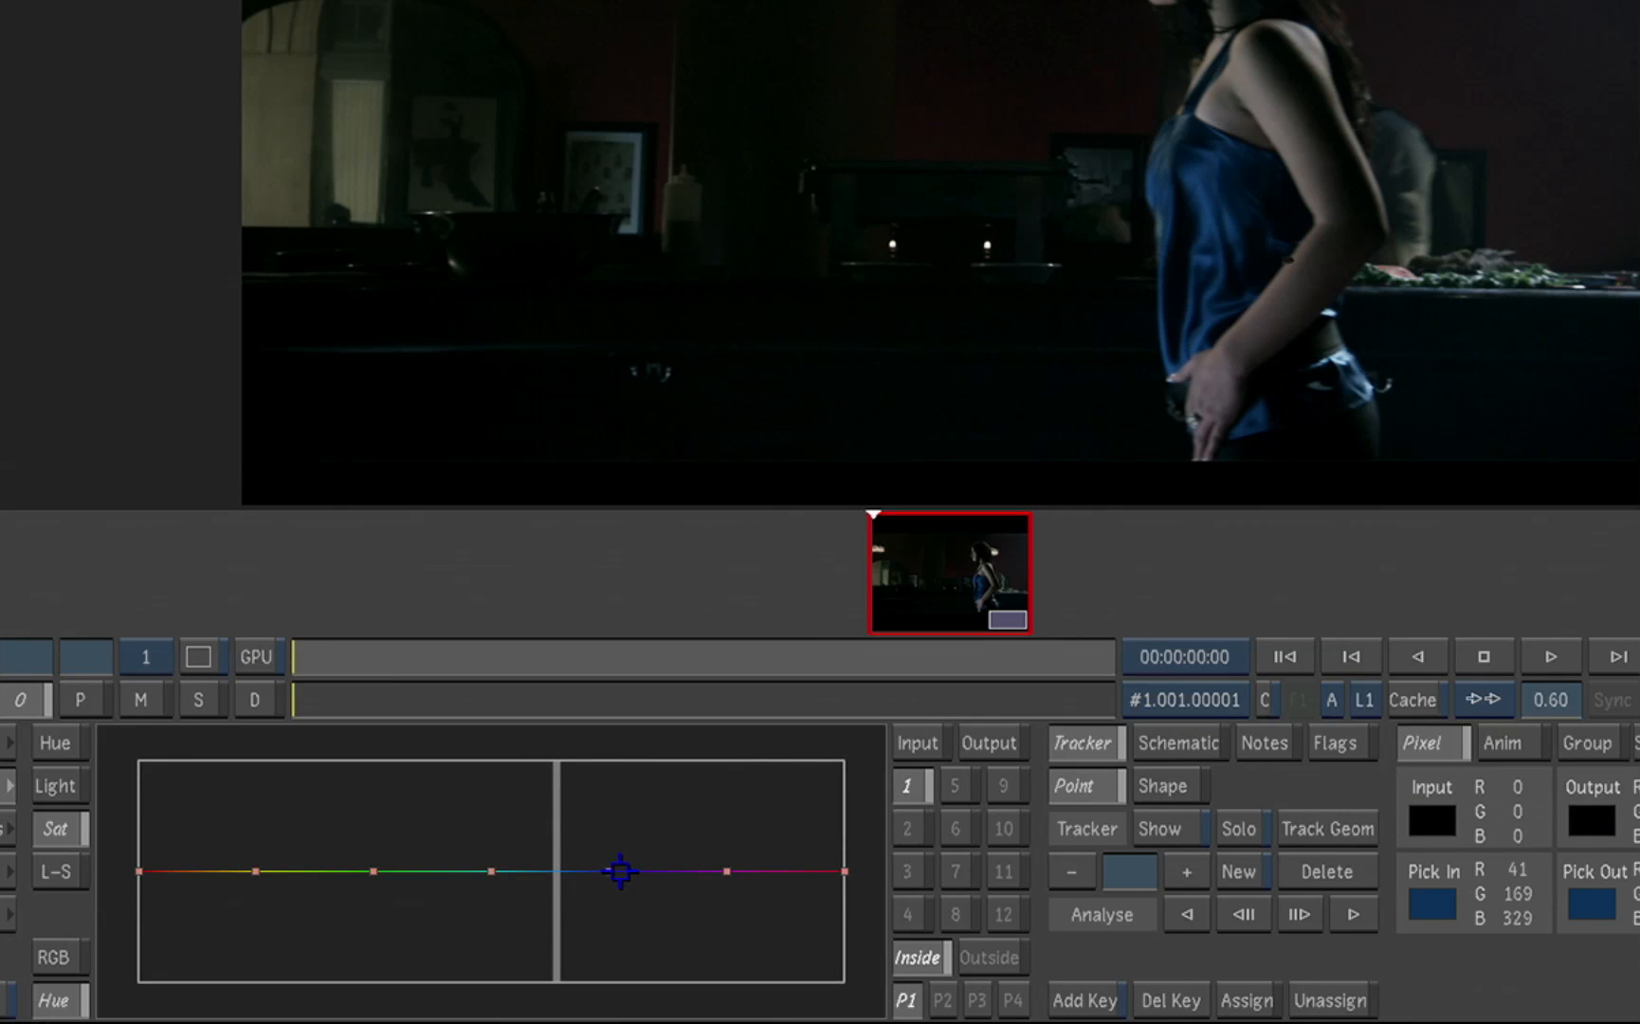
# Step: Raise the saturation of the blue hues on the hue curve and increase the shot's master gain
pyautogui.moveTo(608, 872); pyautogui.dragTo(576, 795)
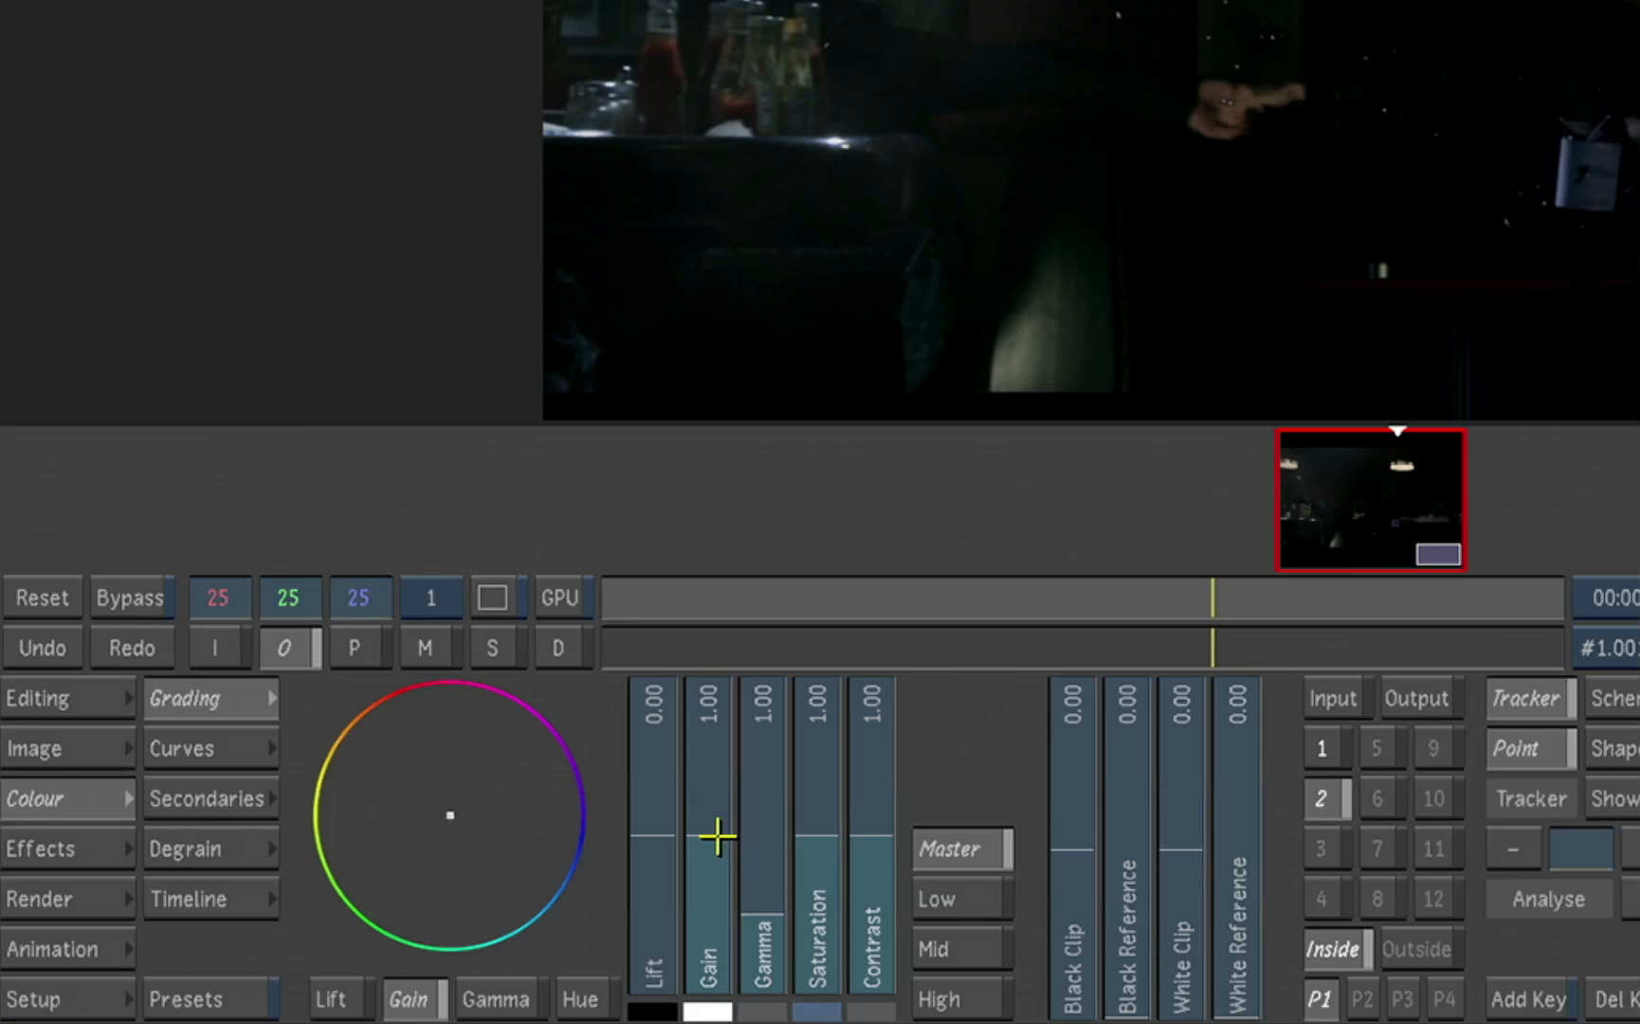
pyautogui.moveTo(722, 834); pyautogui.dragTo(732, 333)
pyautogui.moveTo(711, 765); pyautogui.dragTo(722, 629)
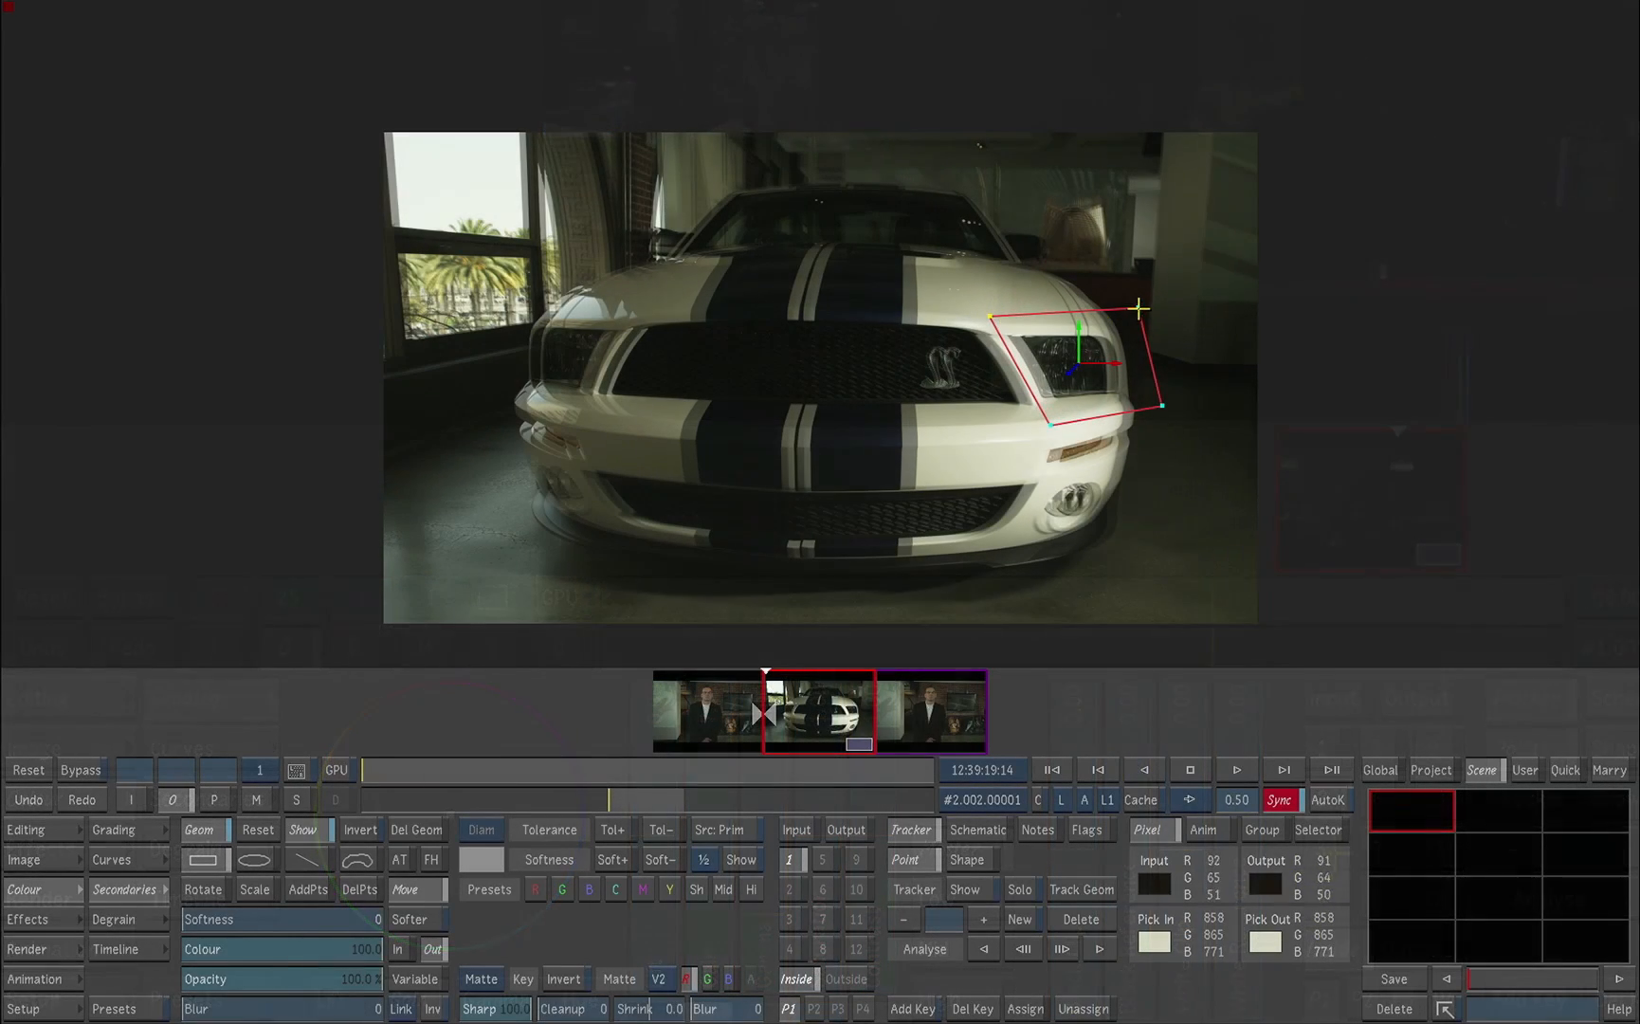
# Step: Adjust the upper outer corner of the mask shape around the car's headlight
pyautogui.moveTo(1137, 308); pyautogui.dragTo(1136, 311)
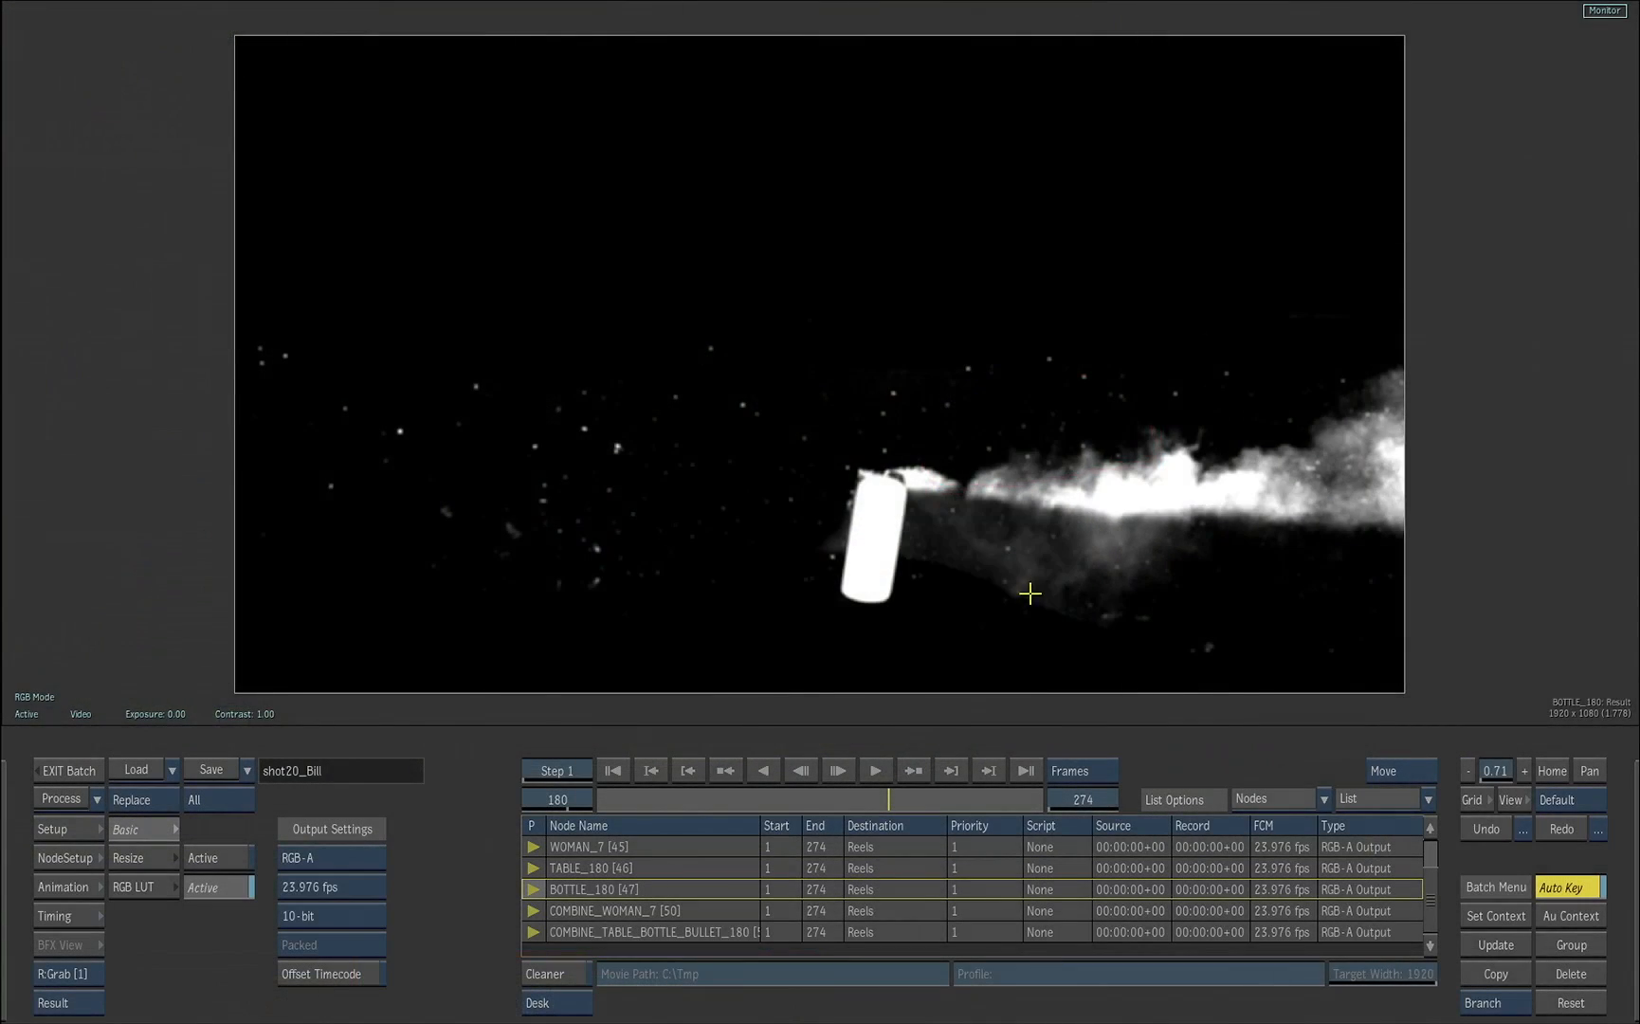
# Step: Select the combine49 node that feeds the table, bottle and bullet output and display its result
pyautogui.press('F4')
pyautogui.click(1205, 500)
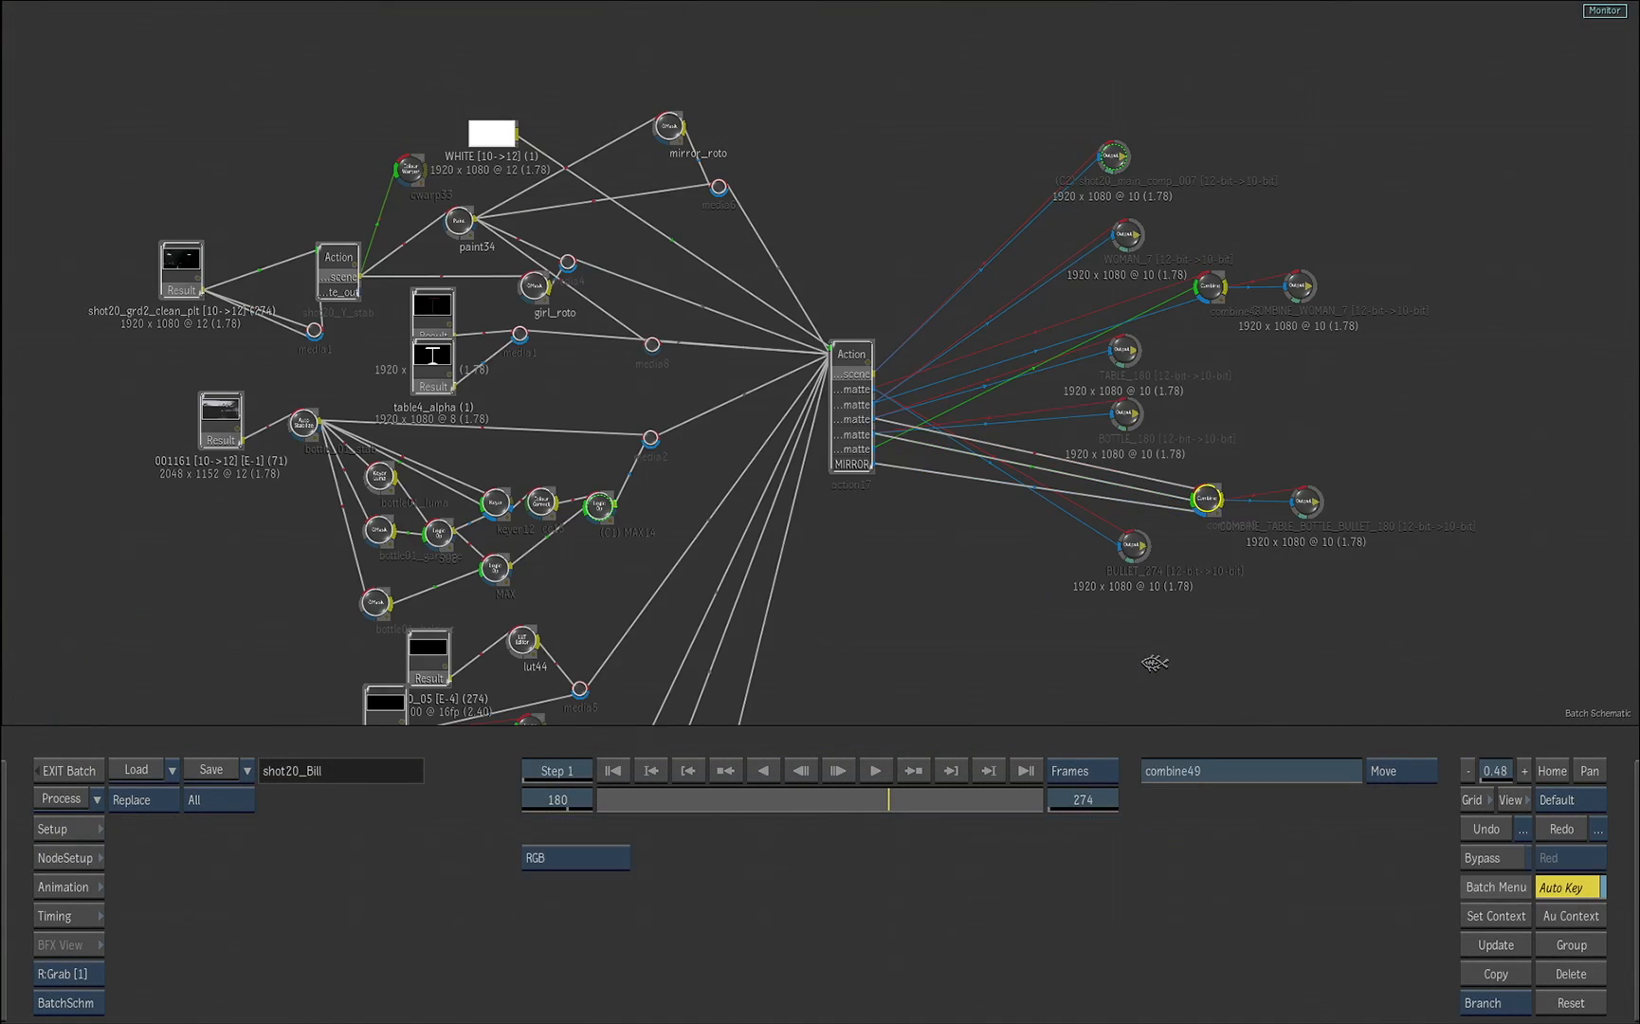
pyautogui.press('F4')
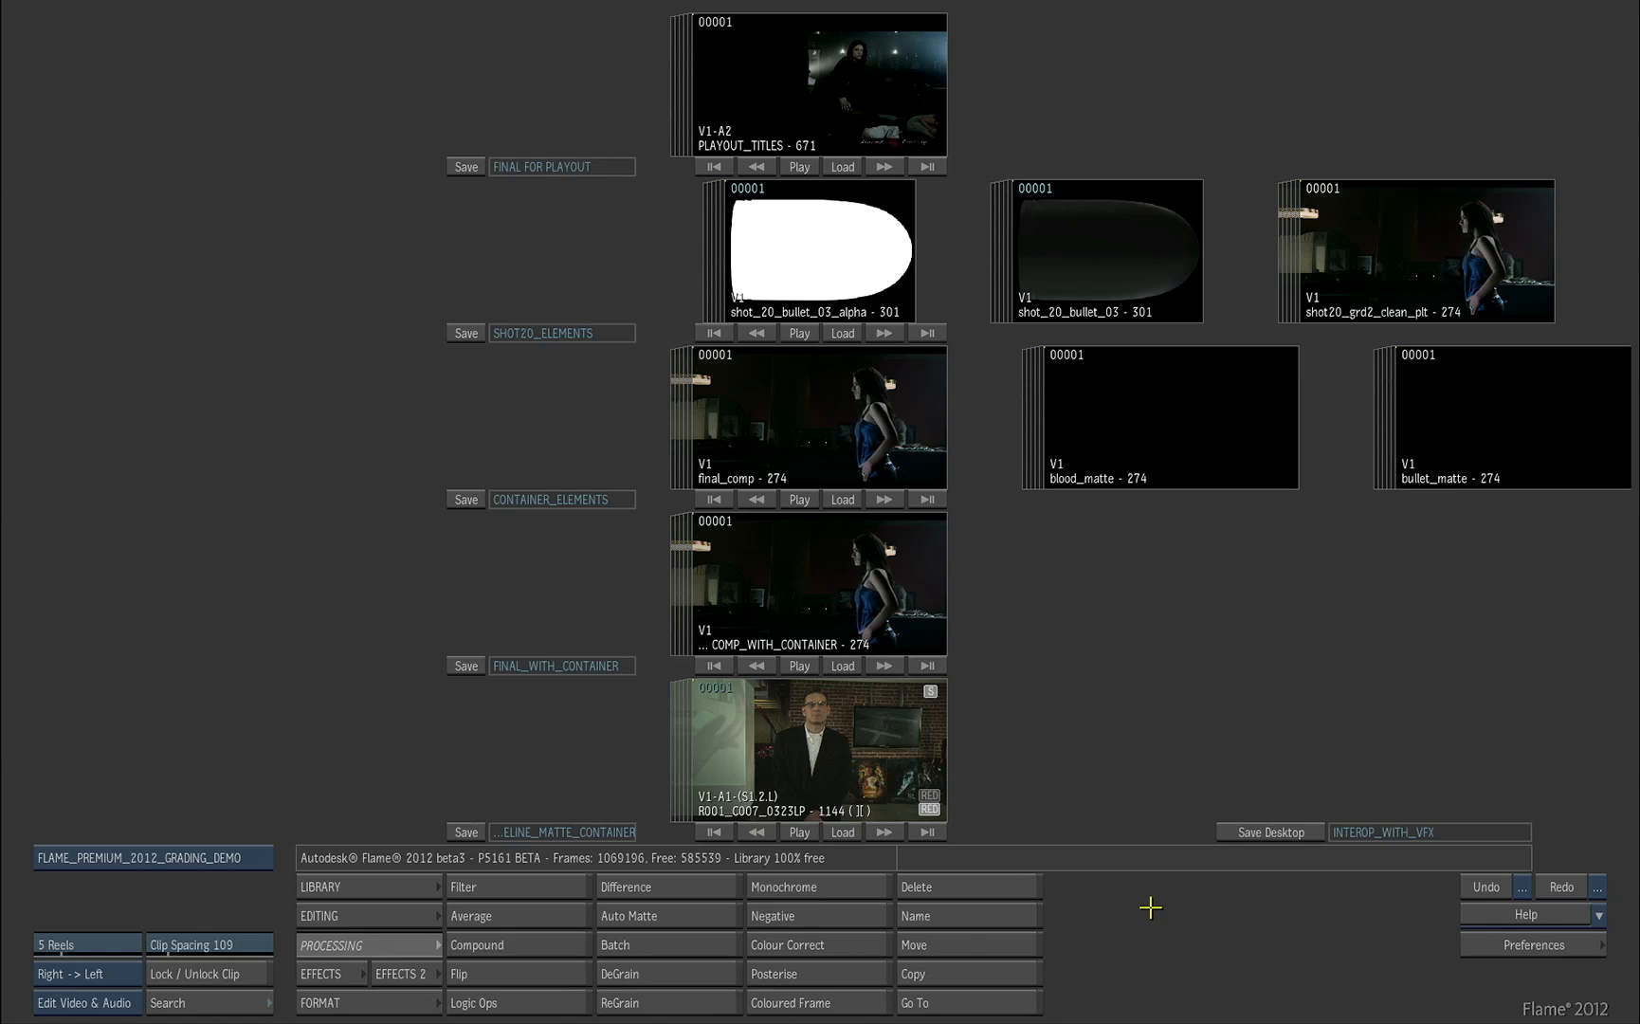
# Step: Play the PLAYOUT_TITLES clip, rewind it to the start and return to the desktop
pyautogui.doubleClick(802, 105)
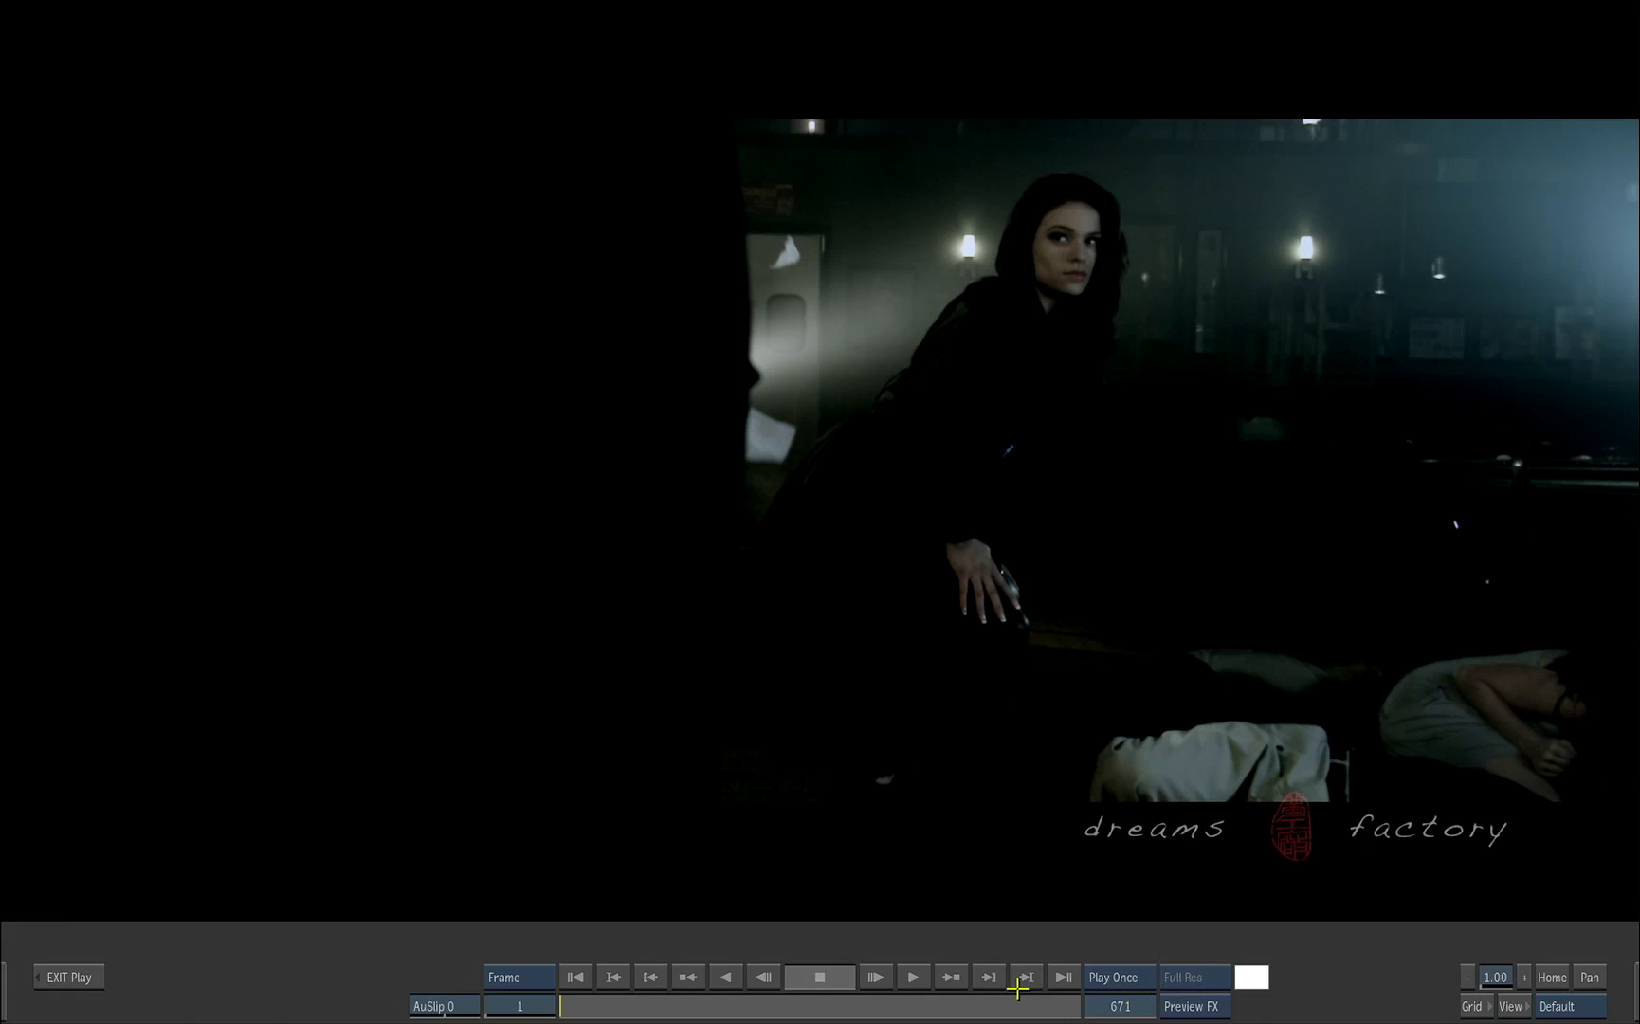
pyautogui.click(912, 976)
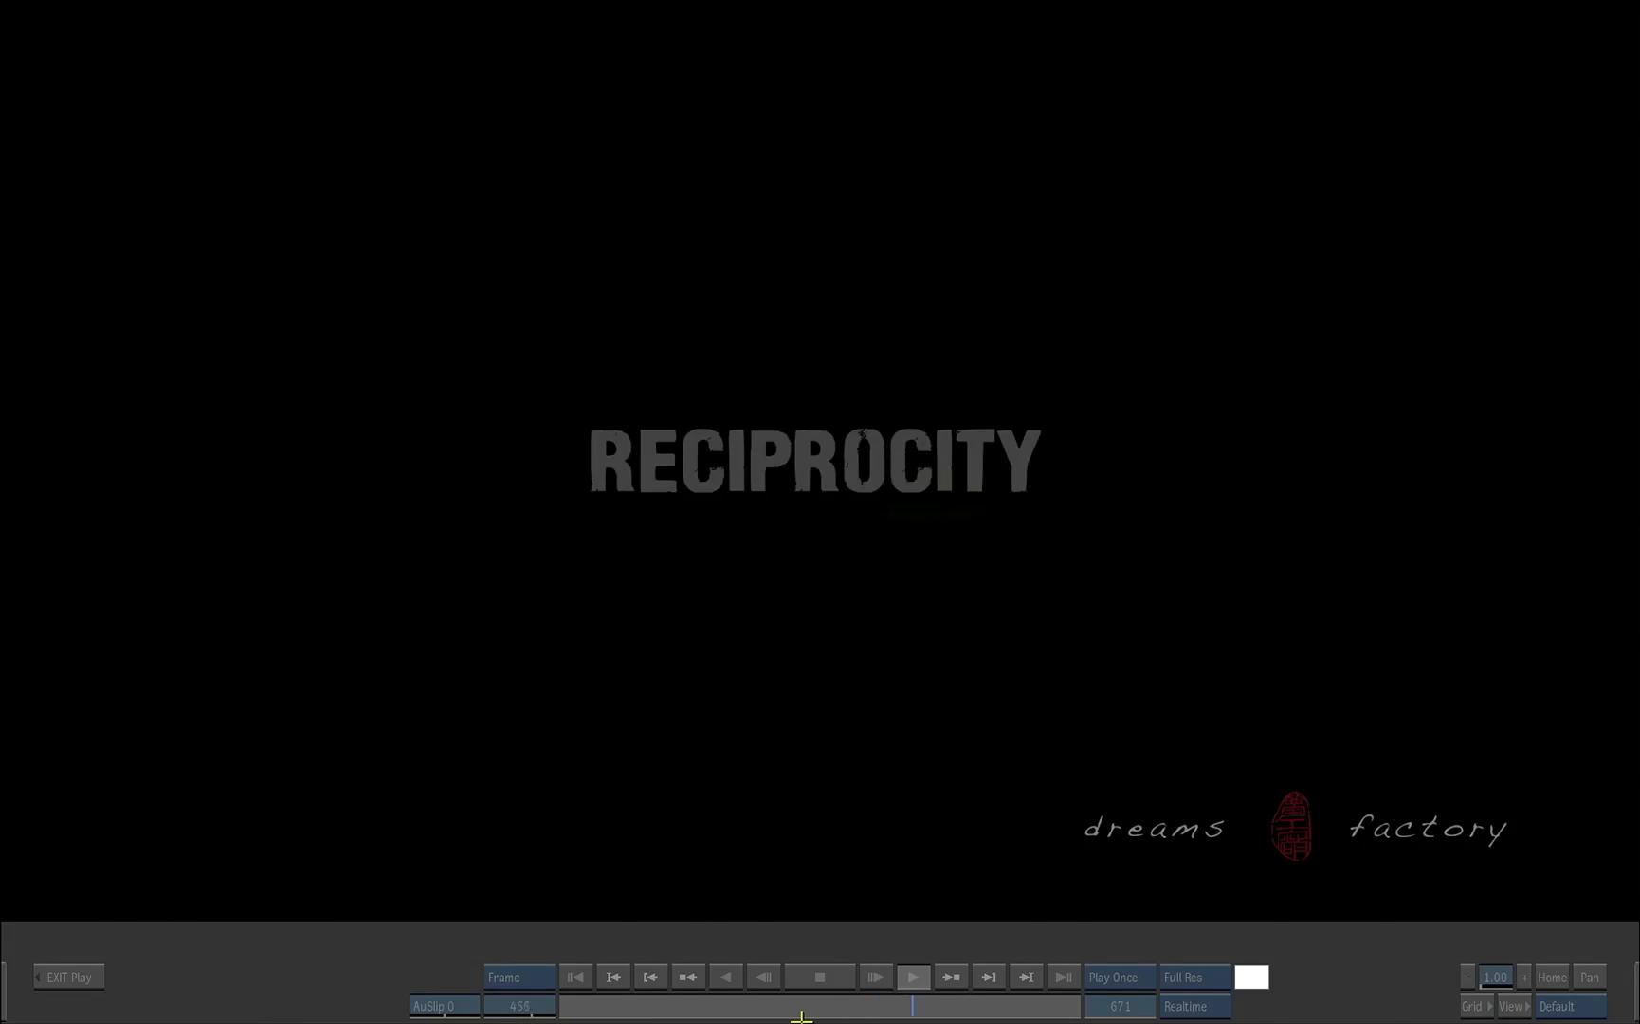
pyautogui.click(916, 1009)
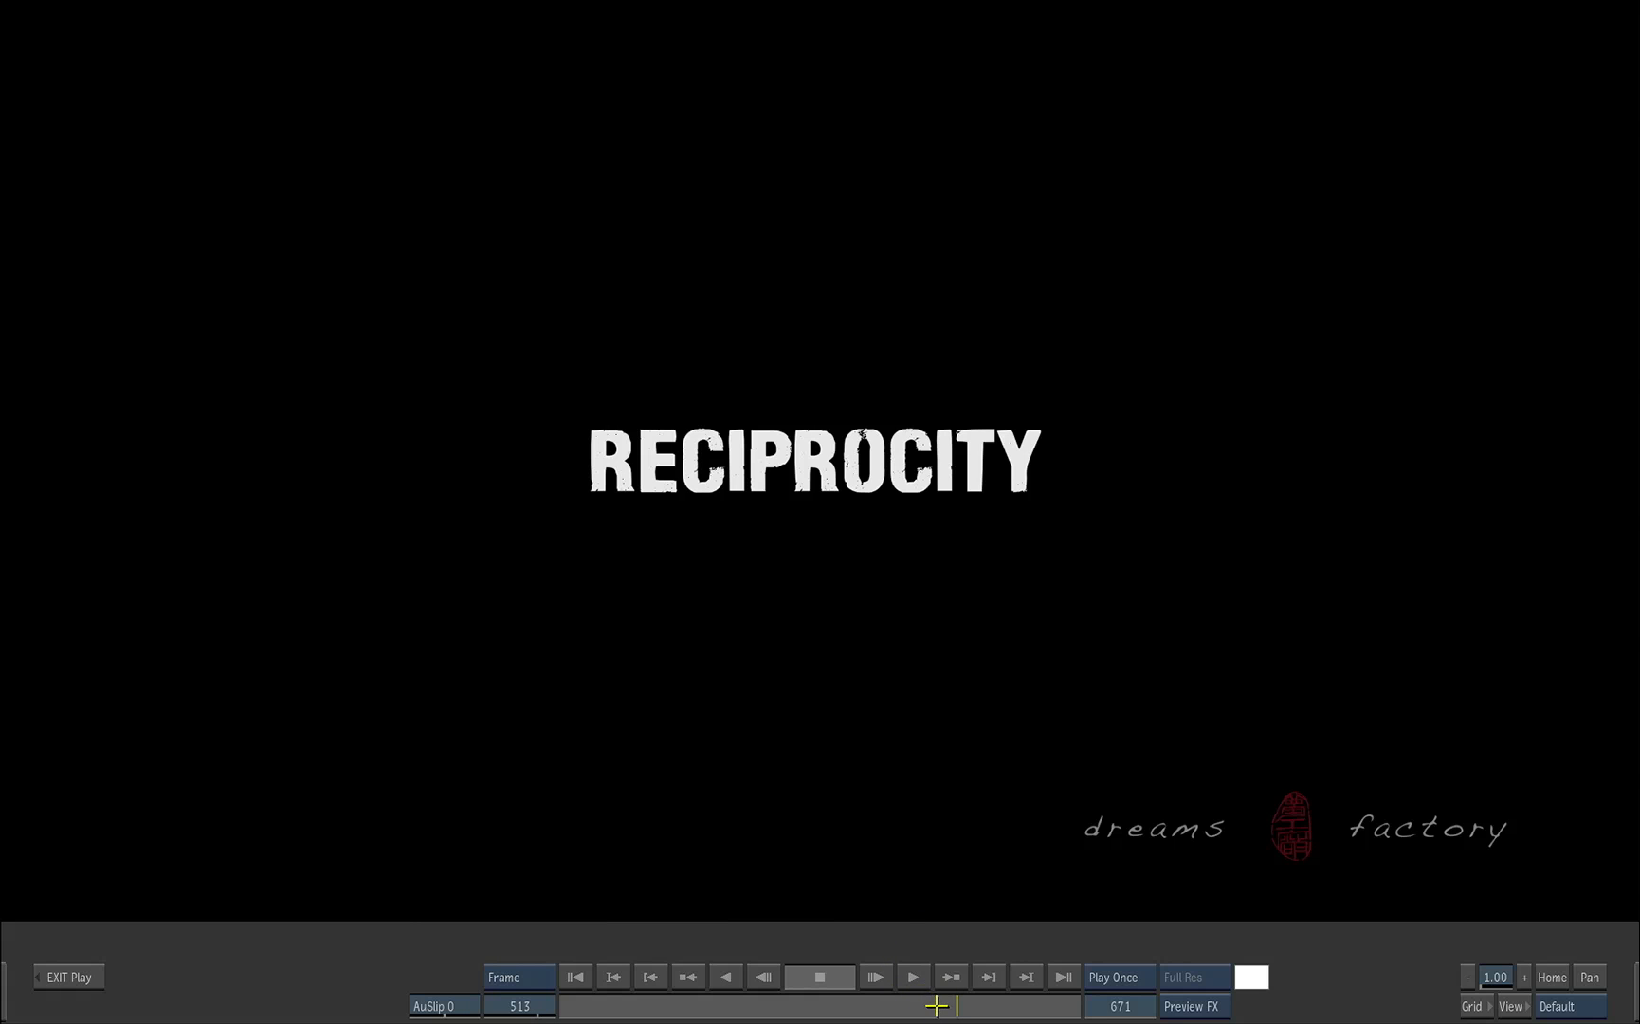
pyautogui.moveTo(937, 1004); pyautogui.dragTo(517, 983)
pyautogui.press('Escape')
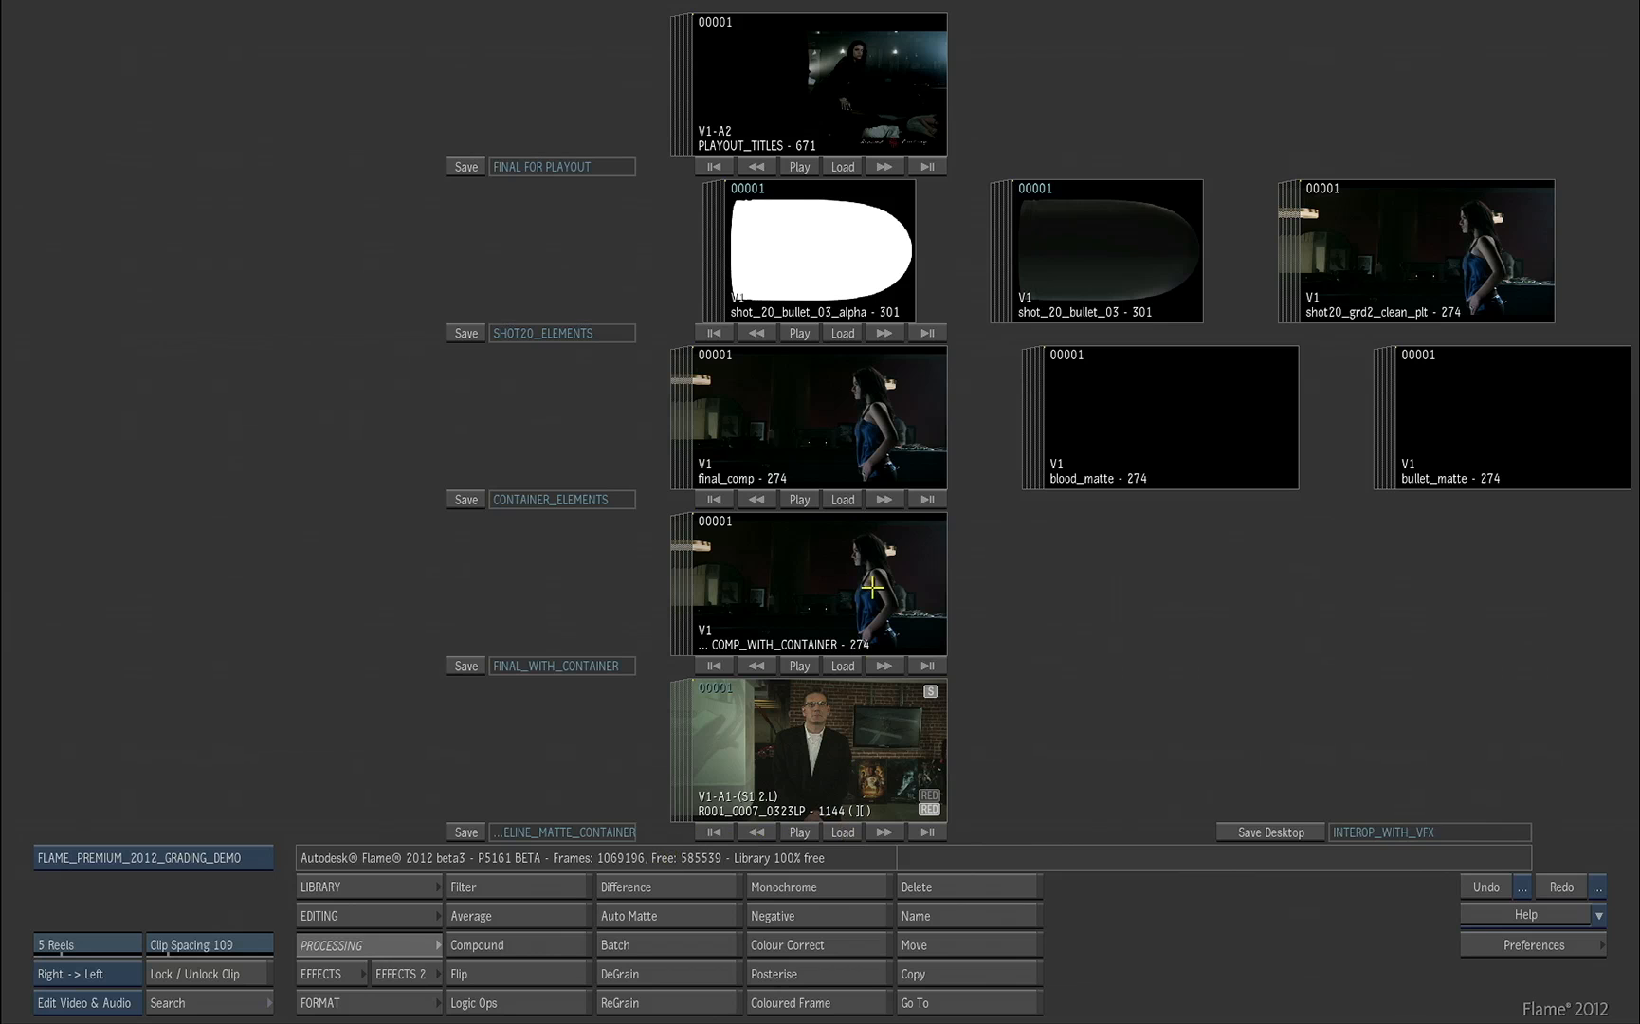
# Step: Browse the SHOT20_ELEMENTS reel from the bullet and clean plate clips through the blood and table elements to clip 001161
pyautogui.moveTo(1122, 270); pyautogui.dragTo(565, 281)
pyautogui.moveTo(885, 255); pyautogui.dragTo(981, 264)
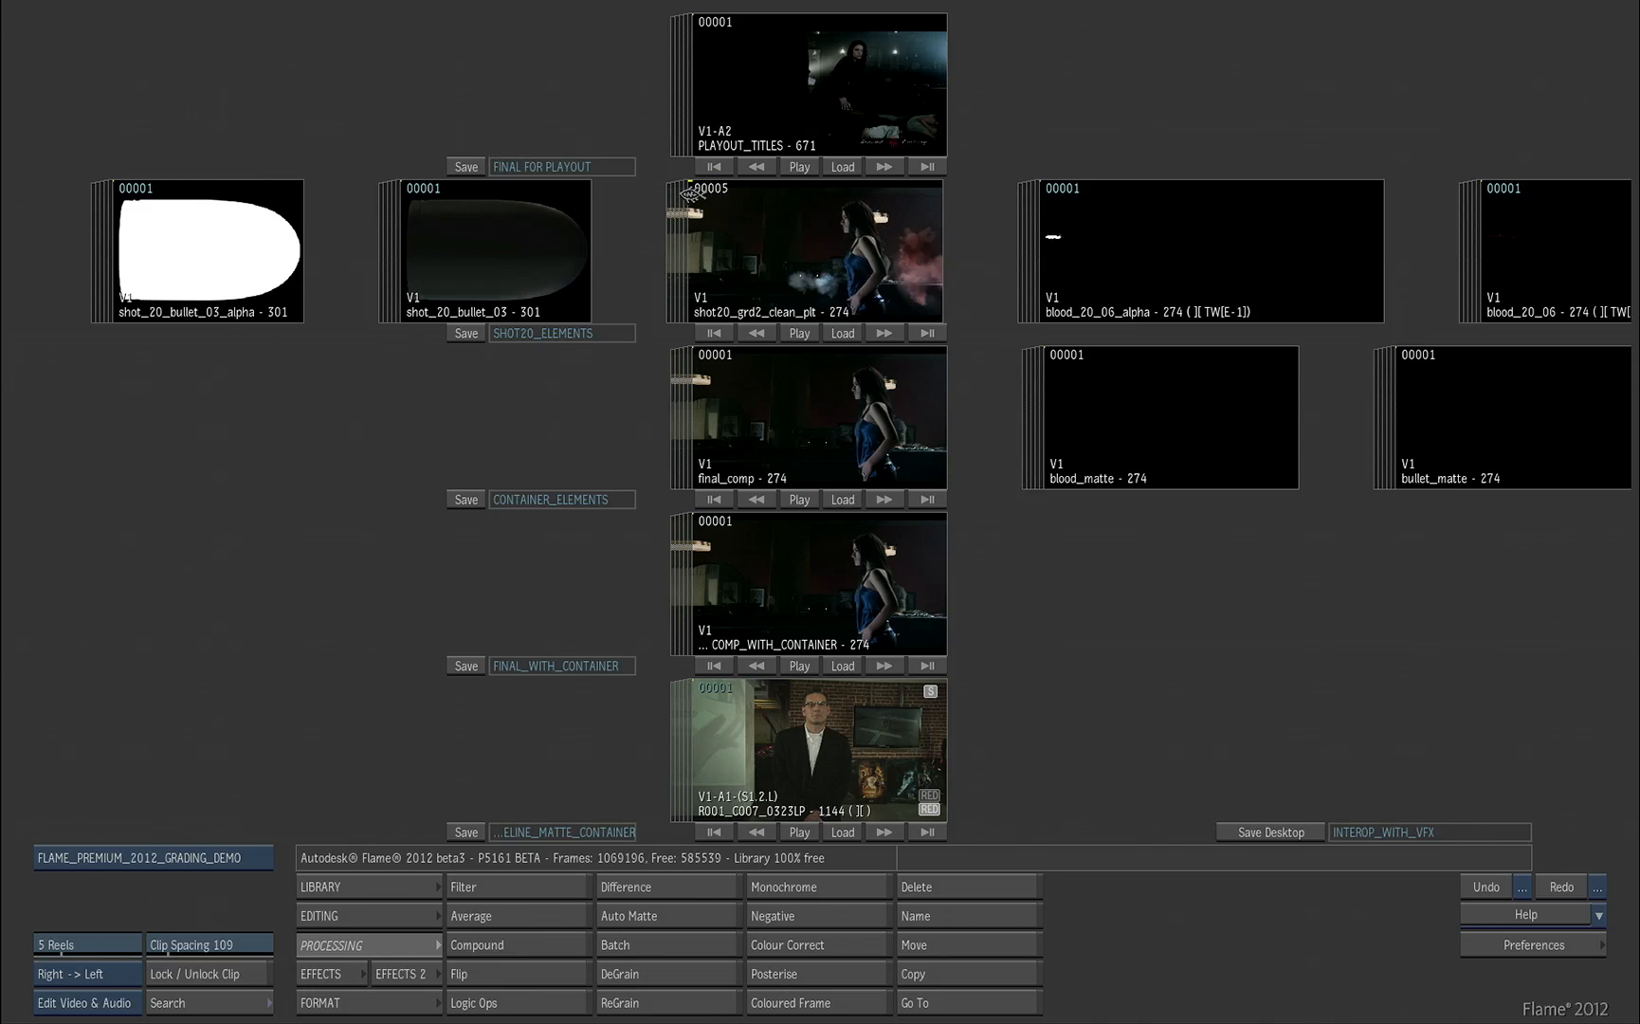
pyautogui.moveTo(1182, 248); pyautogui.dragTo(751, 230)
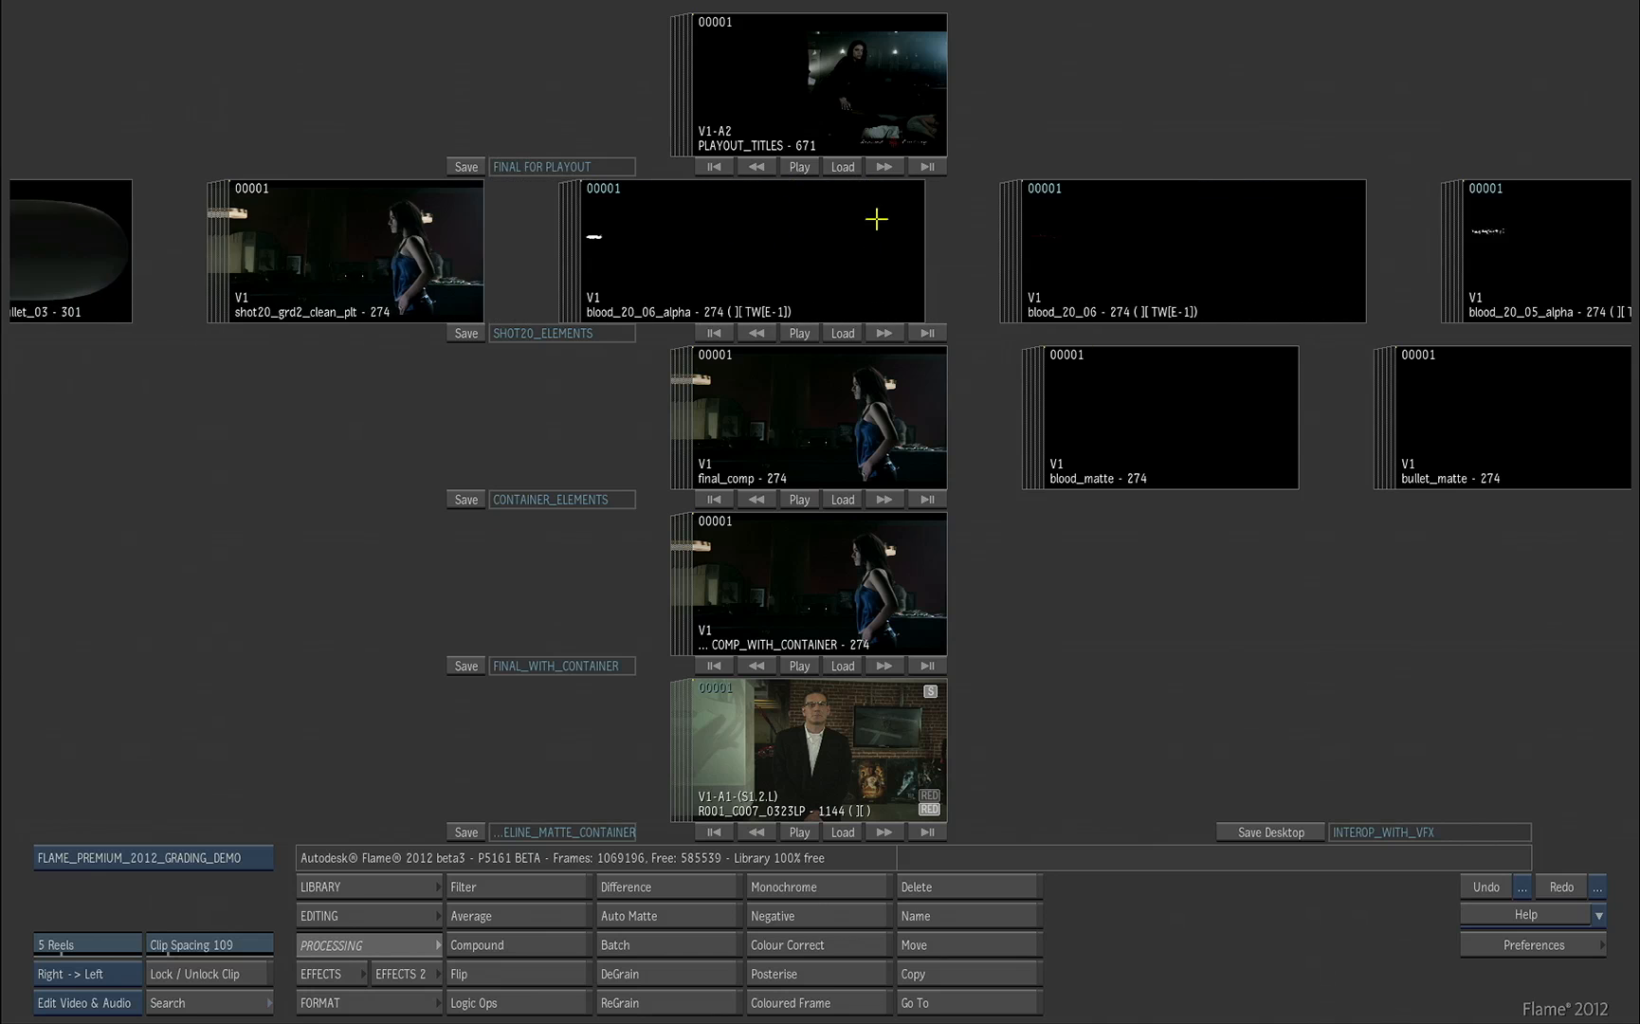
pyautogui.moveTo(876, 219); pyautogui.dragTo(436, 250)
pyautogui.moveTo(1185, 269); pyautogui.dragTo(180, 260)
pyautogui.moveTo(1289, 256); pyautogui.dragTo(512, 265)
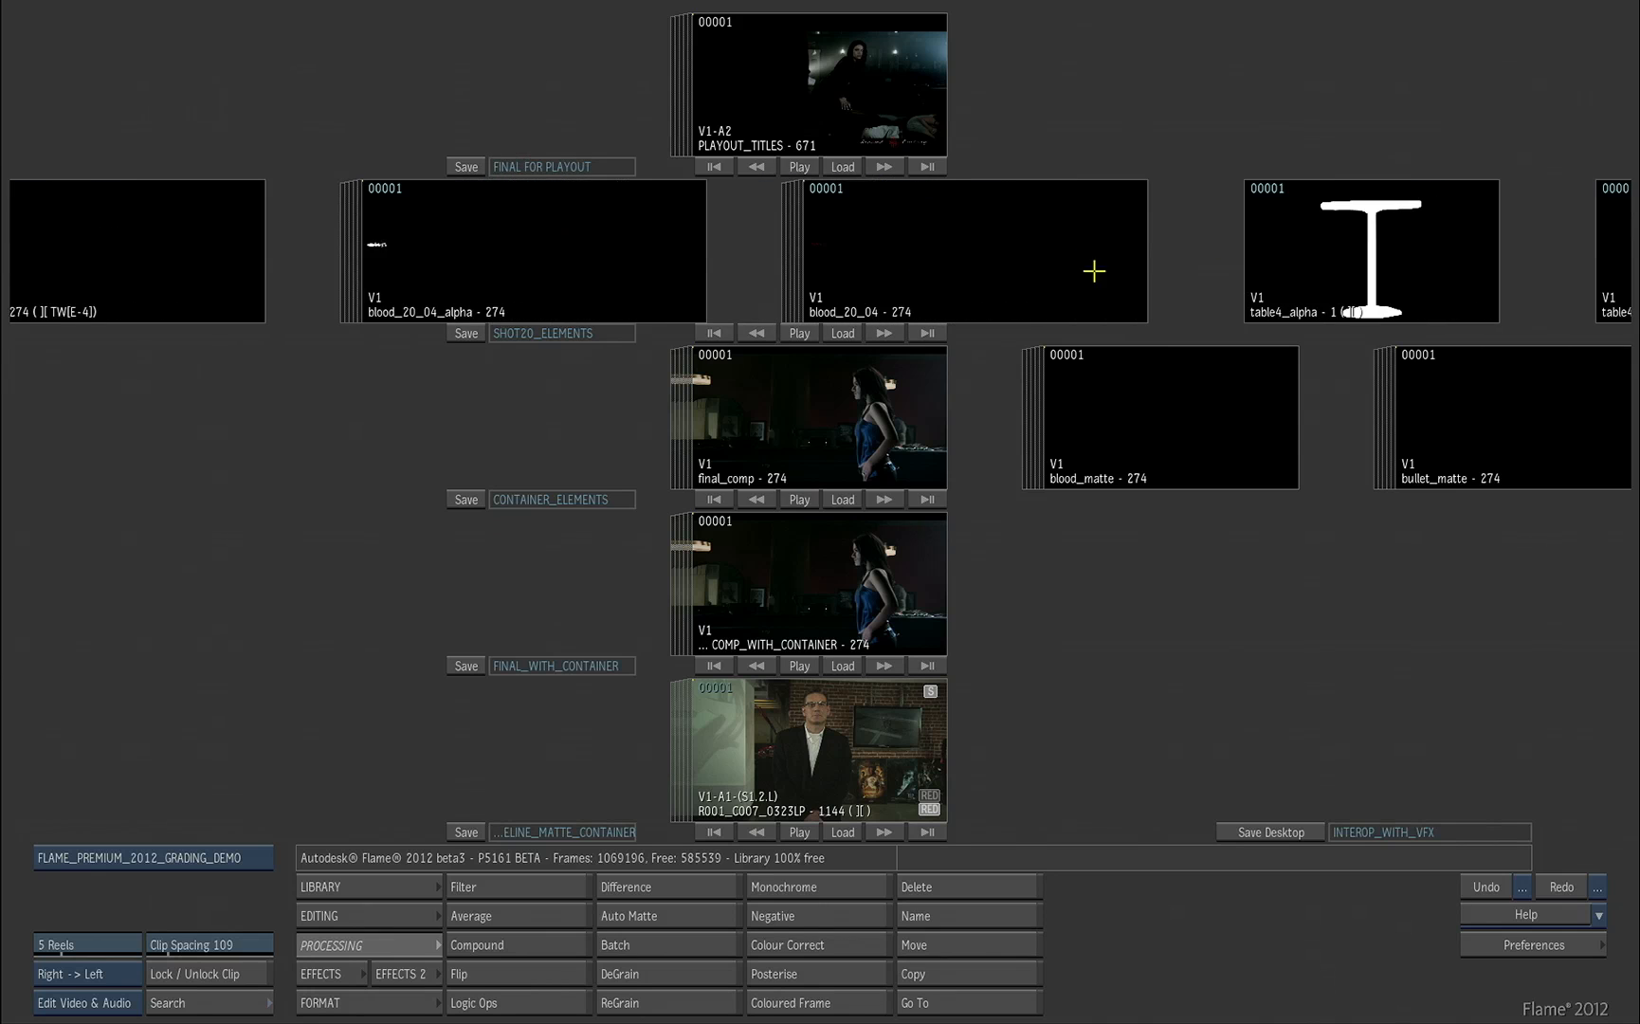
pyautogui.moveTo(1093, 271); pyautogui.dragTo(671, 250)
pyautogui.moveTo(1213, 260)
pyautogui.mouseDown()
pyautogui.moveTo(490, 254)
pyautogui.moveTo(586, 245)
pyautogui.mouseUp()
pyautogui.moveTo(934, 254); pyautogui.dragTo(825, 254)
# Step: Play the 001161 bottle clip, scrub it back to frame 1 and return to the desktop
pyautogui.click(799, 333)
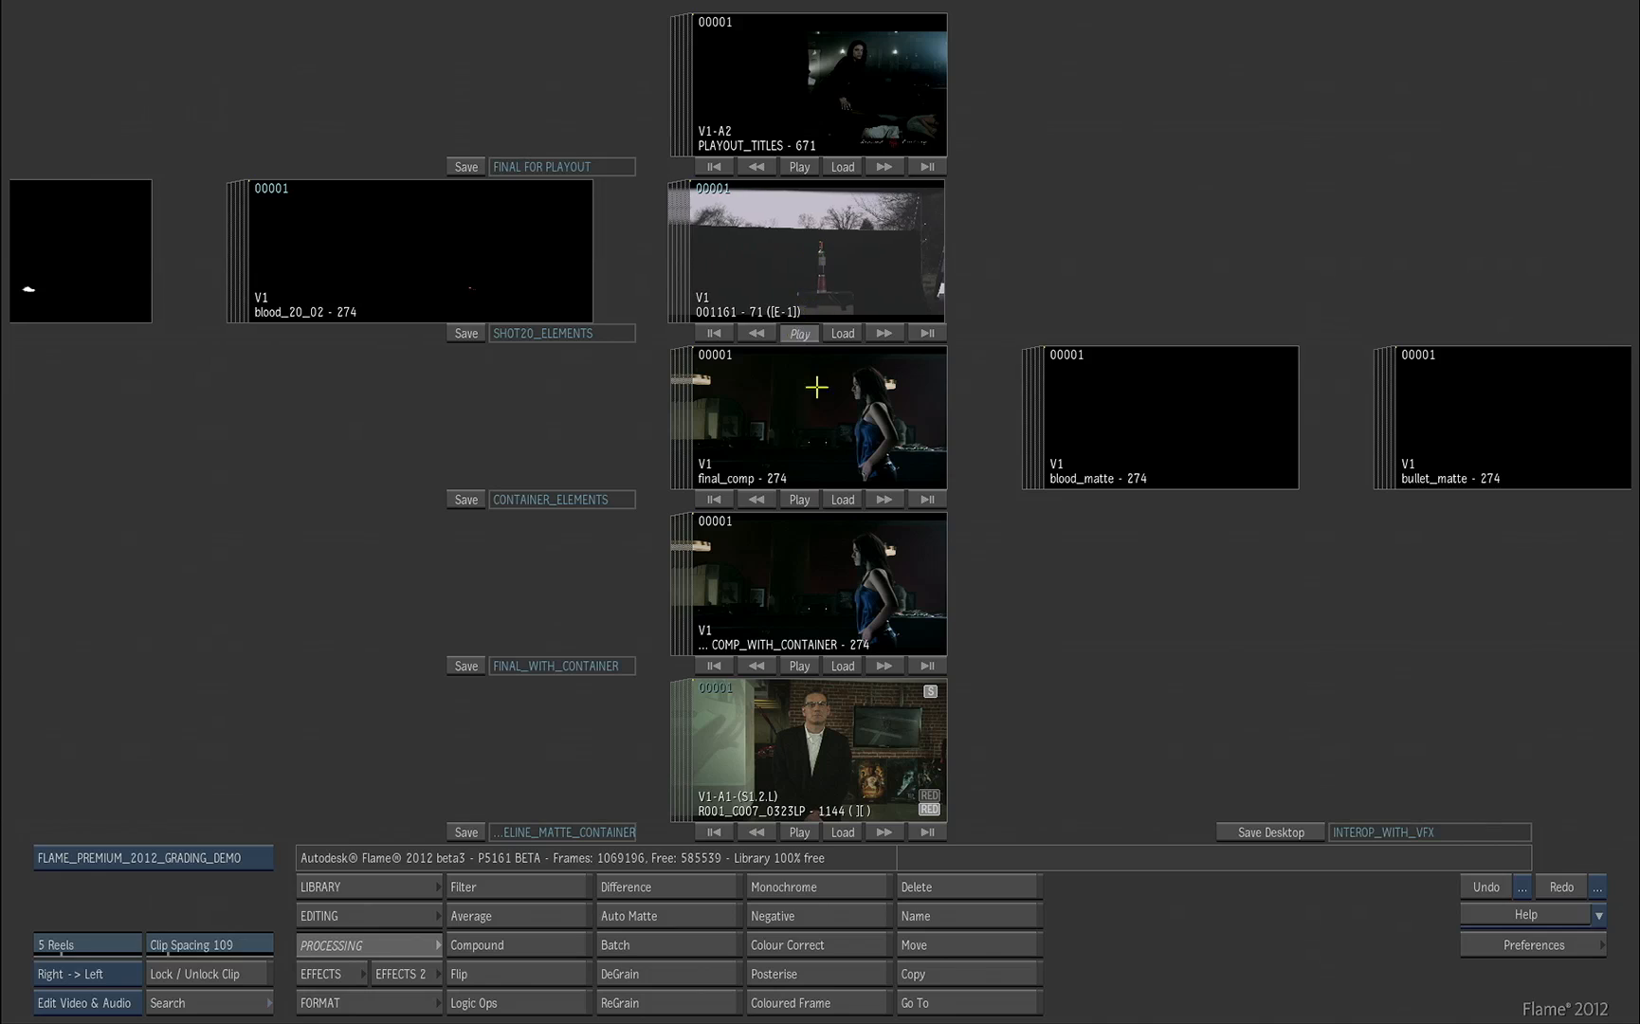
pyautogui.click(918, 975)
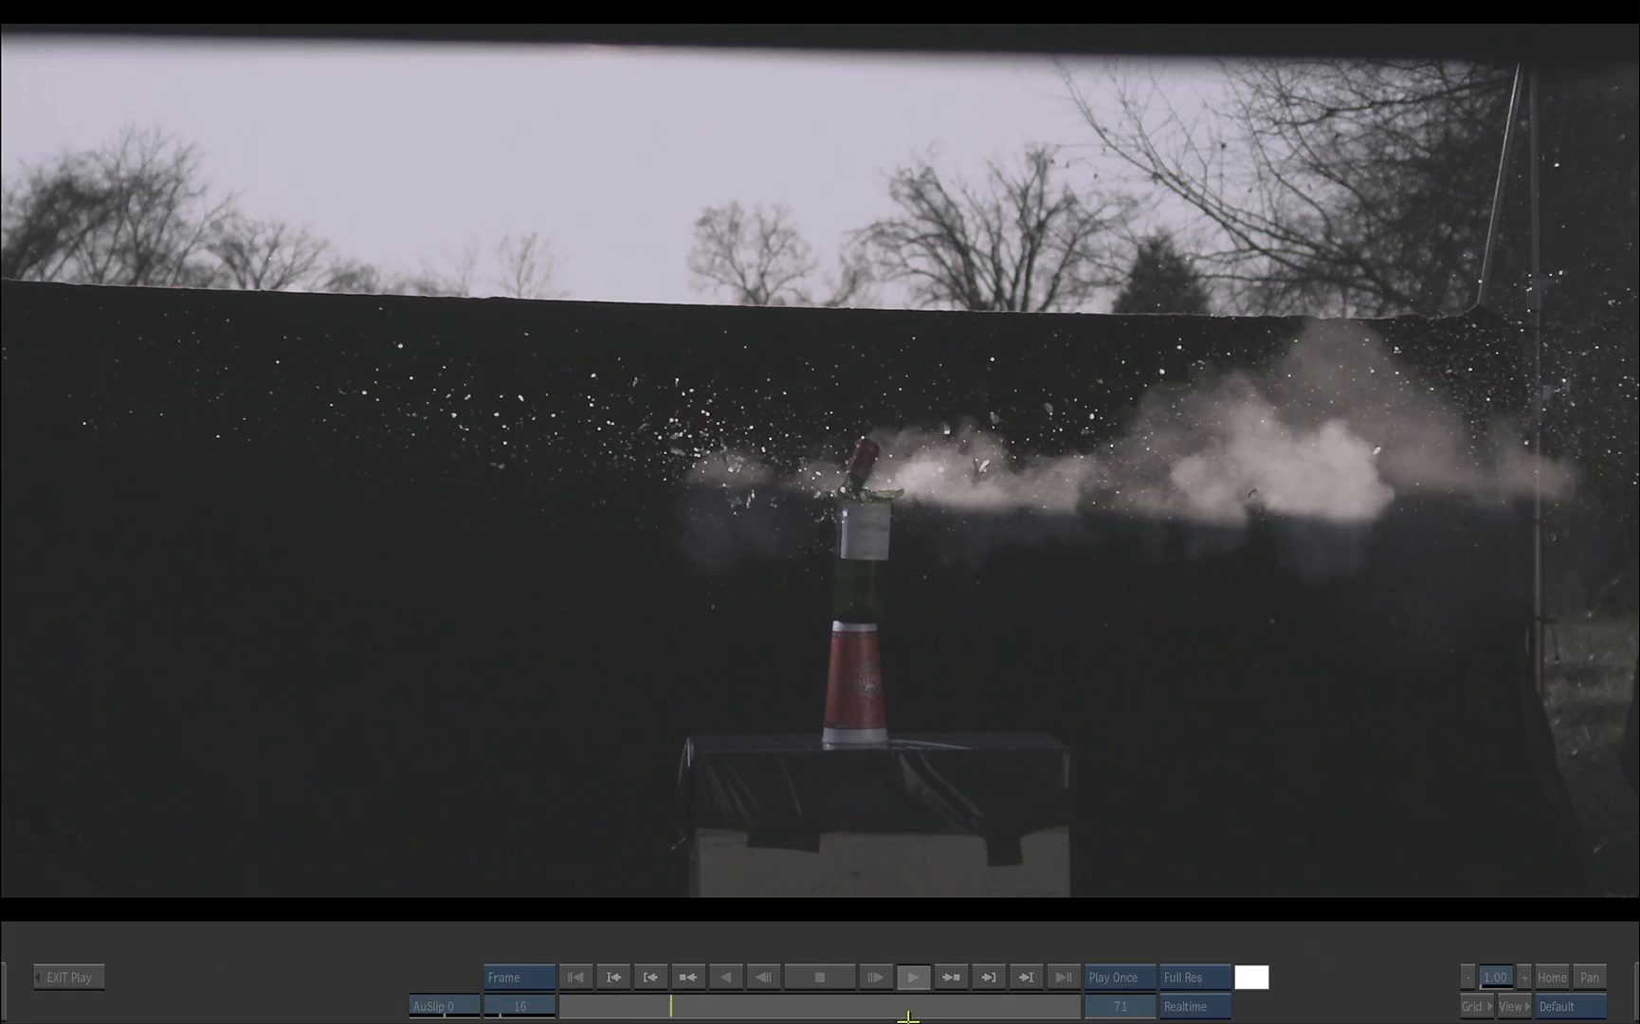
pyautogui.click(956, 1021)
pyautogui.moveTo(973, 1001); pyautogui.dragTo(464, 1002)
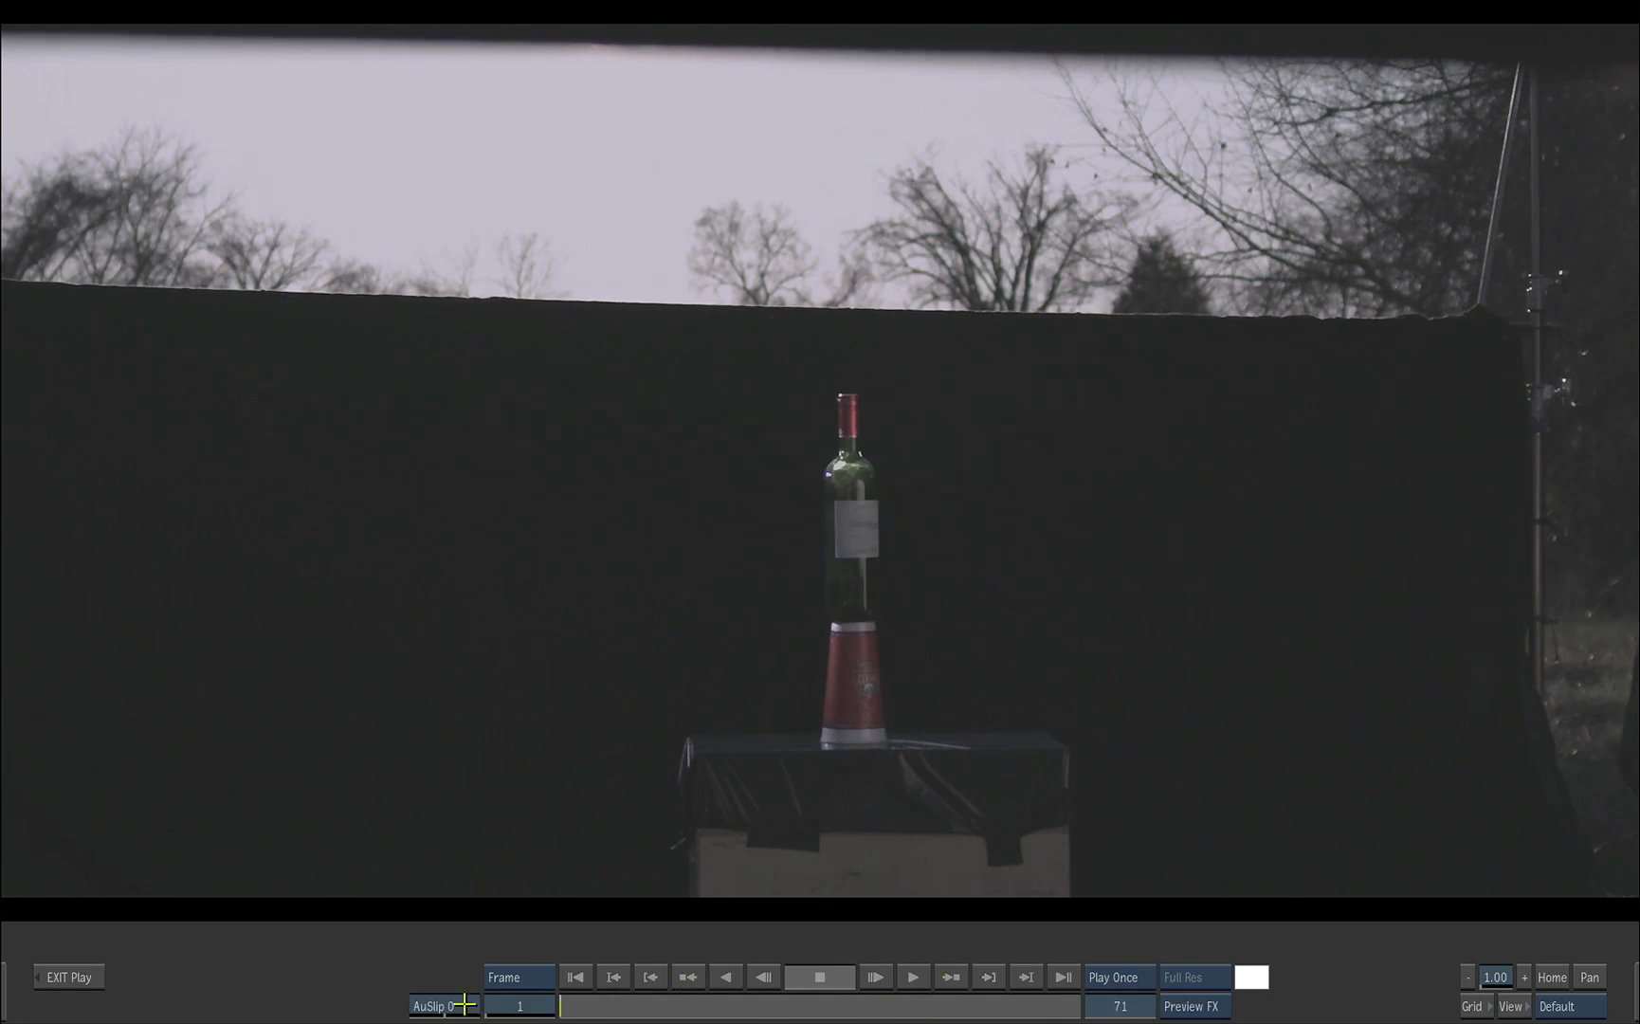
pyautogui.click(99, 988)
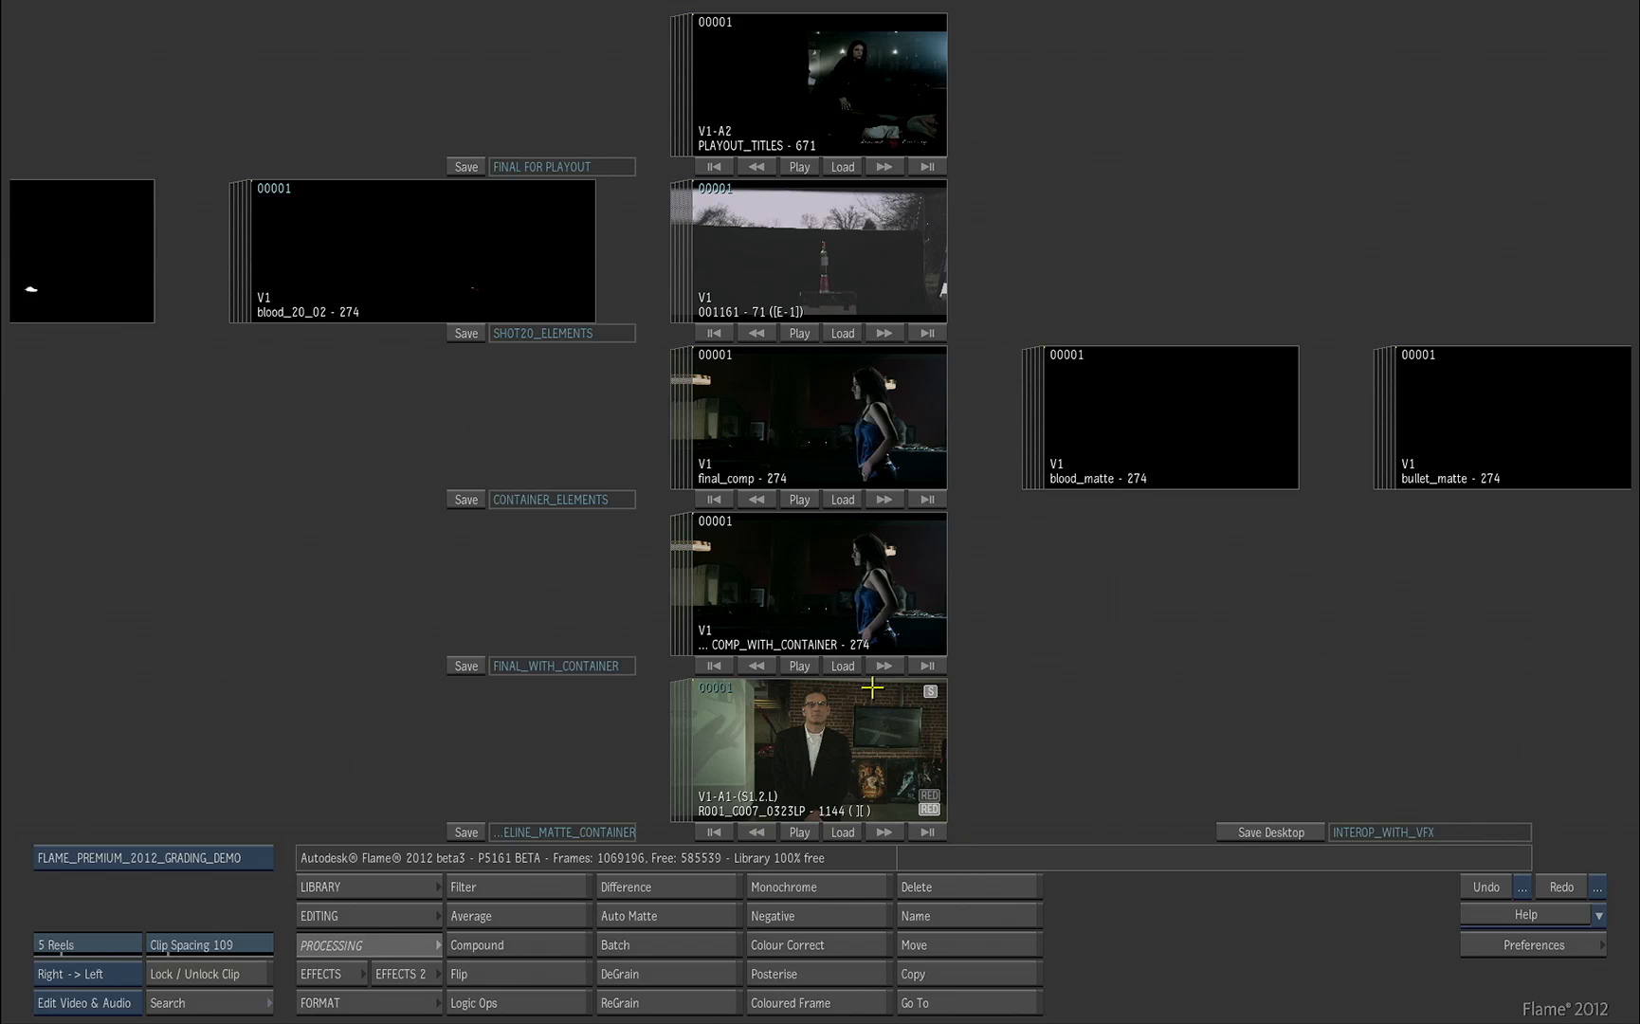
# Step: Play the final_comp clip, rewind it to the first frame and return to the desktop
pyautogui.click(799, 498)
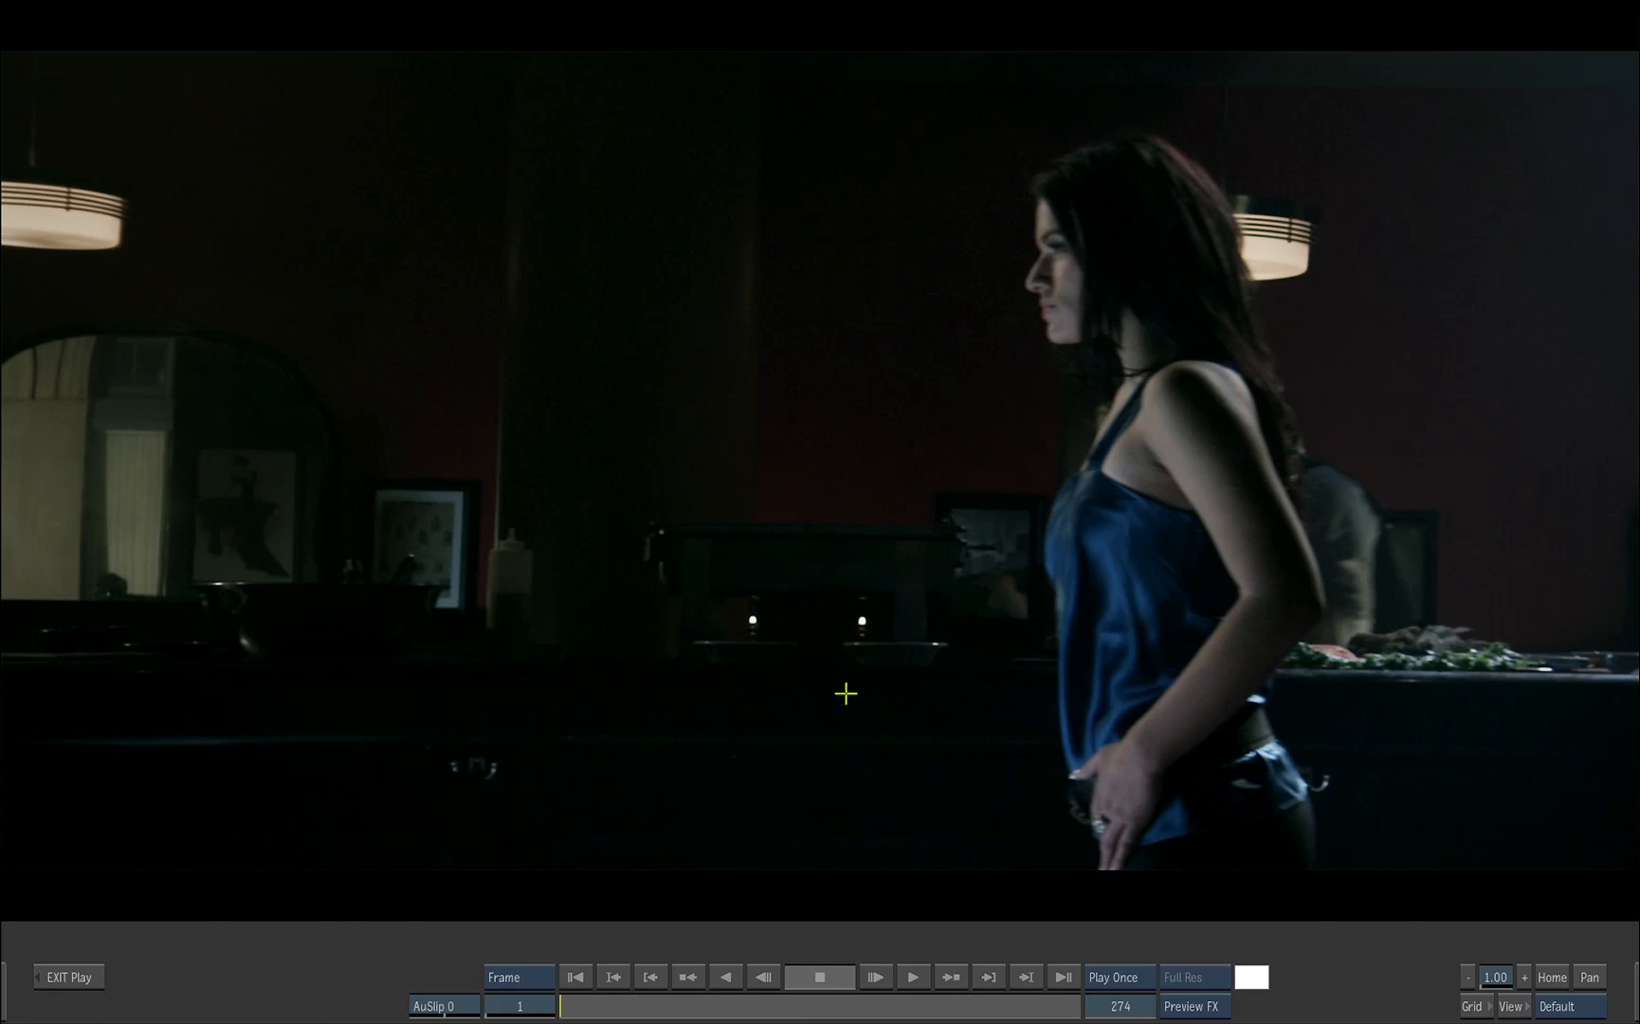
pyautogui.click(910, 975)
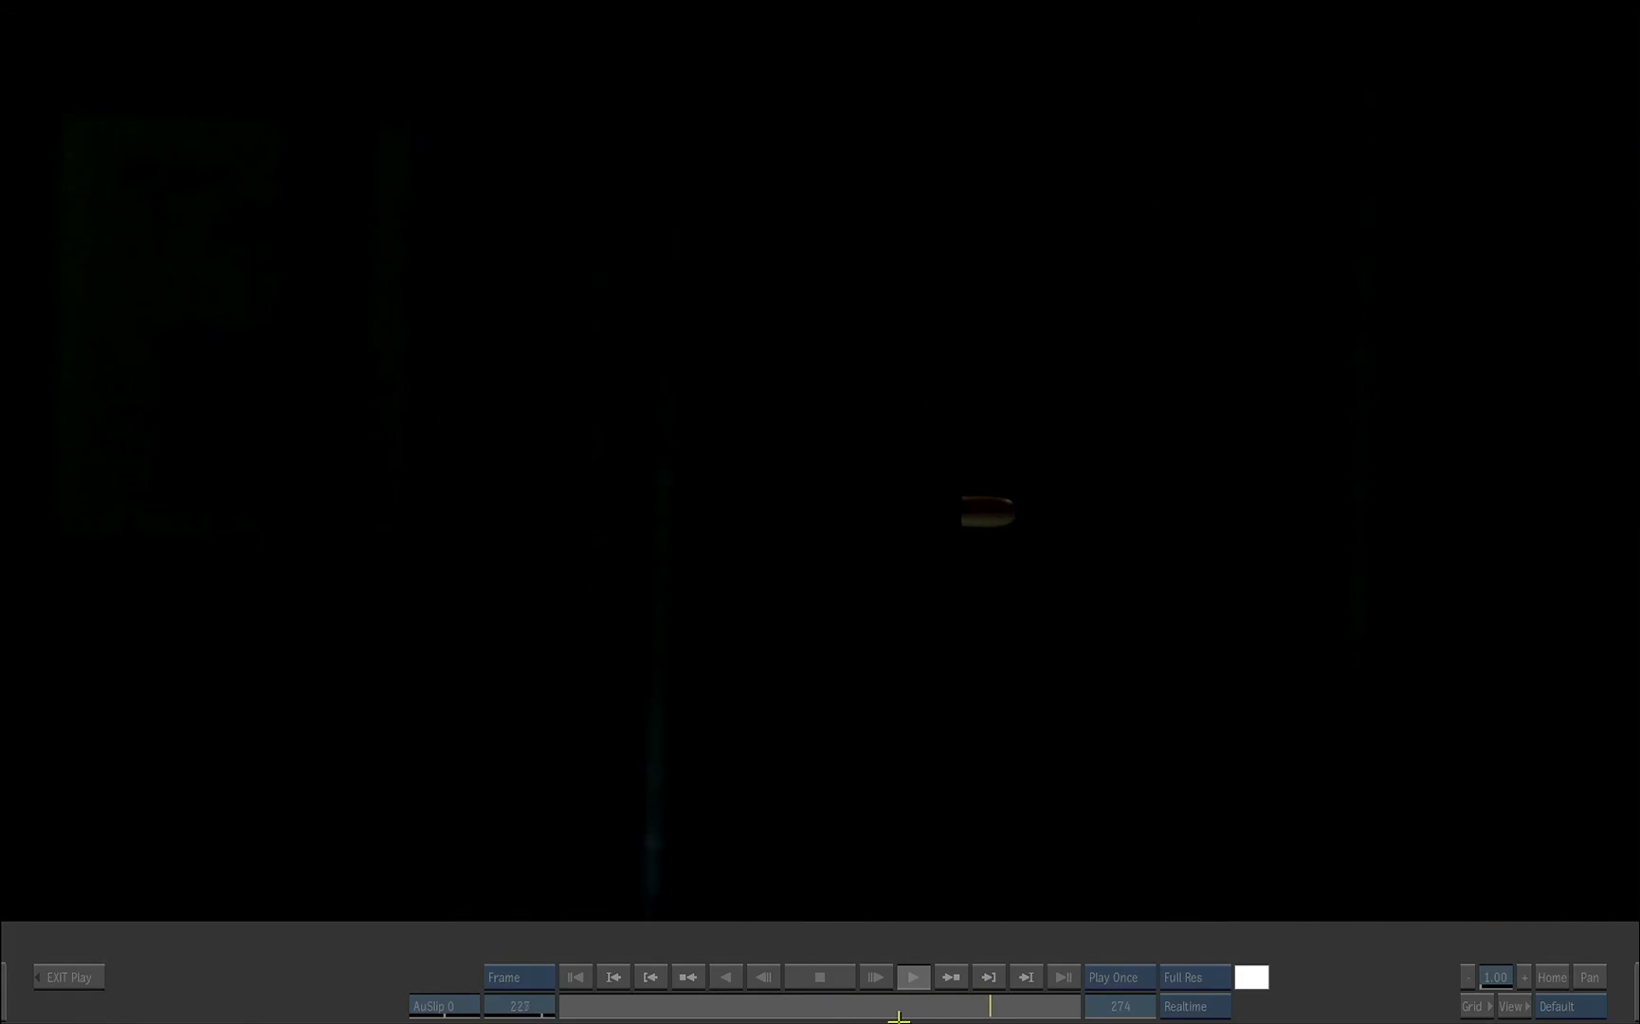
pyautogui.click(885, 990)
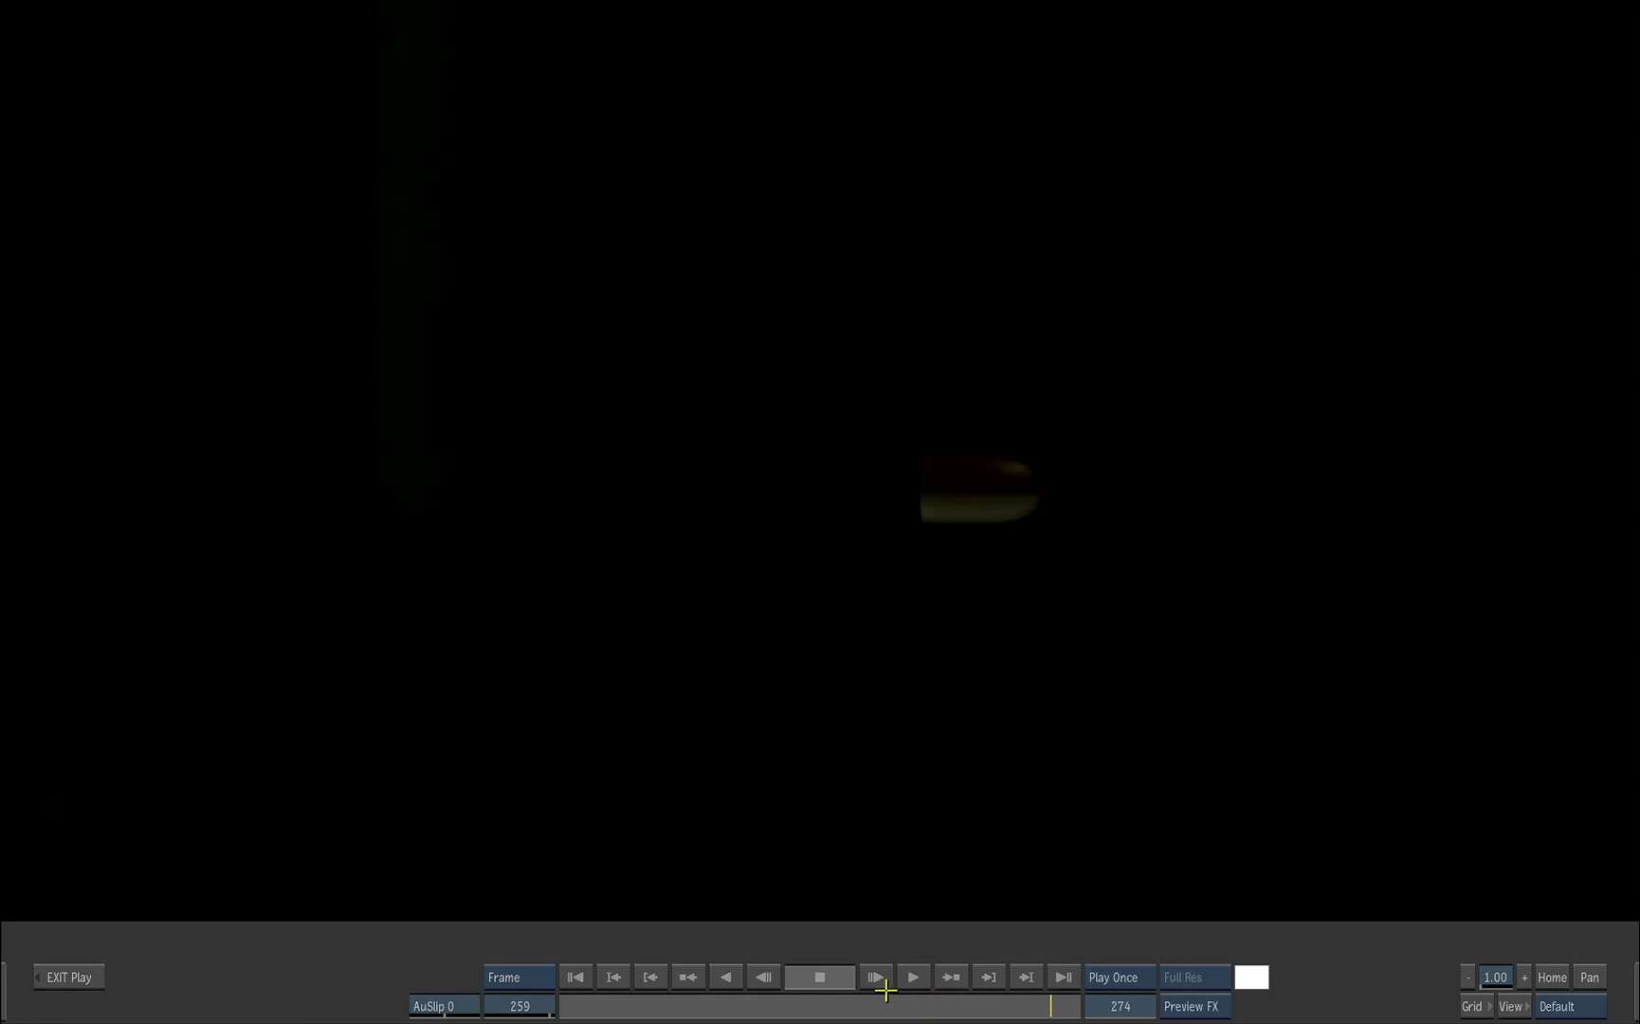
pyautogui.click(575, 976)
pyautogui.click(66, 976)
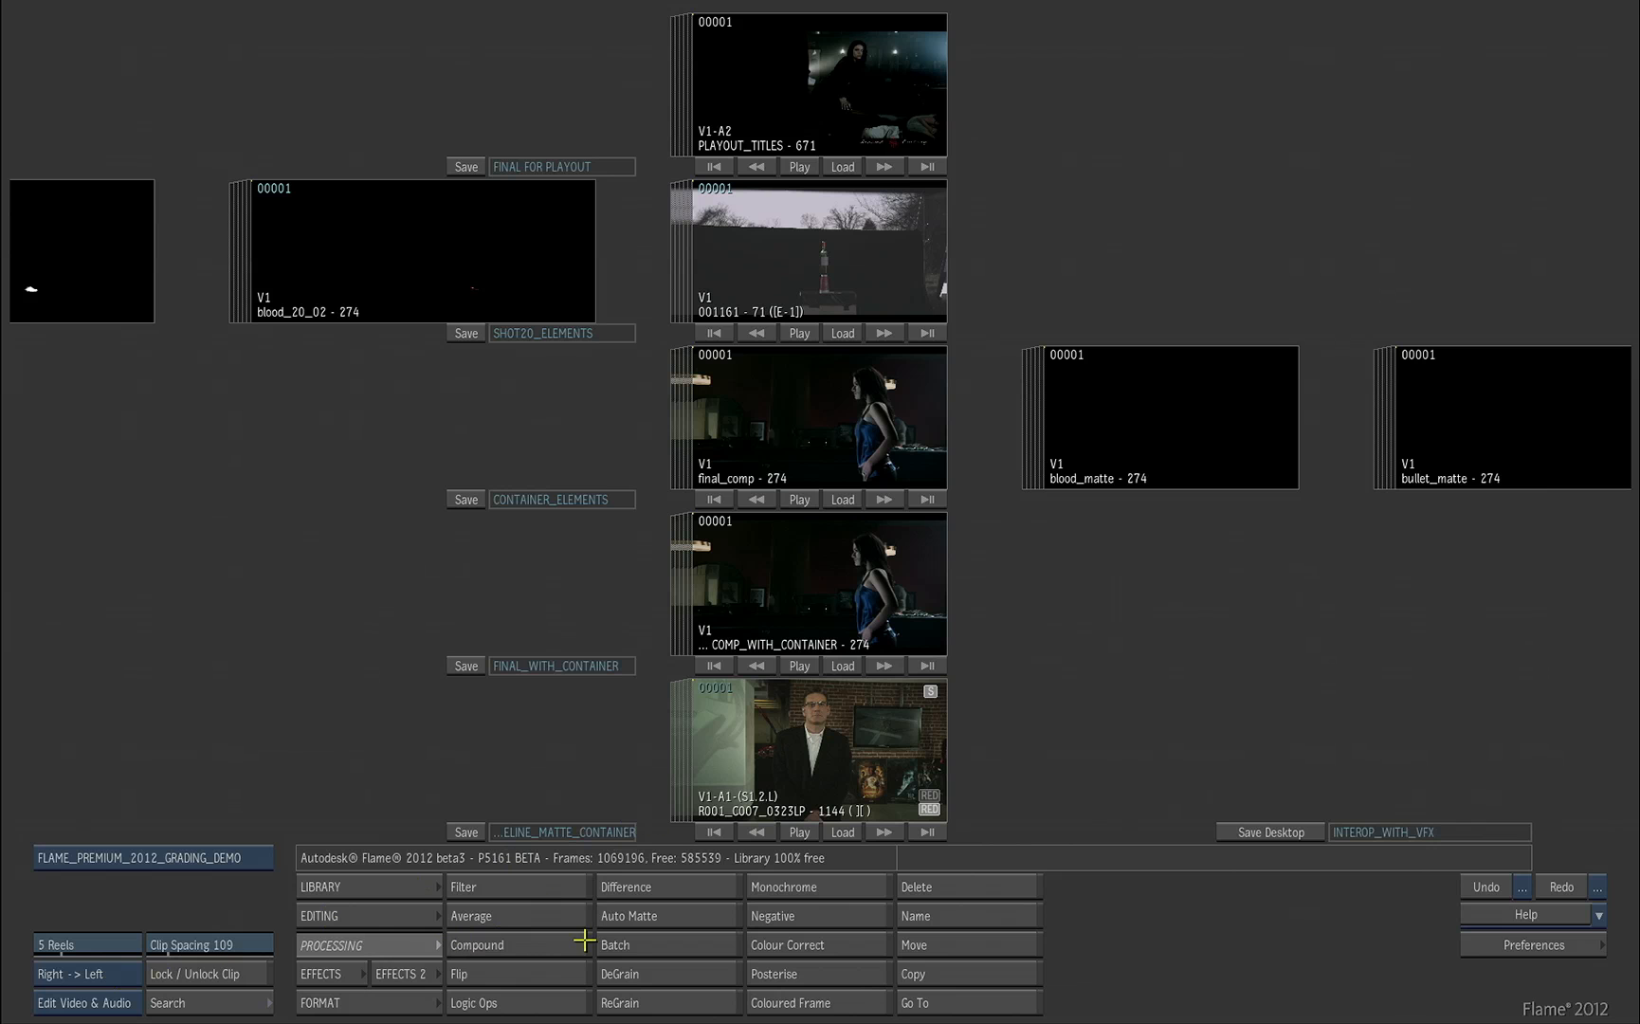
# Step: Open the shot20_Bill setup in Batch and view the 001161 source clip, scrubbing back to frame 163
pyautogui.click(654, 945)
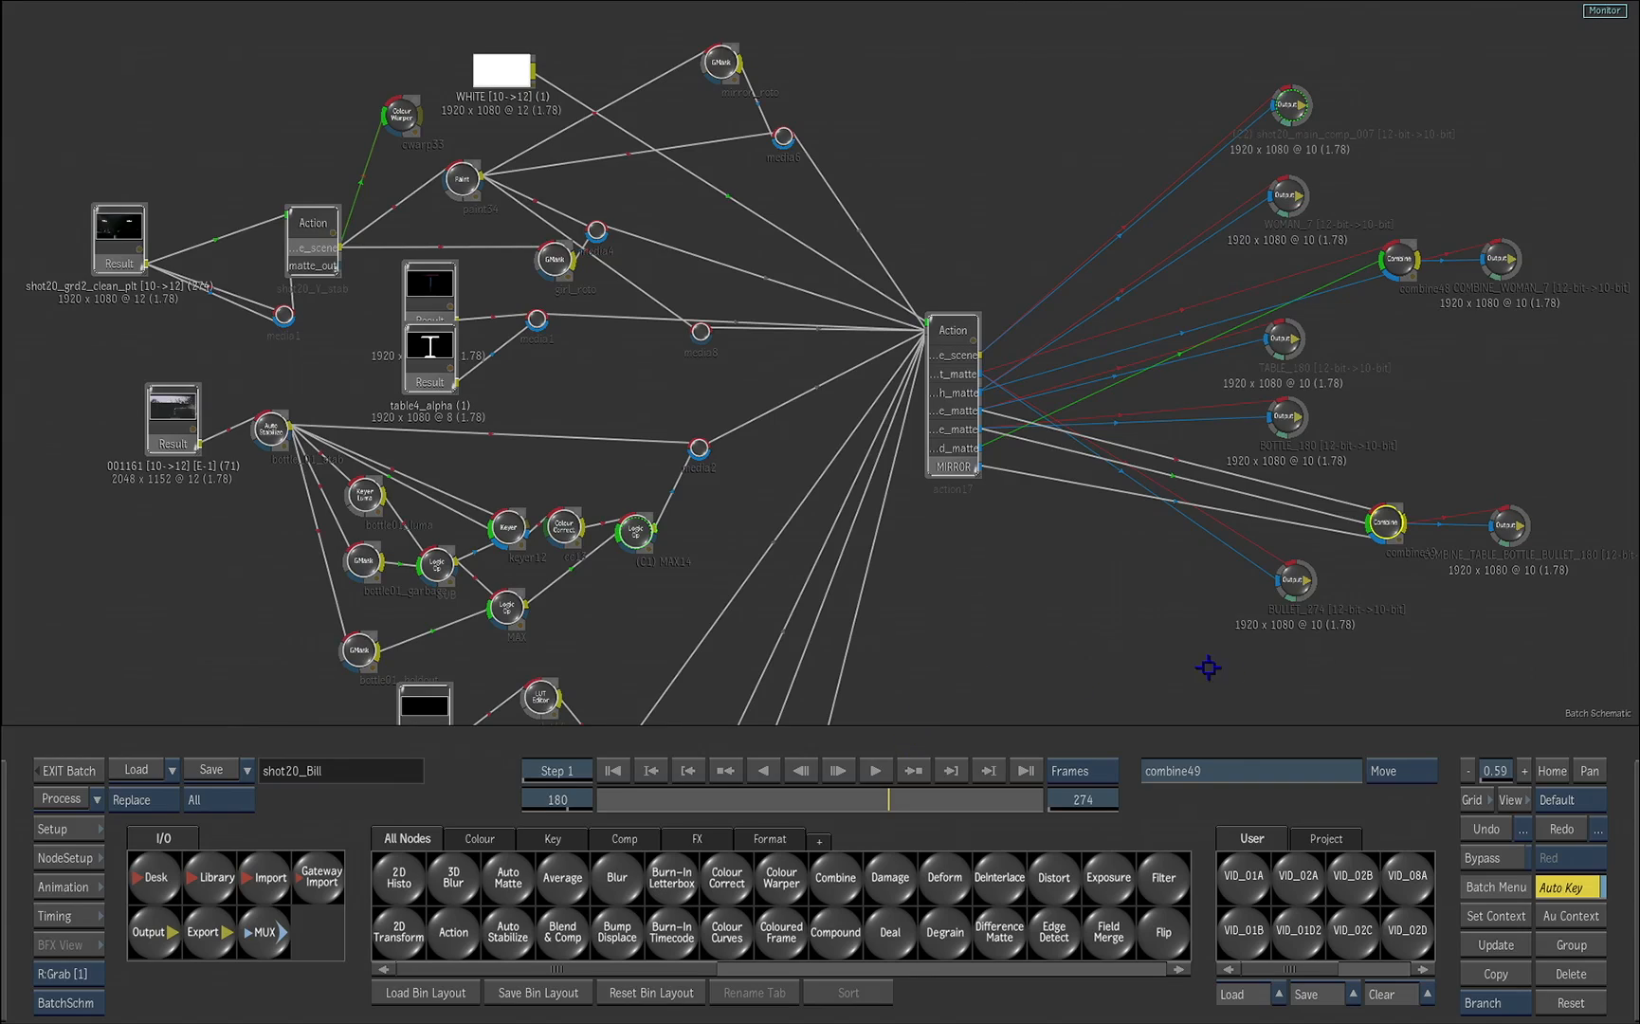
pyautogui.moveTo(1207, 668); pyautogui.dragTo(1261, 673)
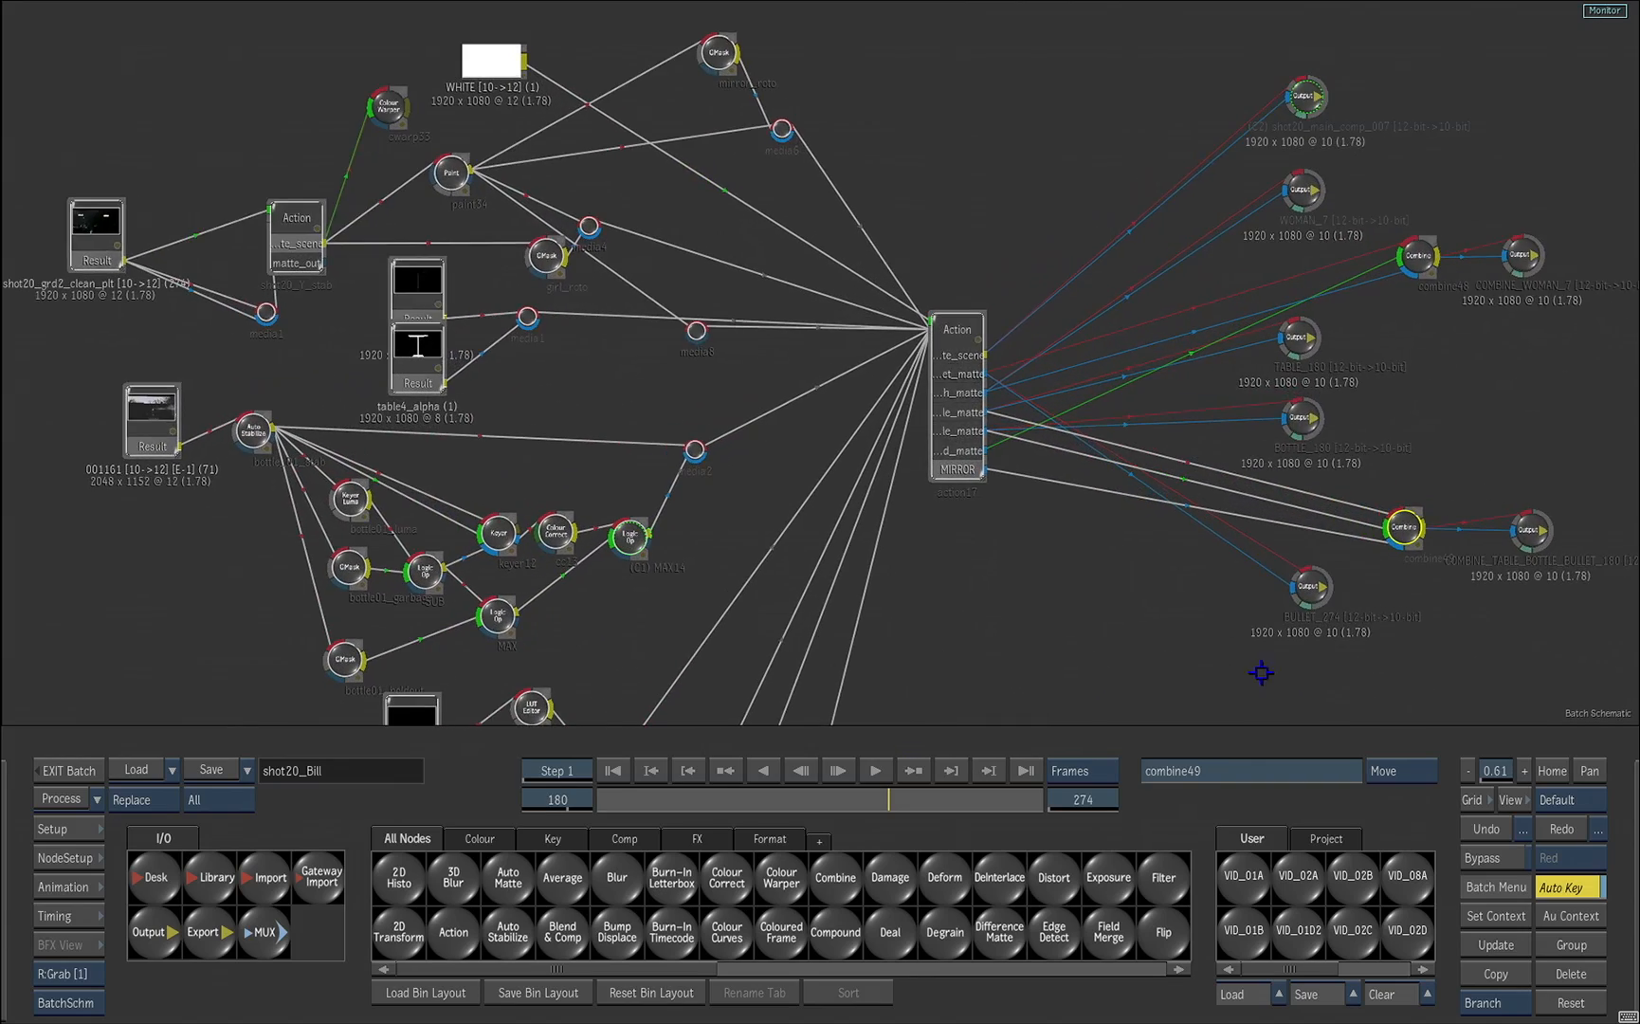
pyautogui.moveTo(1007, 654); pyautogui.dragTo(1272, 652)
pyautogui.moveTo(872, 612); pyautogui.dragTo(1351, 589)
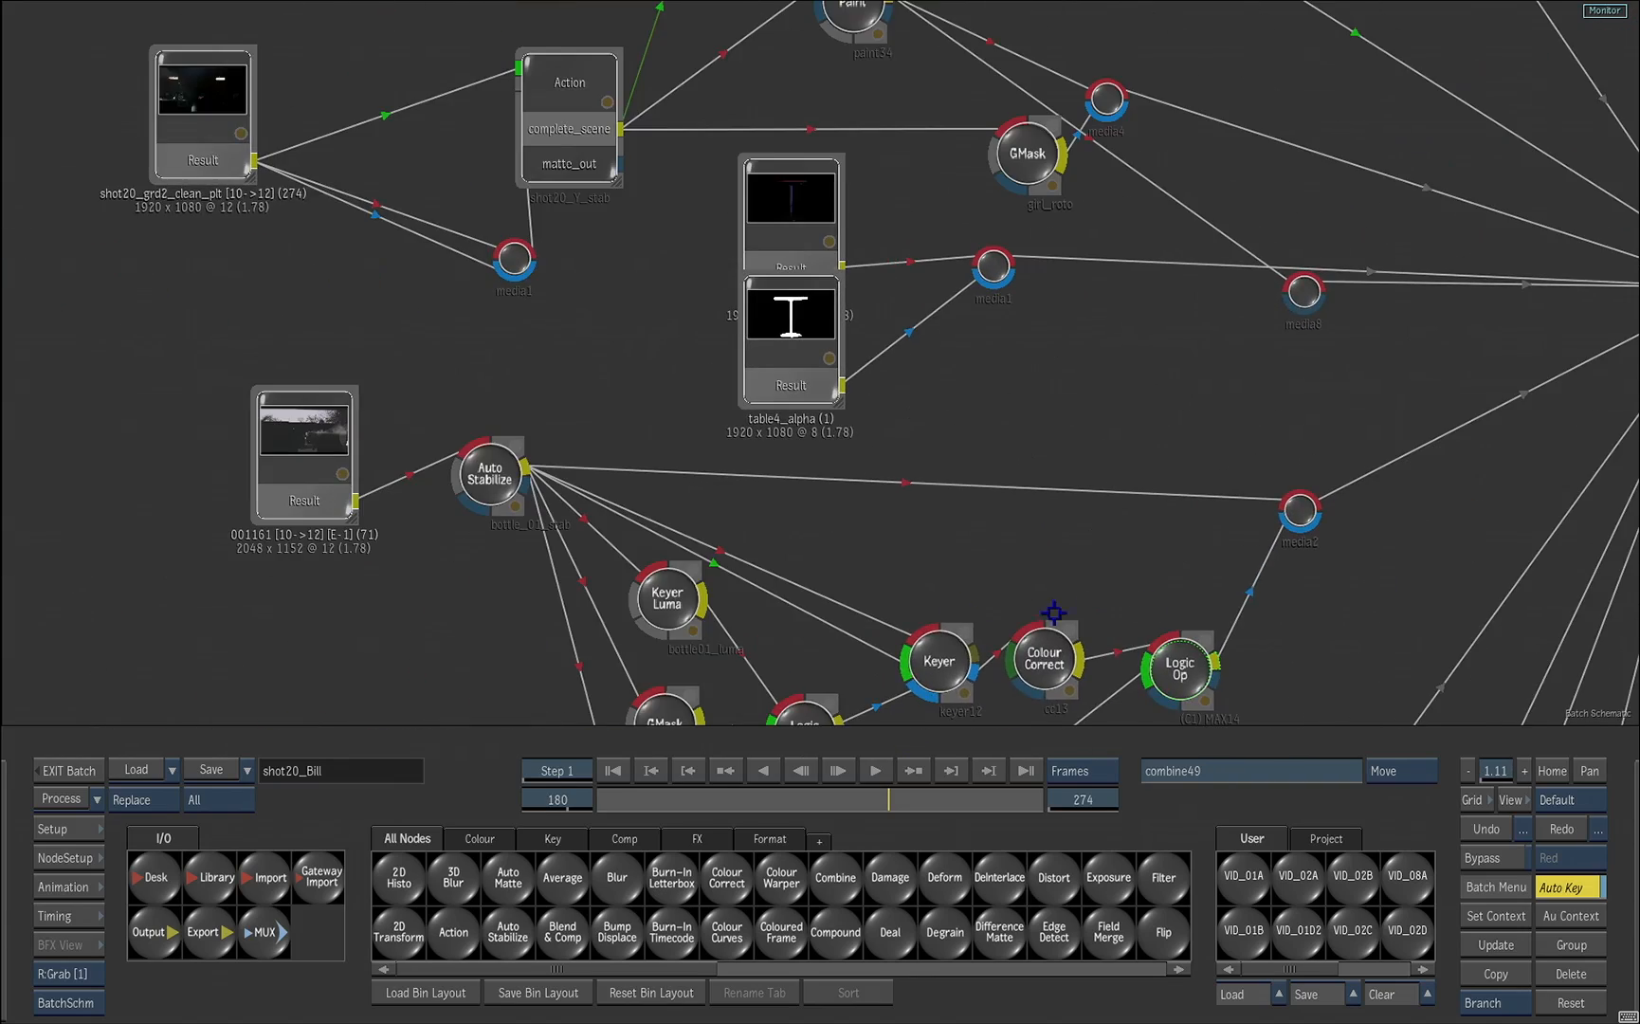
pyautogui.click(321, 484)
pyautogui.press('F4')
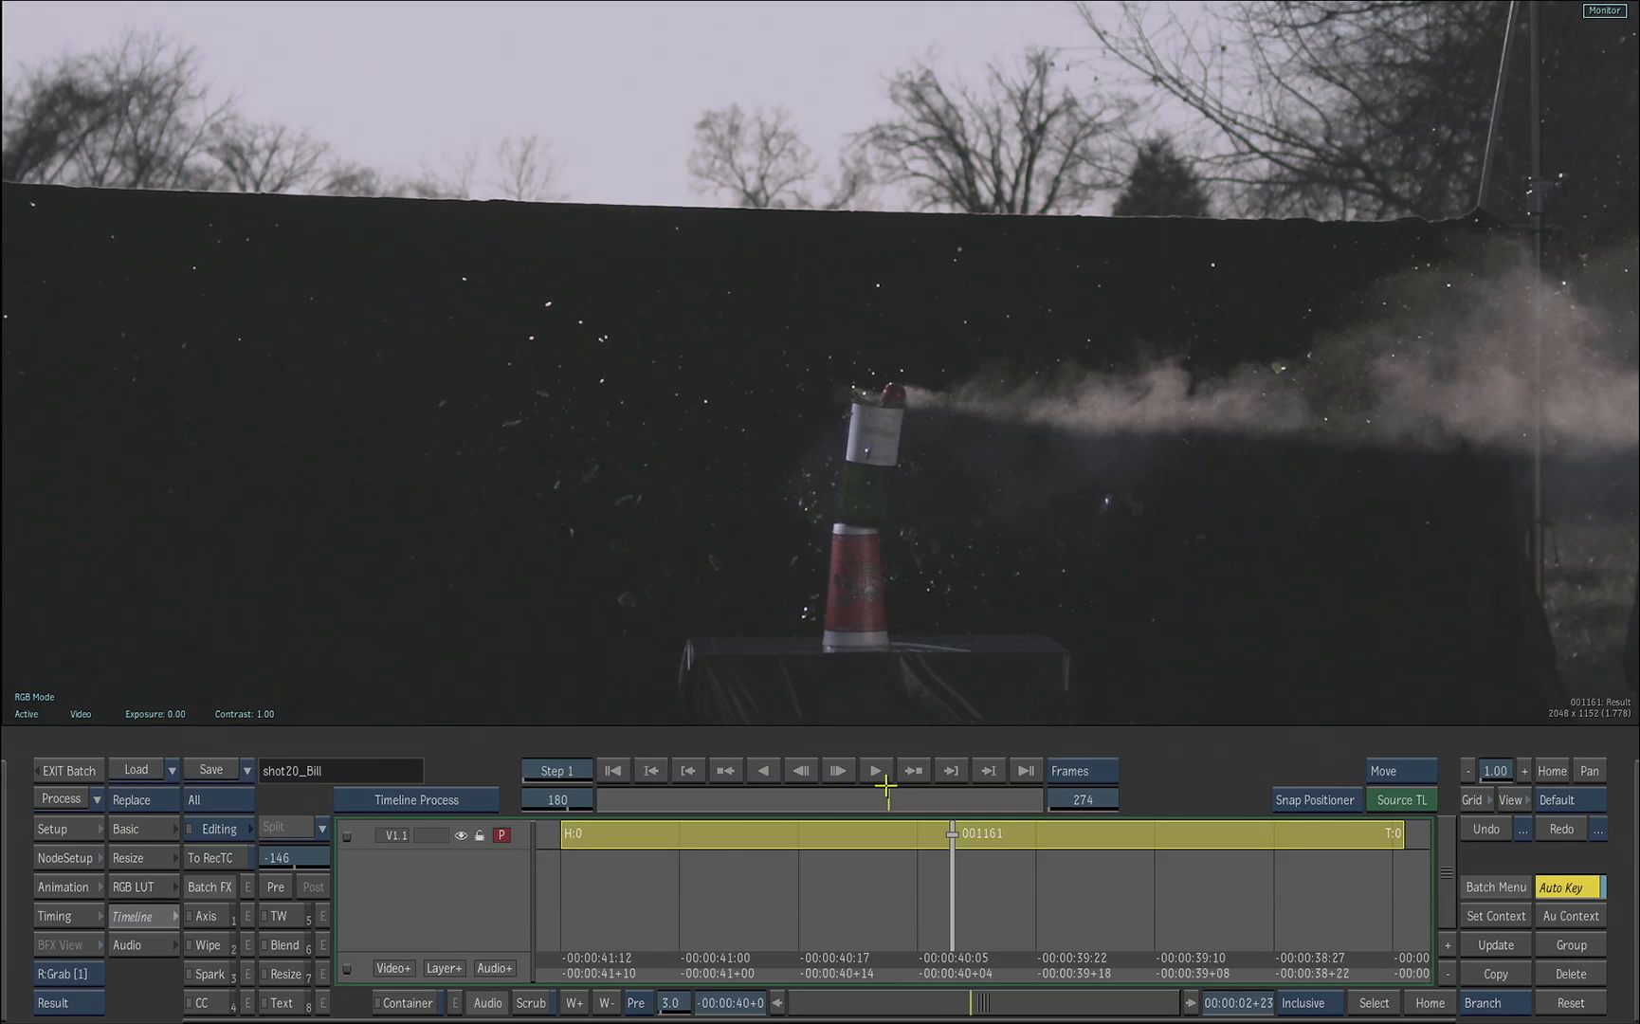
pyautogui.moveTo(888, 799)
pyautogui.mouseDown()
pyautogui.moveTo(842, 799)
pyautogui.moveTo(860, 799)
pyautogui.mouseUp()
pyautogui.press('Escape')
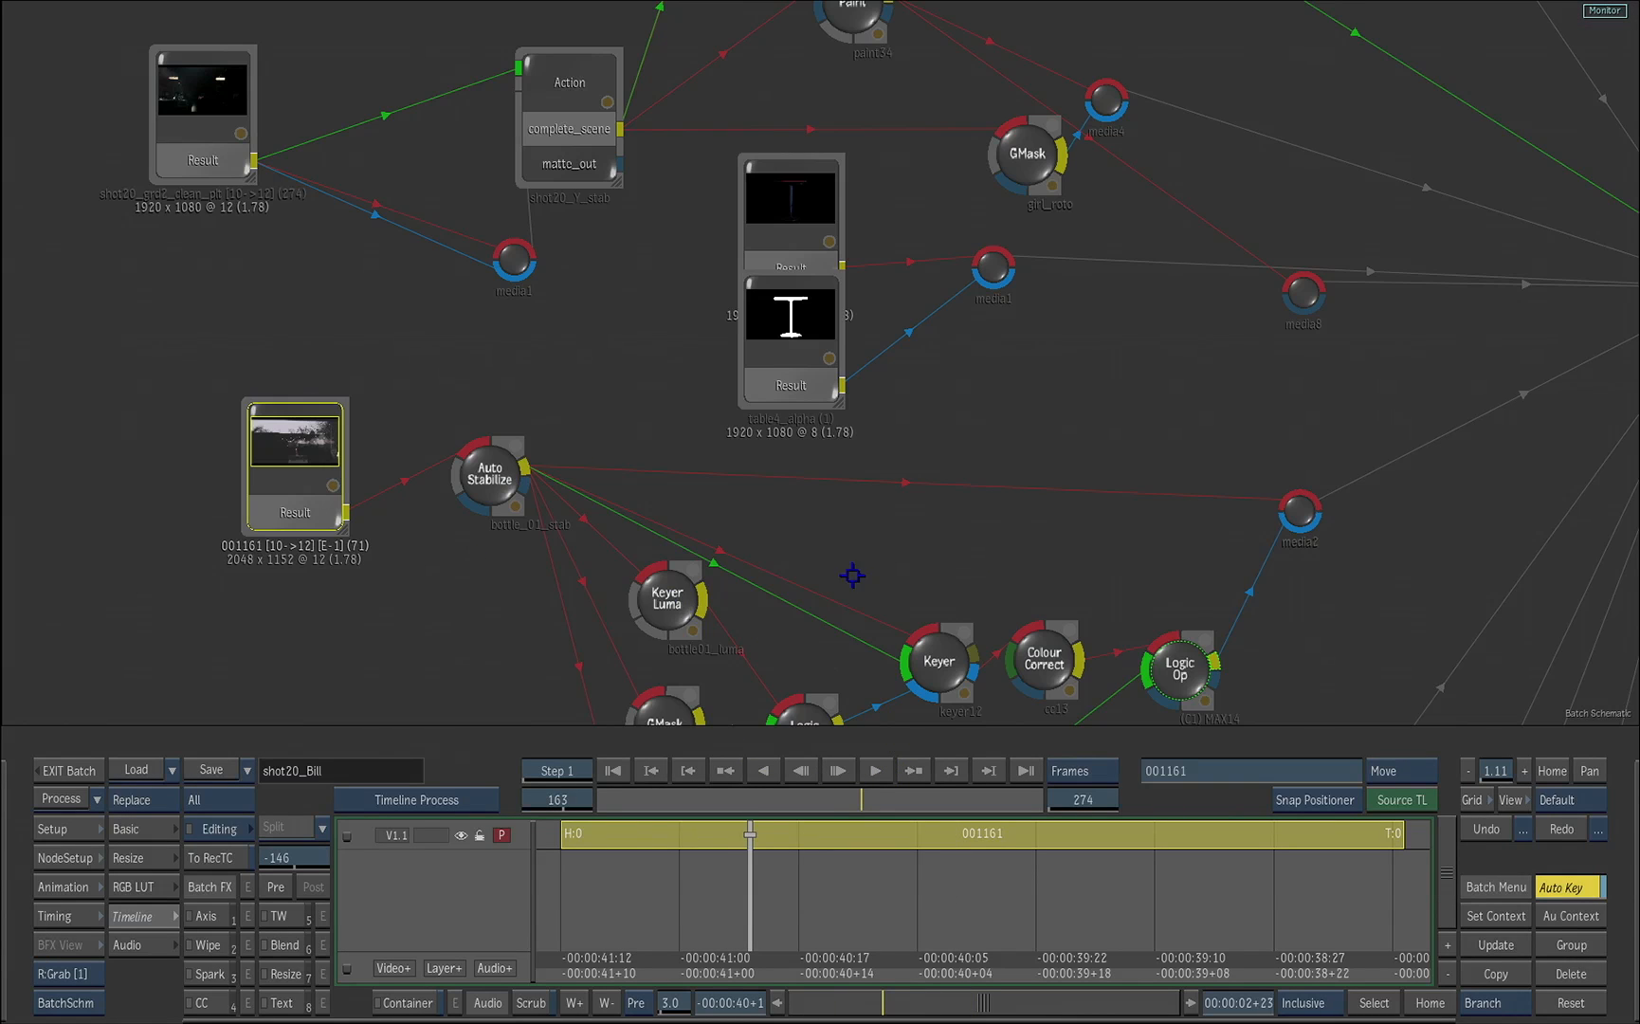
# Step: Select the action17 node, view its complete_scene composite and go to the first frame
pyautogui.moveTo(1380, 597); pyautogui.dragTo(1054, 574)
pyautogui.moveTo(1245, 575); pyautogui.dragTo(1045, 613)
pyautogui.moveTo(860, 419); pyautogui.dragTo(855, 429)
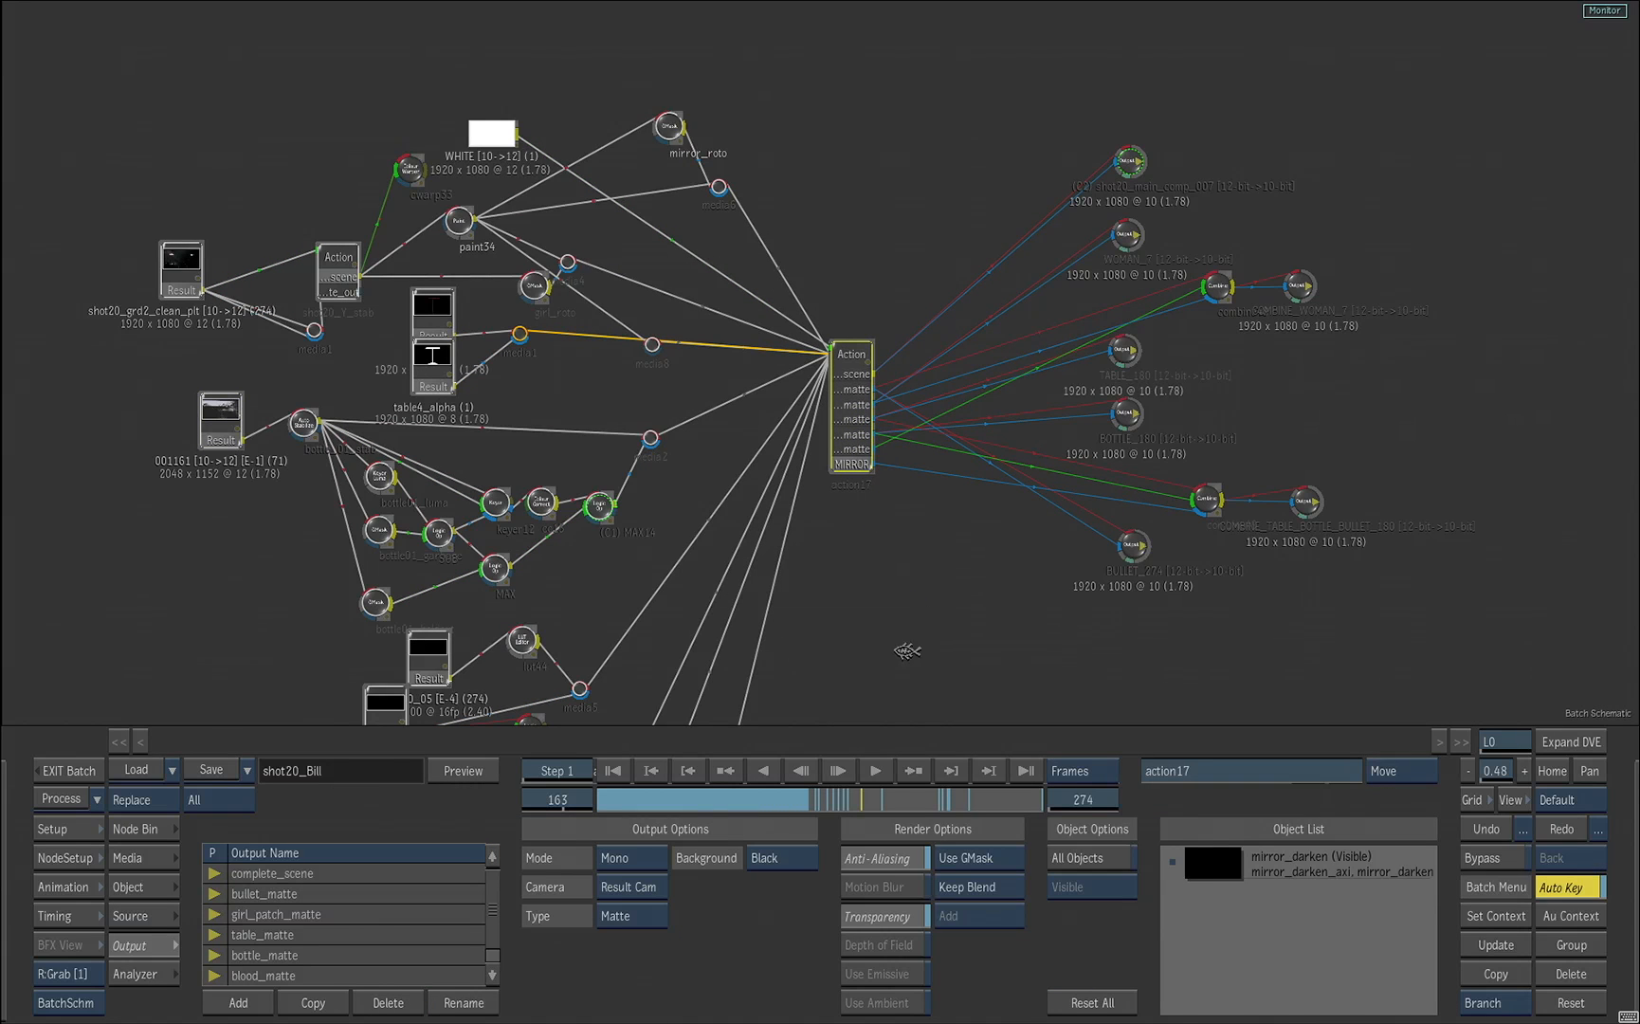
pyautogui.press('F4')
pyautogui.click(610, 773)
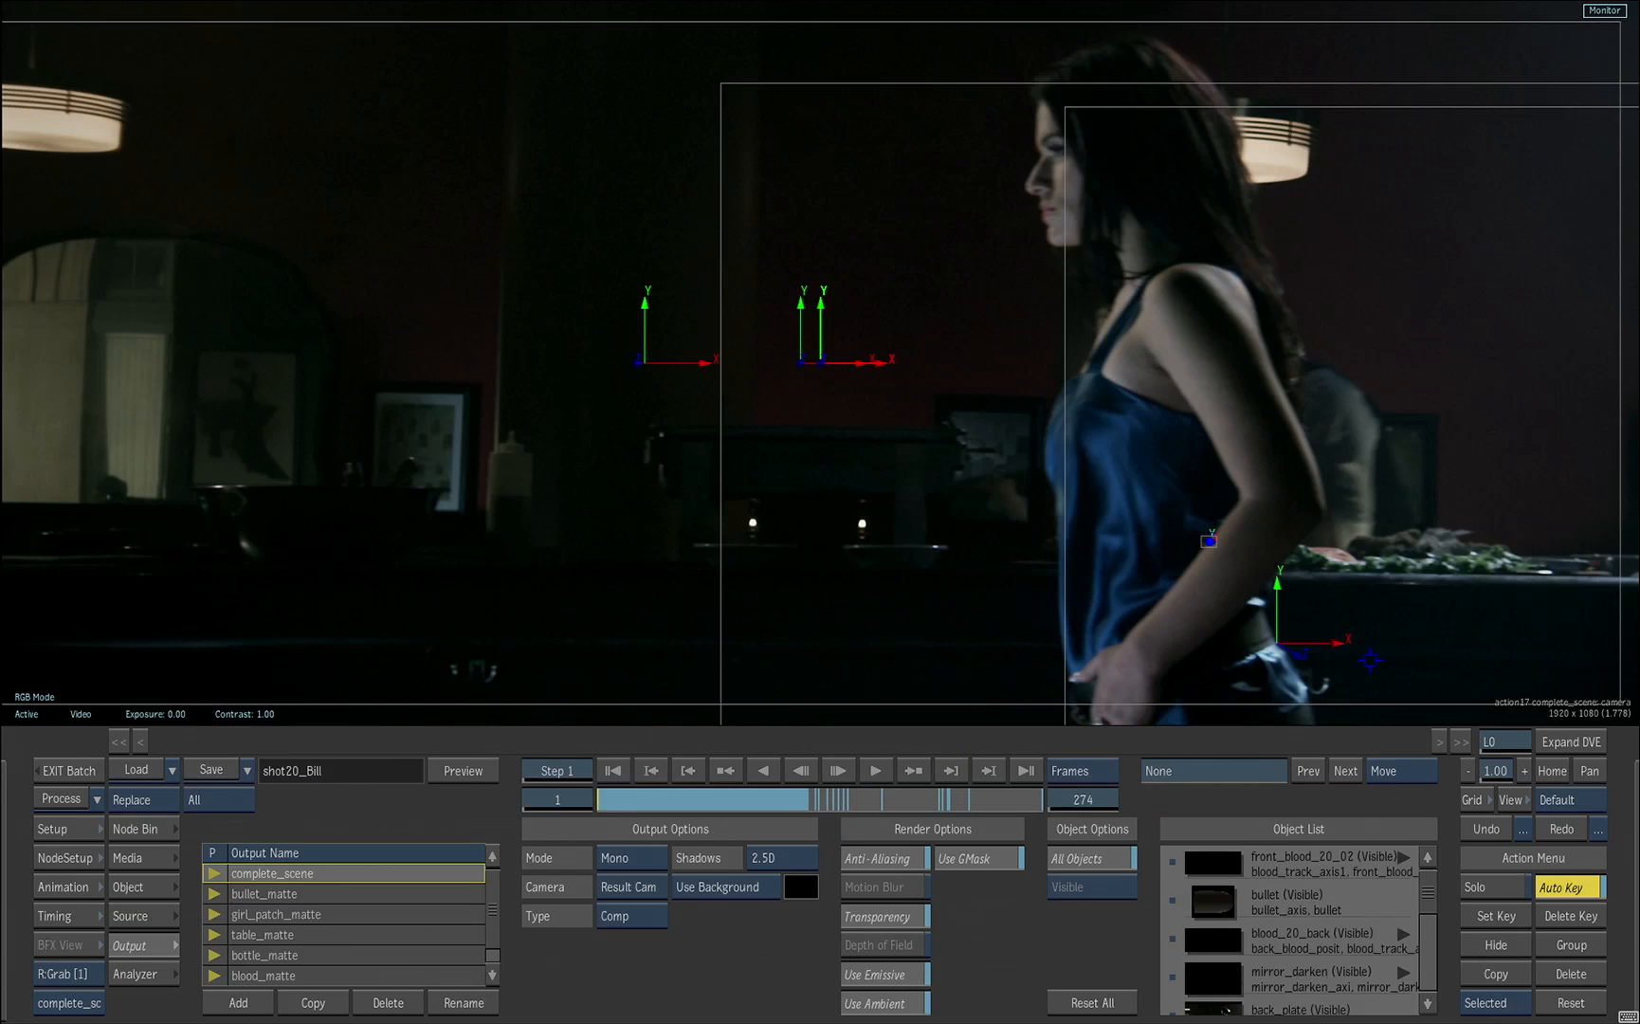
pyautogui.moveTo(1370, 659); pyautogui.dragTo(1251, 661)
pyautogui.press('Escape')
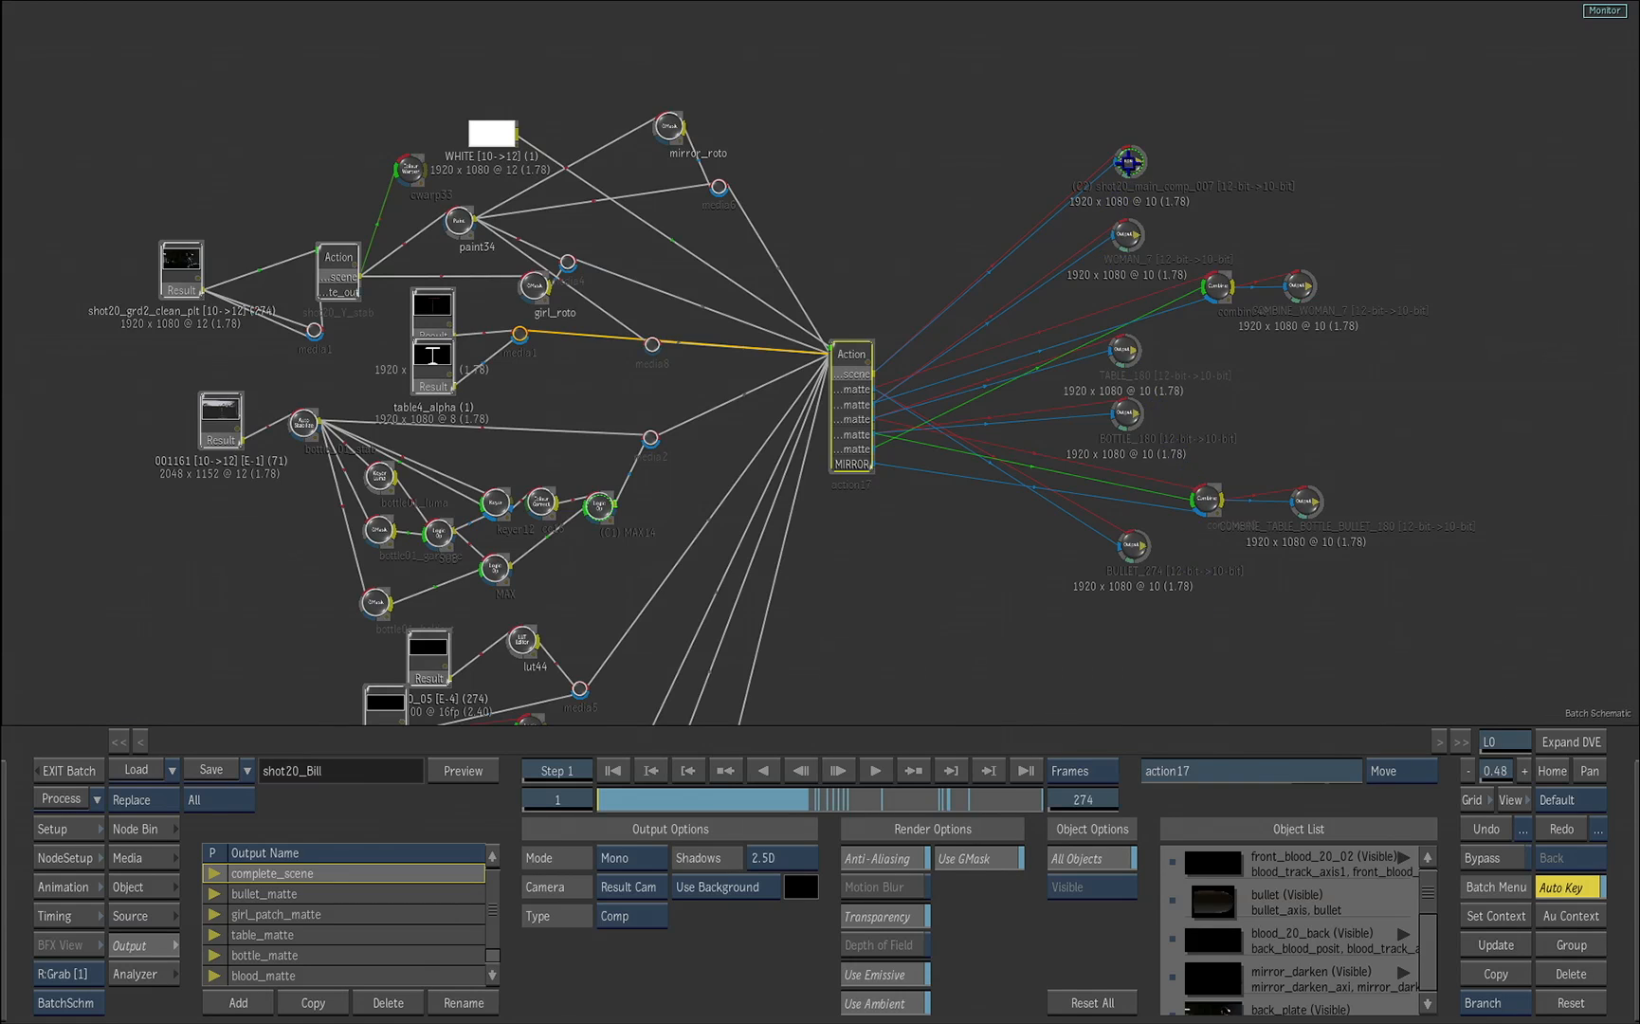
# Step: Select the shot20_main_comp_007 output, go to frame 7 and view its result
pyautogui.moveTo(1128, 164); pyautogui.dragTo(1116, 157)
pyautogui.click(571, 794)
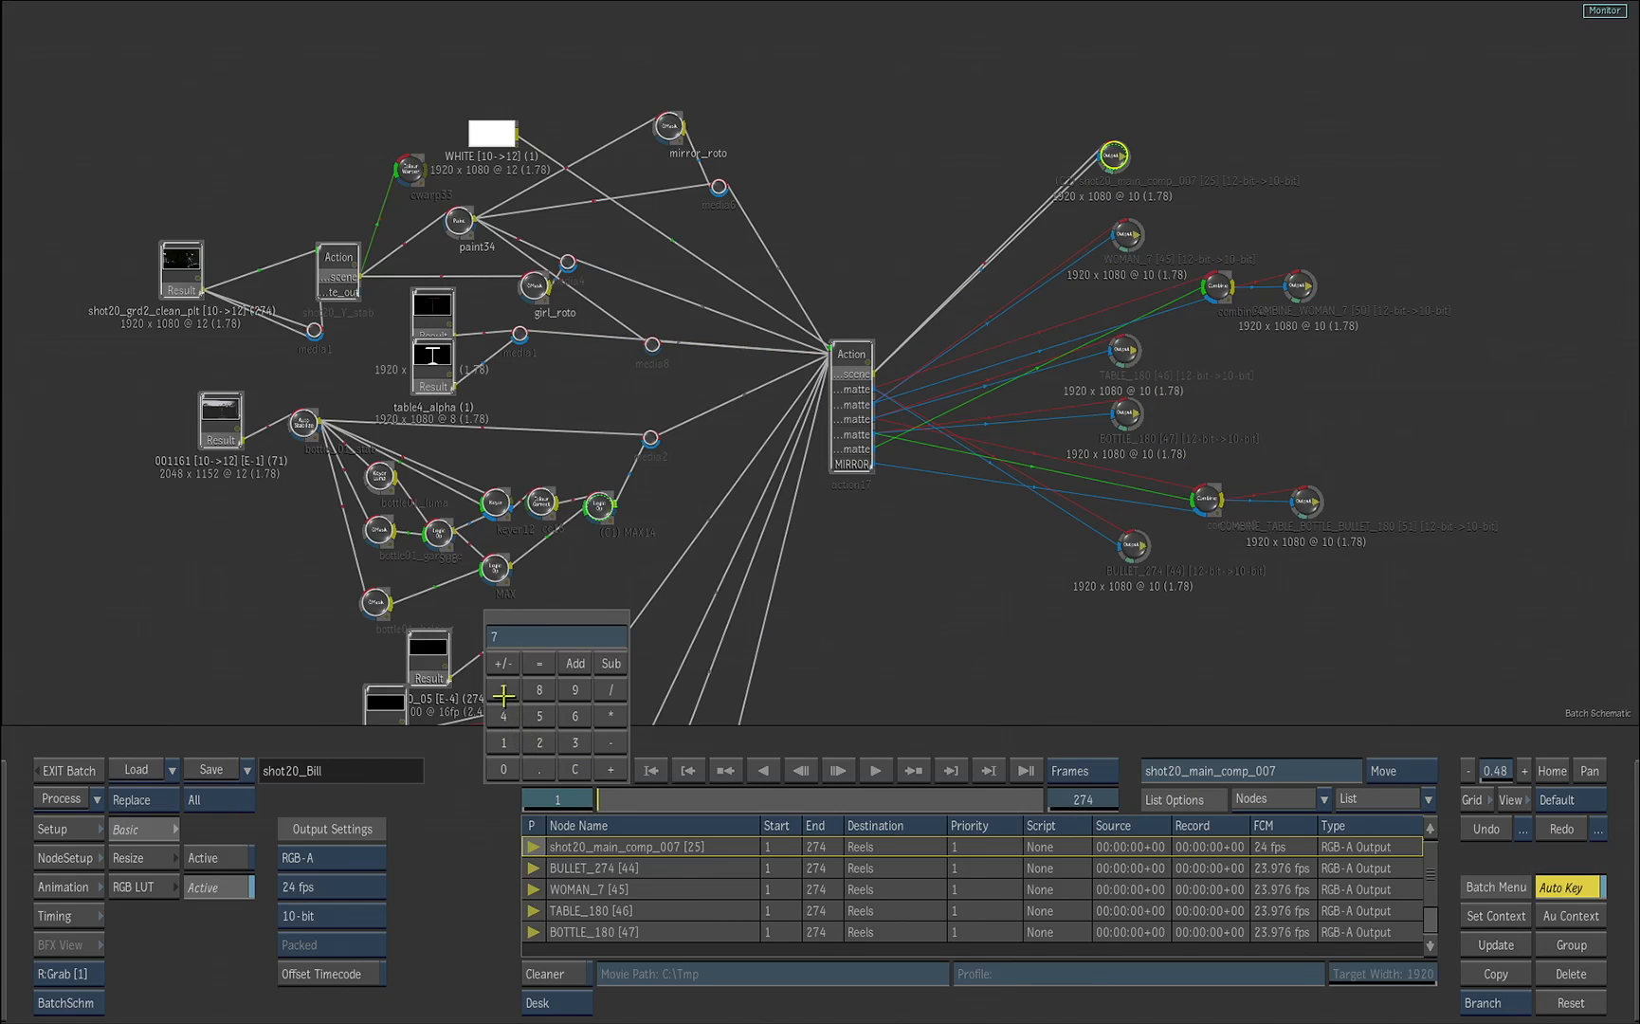
pyautogui.press('Return')
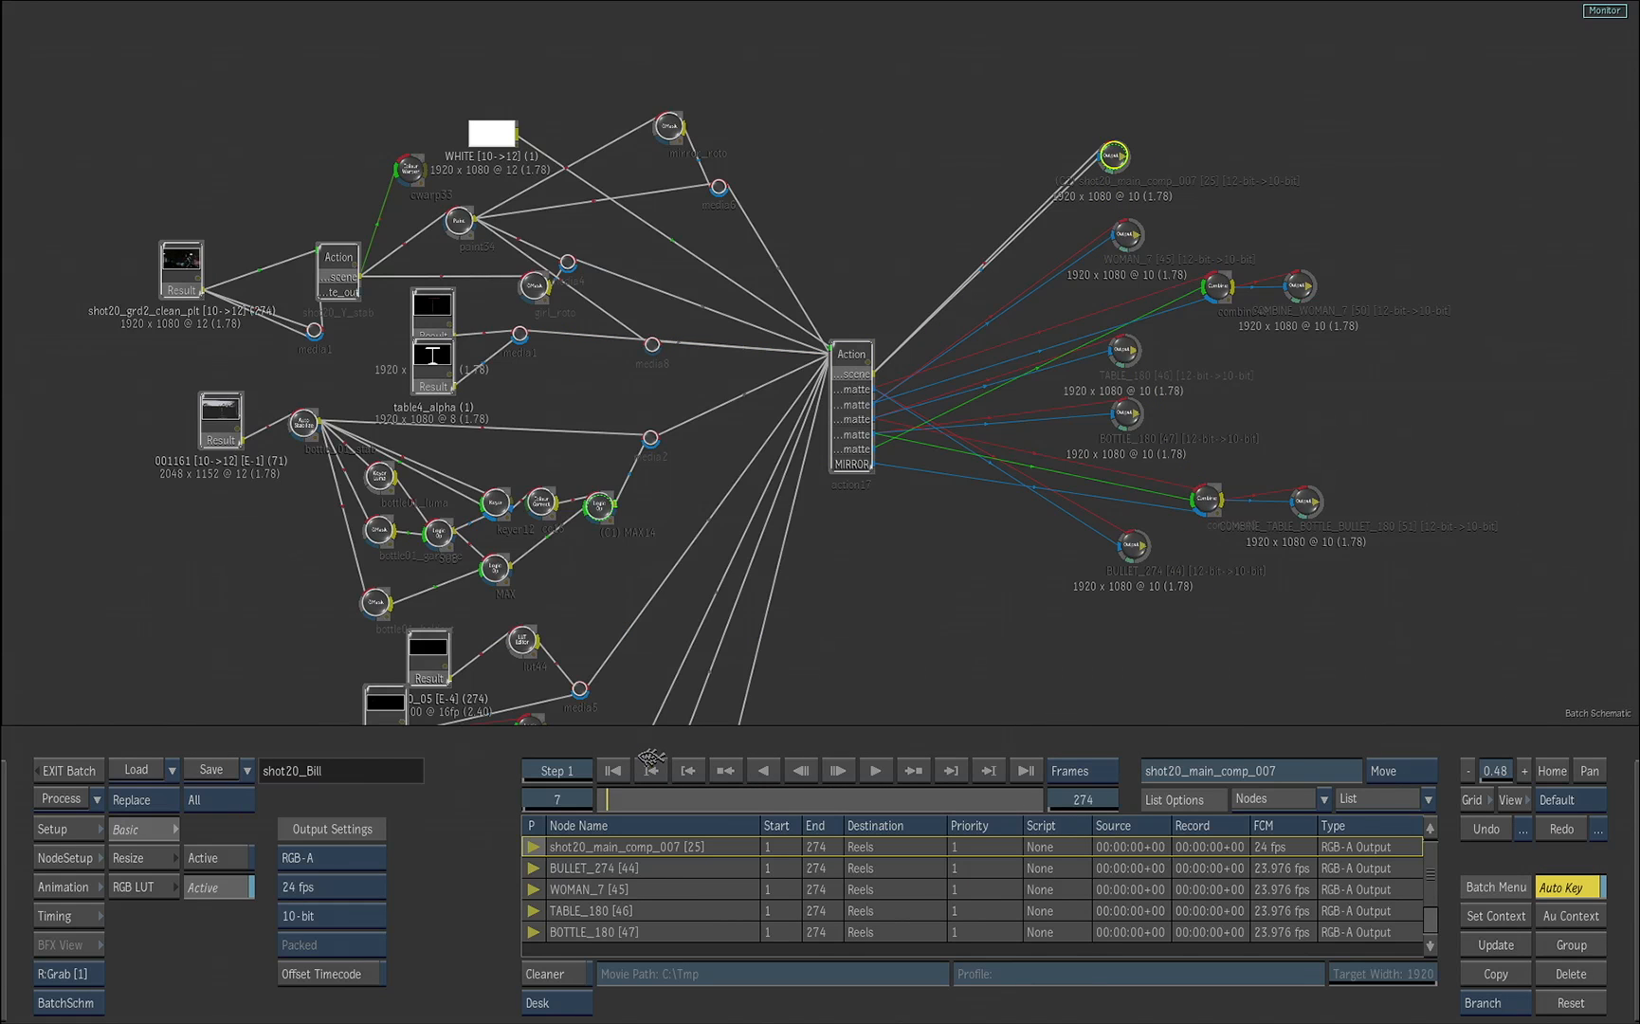
pyautogui.press('F4')
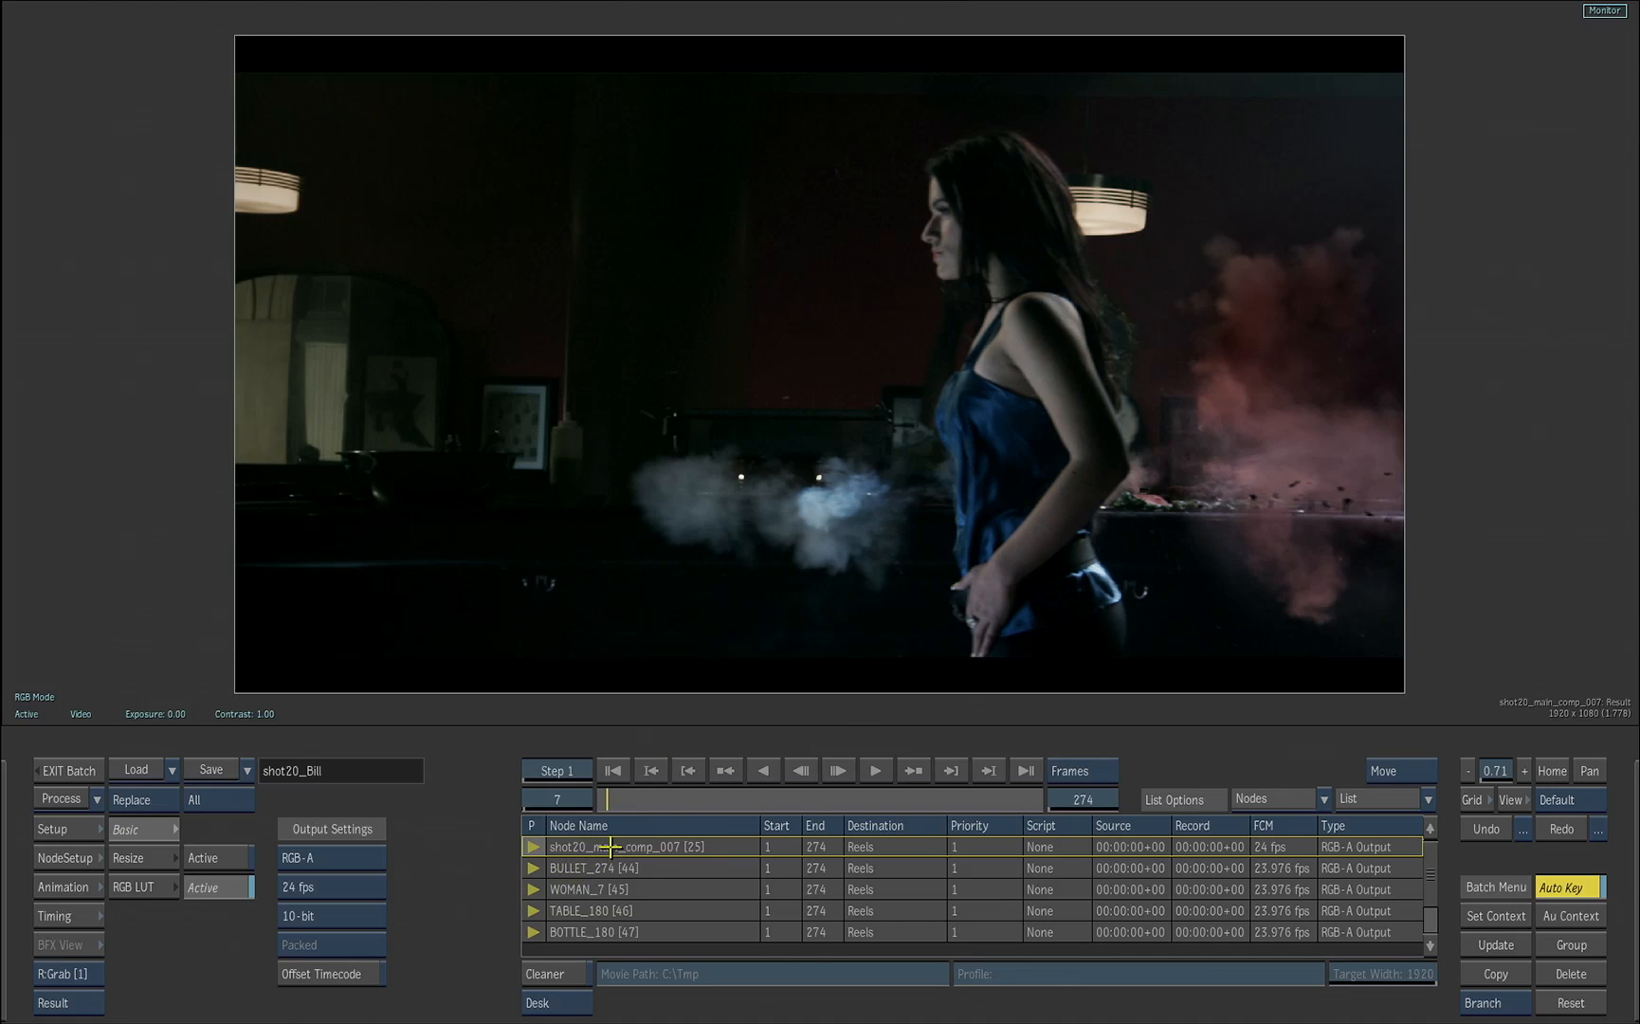
pyautogui.press('F4')
# Step: View the WOMAN_7 matte output and the RGB result of the combine48 node that feeds the COMBINE_WOMAN_7 output
pyautogui.click(1125, 243)
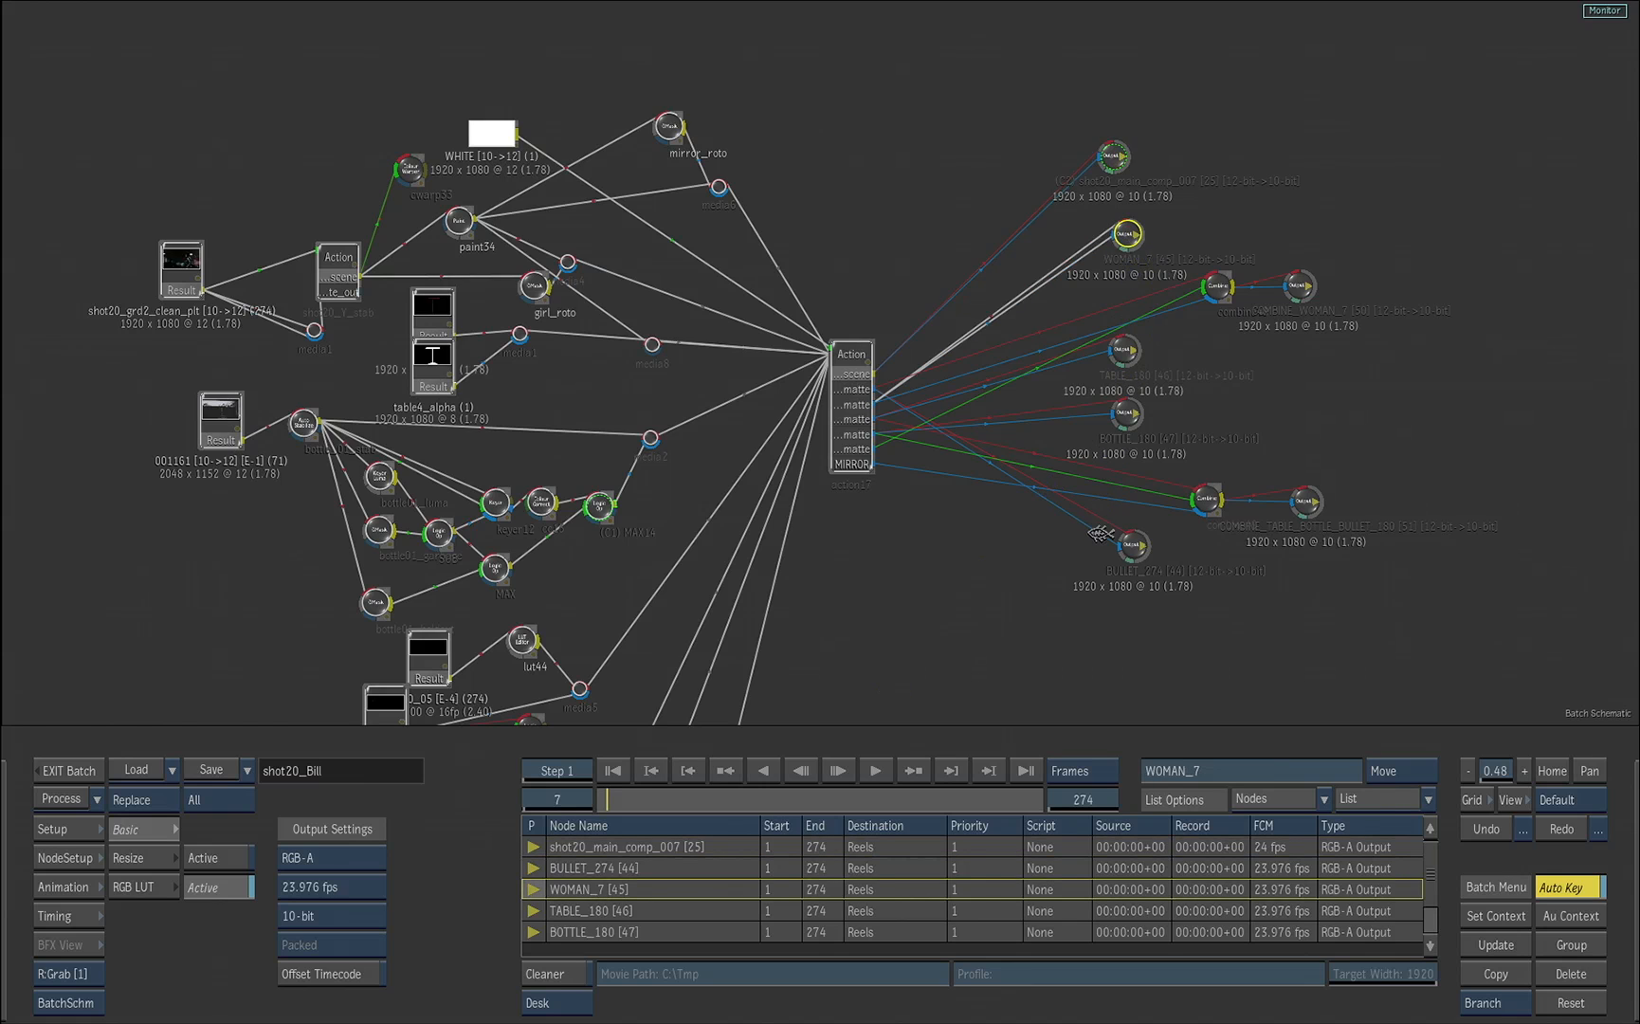
pyautogui.press('F4')
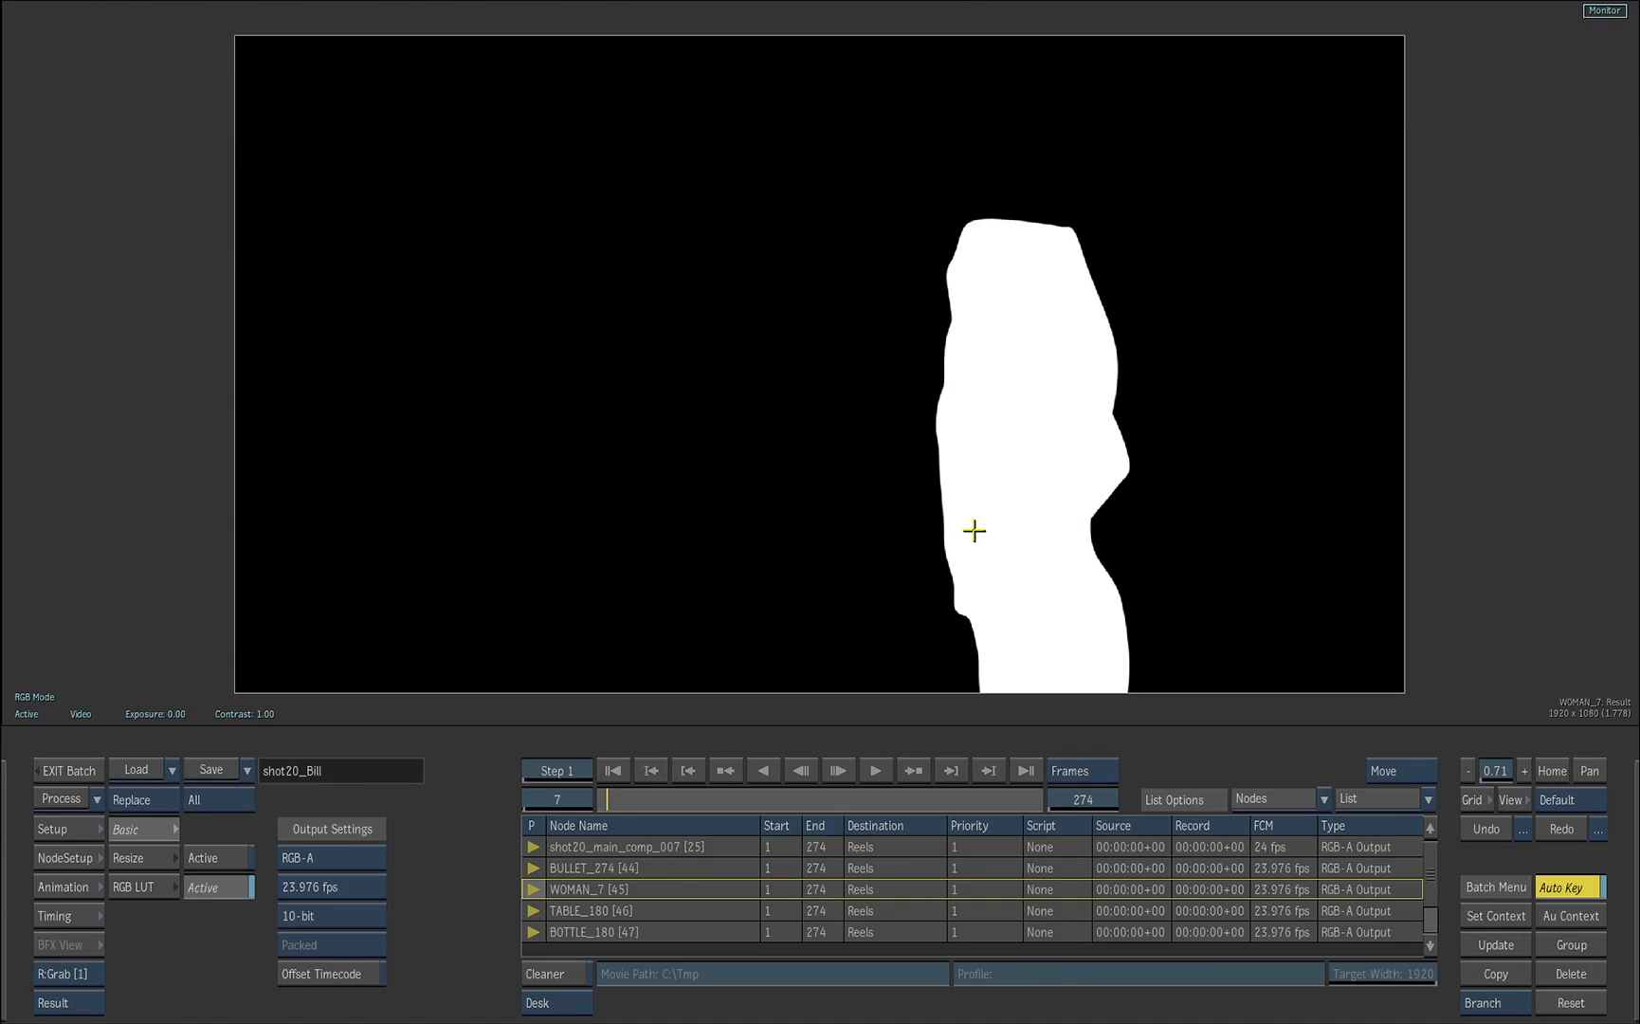
pyautogui.press('F4')
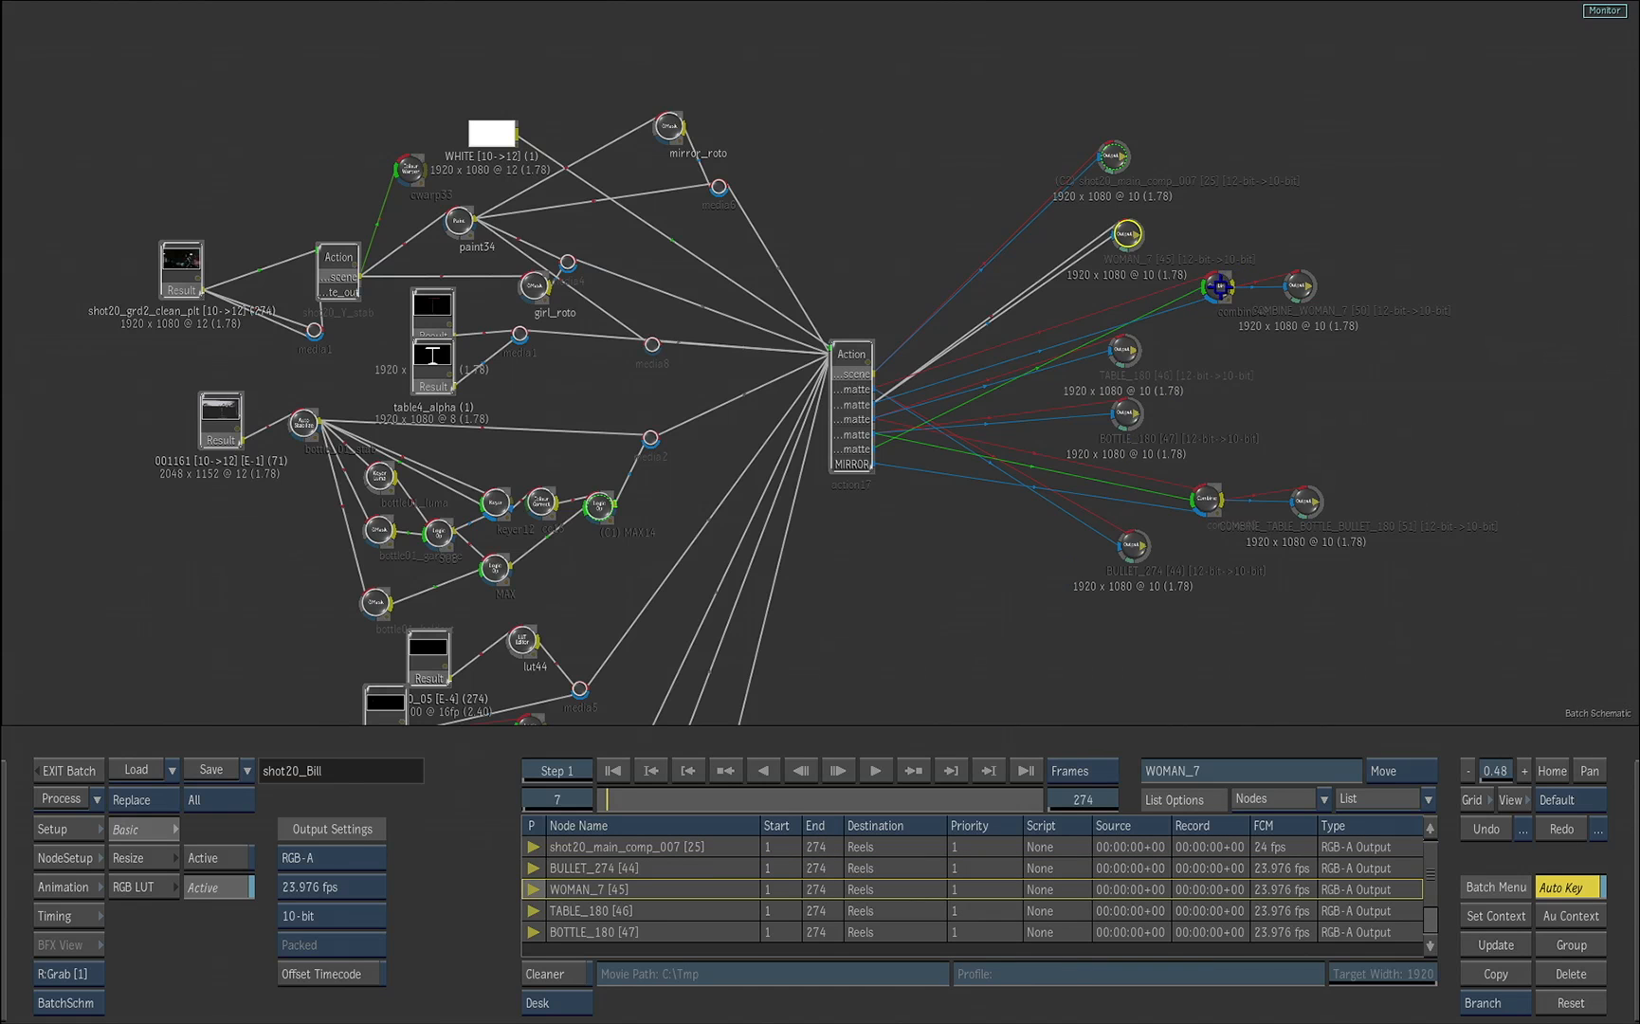
pyautogui.click(1214, 295)
pyautogui.press('F4')
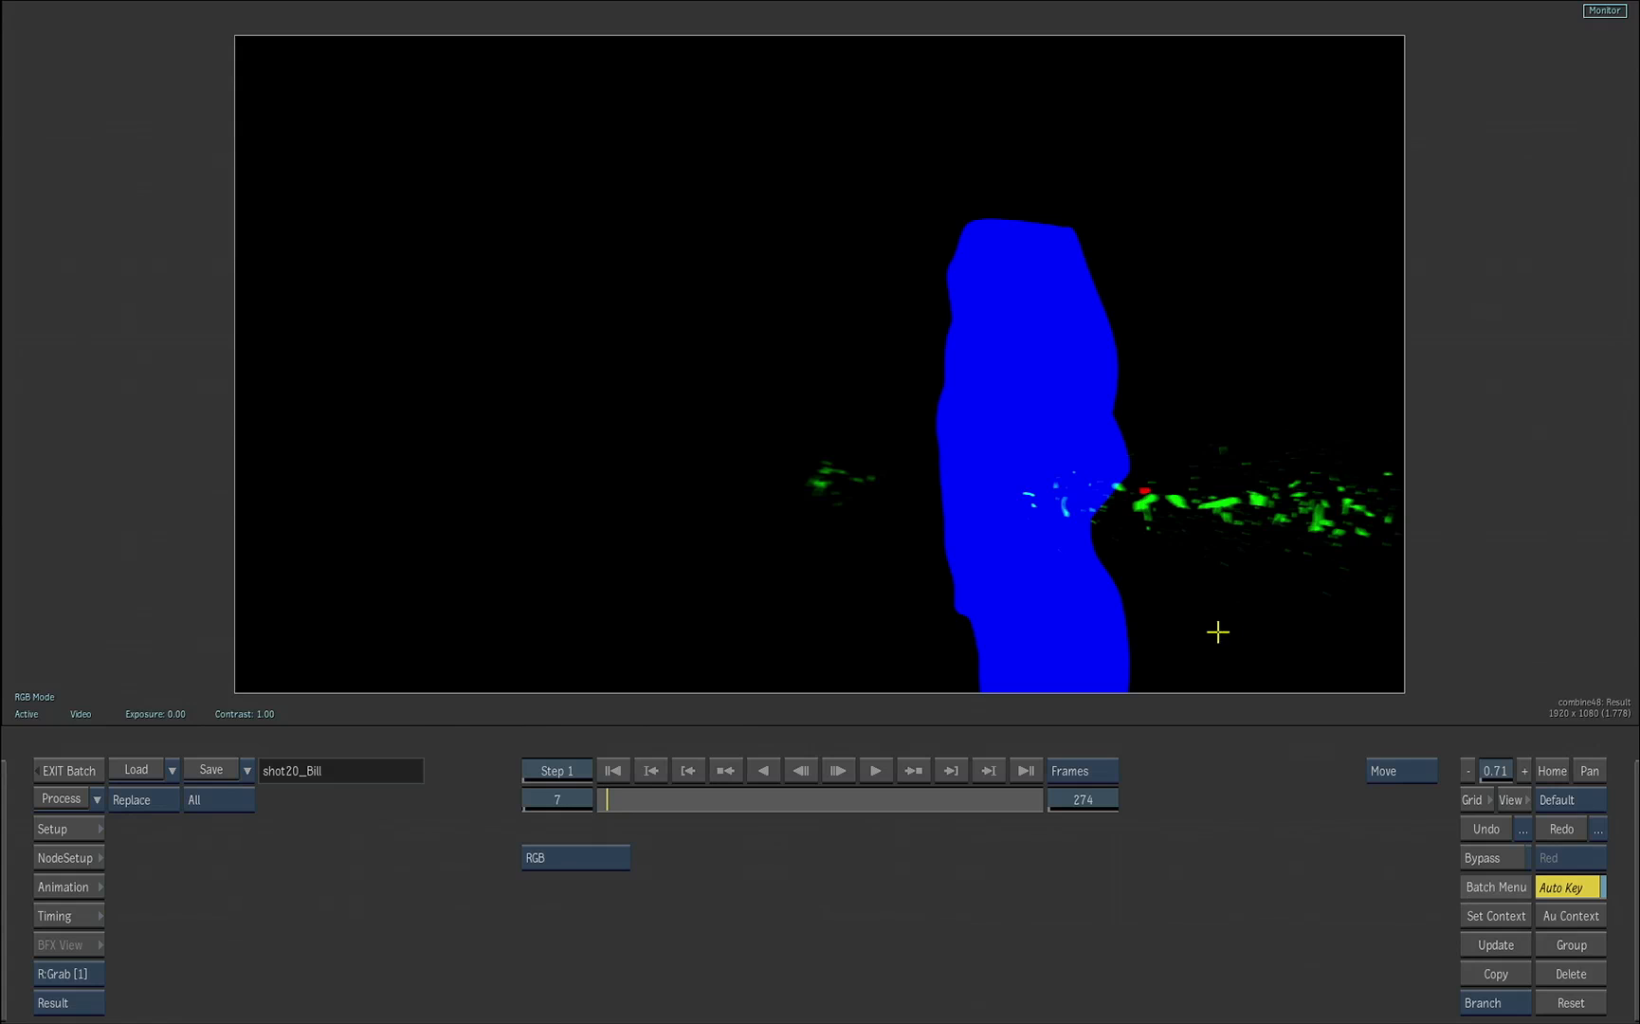
# Step: Select the TABLE_180 output in the Batch schematic, go to frame 180 and view its matte
pyautogui.press('`')
pyautogui.click(1123, 351)
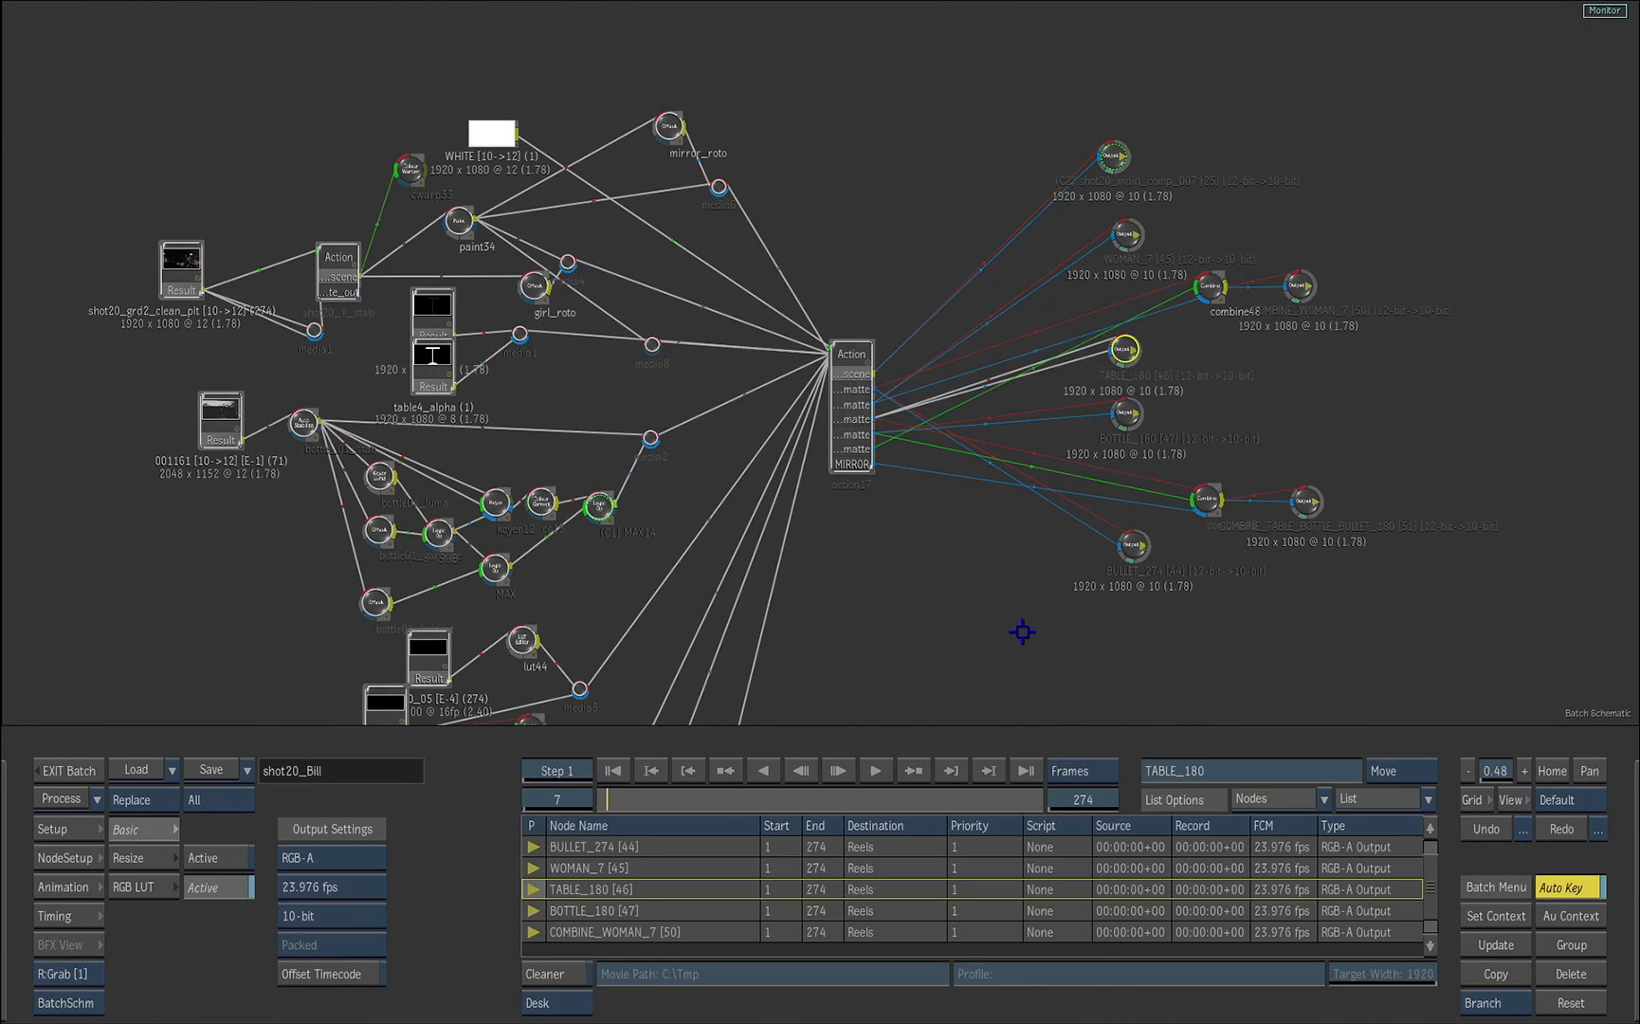
pyautogui.click(557, 799)
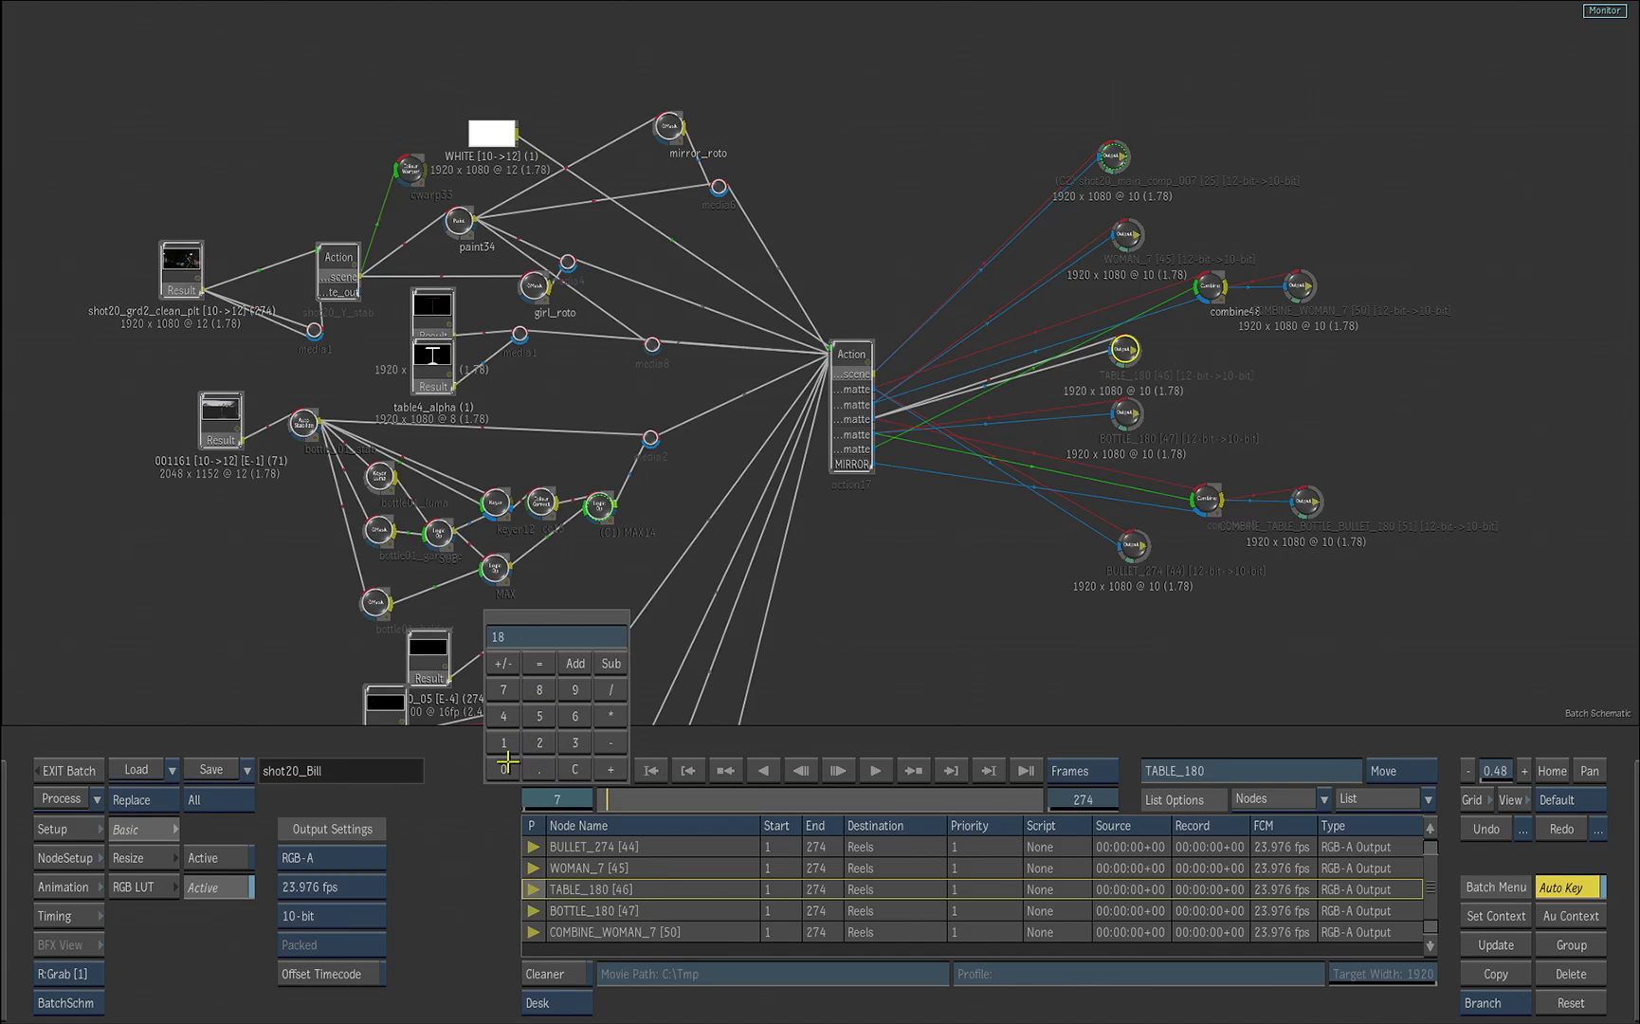
pyautogui.press('Return')
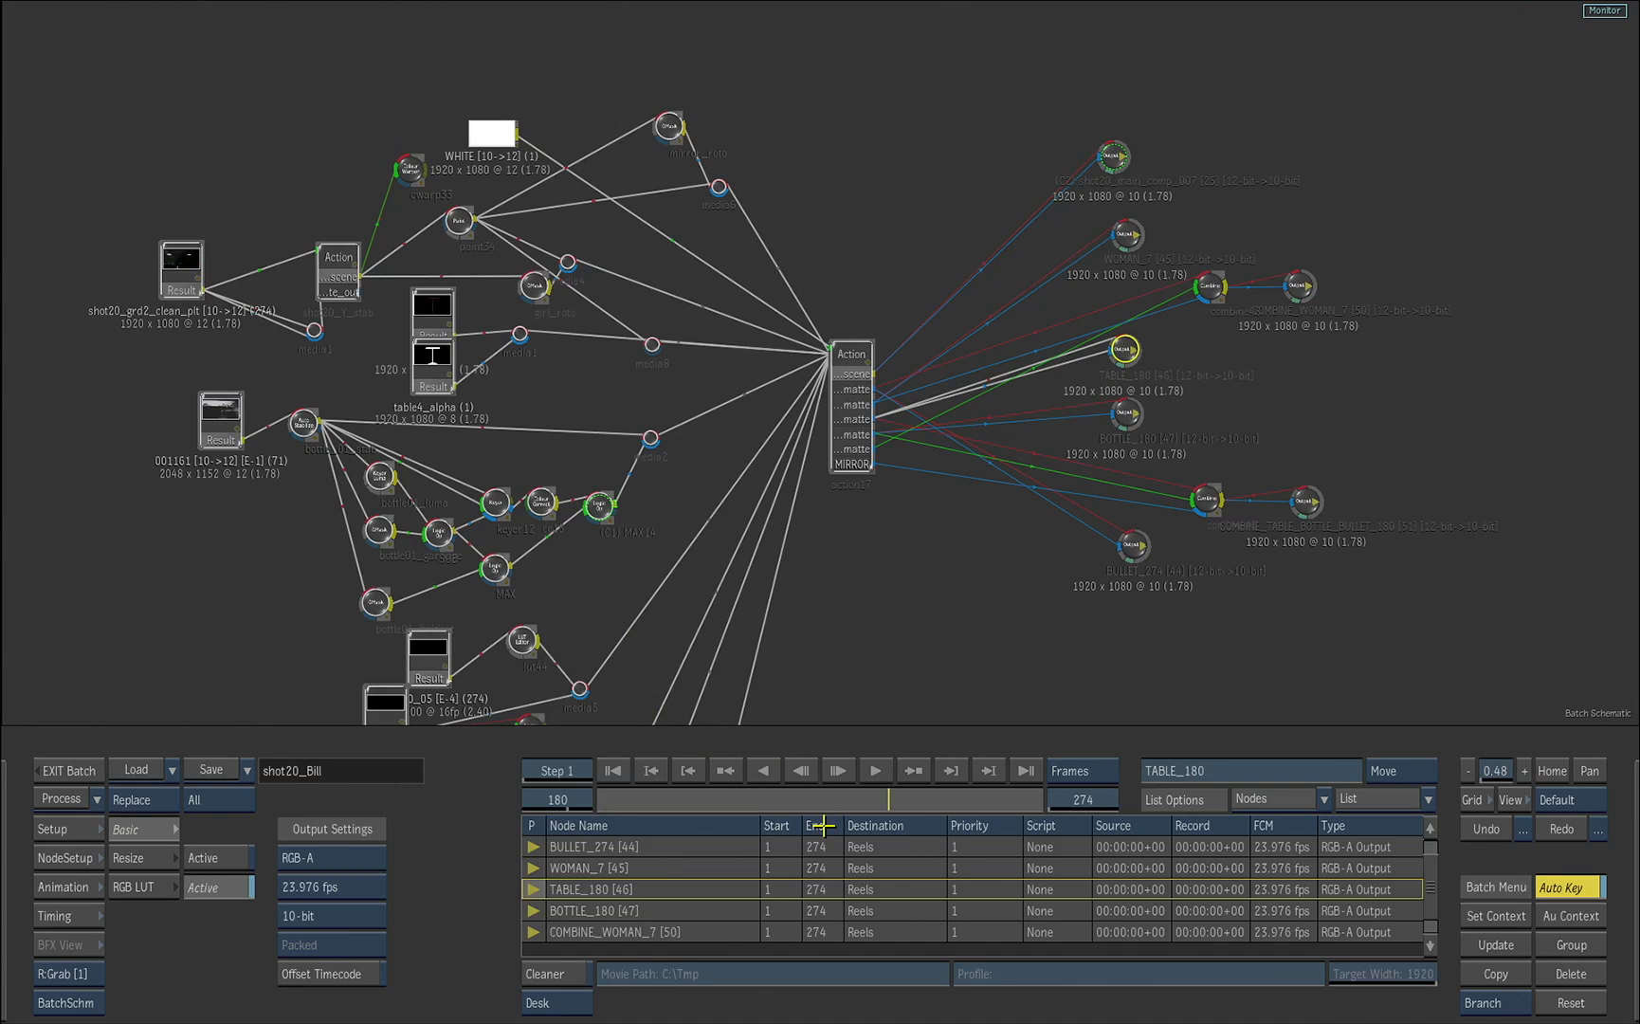
pyautogui.press('`')
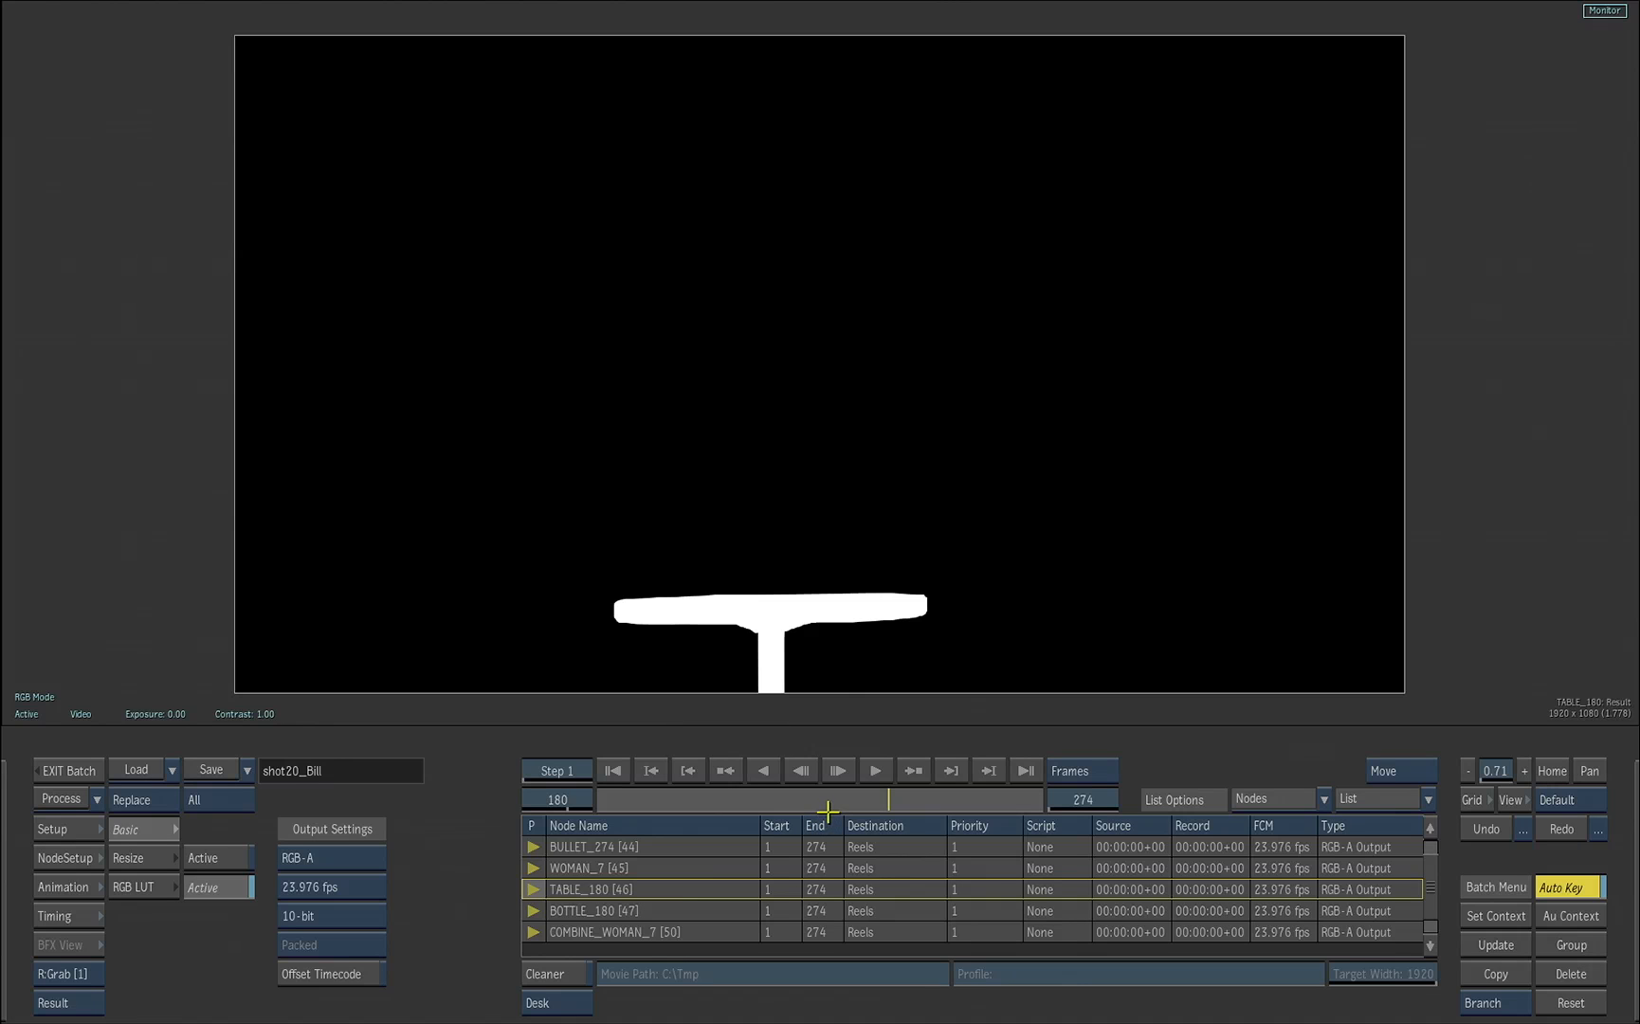
# Step: View the BOTTLE_180 matte output and the RGB result of the combine49 node
pyautogui.press('`')
pyautogui.click(1124, 413)
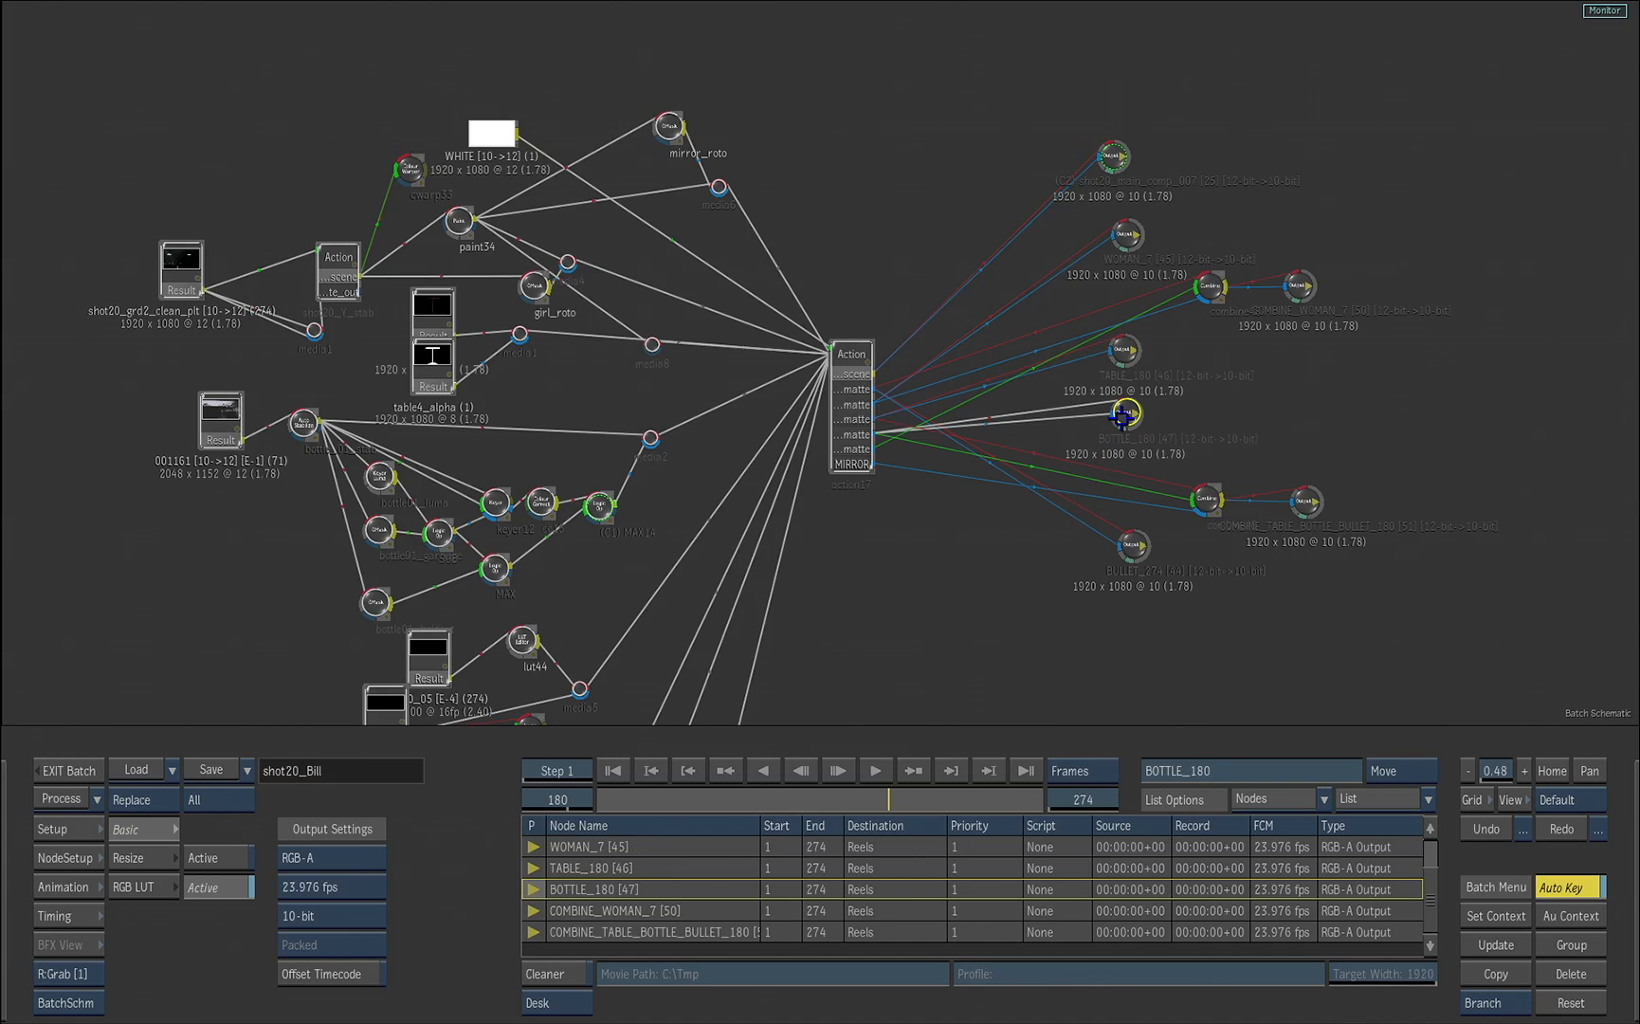
pyautogui.press('`')
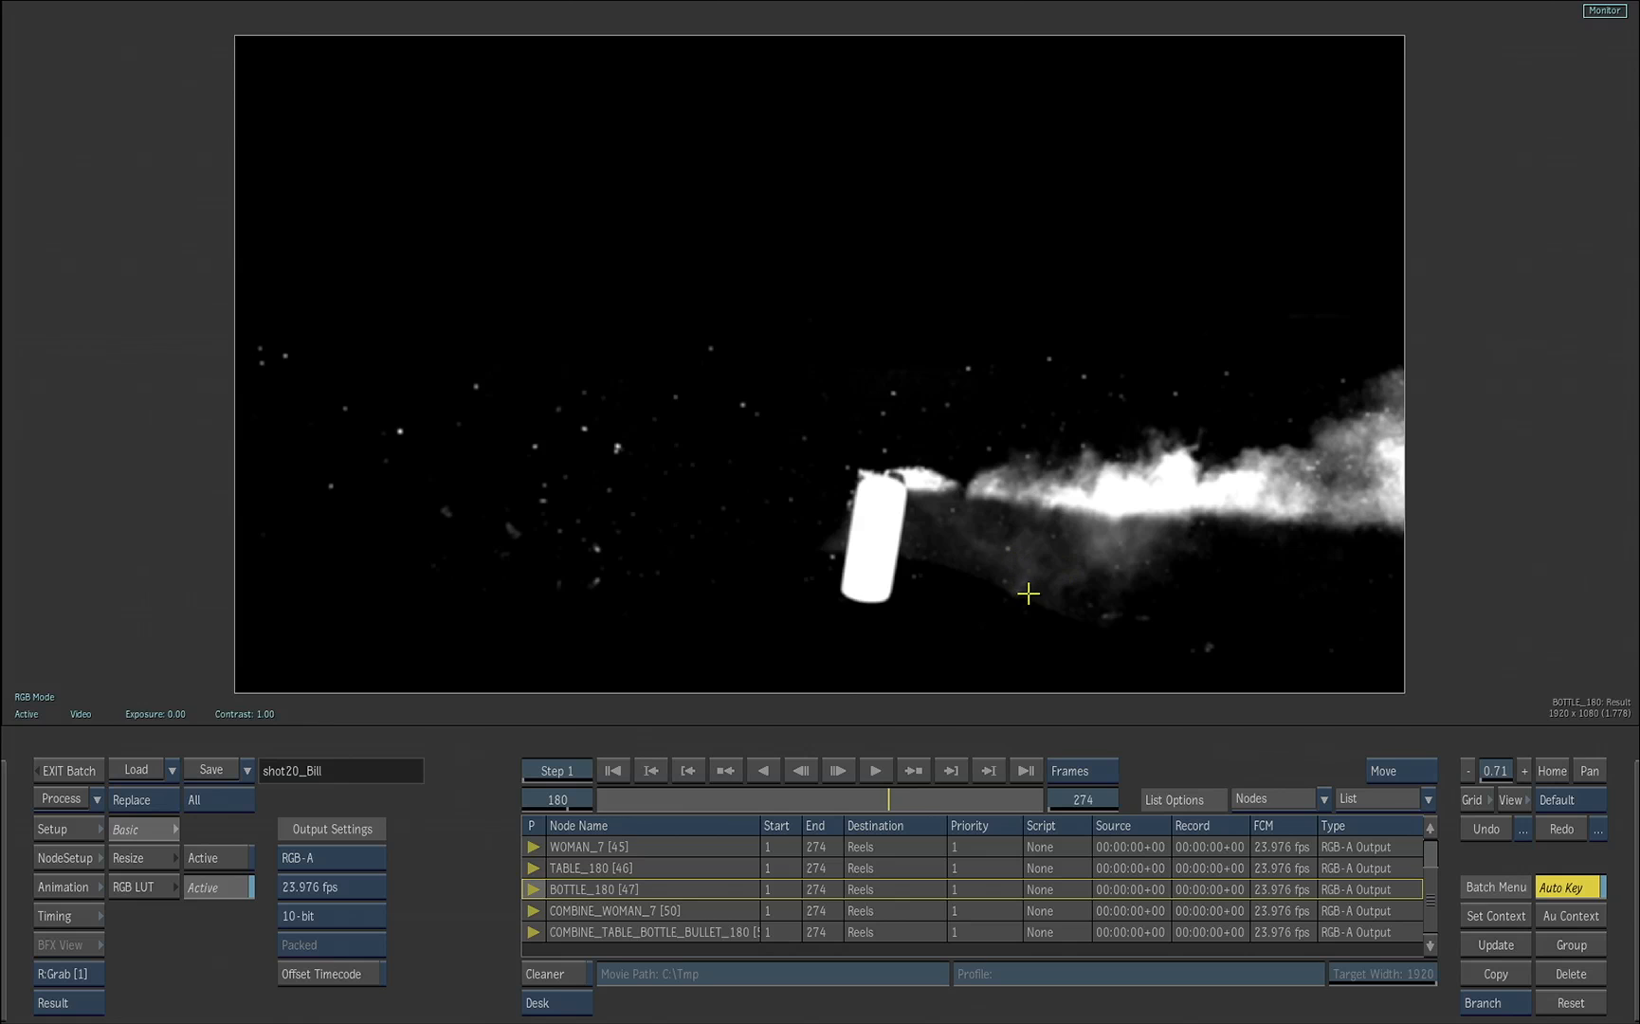
pyautogui.press('`')
pyautogui.click(1199, 500)
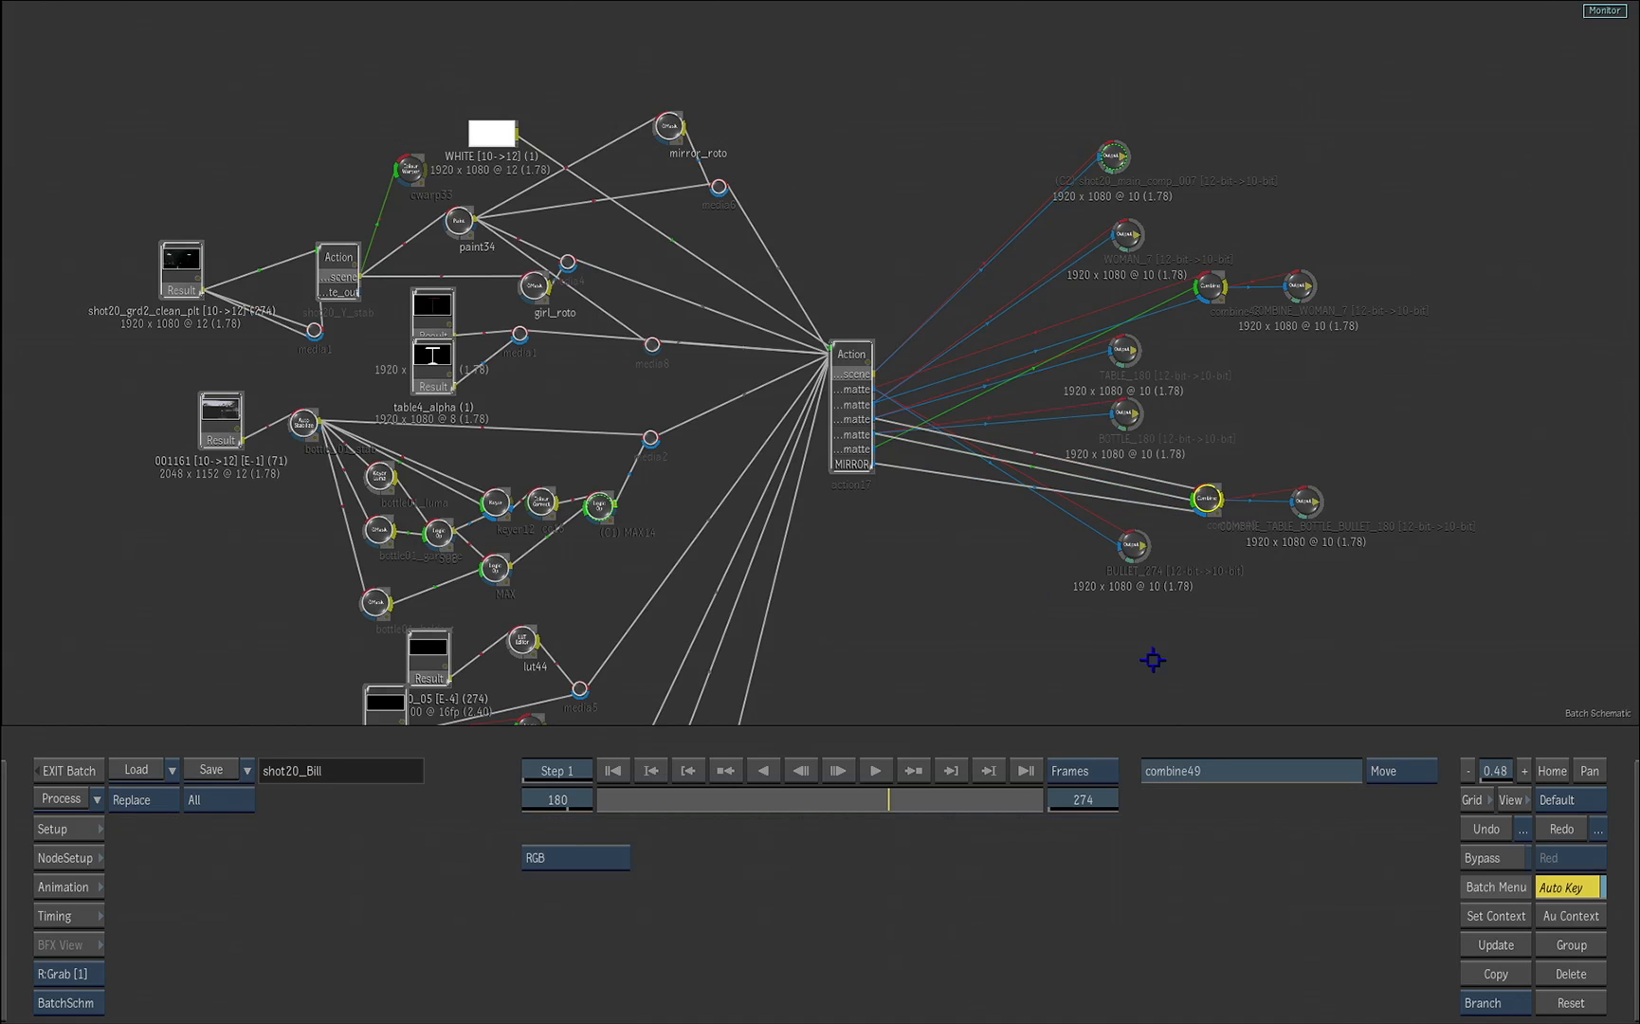
pyautogui.press('`')
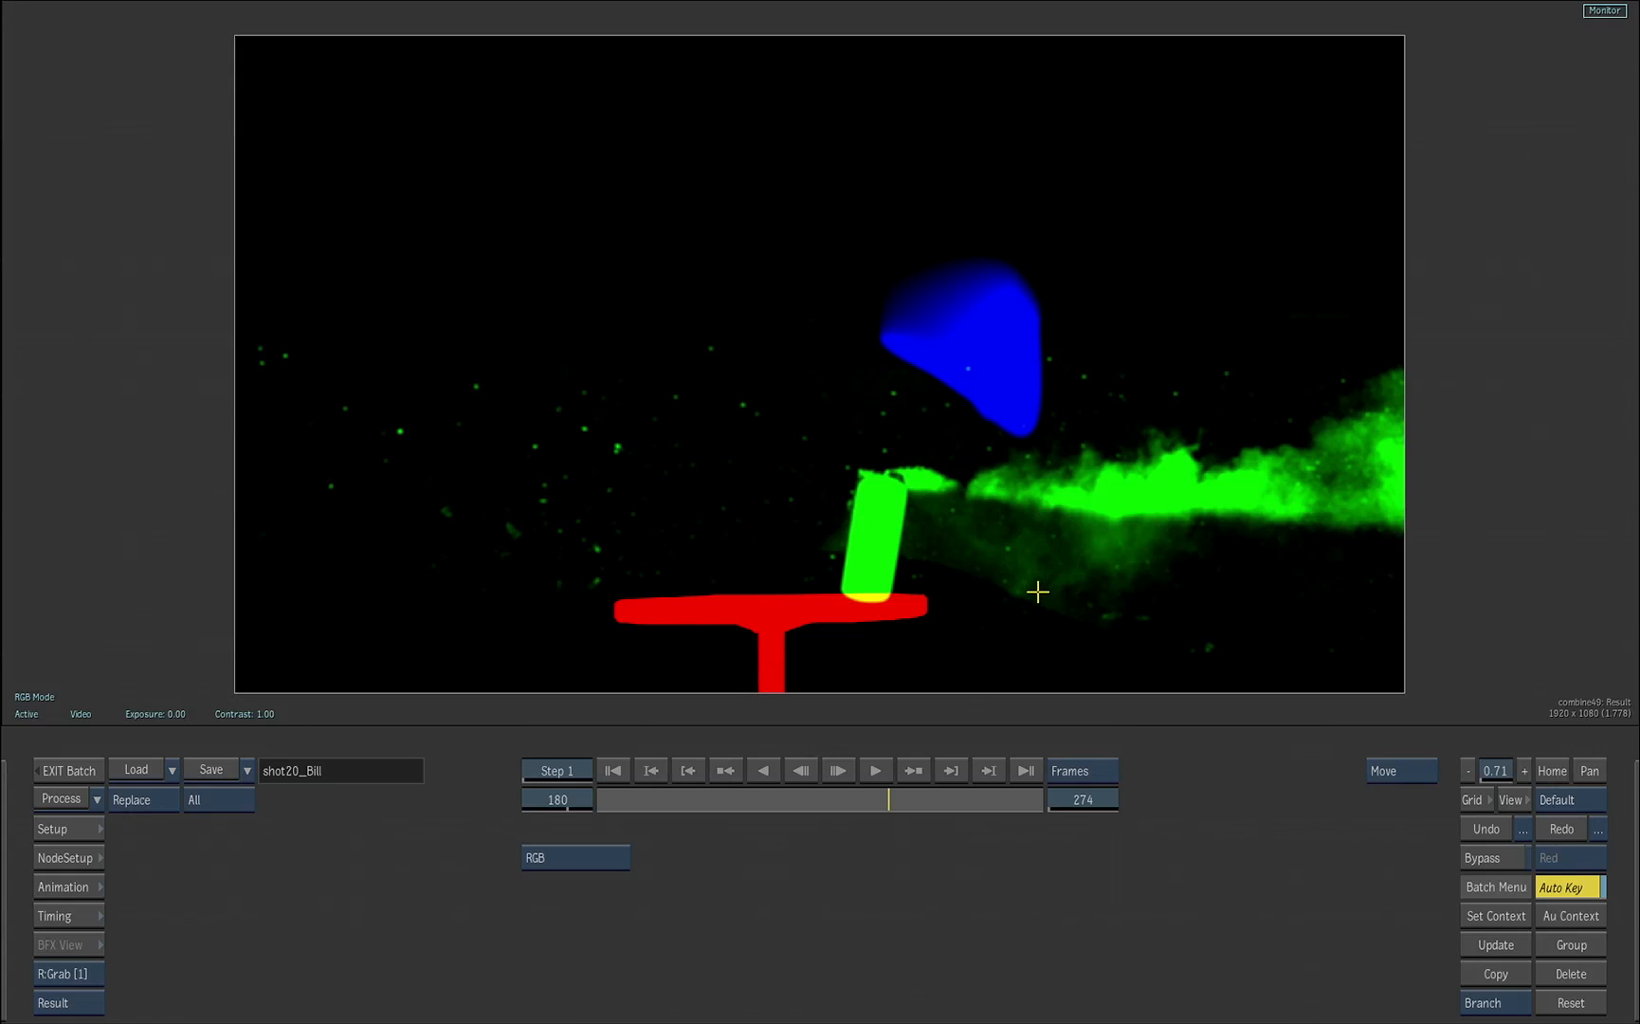
# Step: View the BULLET_274 matte output and go to the last frame
pyautogui.press('Escape')
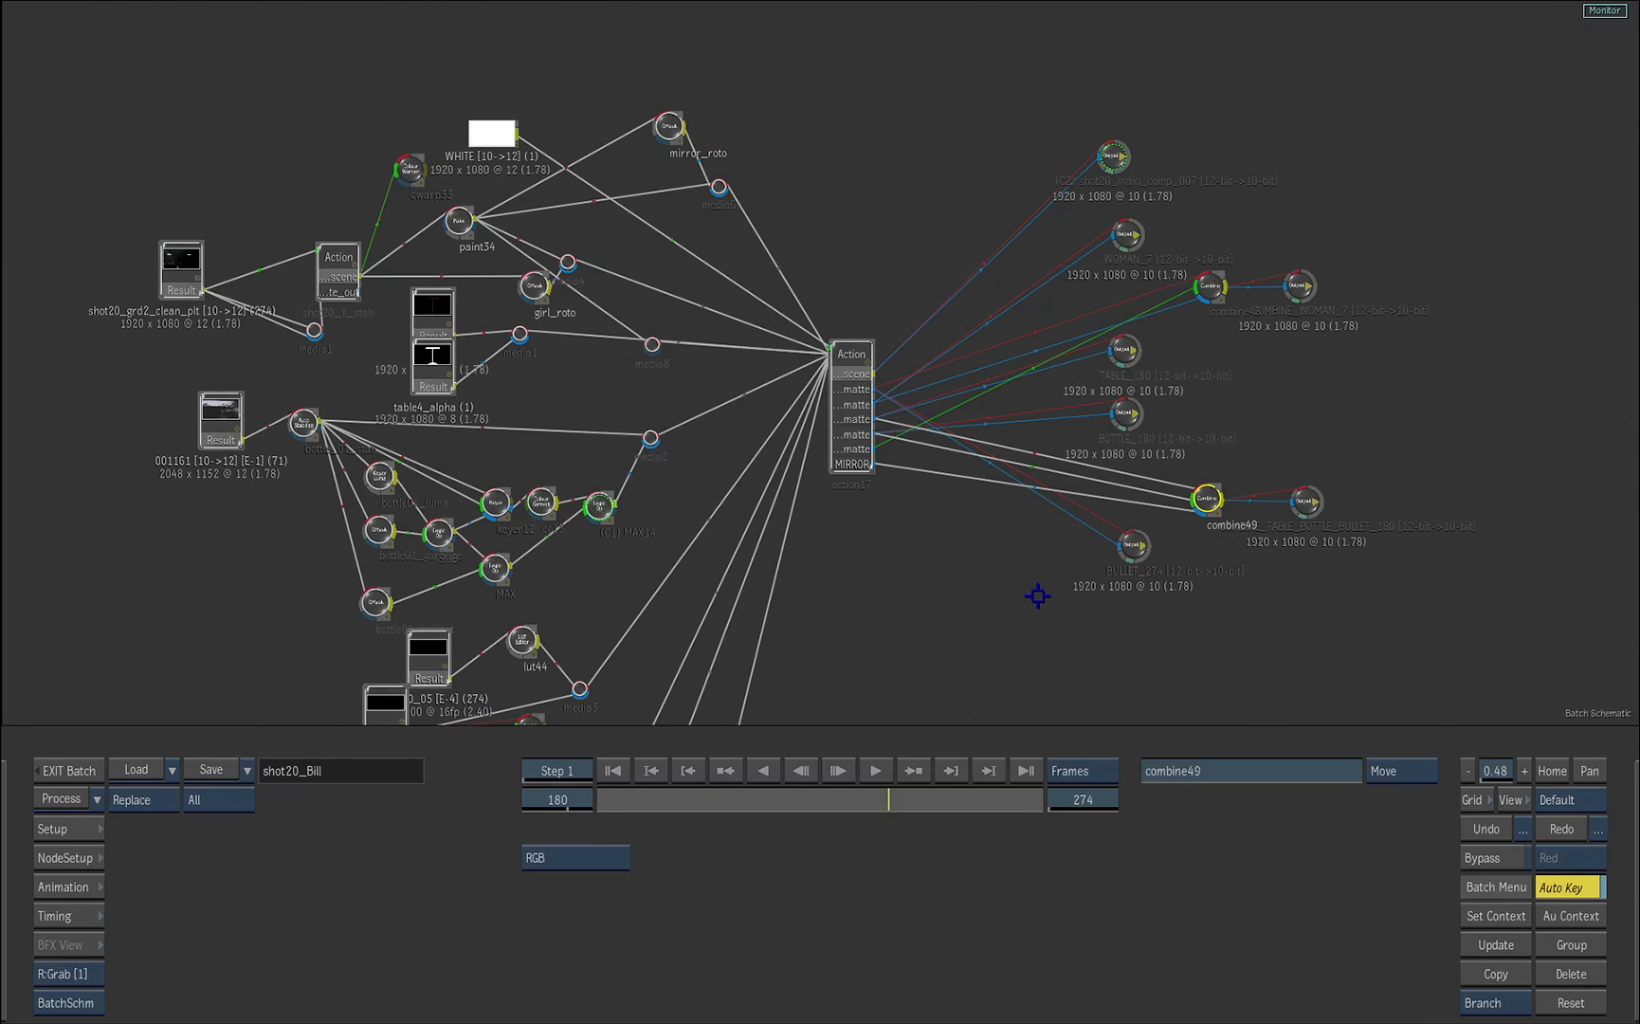
pyautogui.click(1135, 547)
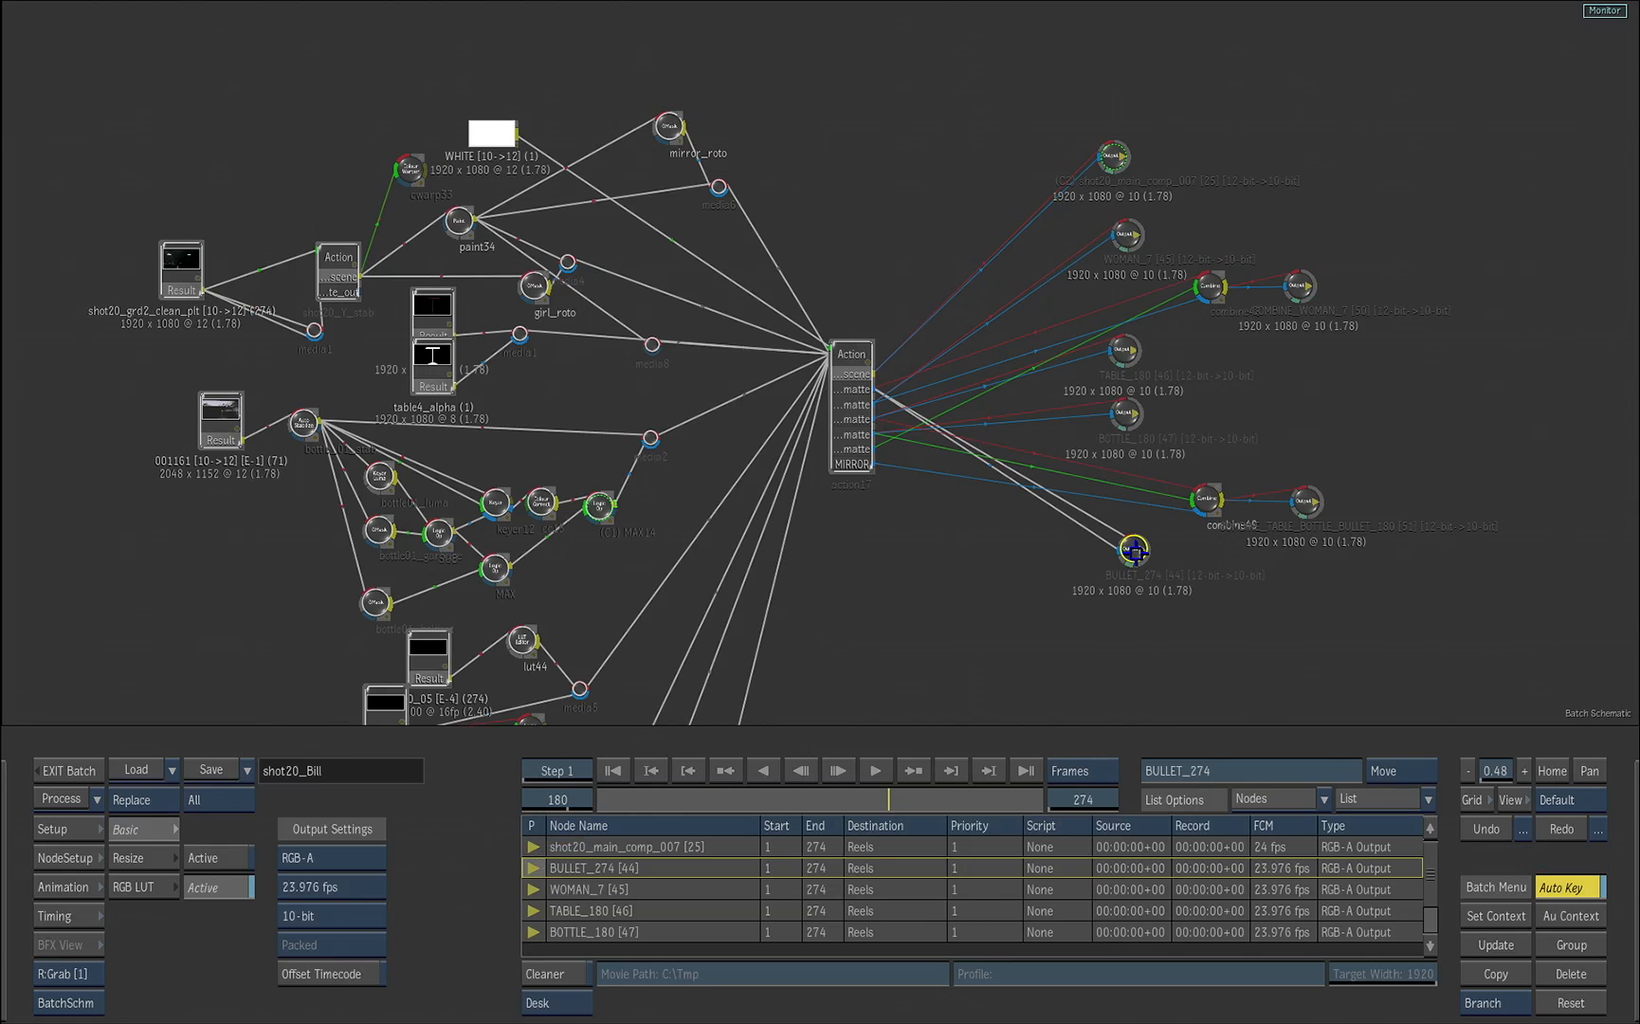
pyautogui.press('Escape')
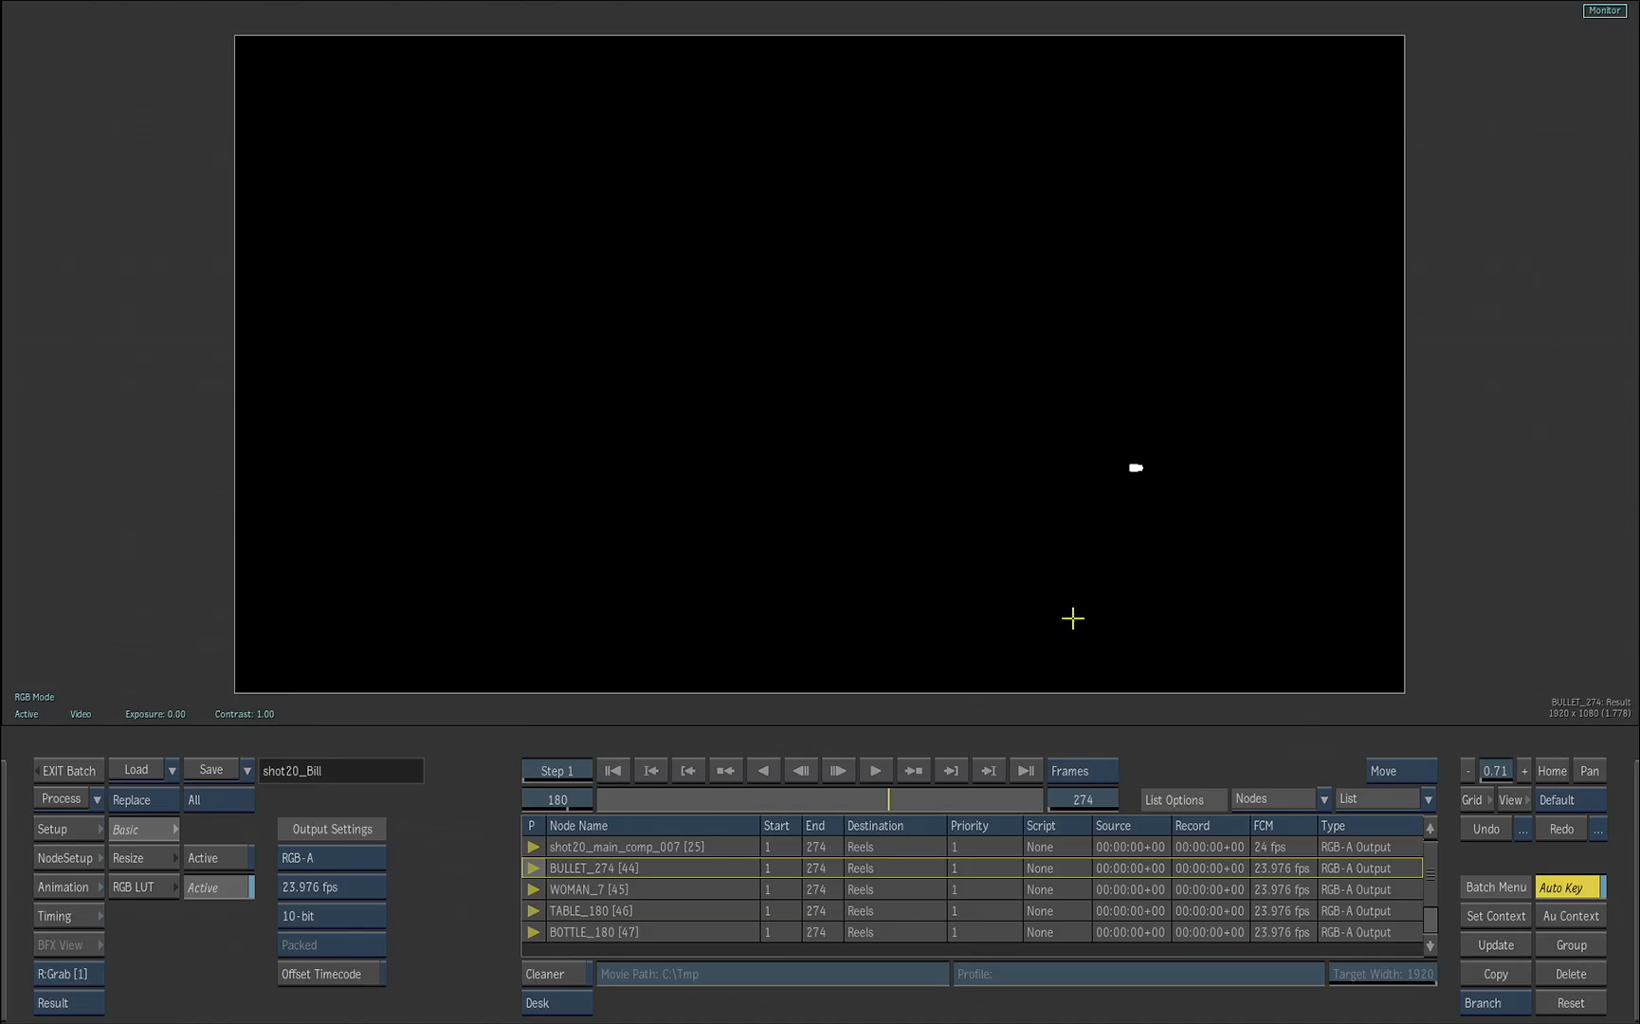
pyautogui.click(1025, 765)
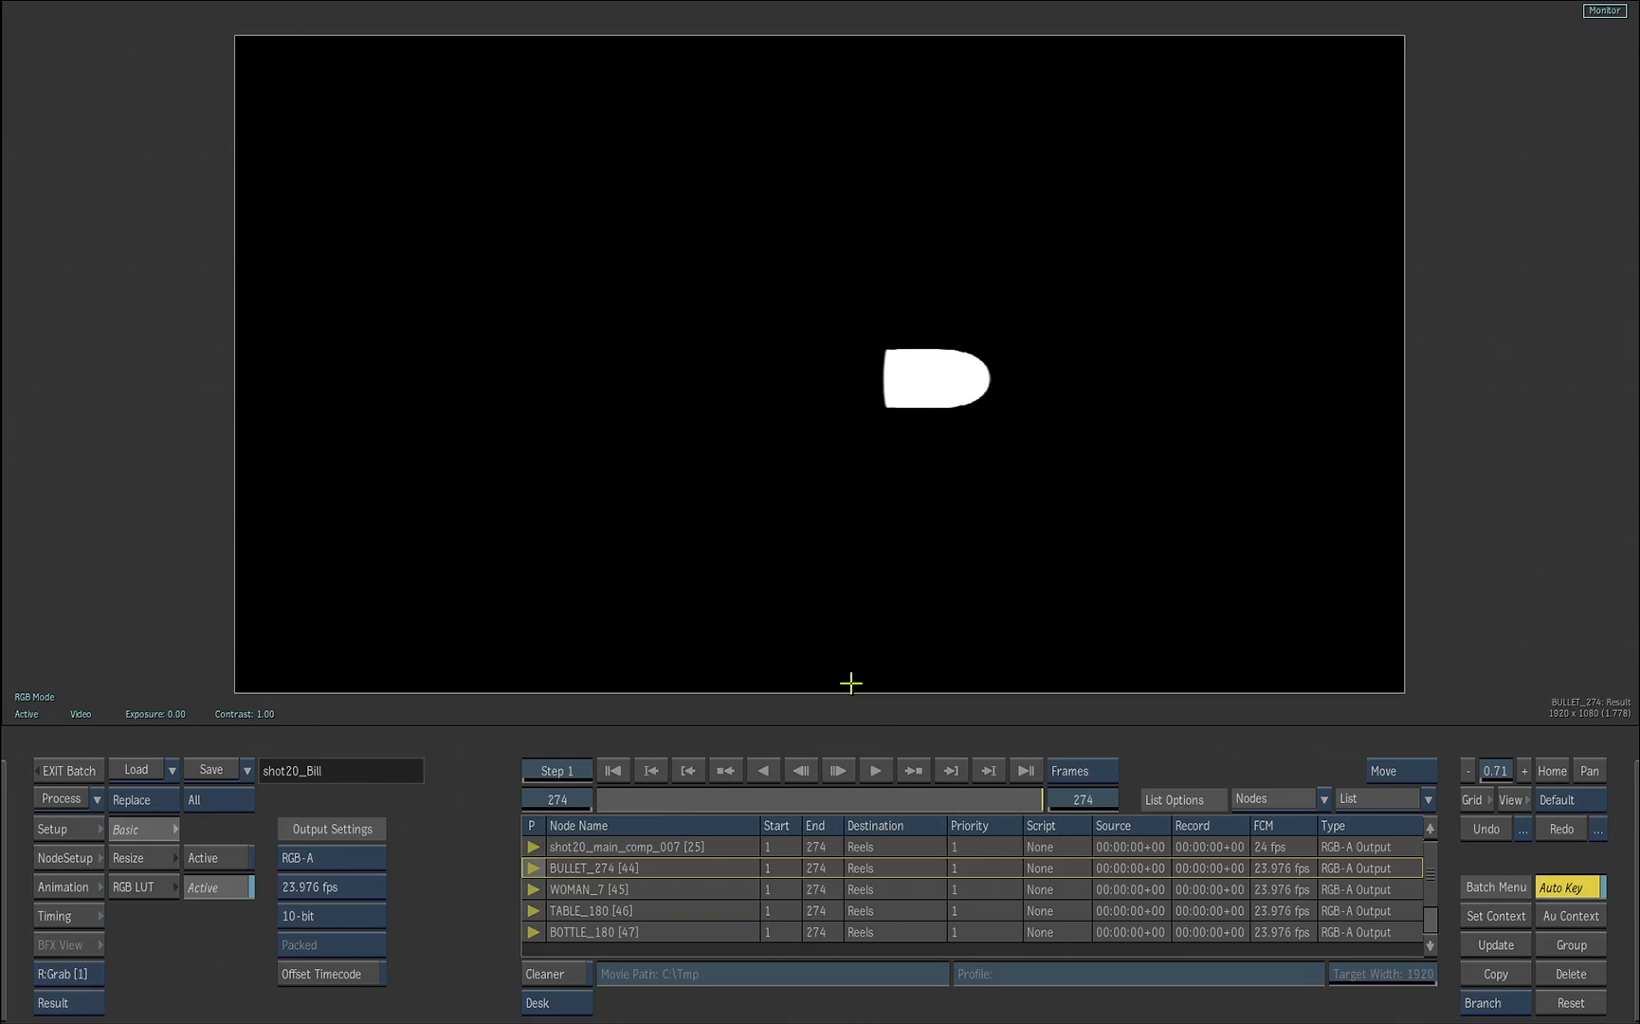
# Step: Leave Batch, open the FINAL_WITH_CONTAINER reel's clip with its timeline displayed, and enter the final_comp container
pyautogui.click(76, 771)
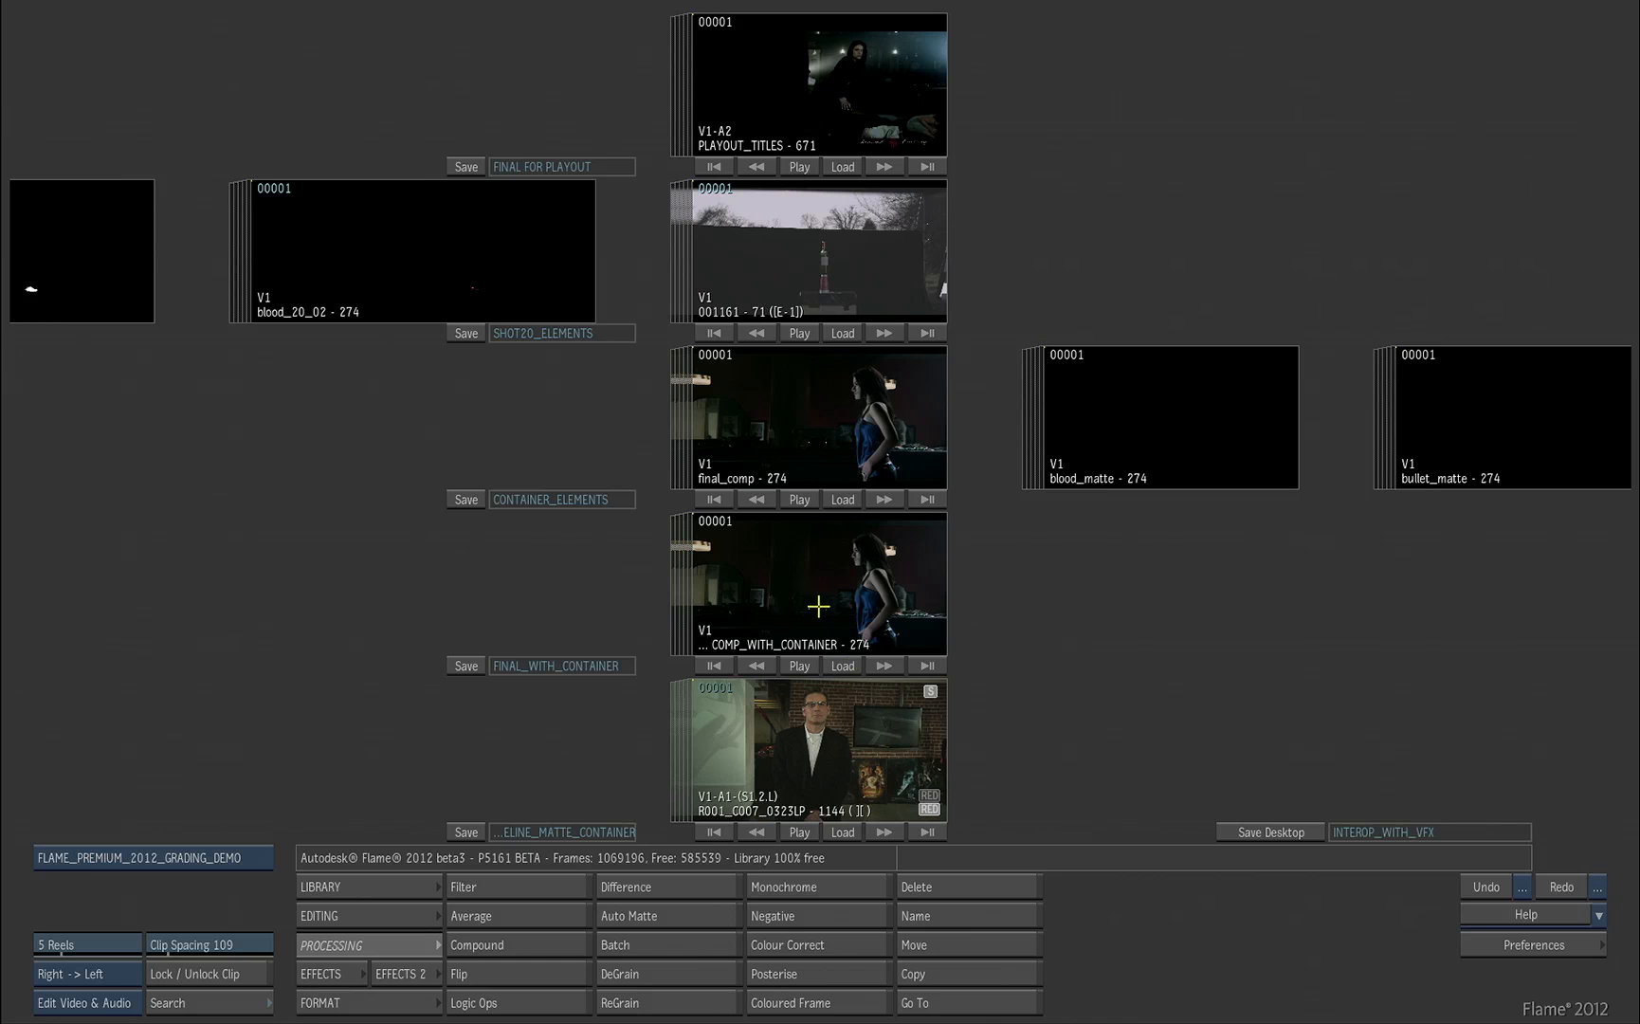
pyautogui.doubleClick(818, 606)
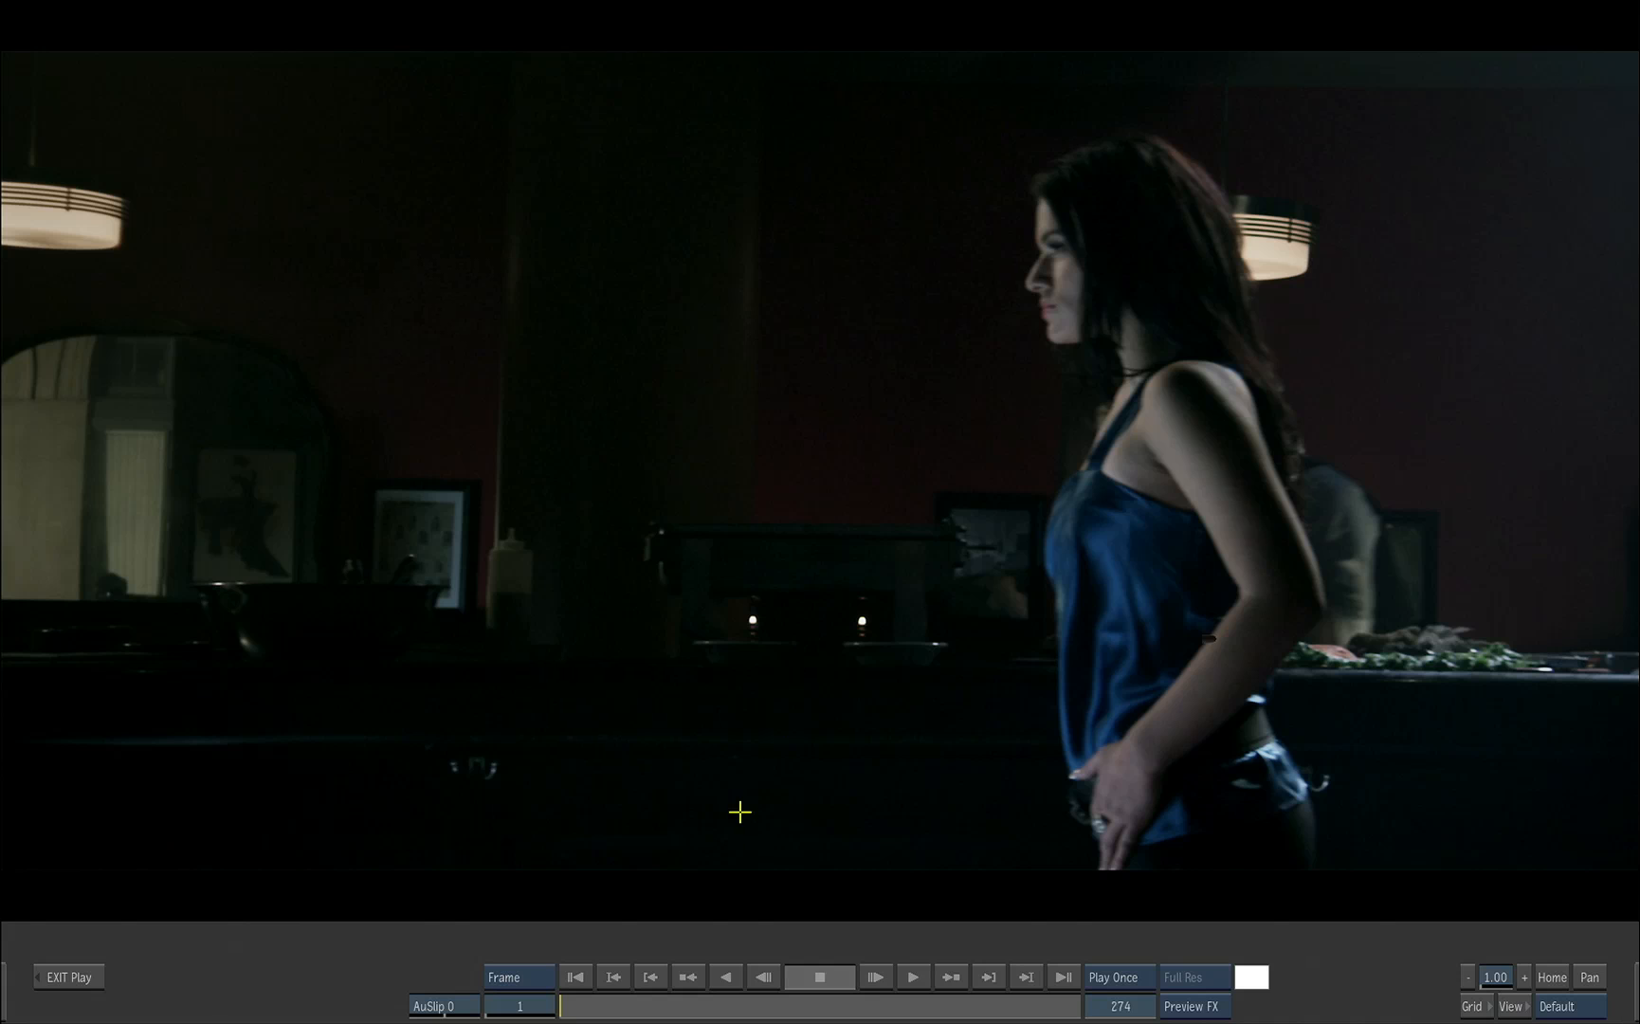
pyautogui.moveTo(596, 995); pyautogui.dragTo(527, 989)
pyautogui.moveTo(1638, 989)
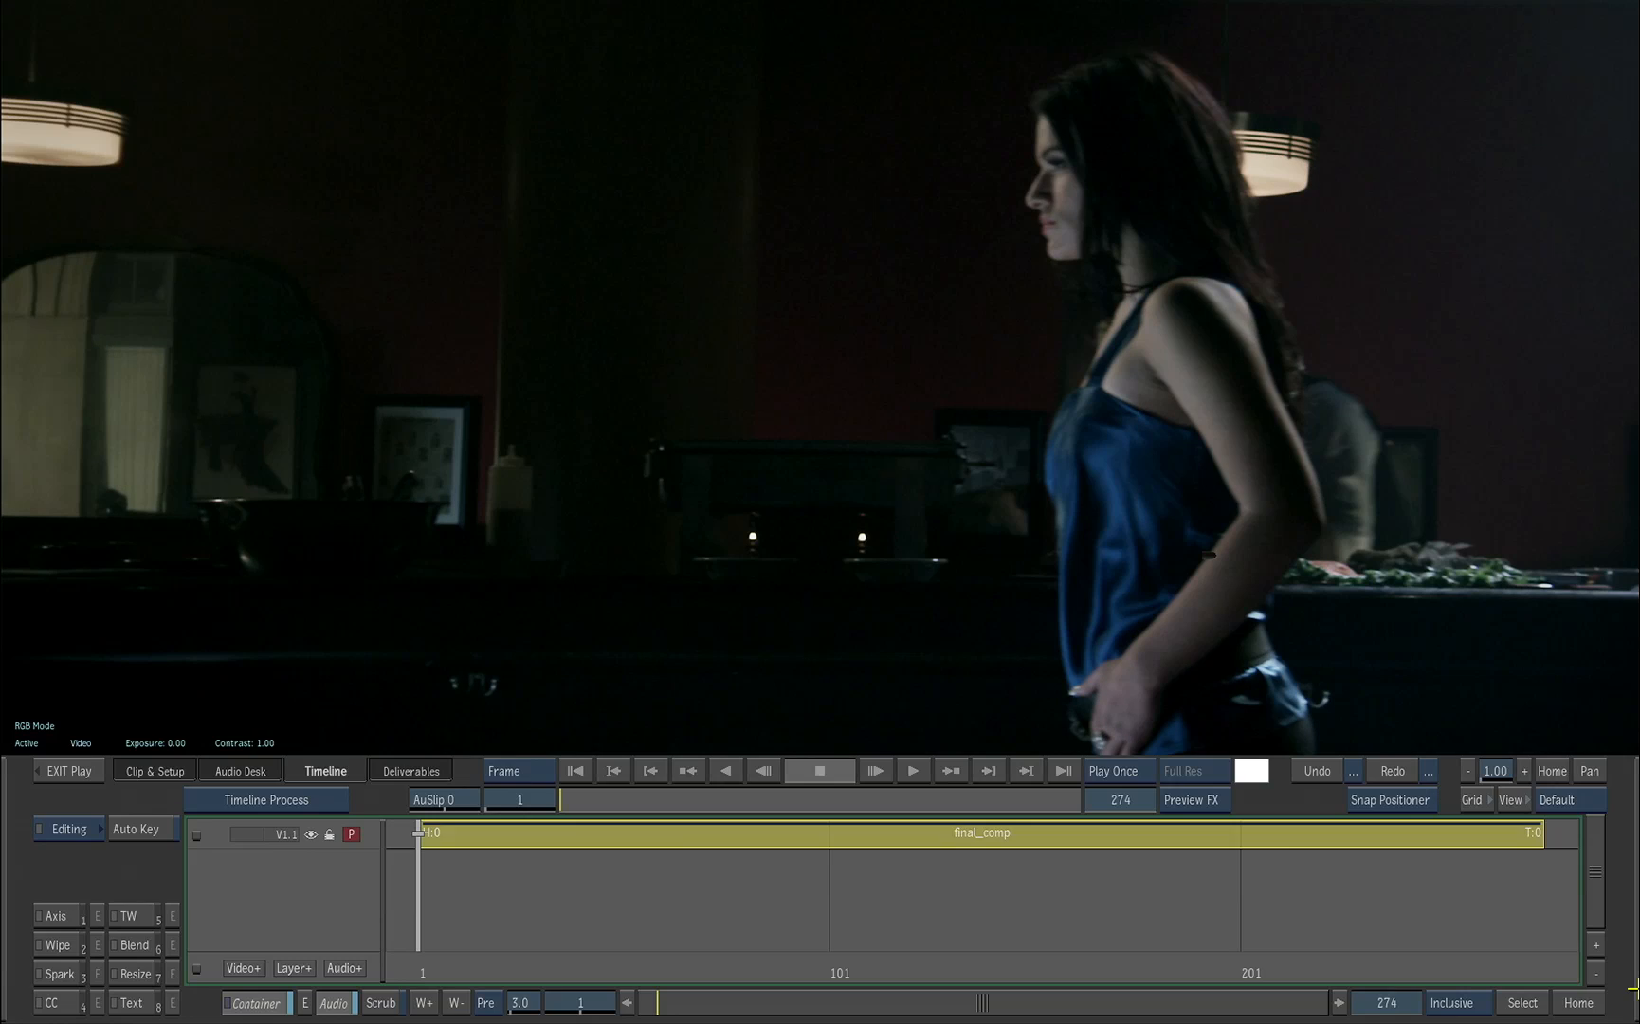
pyautogui.click(814, 935)
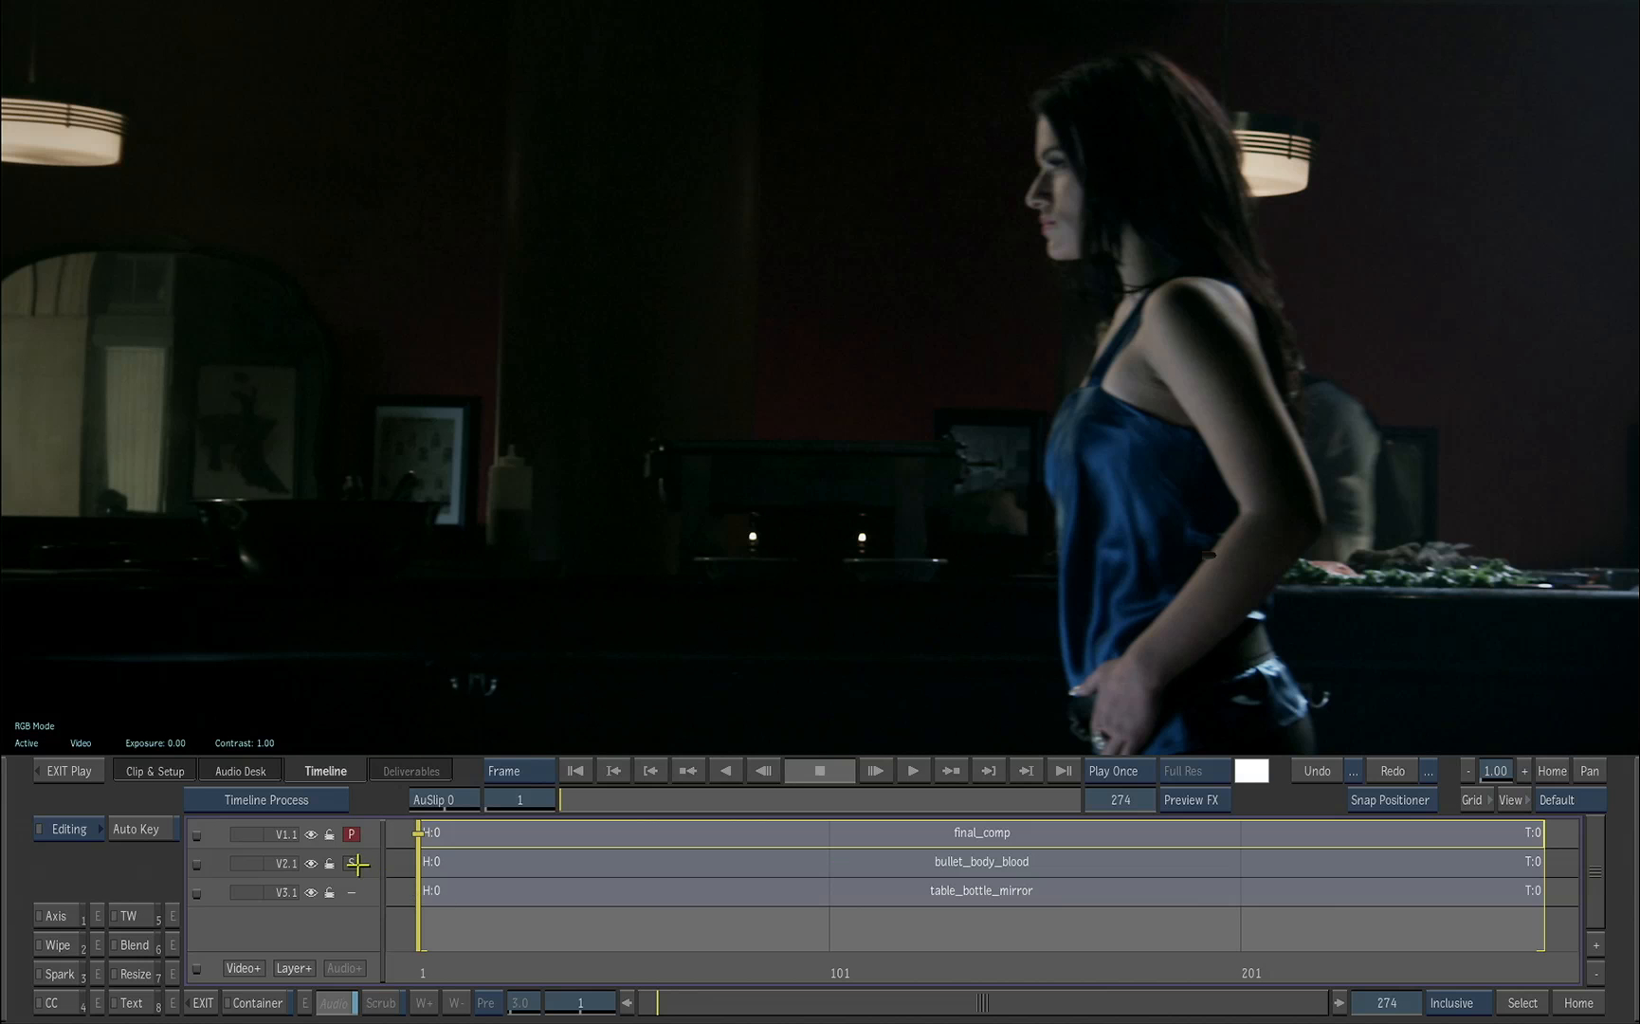
# Step: View and scrub the bullet_body_blood matte, view the table_bottle_mirror layer, and return the view to final_comp at frame 1
pyautogui.click(352, 862)
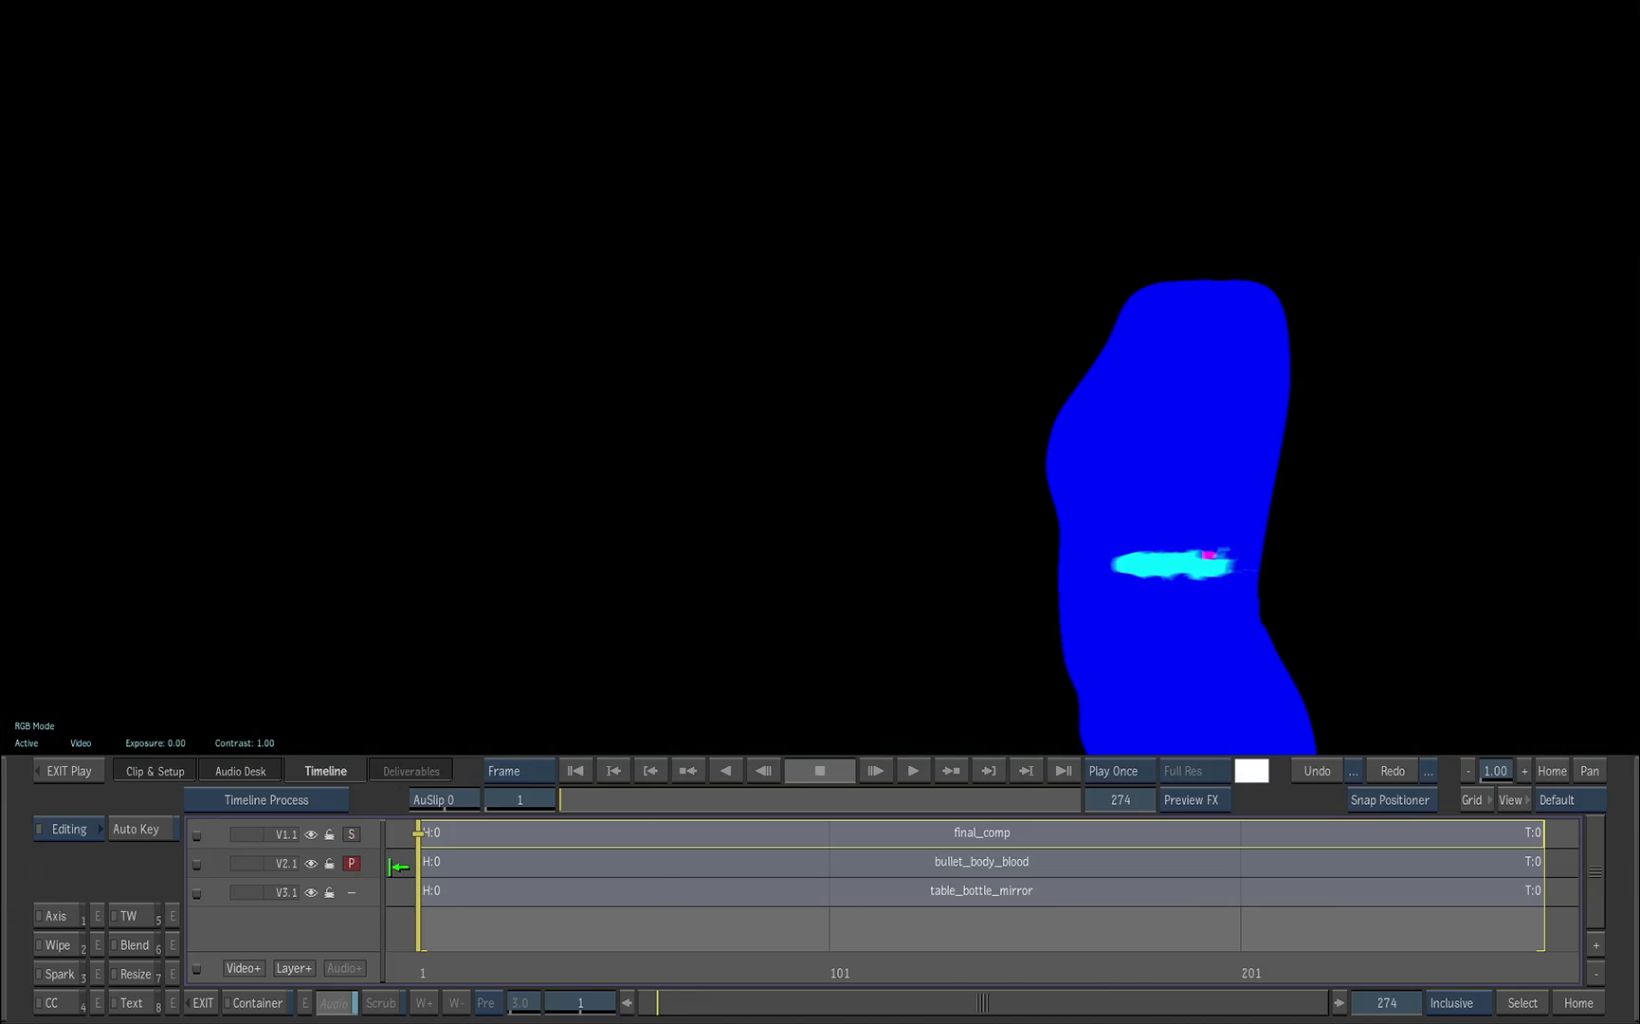
pyautogui.moveTo(604, 799); pyautogui.dragTo(501, 788)
pyautogui.click(352, 892)
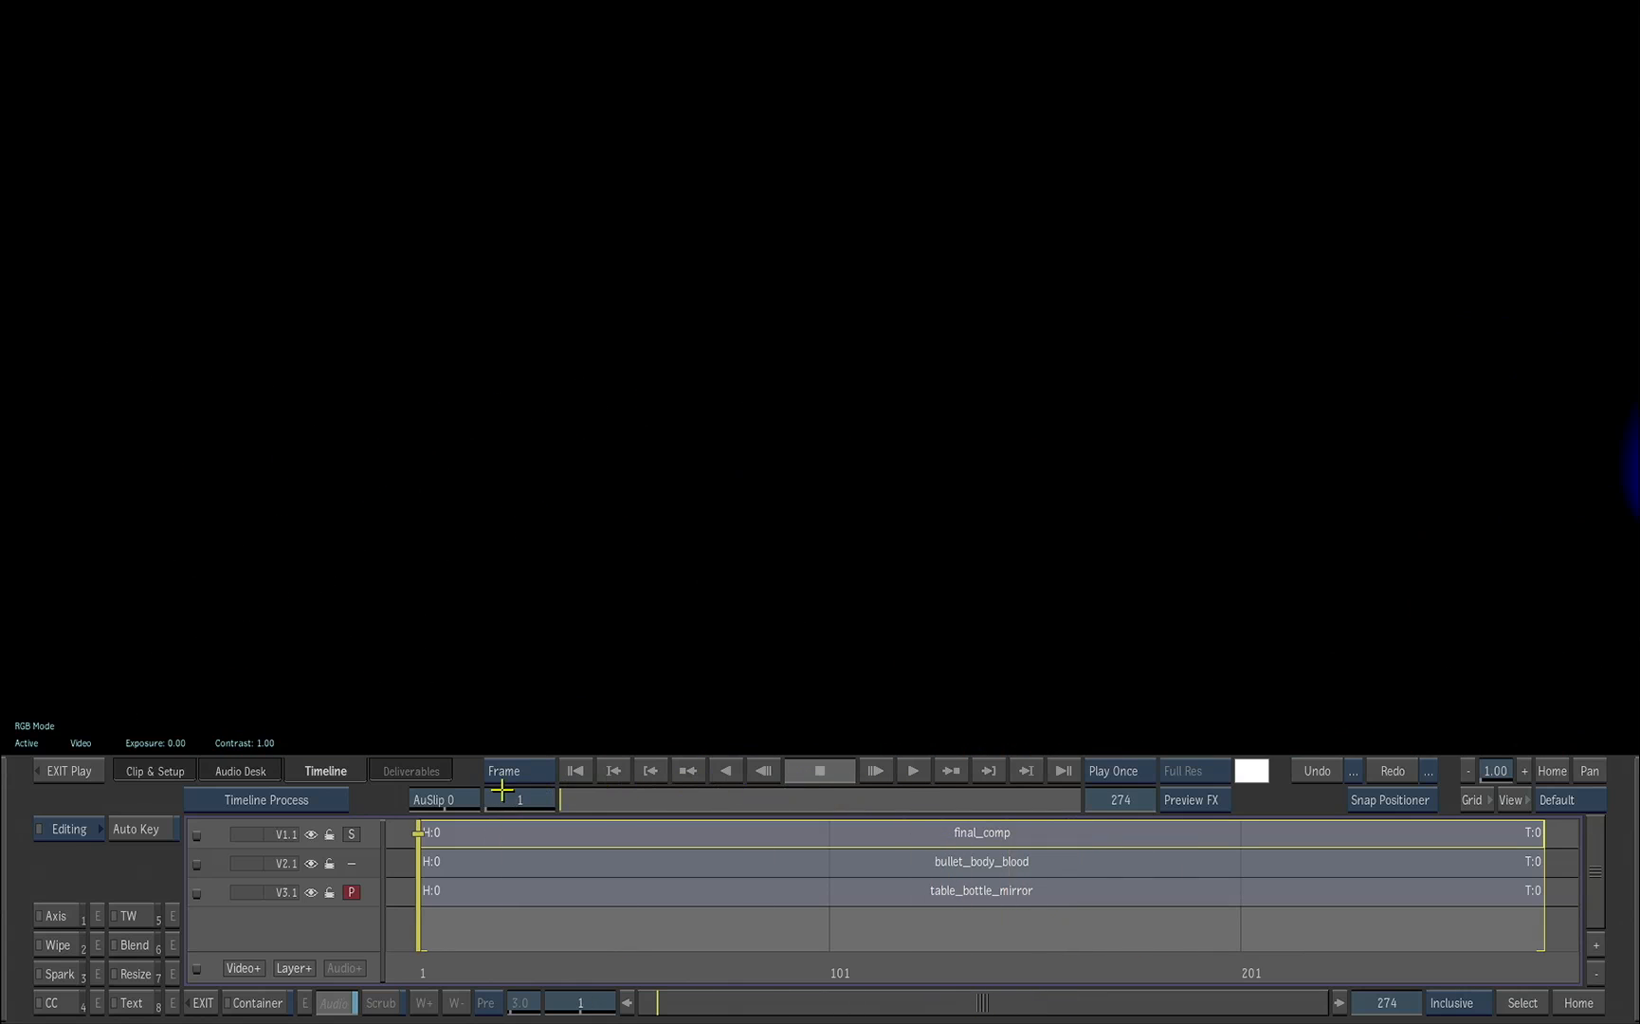
pyautogui.click(353, 832)
pyautogui.moveTo(602, 796); pyautogui.dragTo(562, 798)
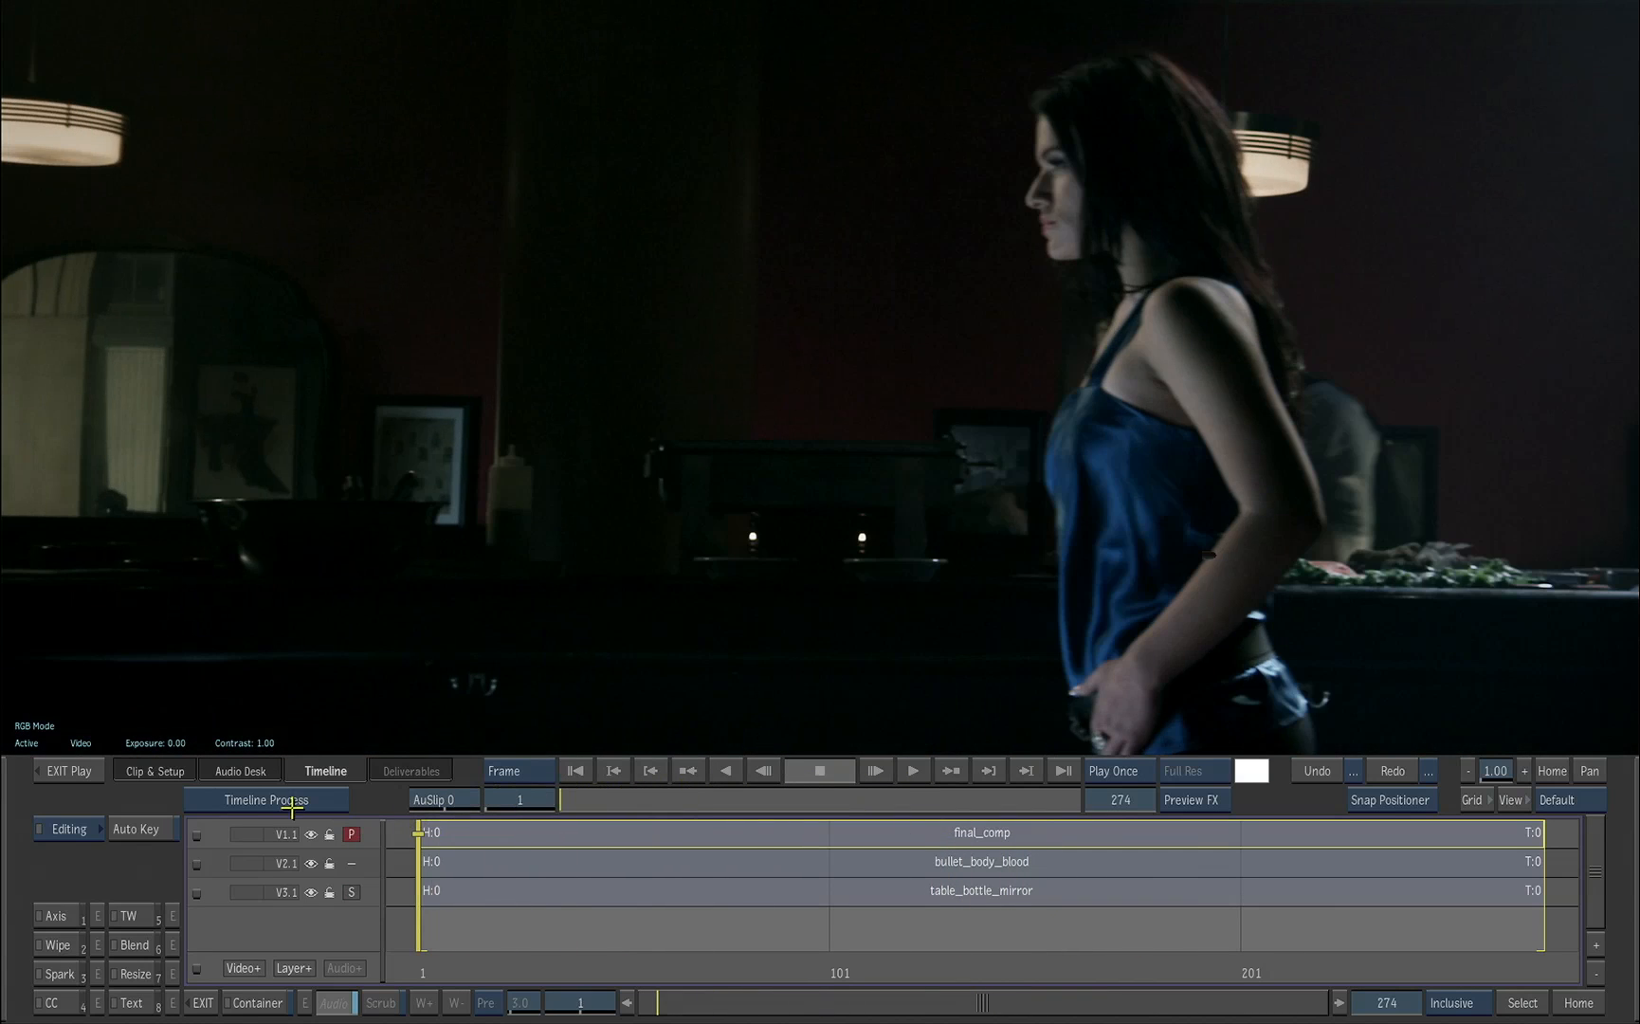
# Step: Return to the desktop and open the stereo clip R001_C007_0323LP in the player
pyautogui.click(82, 772)
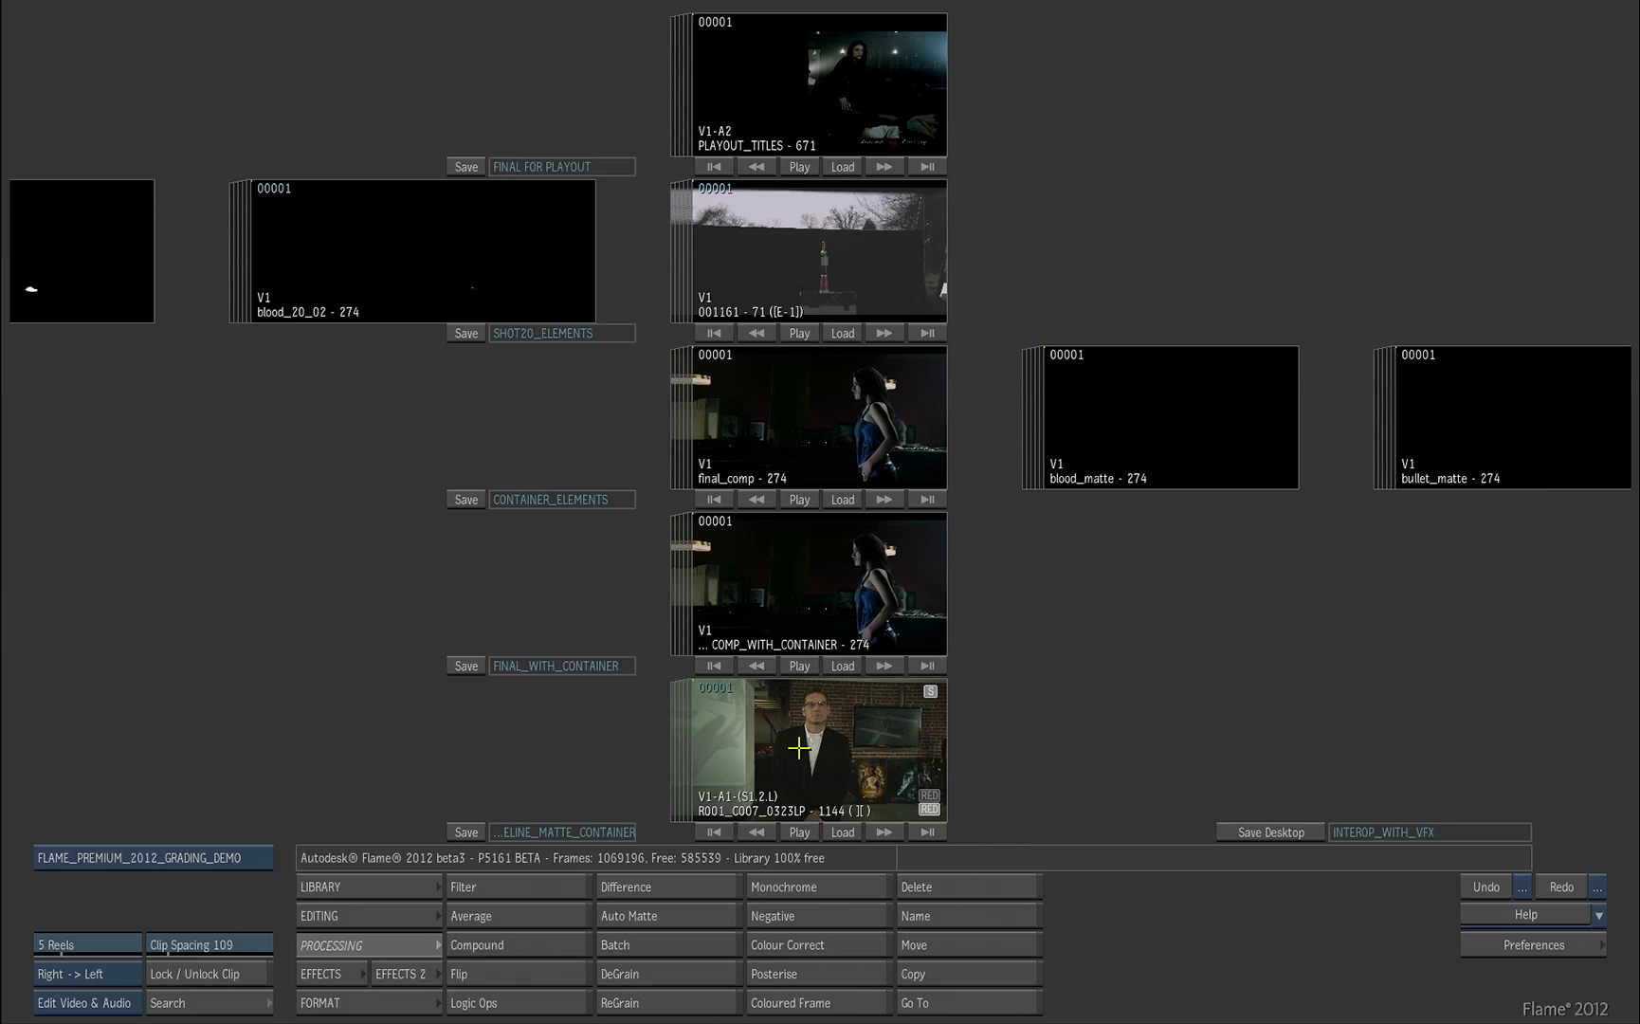
pyautogui.moveTo(799, 748); pyautogui.dragTo(822, 750)
pyautogui.press('h')
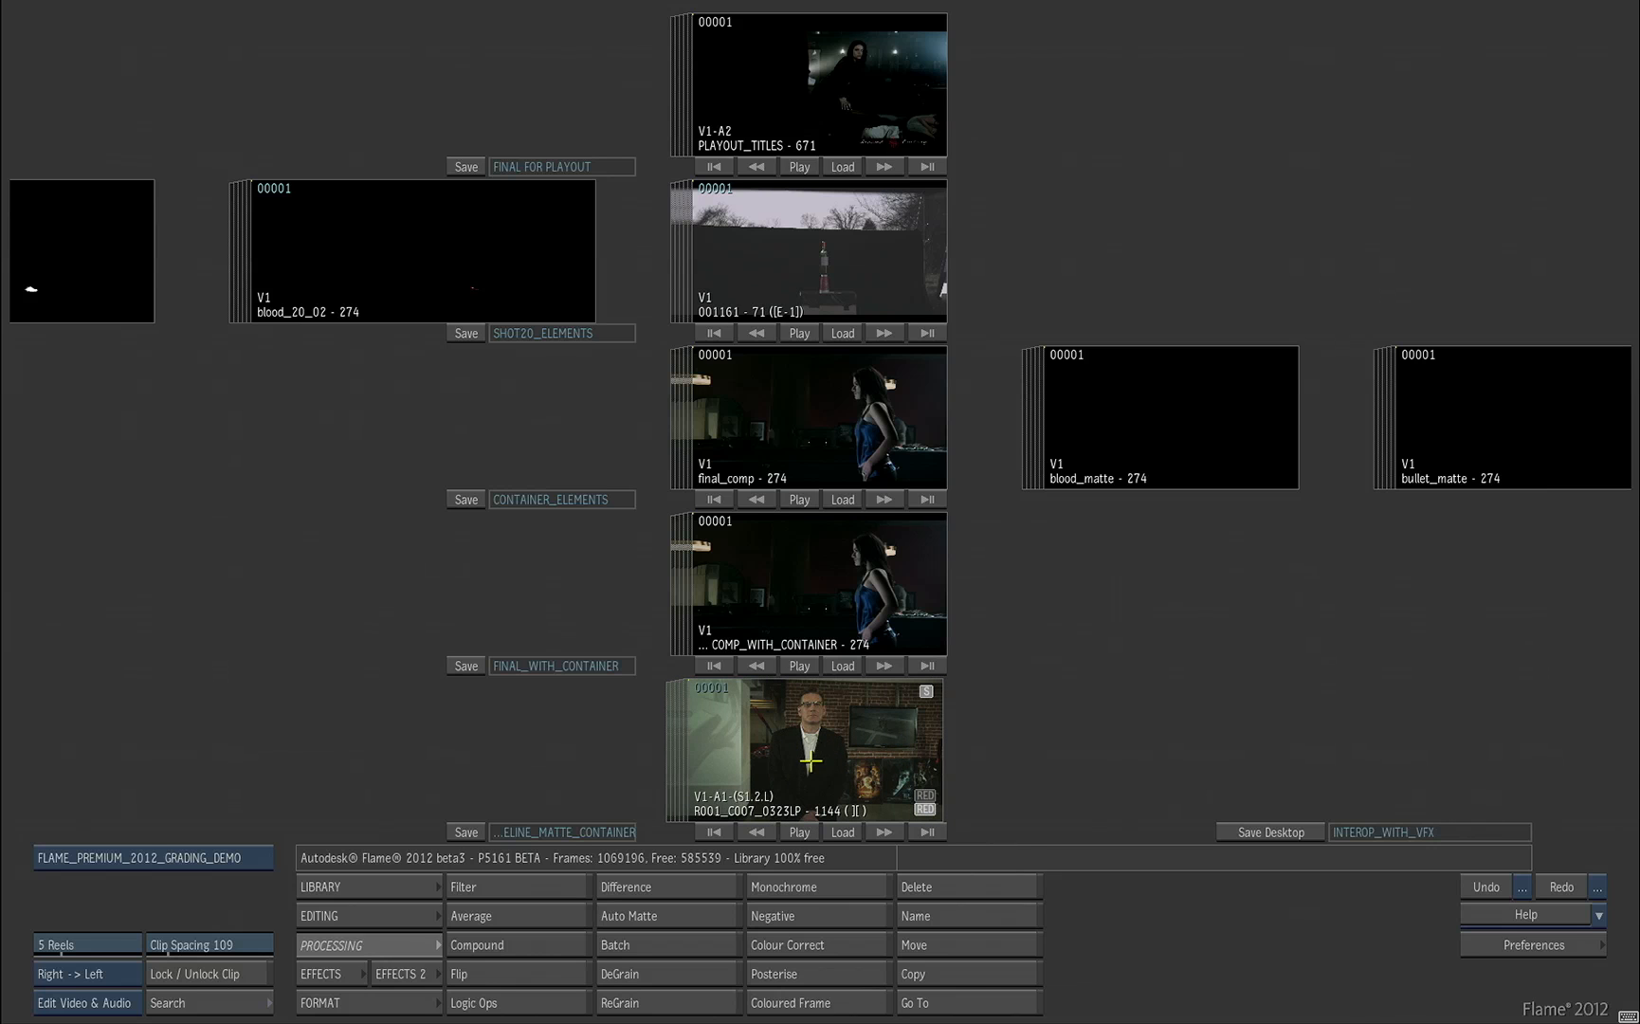
pyautogui.doubleClick(810, 761)
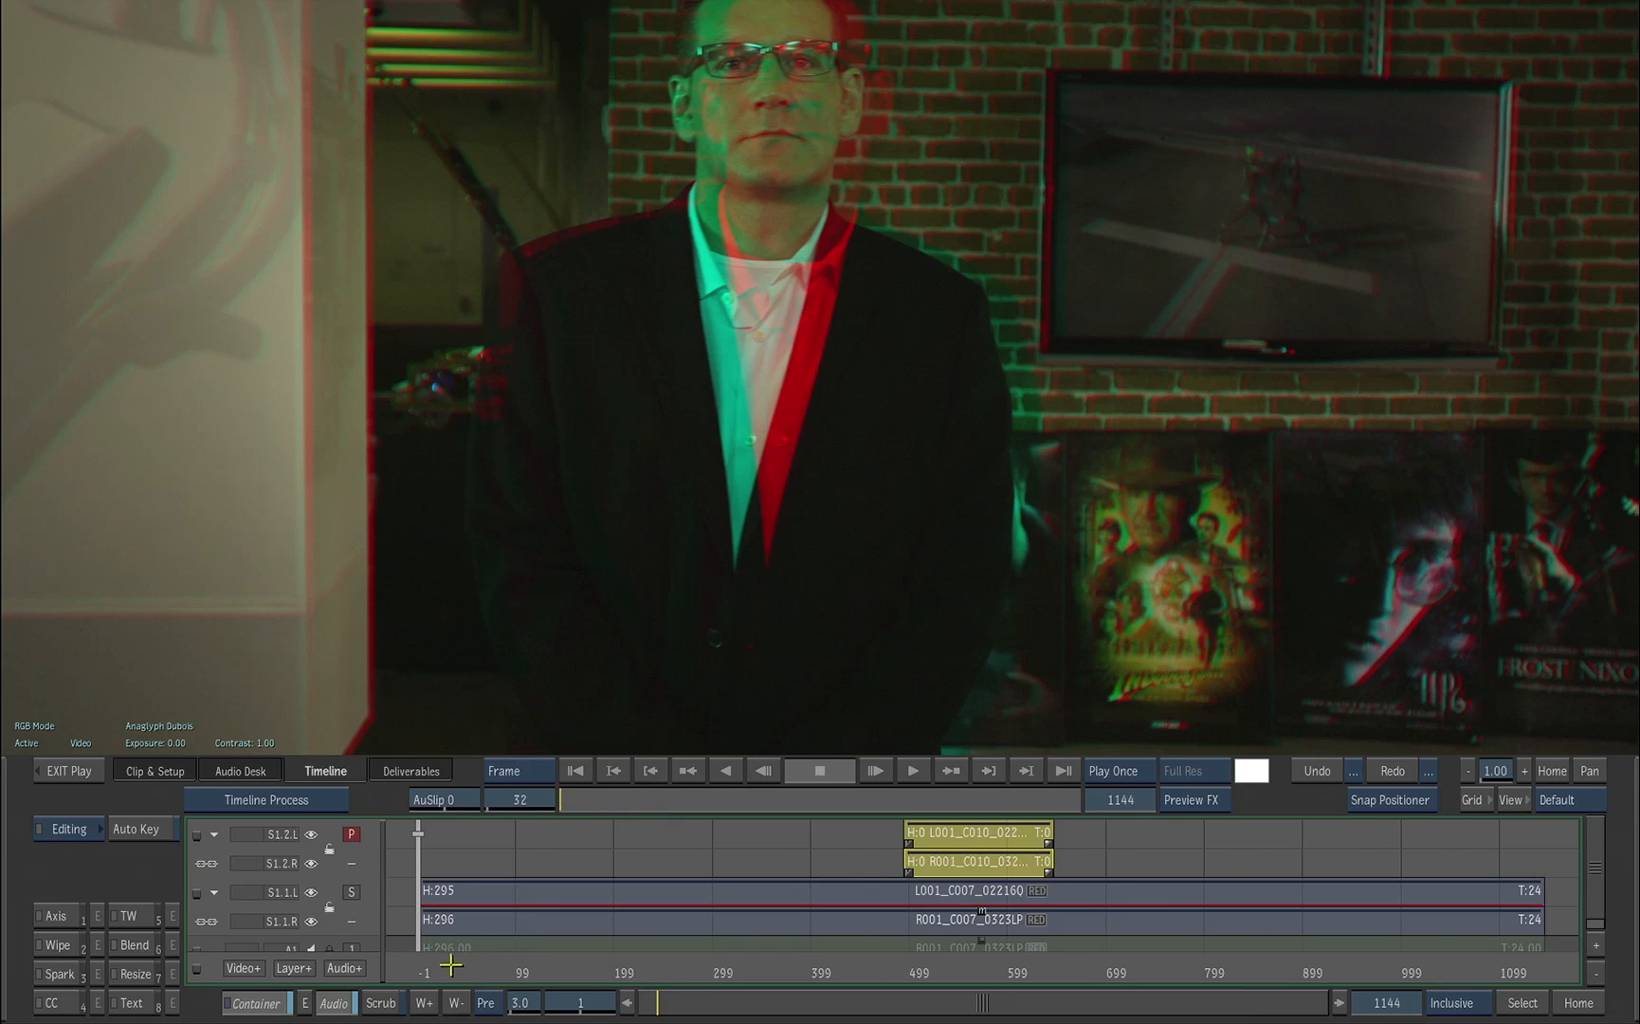
# Step: Scrub the stereo timeline to frame 526 and enter the container segment on the upper stereo track
pyautogui.moveTo(451, 965); pyautogui.dragTo(949, 974)
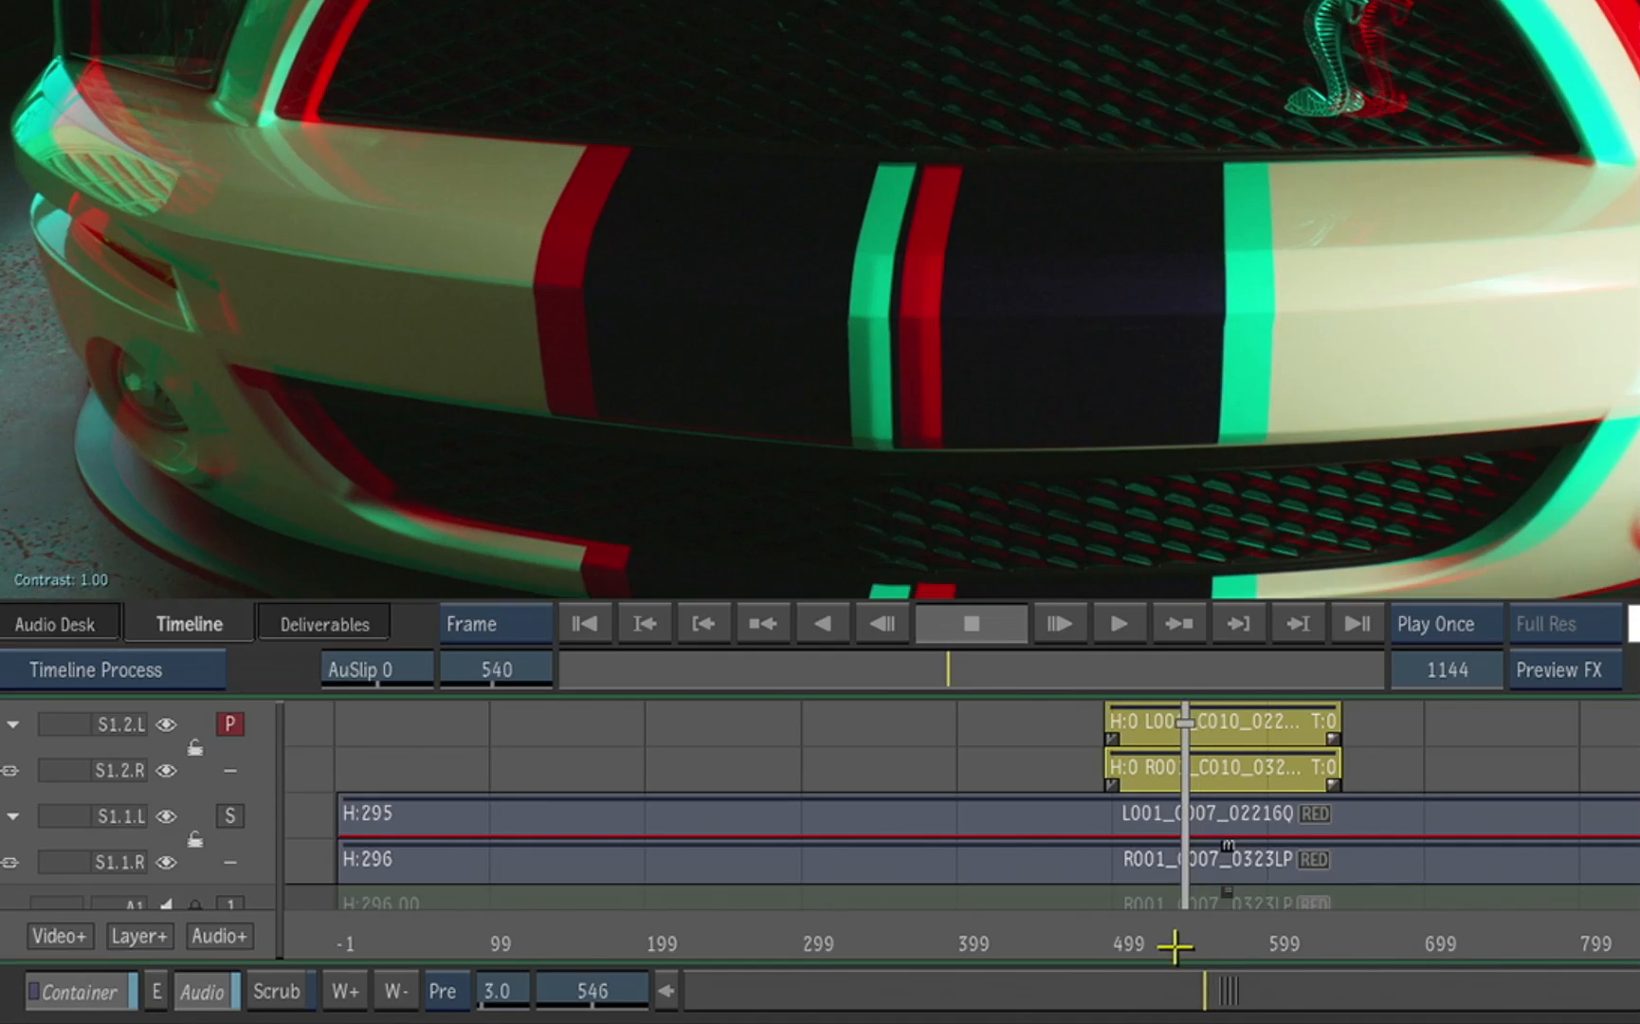
pyautogui.moveTo(1176, 945); pyautogui.dragTo(1147, 943)
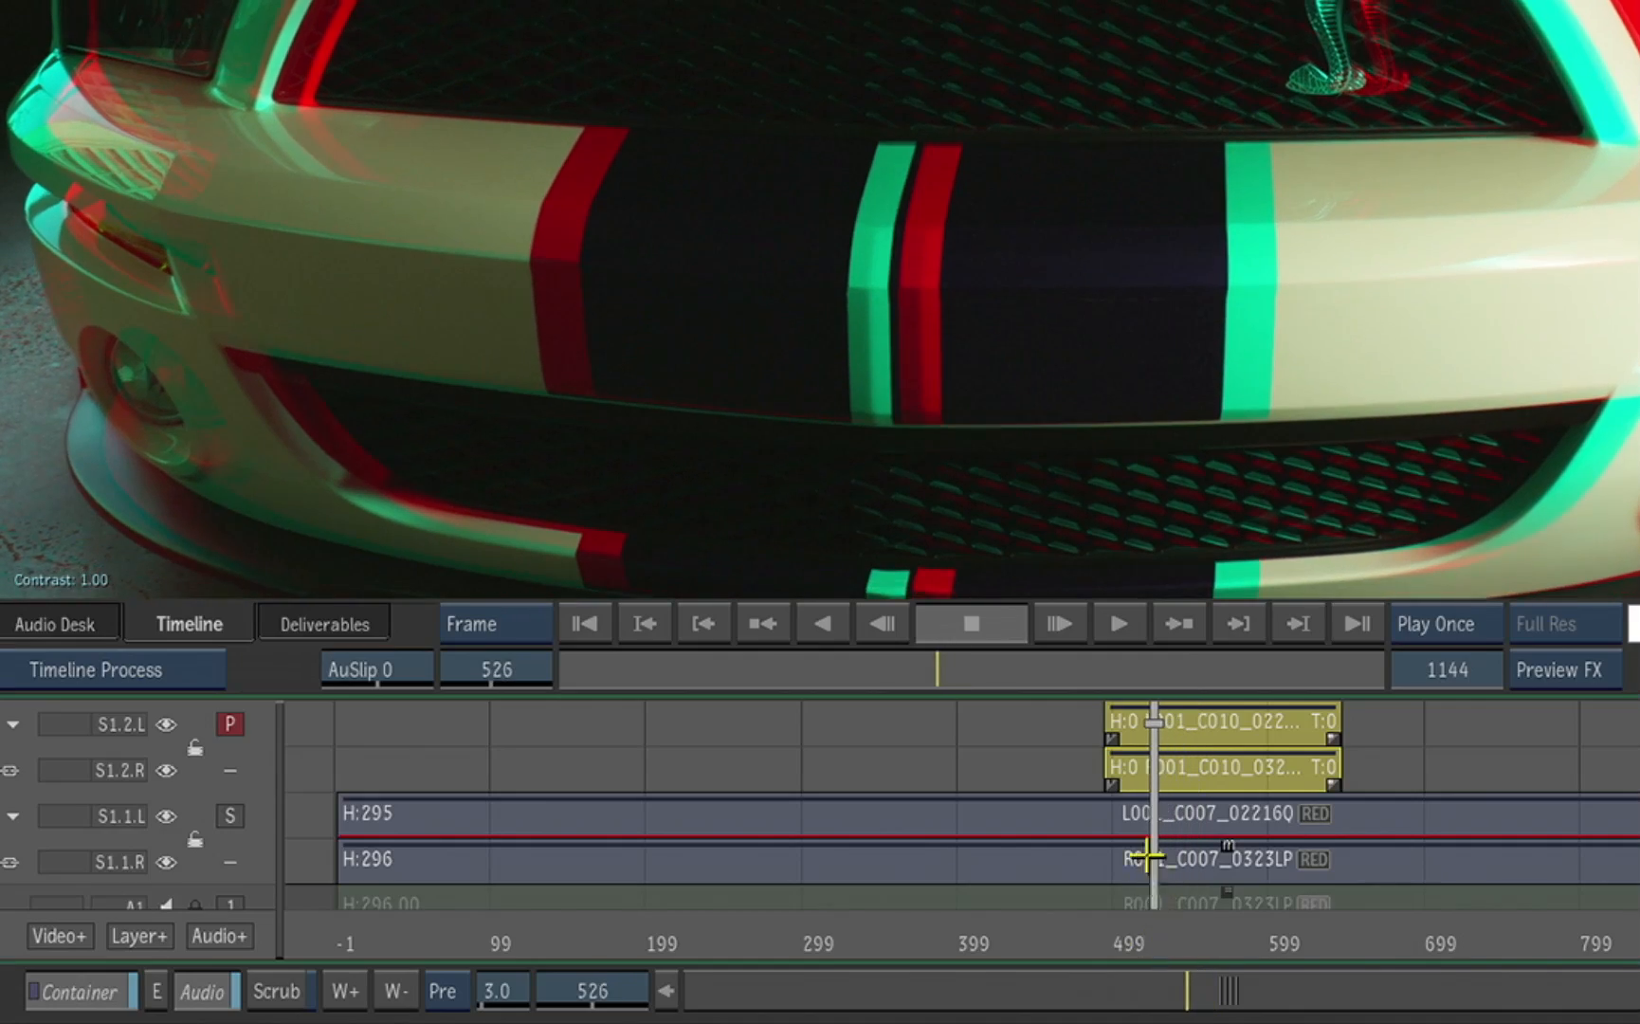
pyautogui.doubleClick(1227, 729)
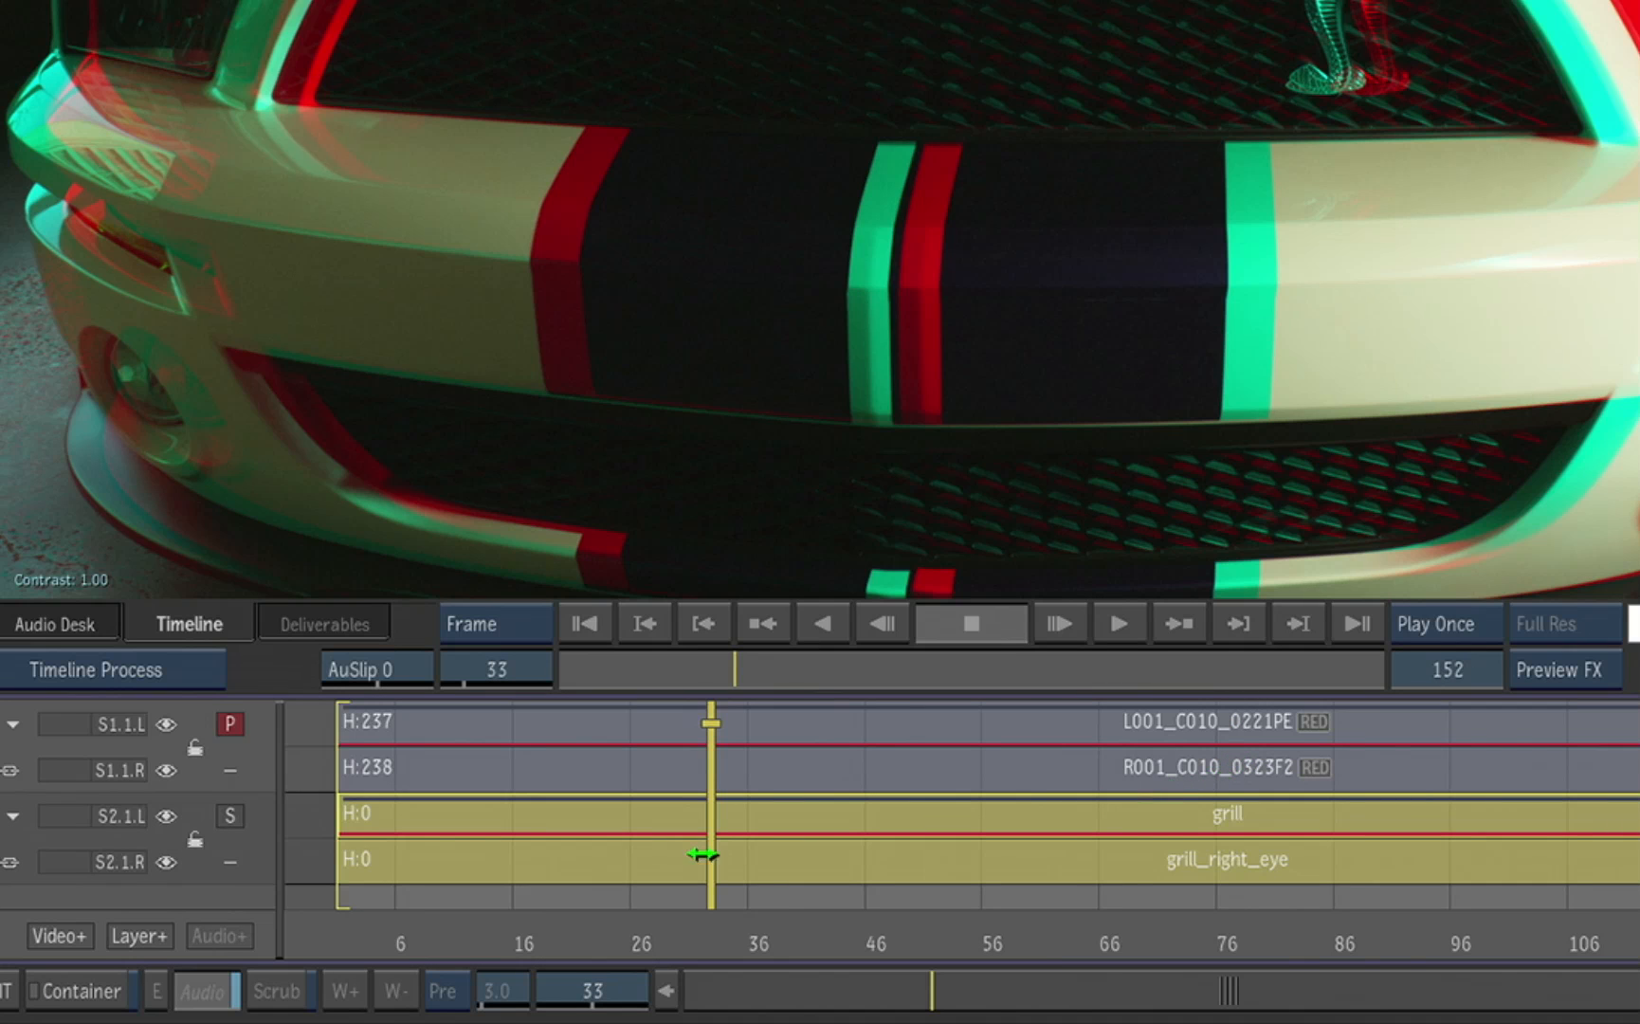
# Step: Compare the grill matte layer with the car footage layer, ending on the car footage
pyautogui.click(230, 814)
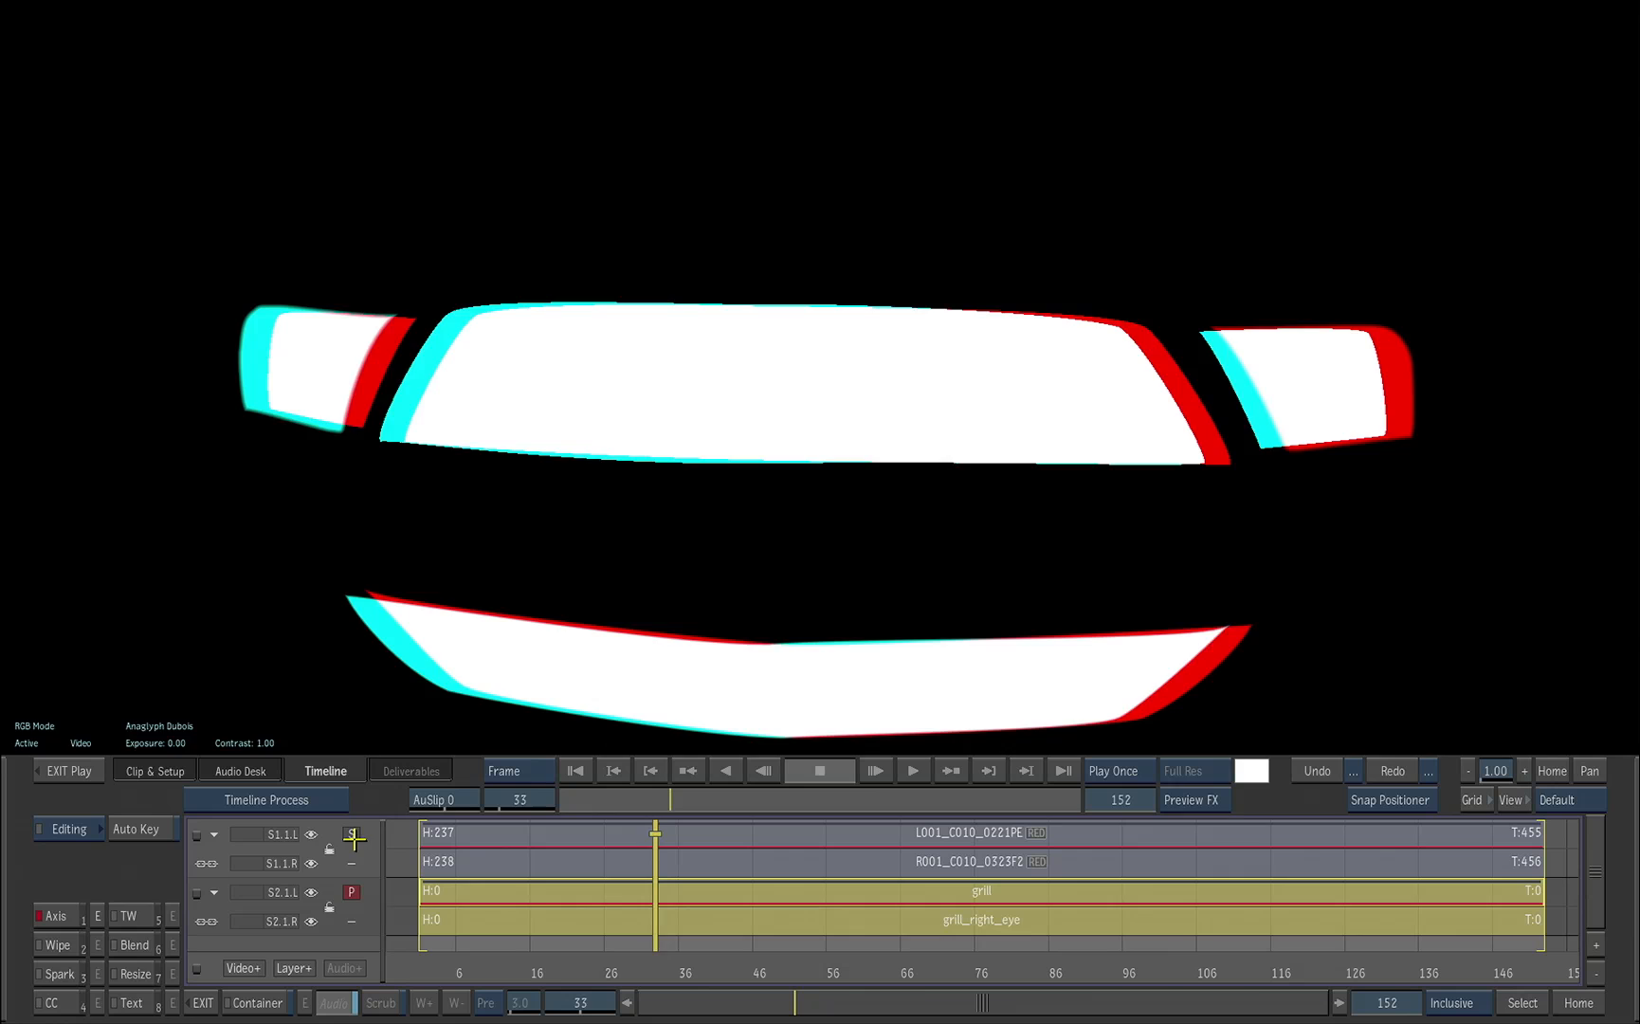
pyautogui.click(351, 834)
pyautogui.click(354, 892)
pyautogui.click(352, 834)
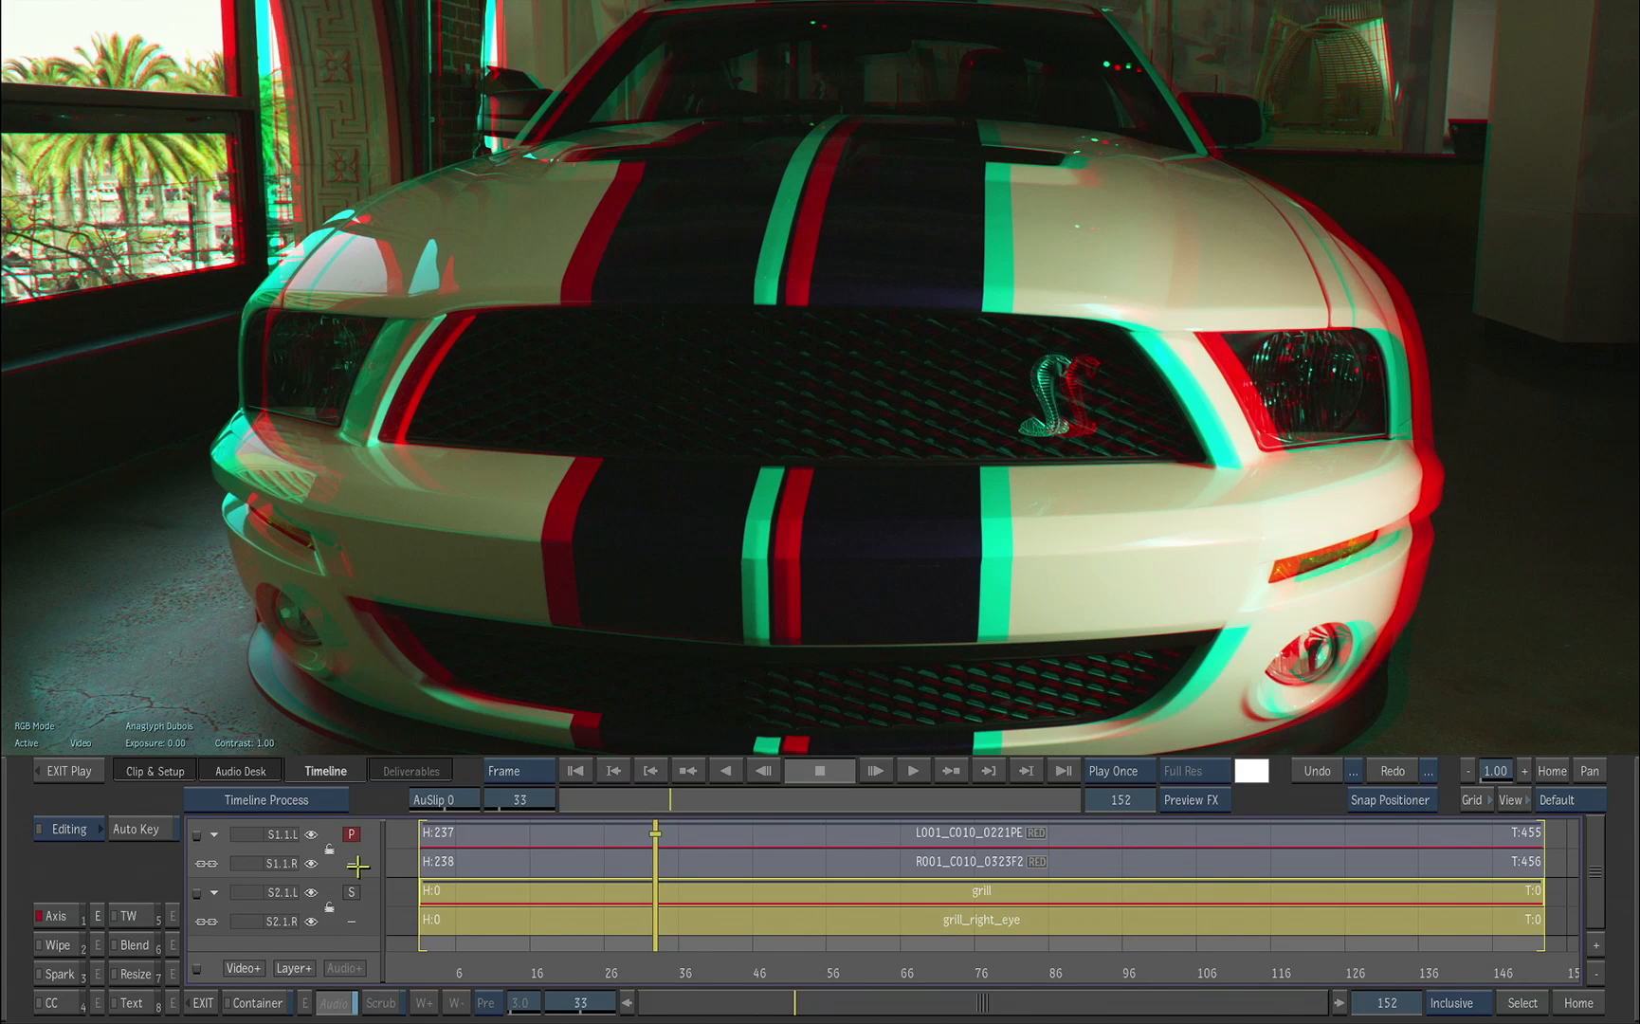
# Step: Leave the clip, start Flame Premium 2012 Grading with the FLAME_PREMIUM_2012_GRADING_DEMO project and open the editing browser
pyautogui.click(78, 773)
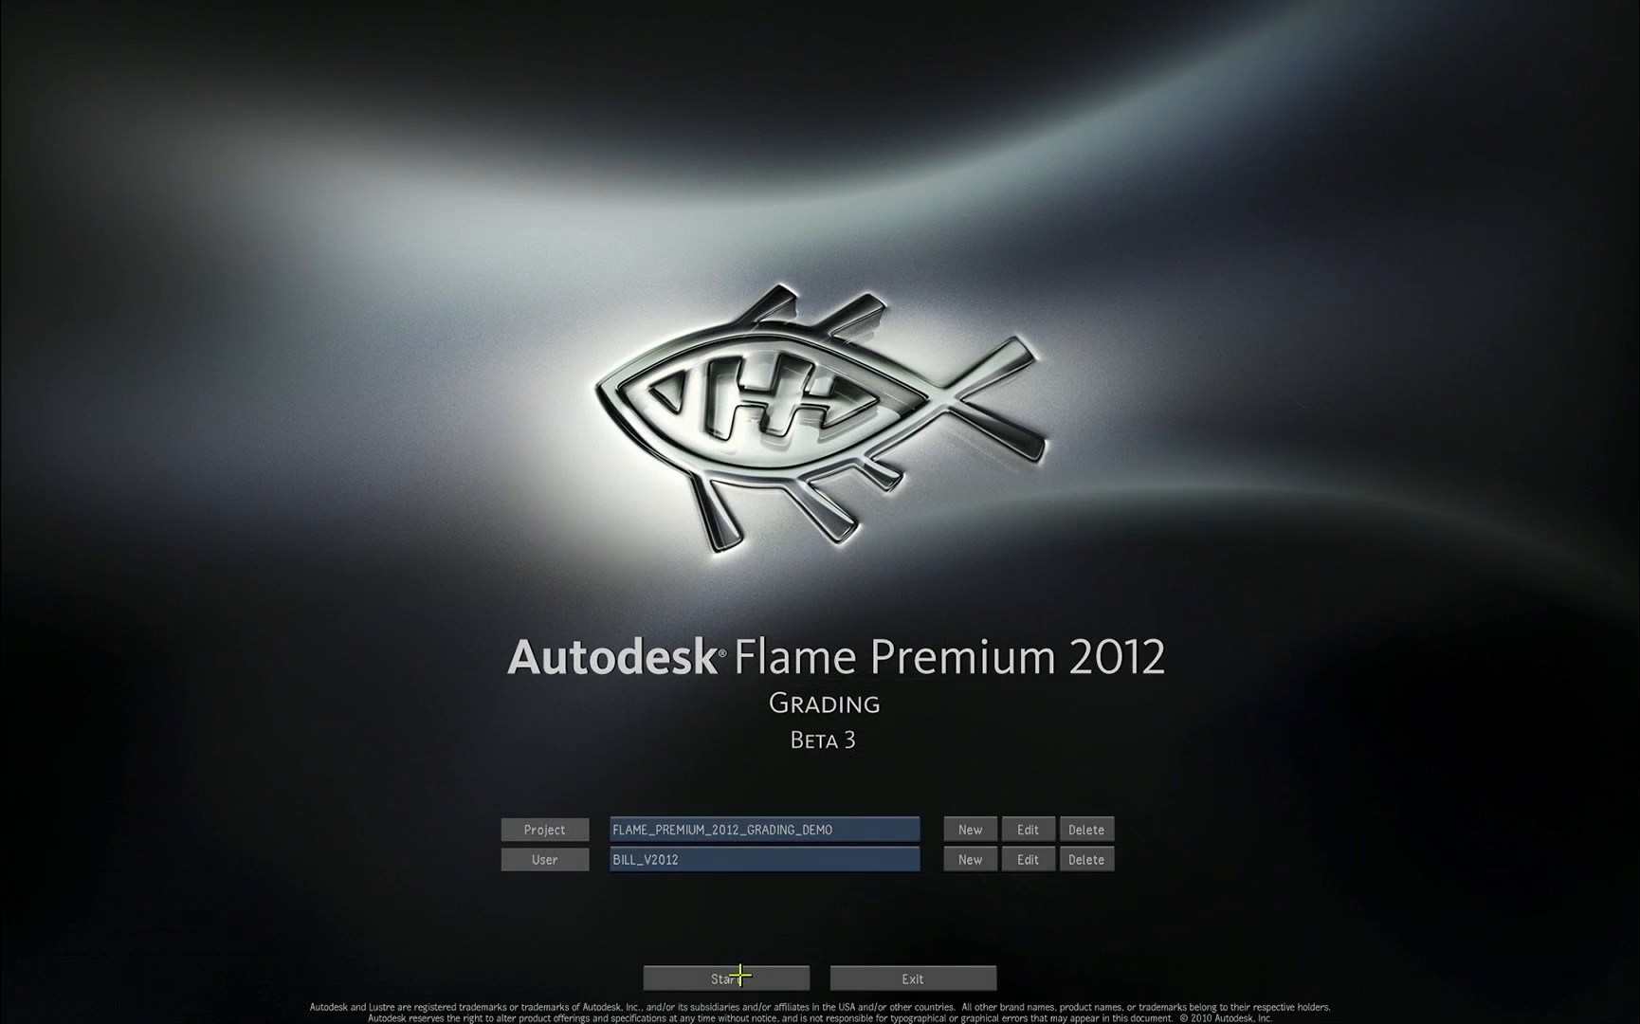
pyautogui.click(738, 980)
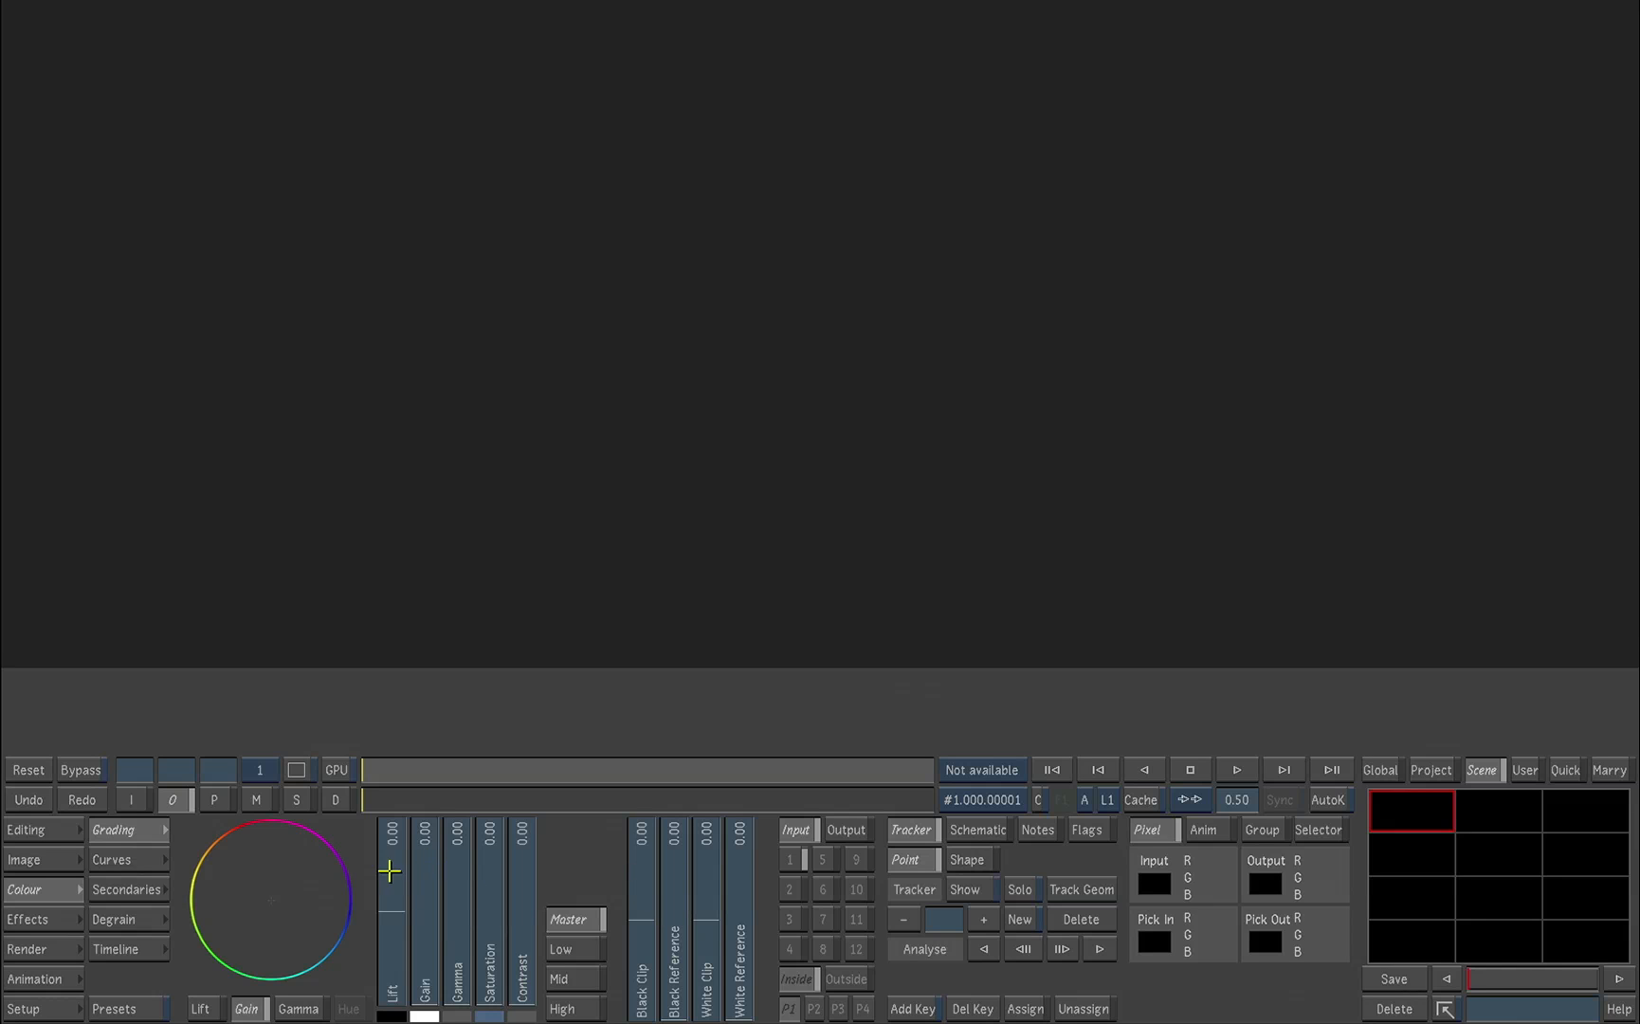
pyautogui.click(45, 831)
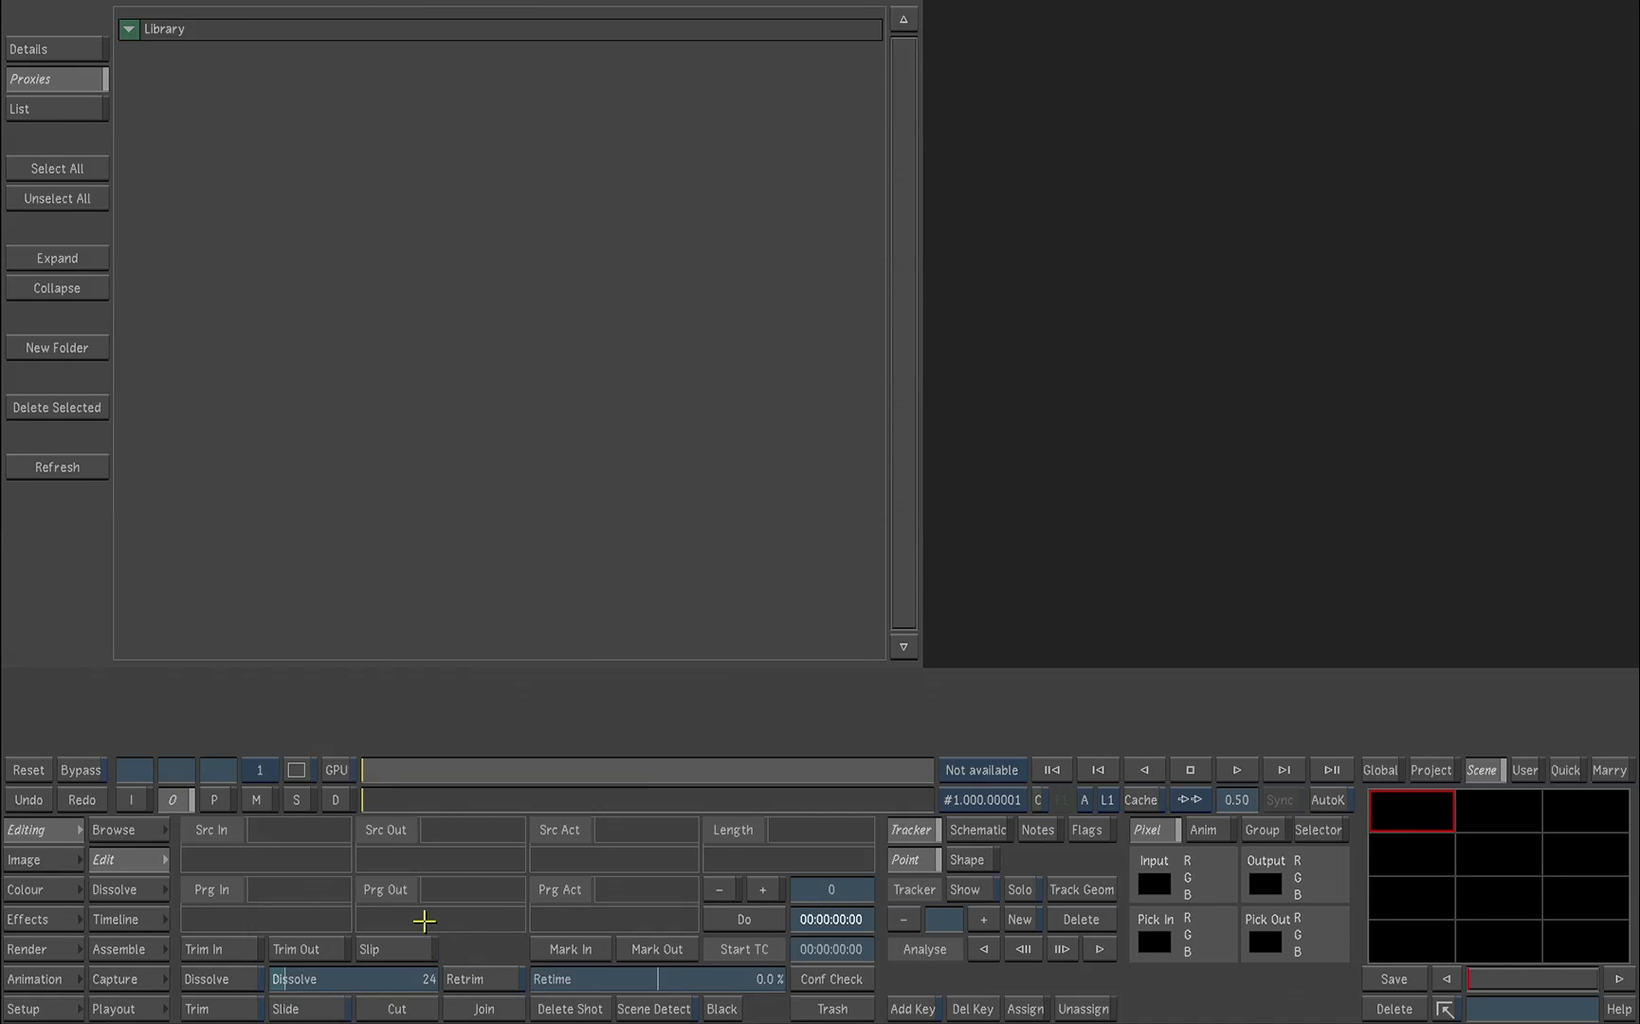
pyautogui.click(124, 829)
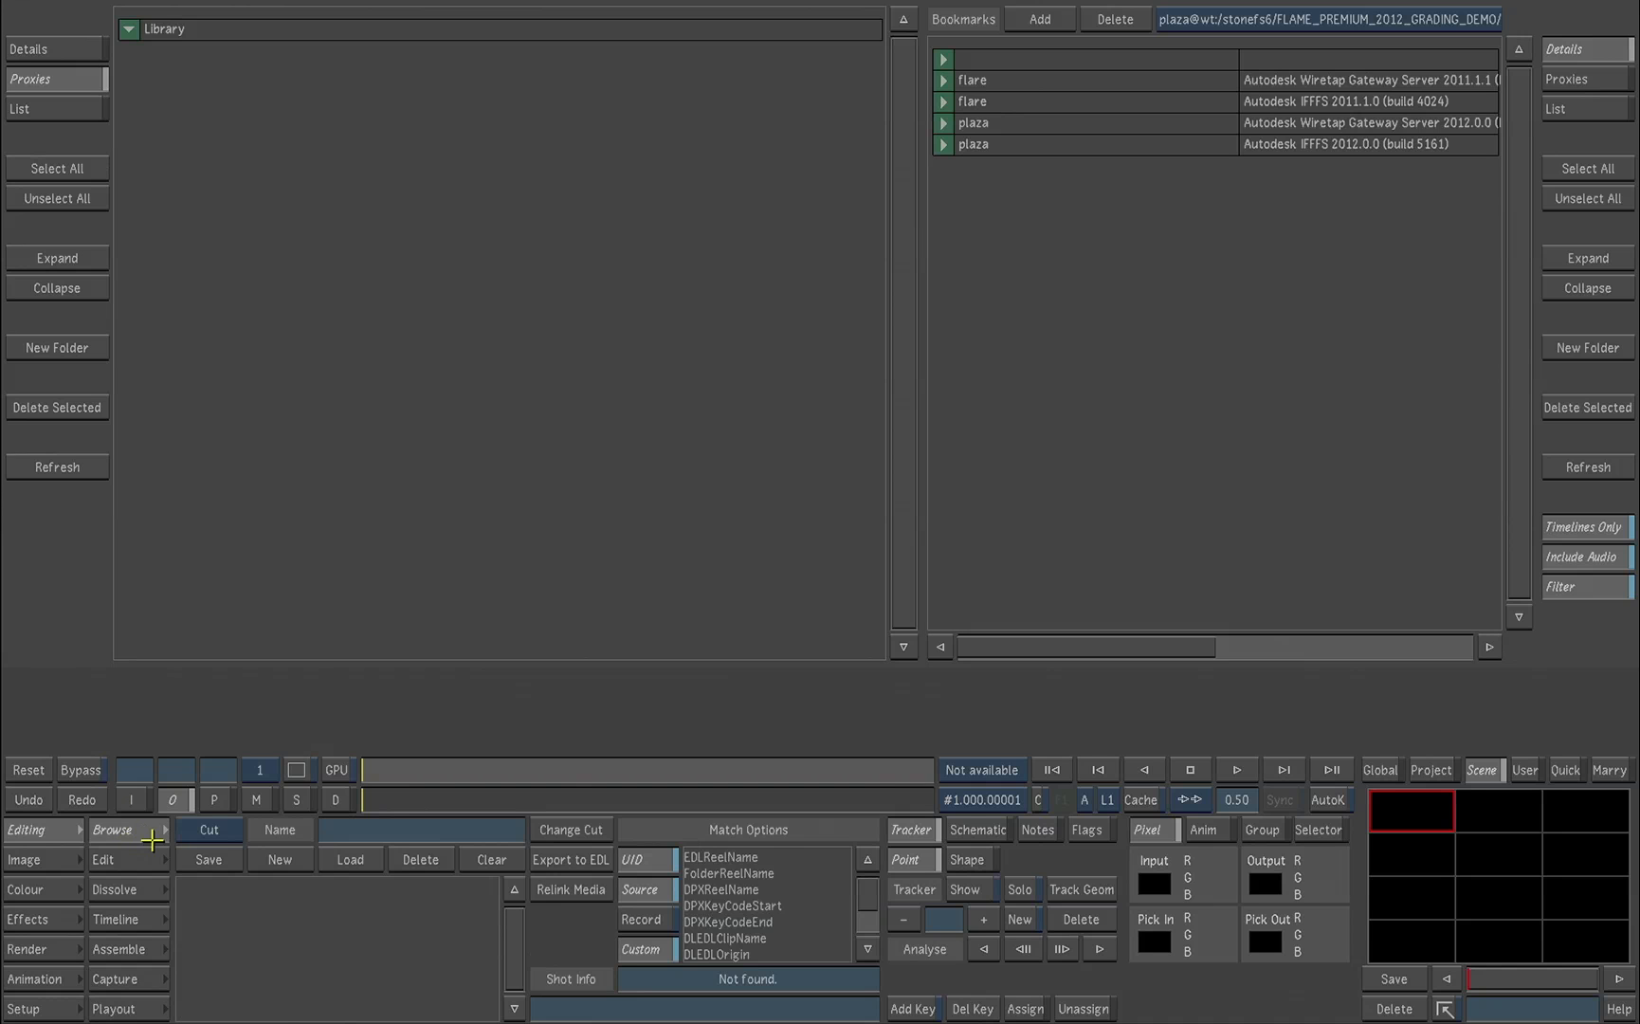
# Step: Go to the bookmarked GRADING _LUSTRE_DEMO library, expand FINAL_WITH_CONTAINER and add the FINAL_COMP_WITH_CONTAINER clip to the storyboard
pyautogui.click(1228, 16)
pyautogui.click(1216, 110)
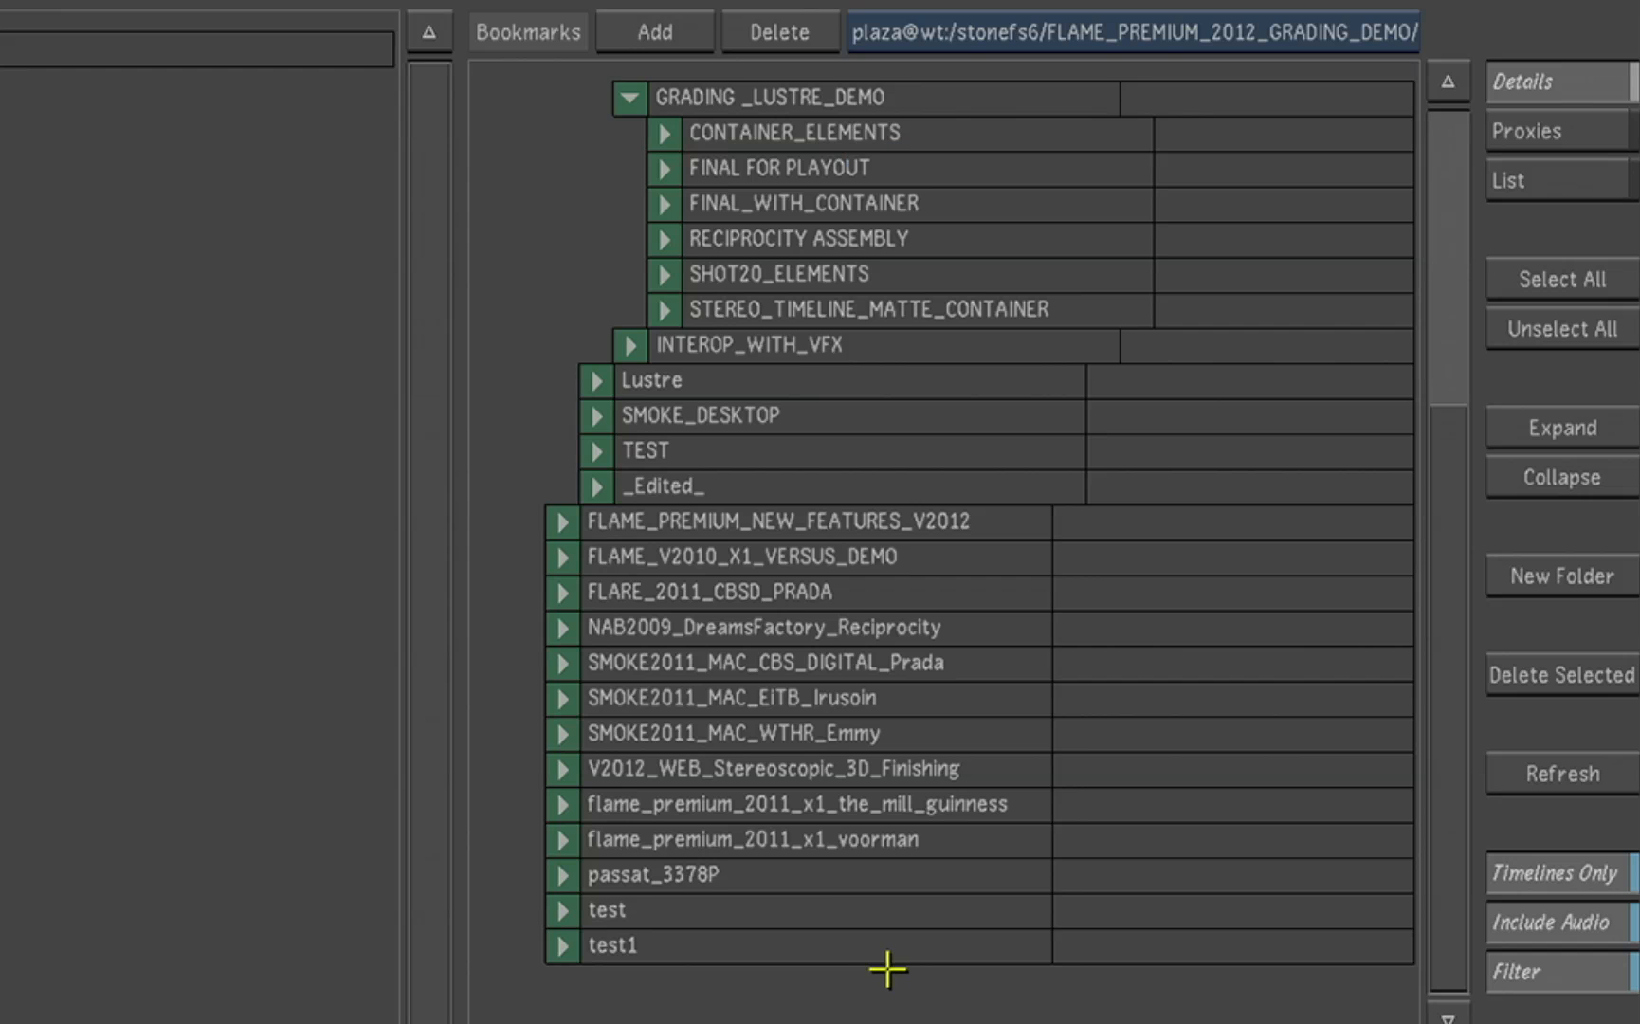
pyautogui.moveTo(1449, 634); pyautogui.dragTo(1453, 479)
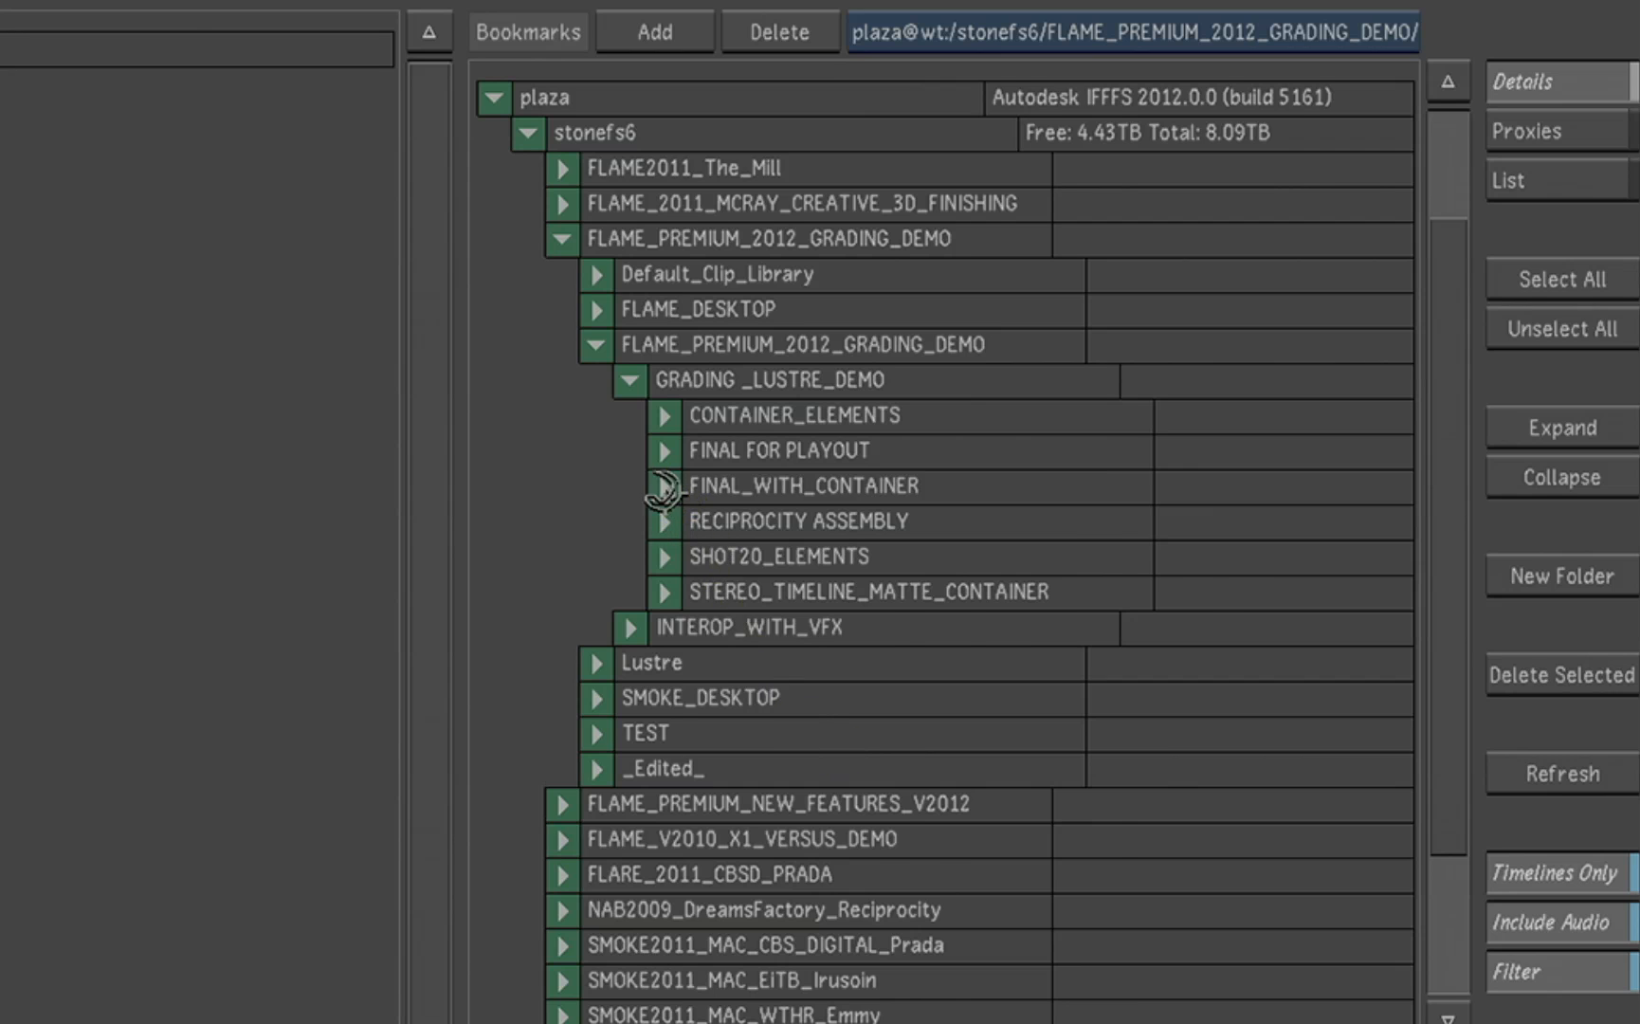
pyautogui.click(664, 486)
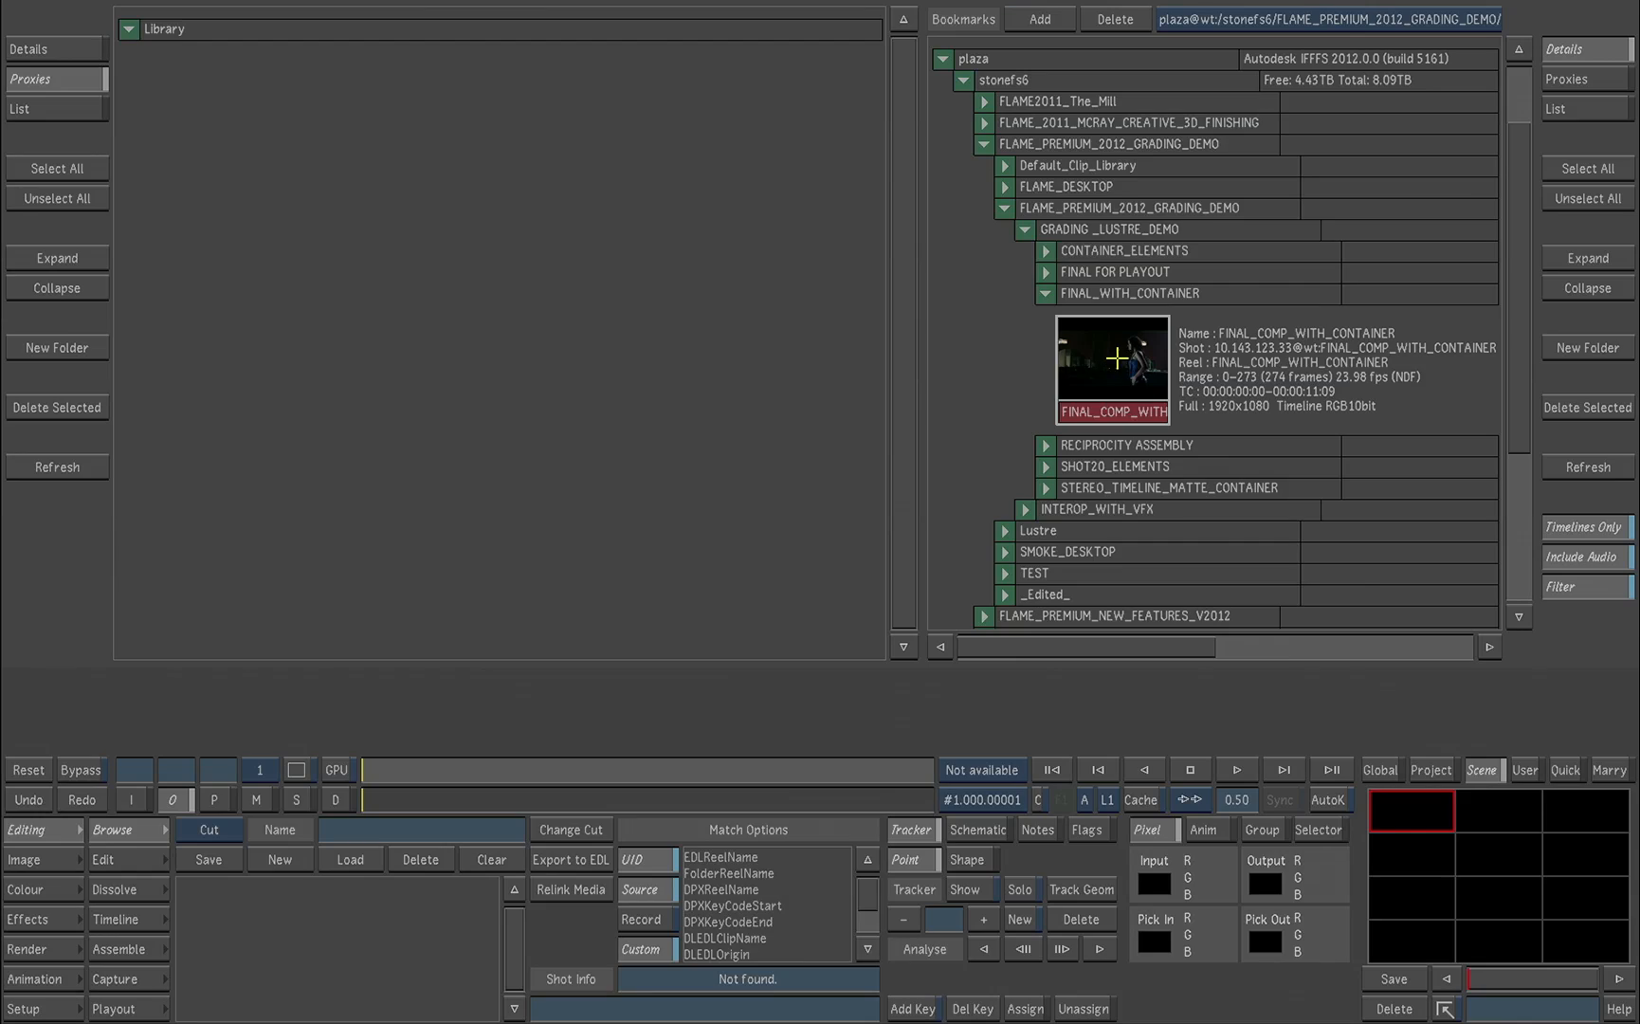
pyautogui.moveTo(779, 600); pyautogui.dragTo(777, 709)
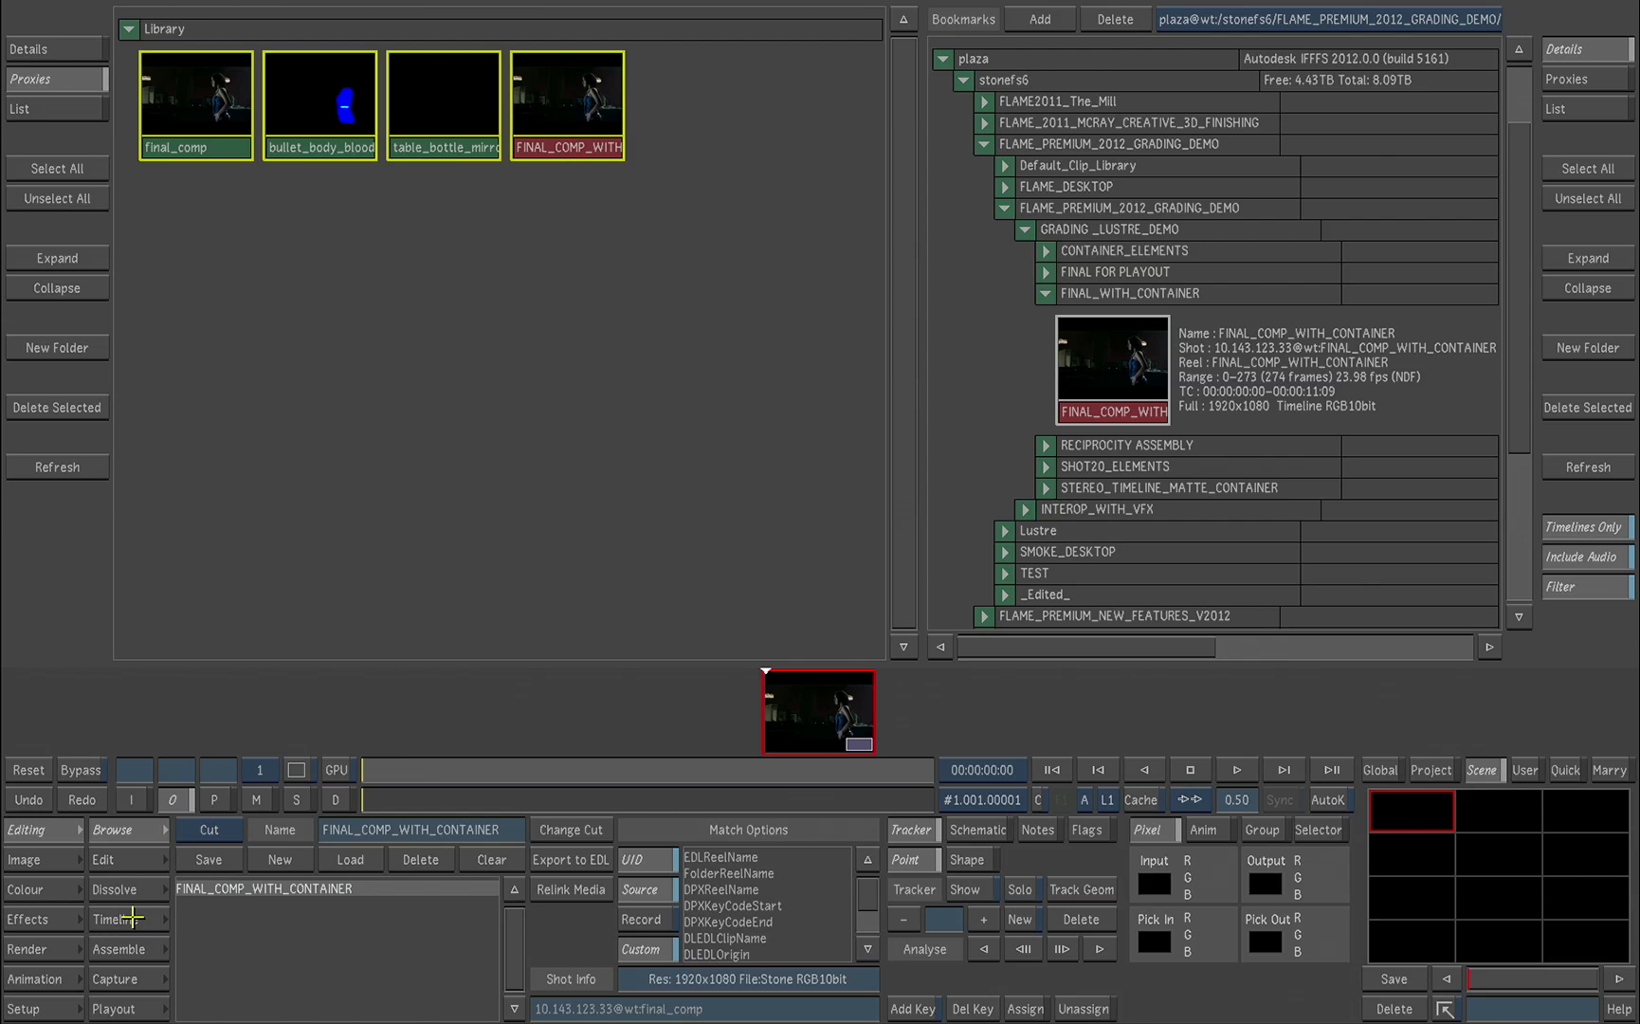
# Step: Open the FINAL_COMP_WITH_CONTAINER clip's timeline, enter its container and view the bullet_body_blood matte track
pyautogui.click(135, 921)
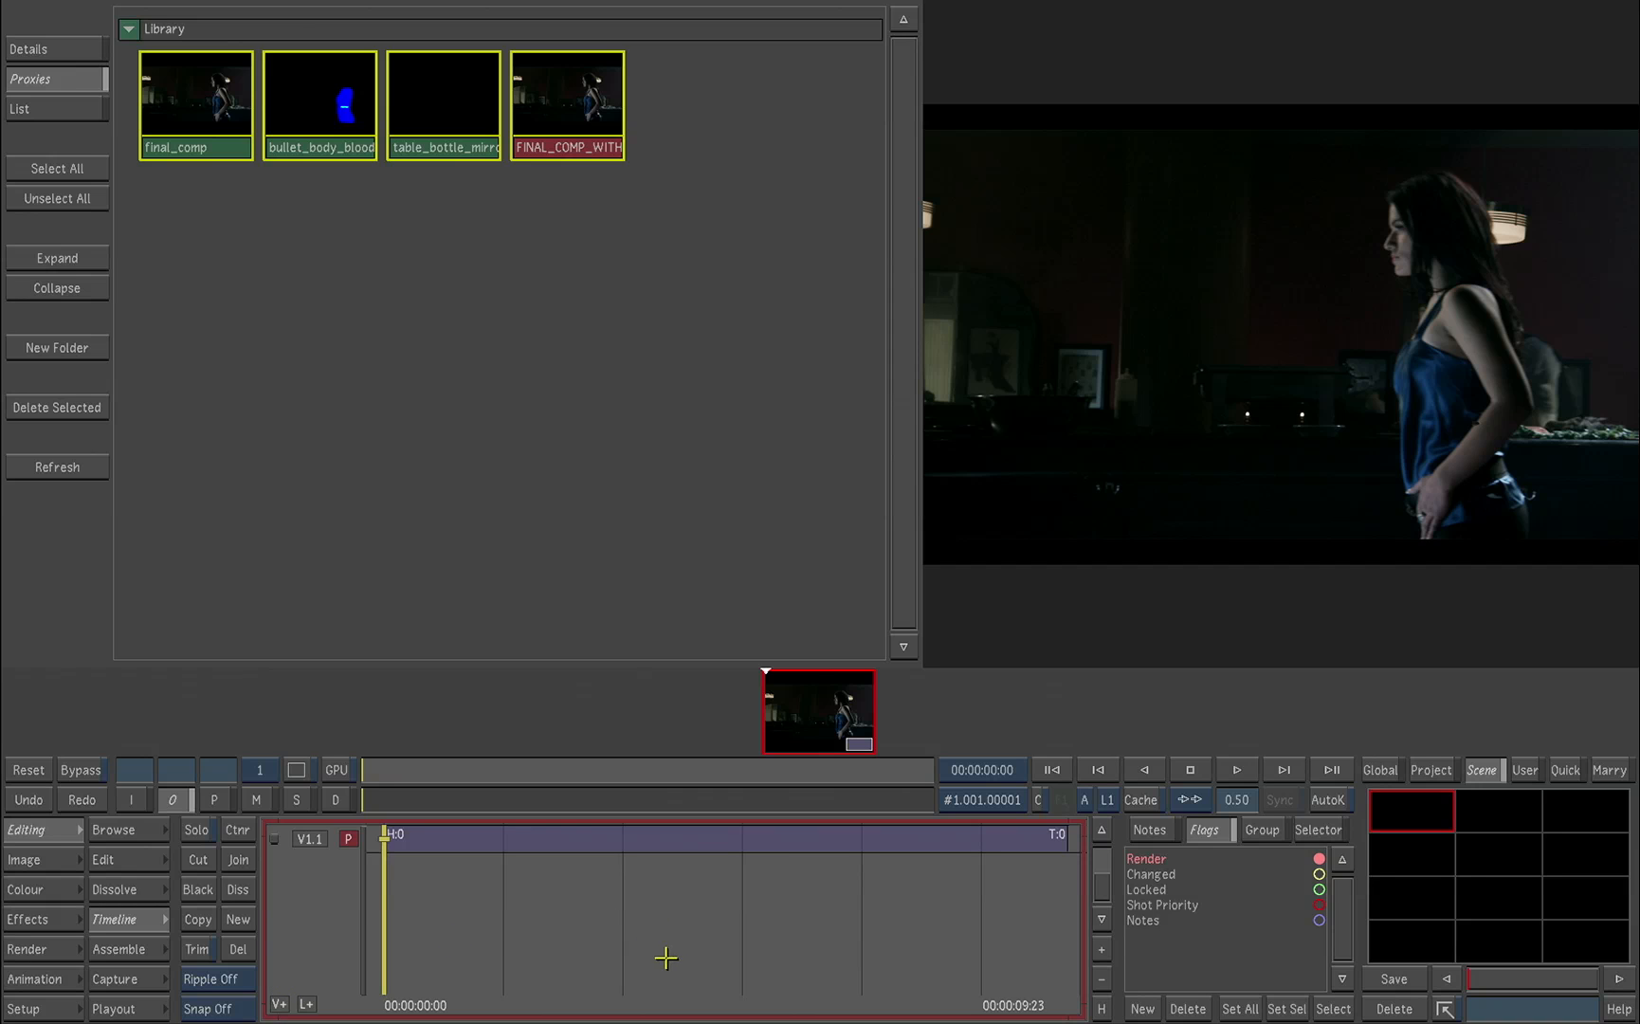
pyautogui.click(702, 840)
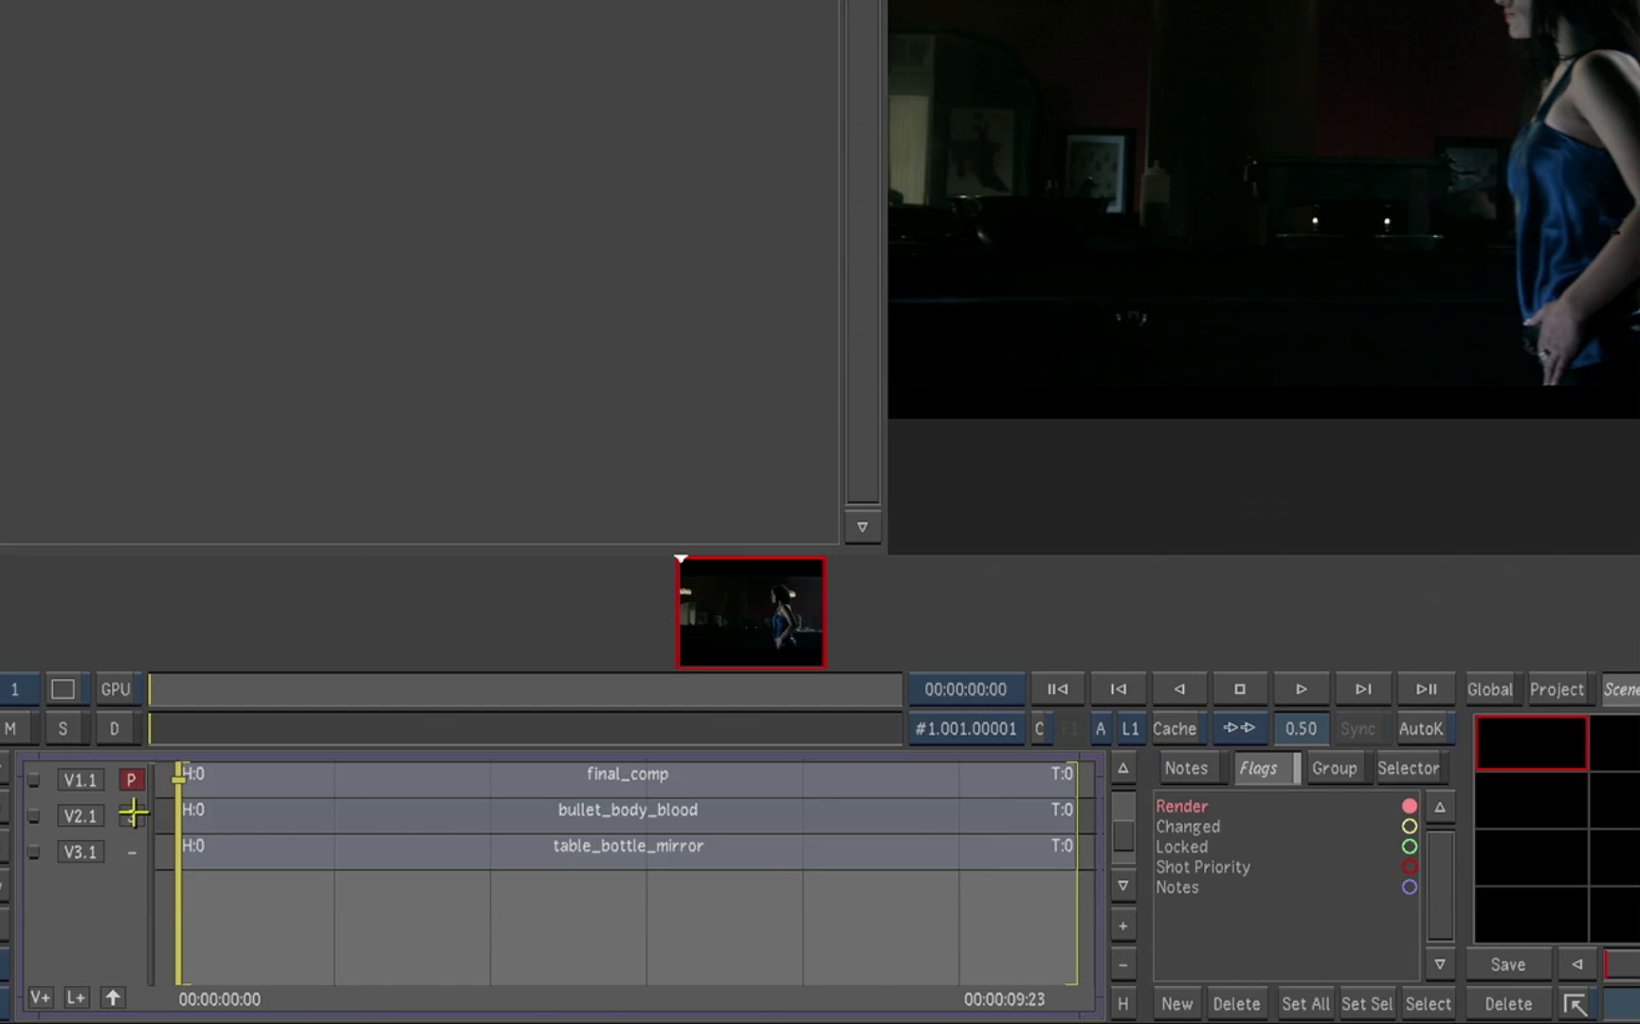
pyautogui.click(348, 866)
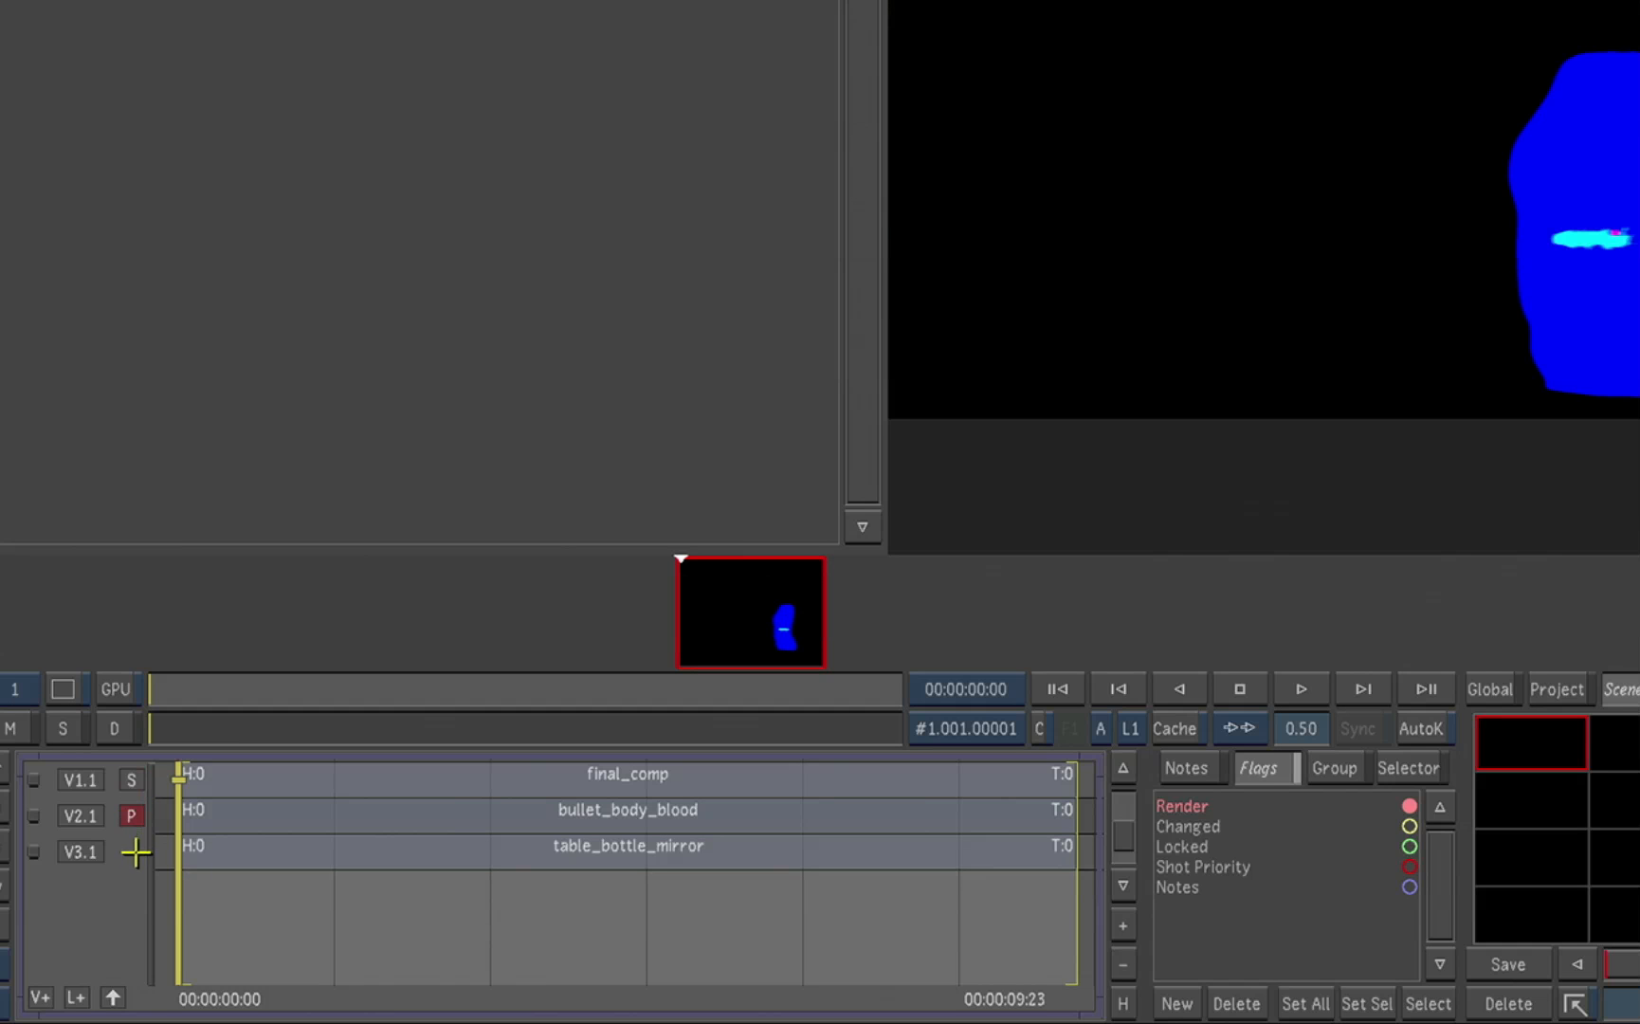
pyautogui.click(133, 854)
pyautogui.click(132, 813)
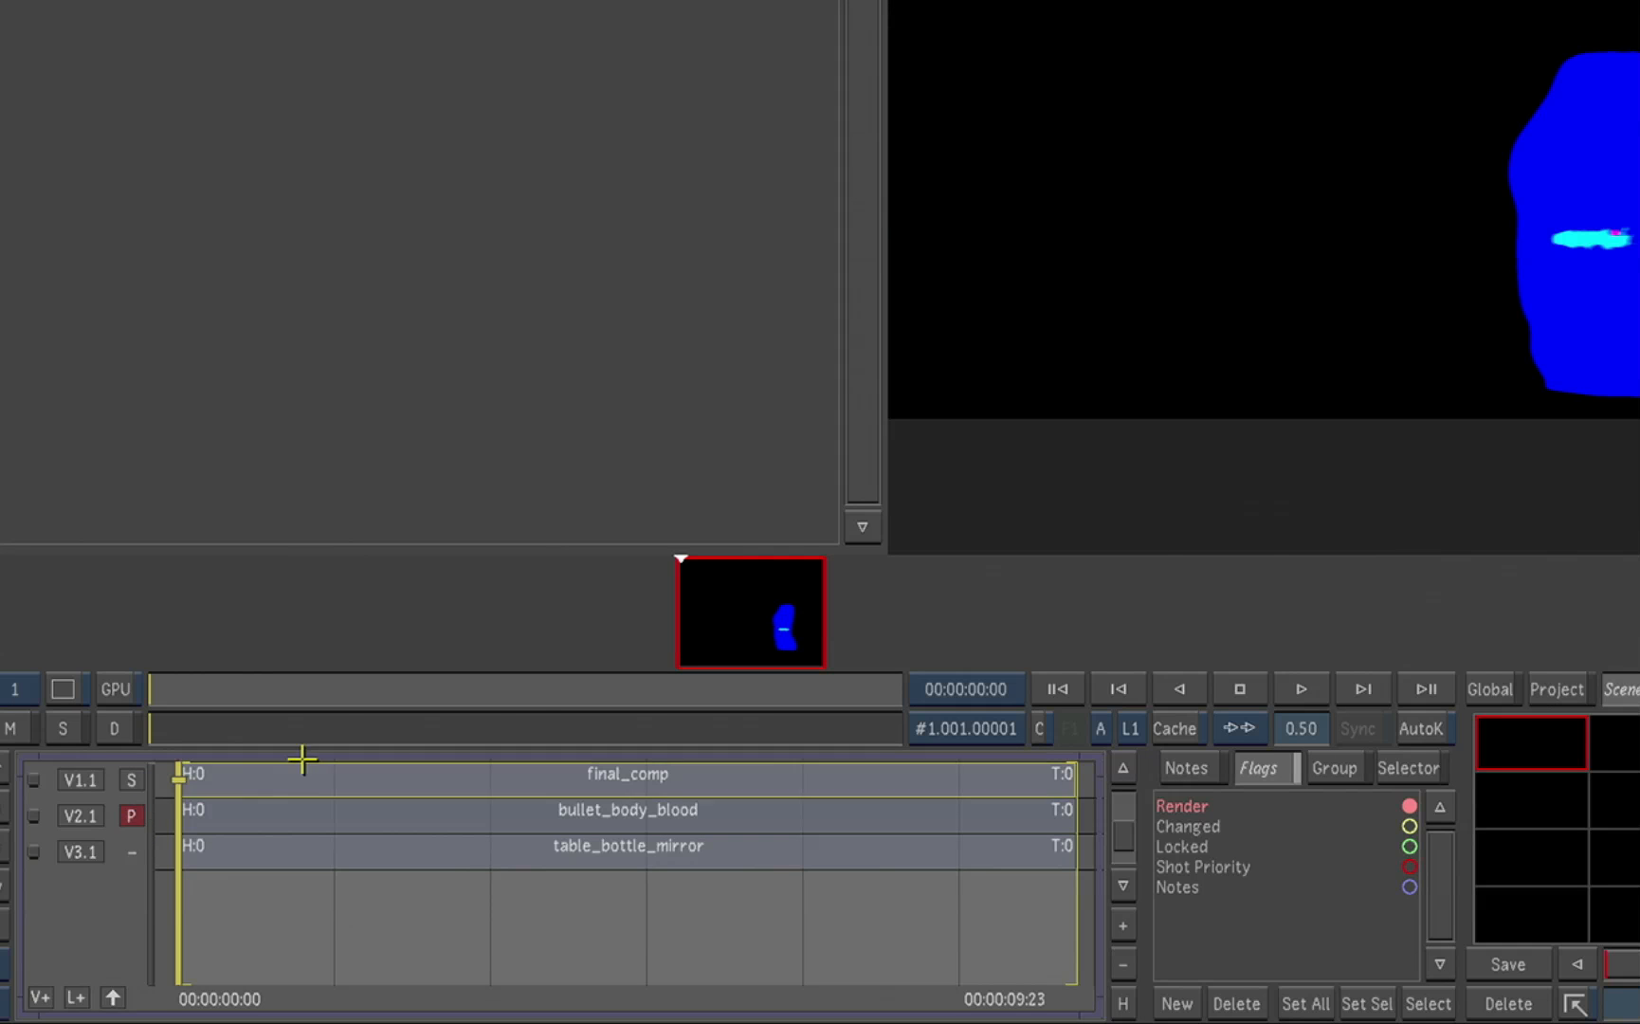
# Step: View the table_bottle_mirror track, switch back to the final_comp track and leave the container
pyautogui.moveTo(268, 692); pyautogui.dragTo(295, 670)
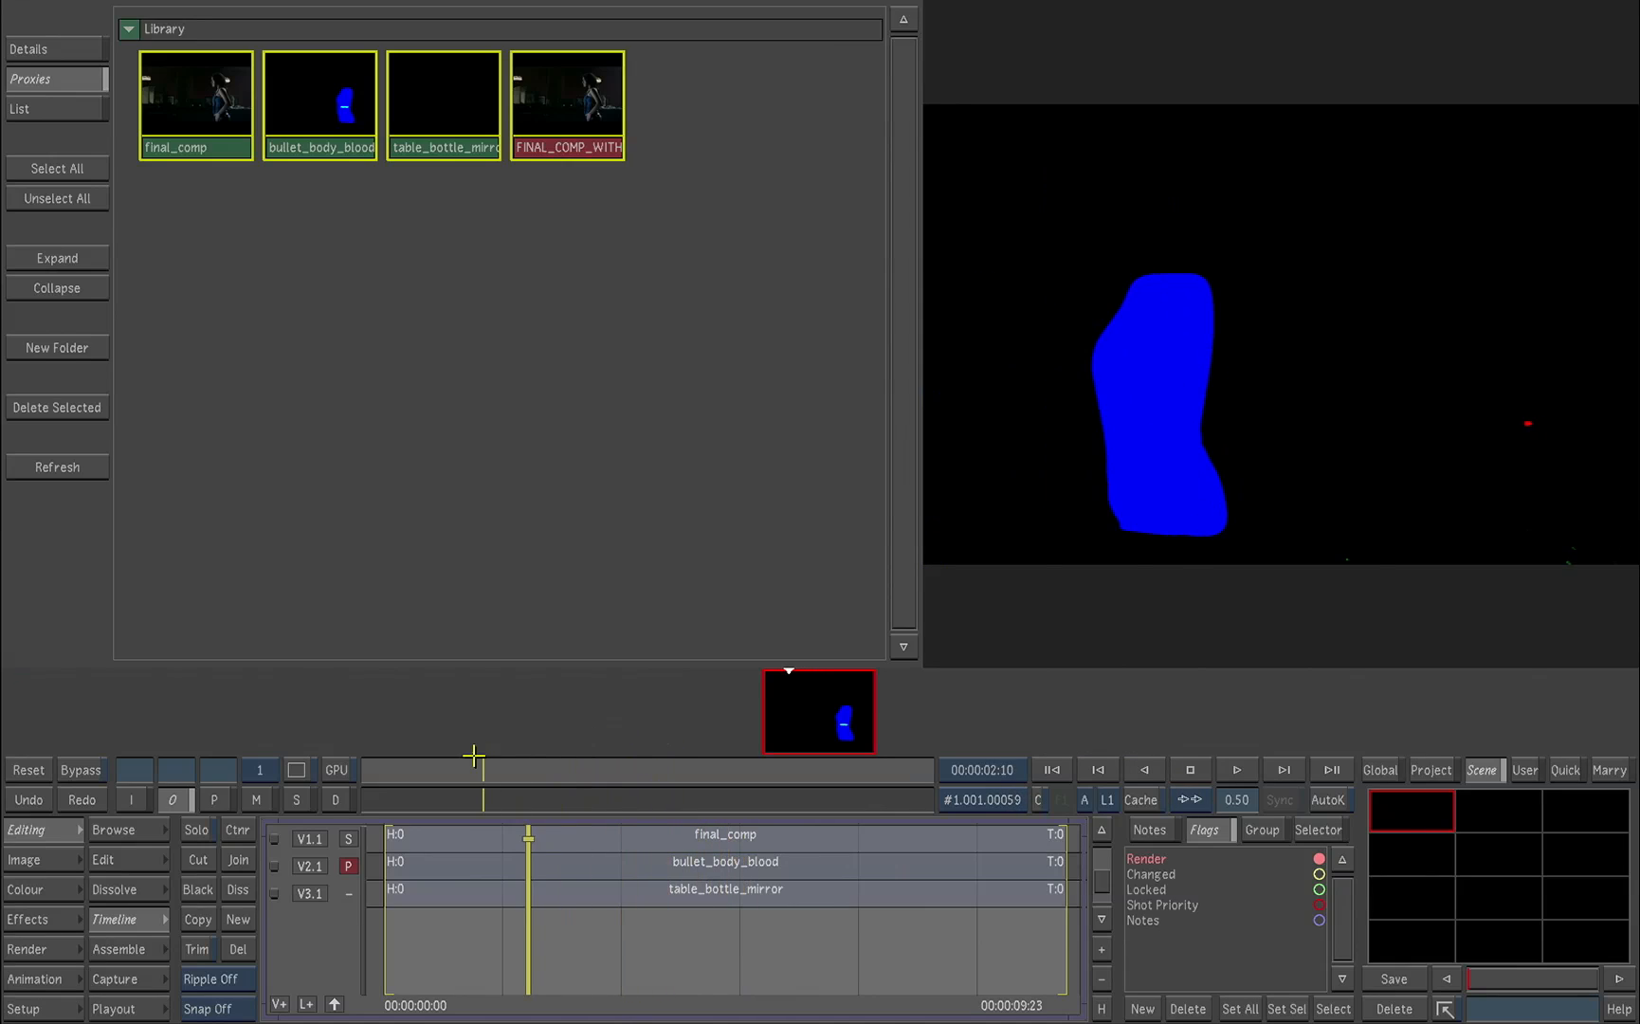
pyautogui.moveTo(474, 756)
pyautogui.mouseDown()
pyautogui.moveTo(368, 759)
pyautogui.moveTo(773, 773)
pyautogui.moveTo(527, 755)
pyautogui.moveTo(413, 772)
pyautogui.moveTo(335, 841)
pyautogui.mouseUp()
pyautogui.click(348, 892)
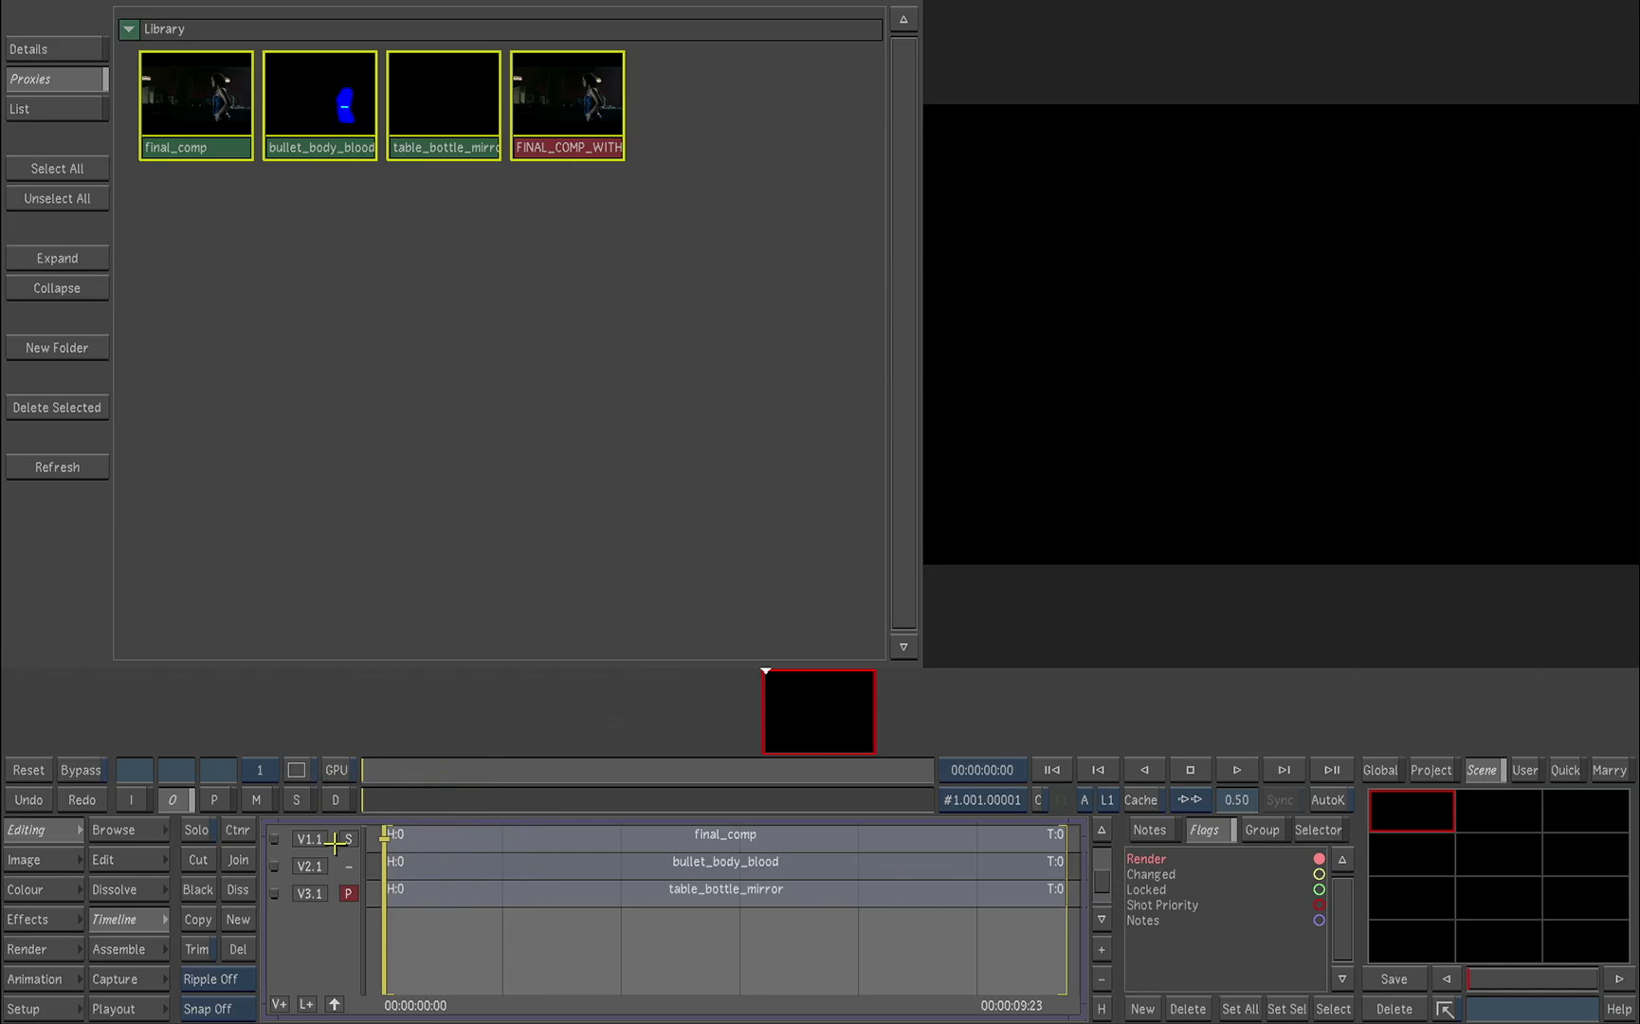
pyautogui.click(350, 838)
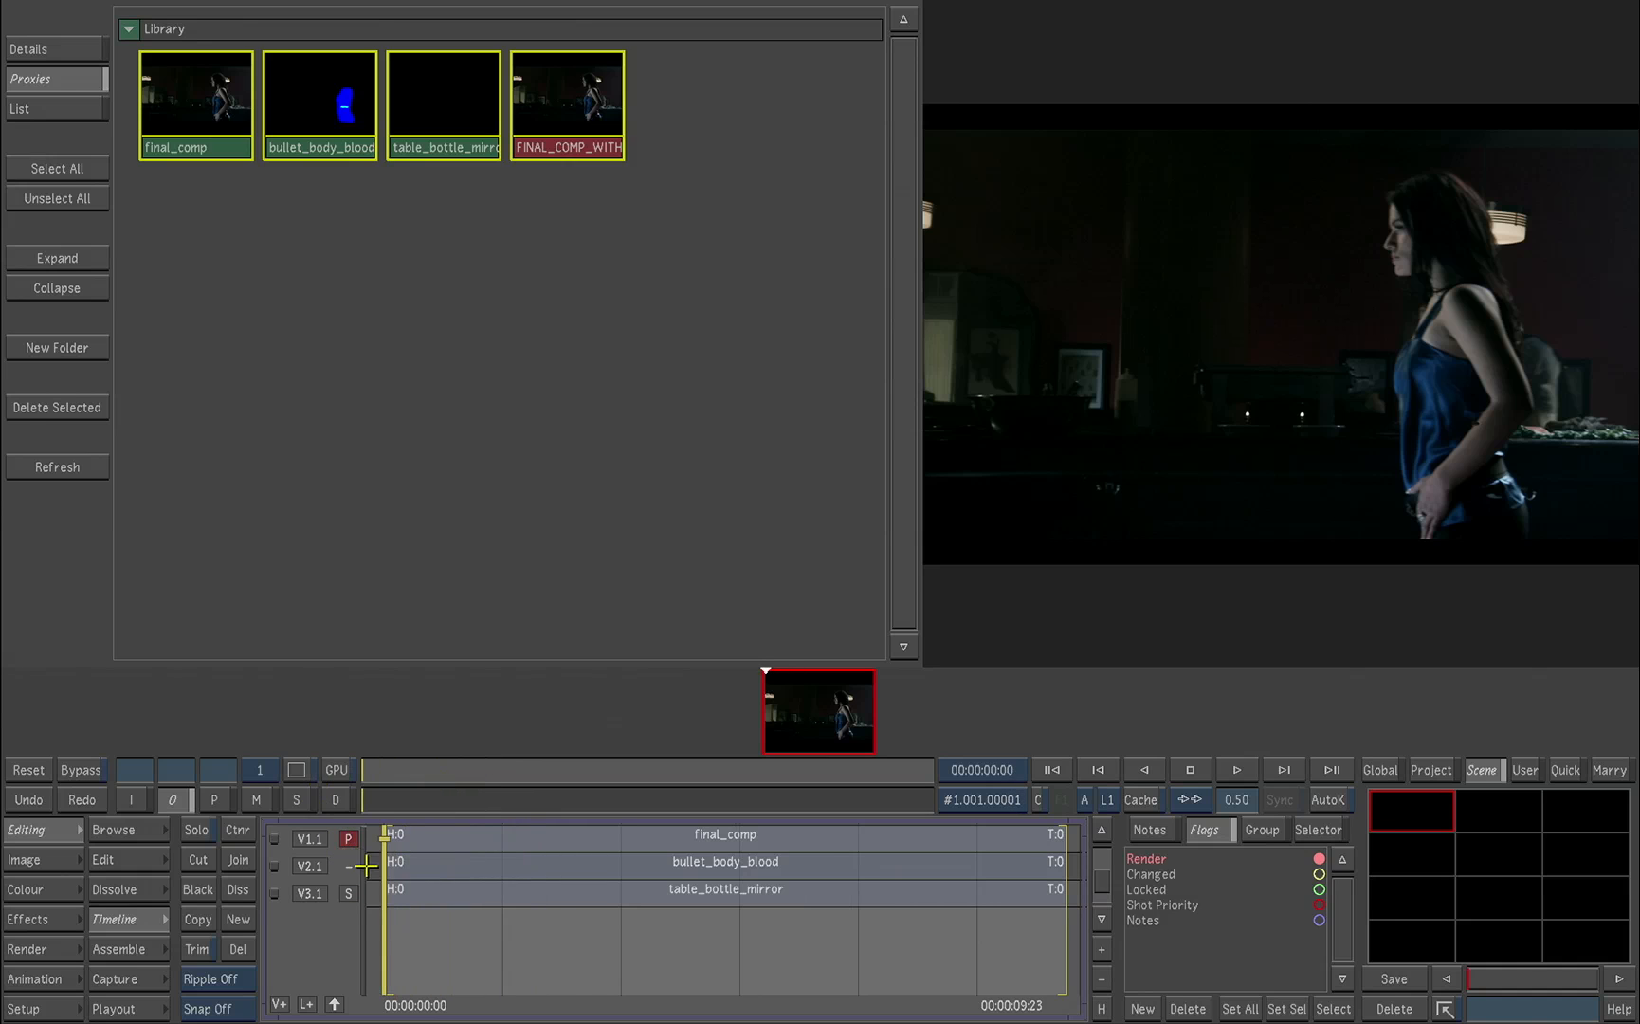
pyautogui.click(335, 1005)
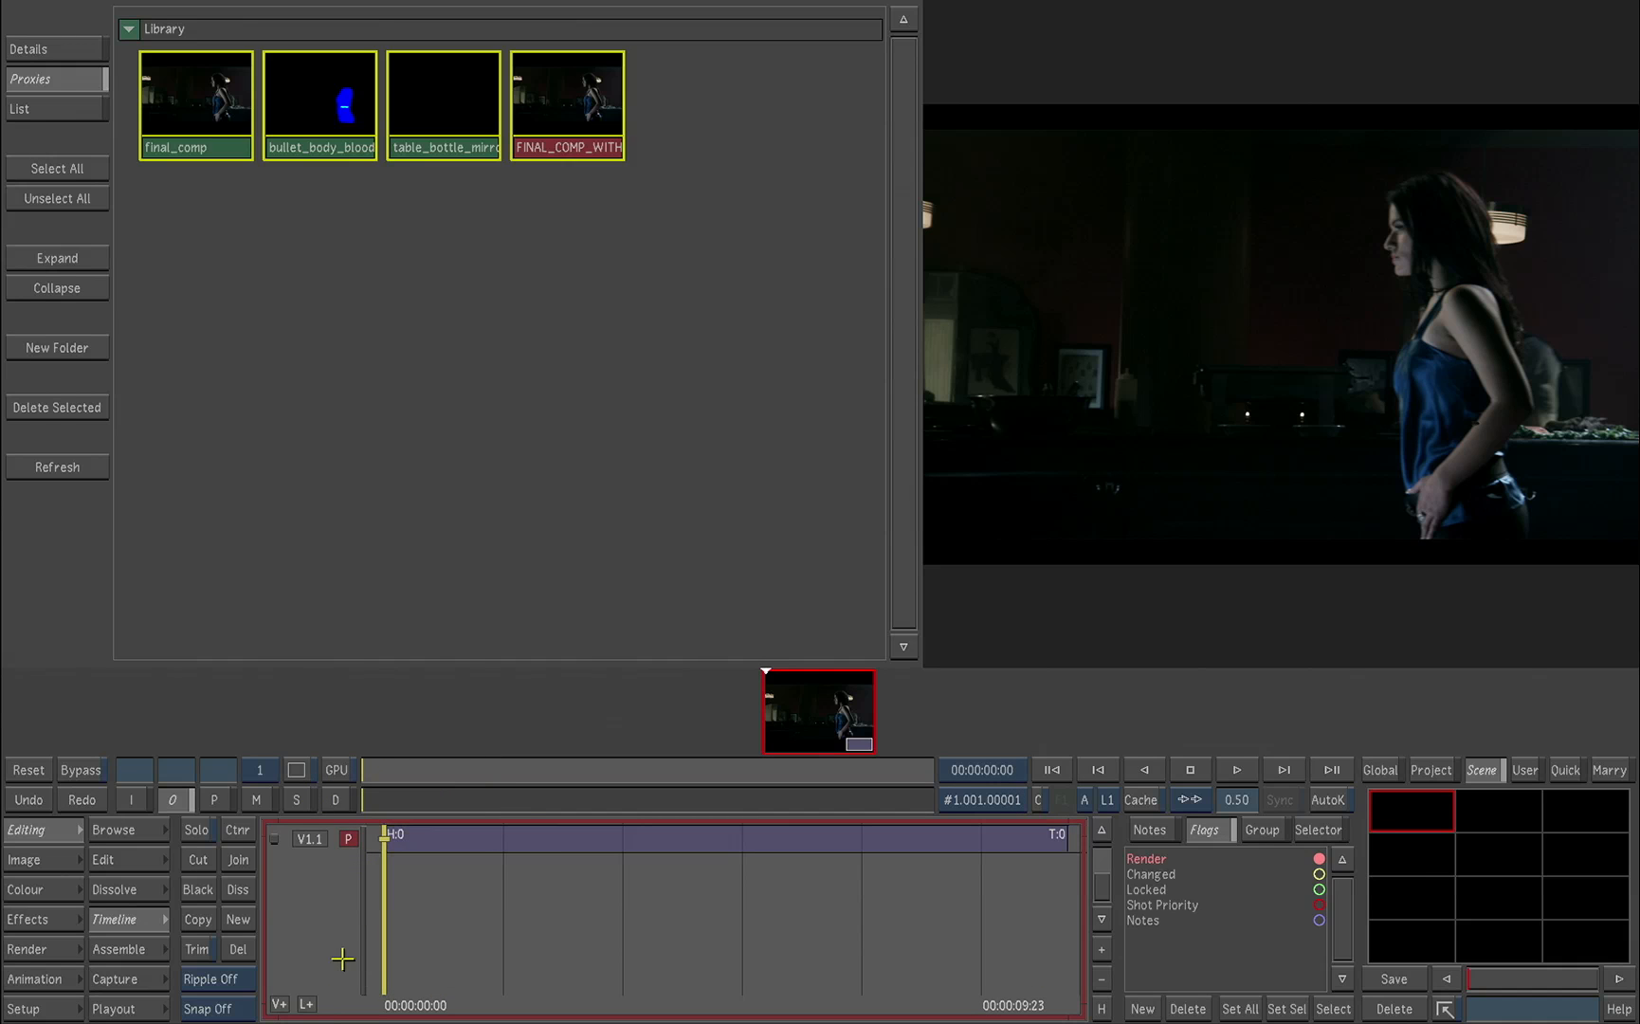
# Step: Open the colour grading controls, select secondary layer 1 and enlarge the image view to 0.60
pyautogui.click(46, 896)
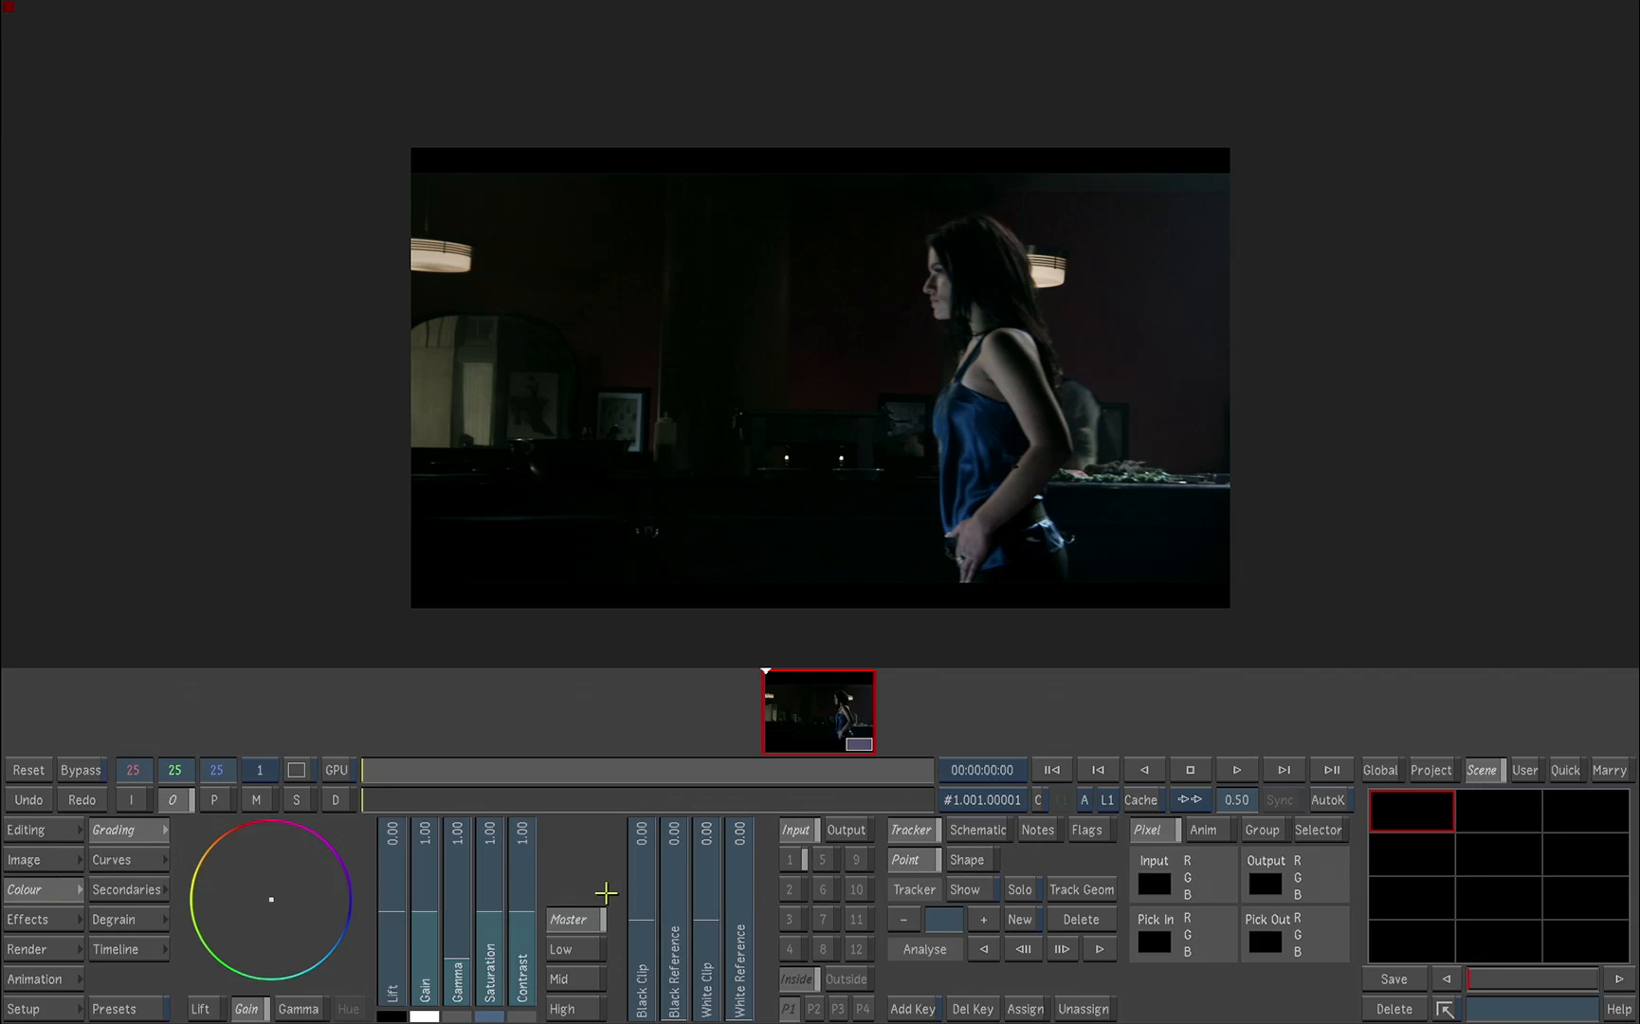
pyautogui.click(801, 856)
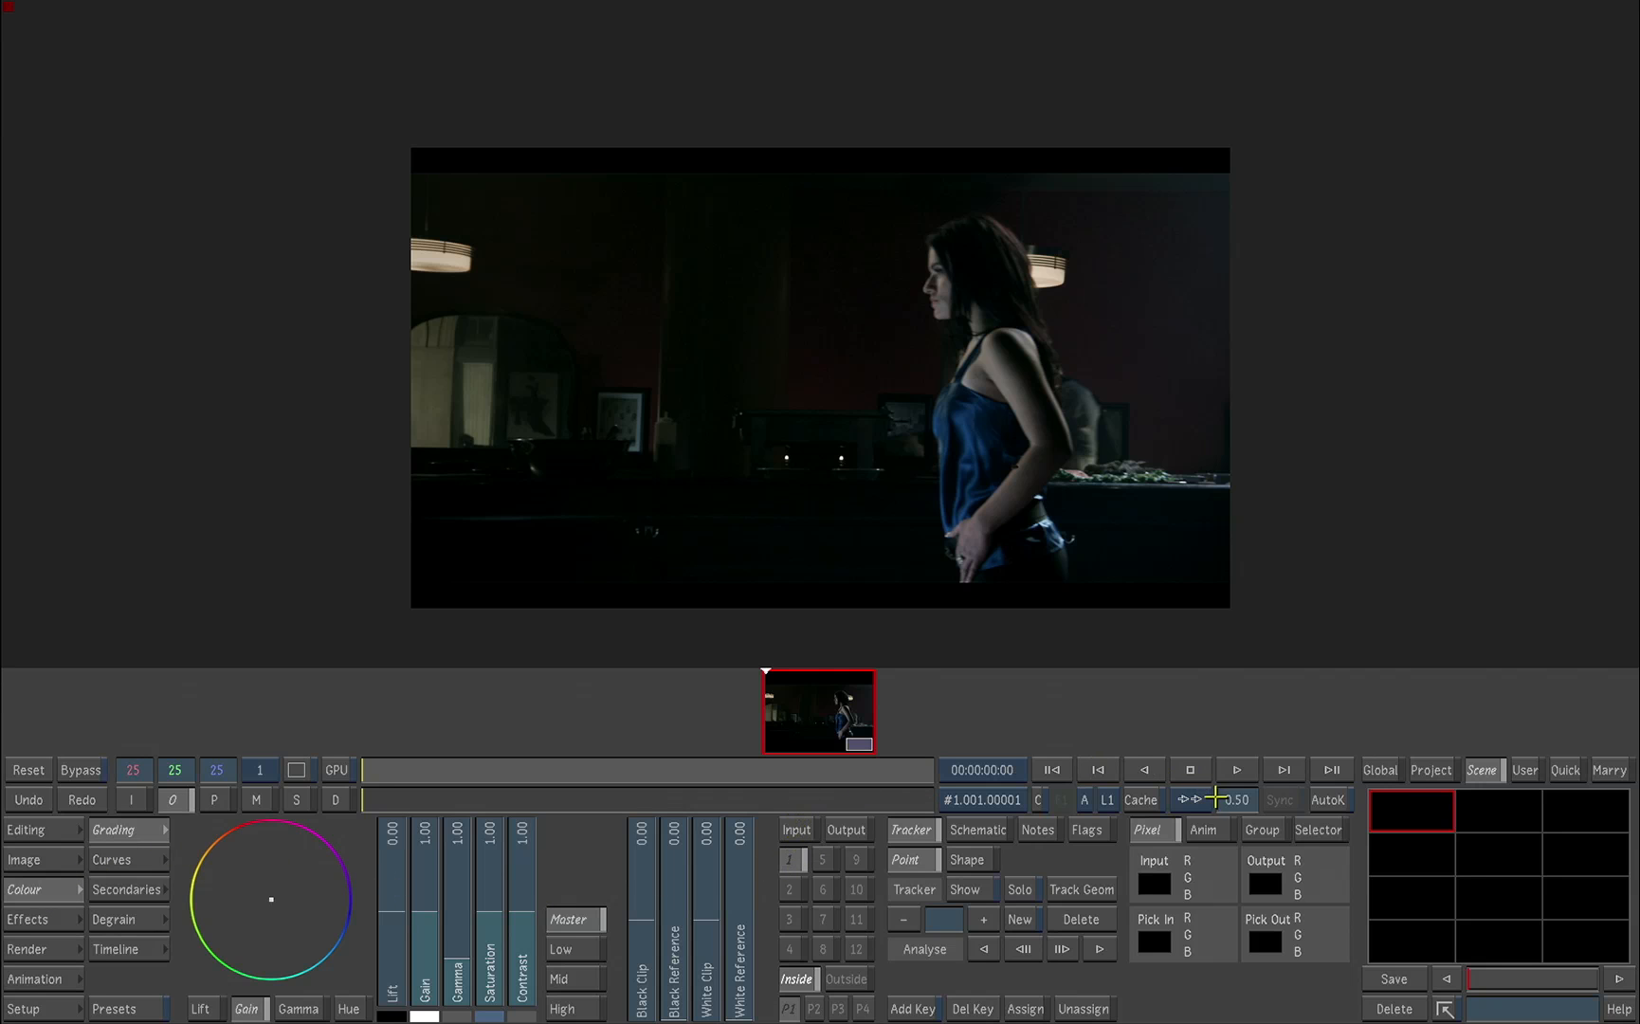
pyautogui.moveTo(1214, 799); pyautogui.dragTo(1251, 766)
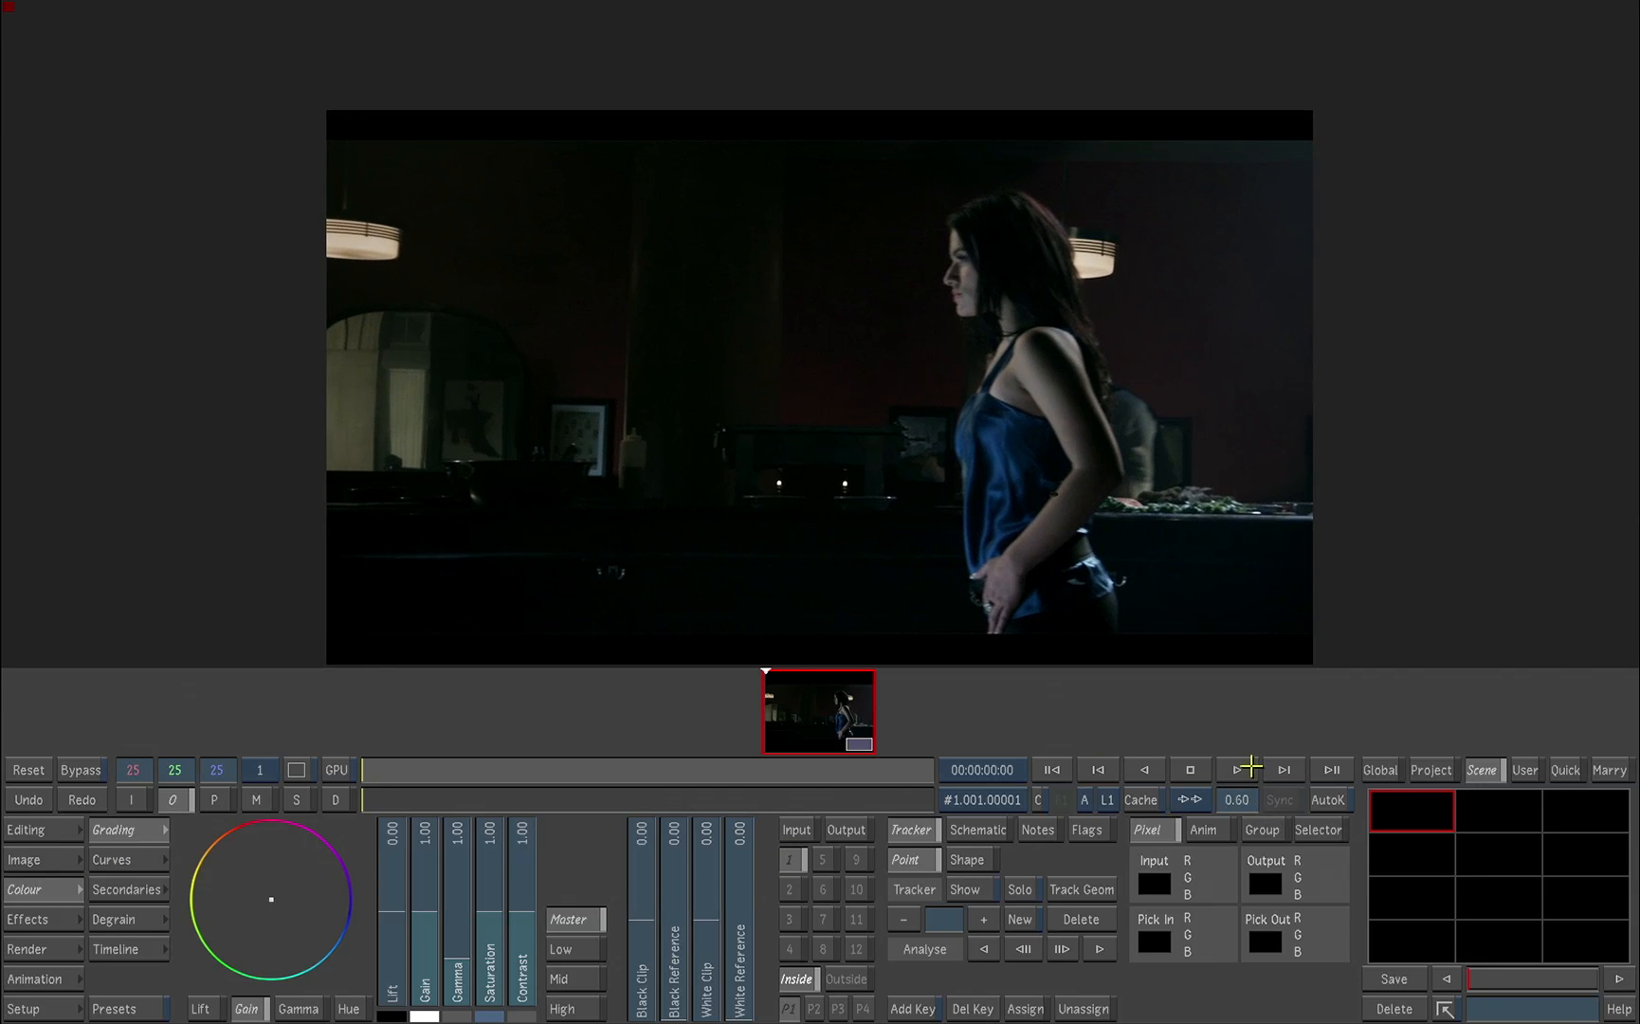
# Step: Set secondary 1's matte source to the blue channel of V2 and check it in the matte view
pyautogui.click(795, 859)
pyautogui.click(127, 889)
pyautogui.click(661, 980)
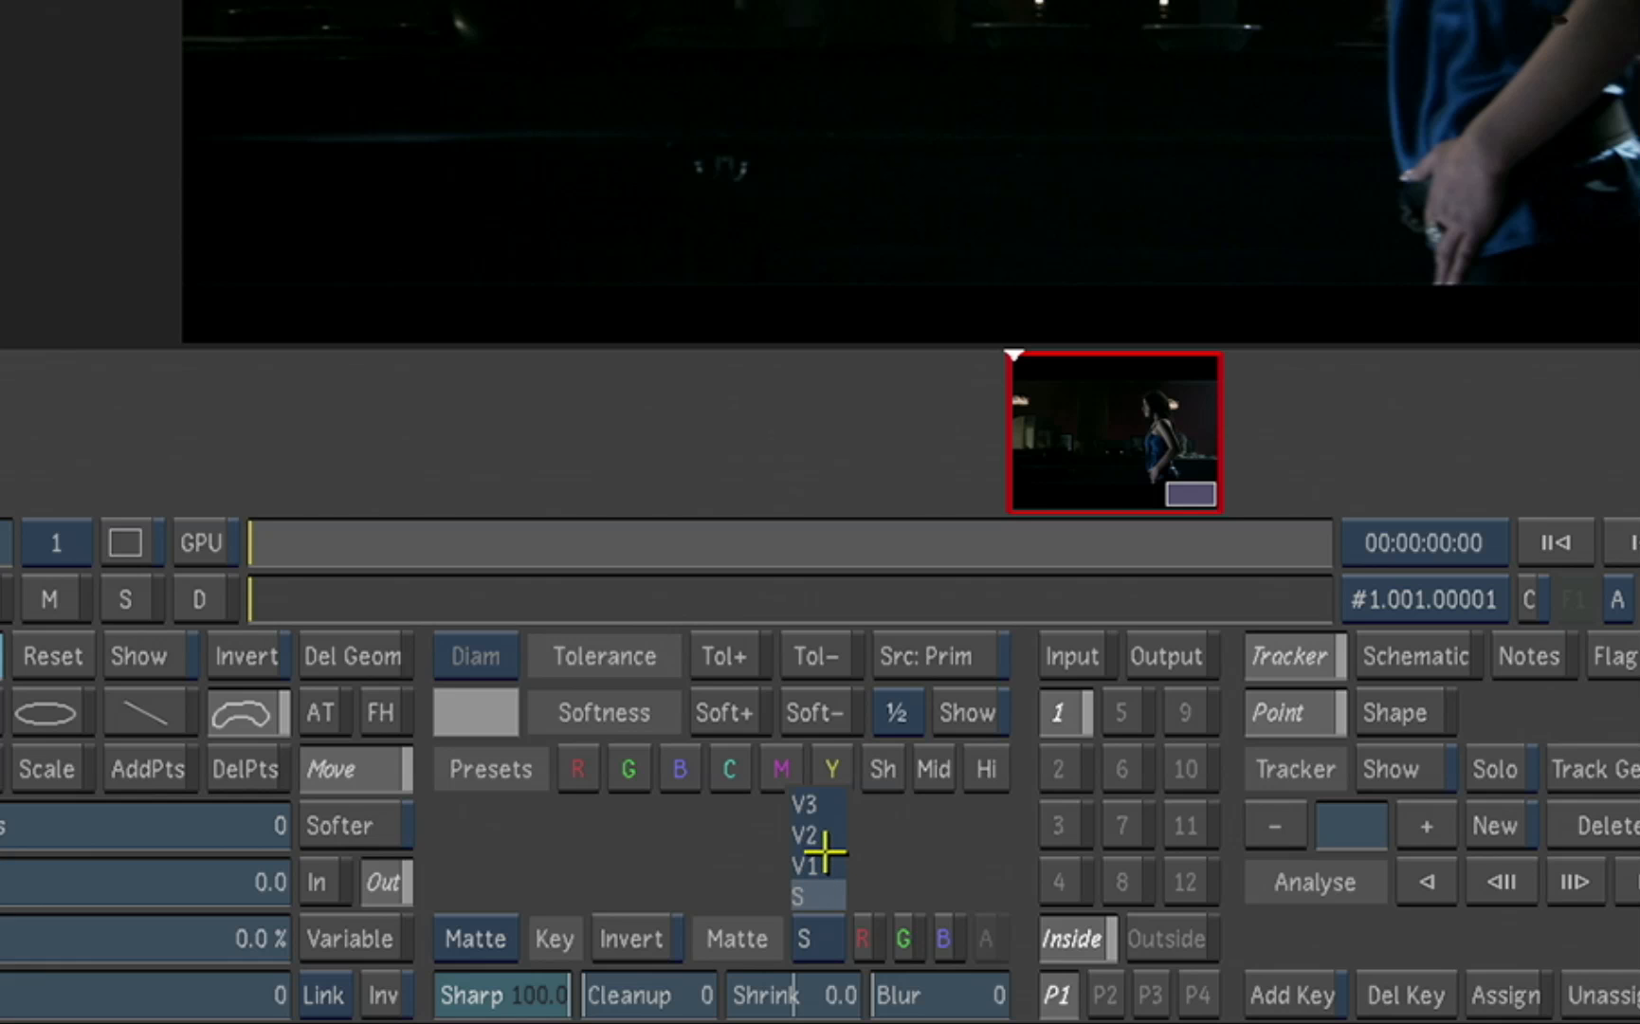
pyautogui.click(827, 836)
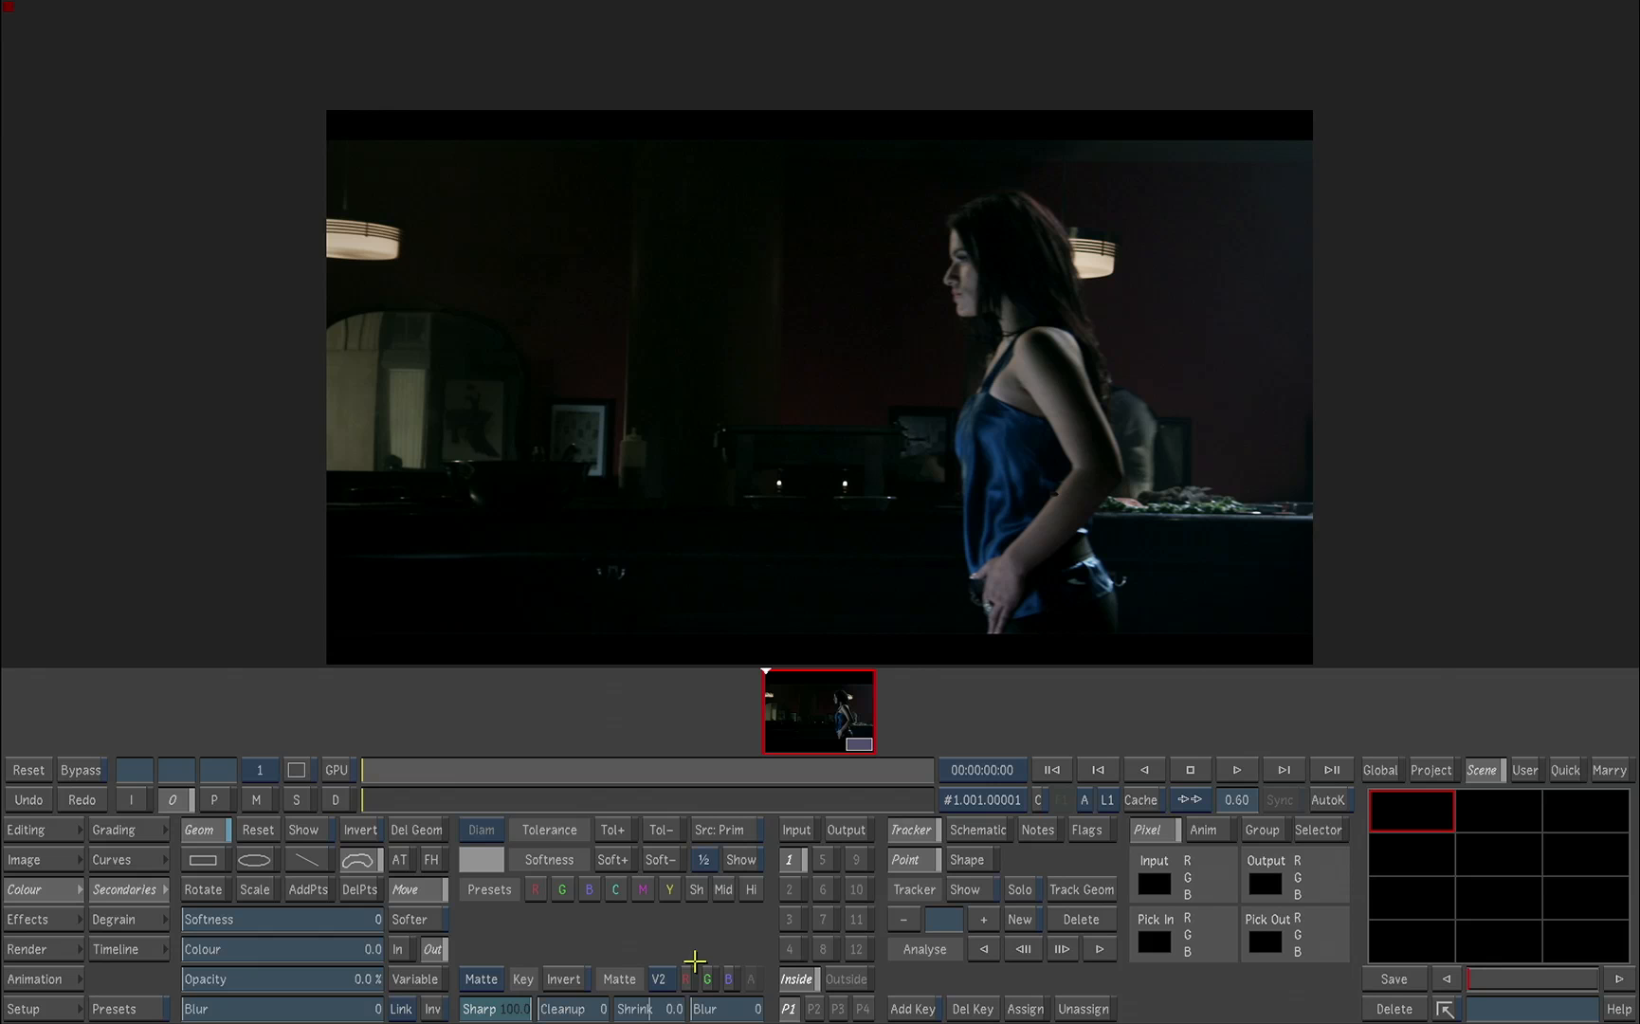
pyautogui.click(258, 799)
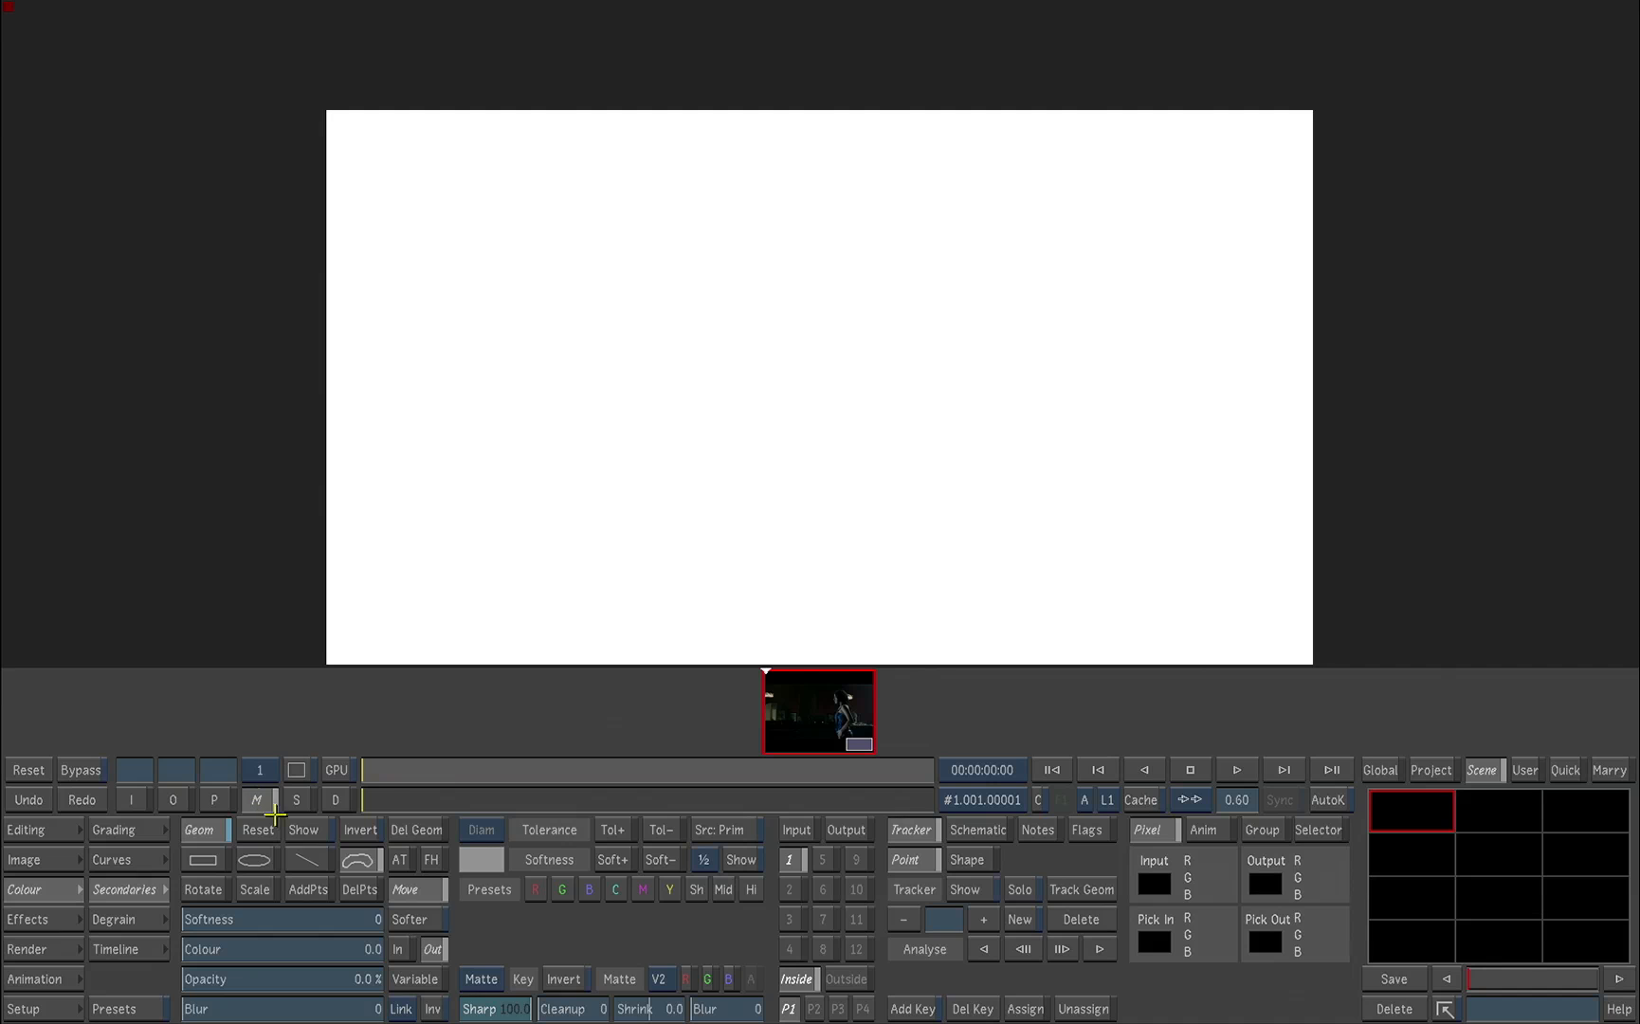
pyautogui.click(730, 980)
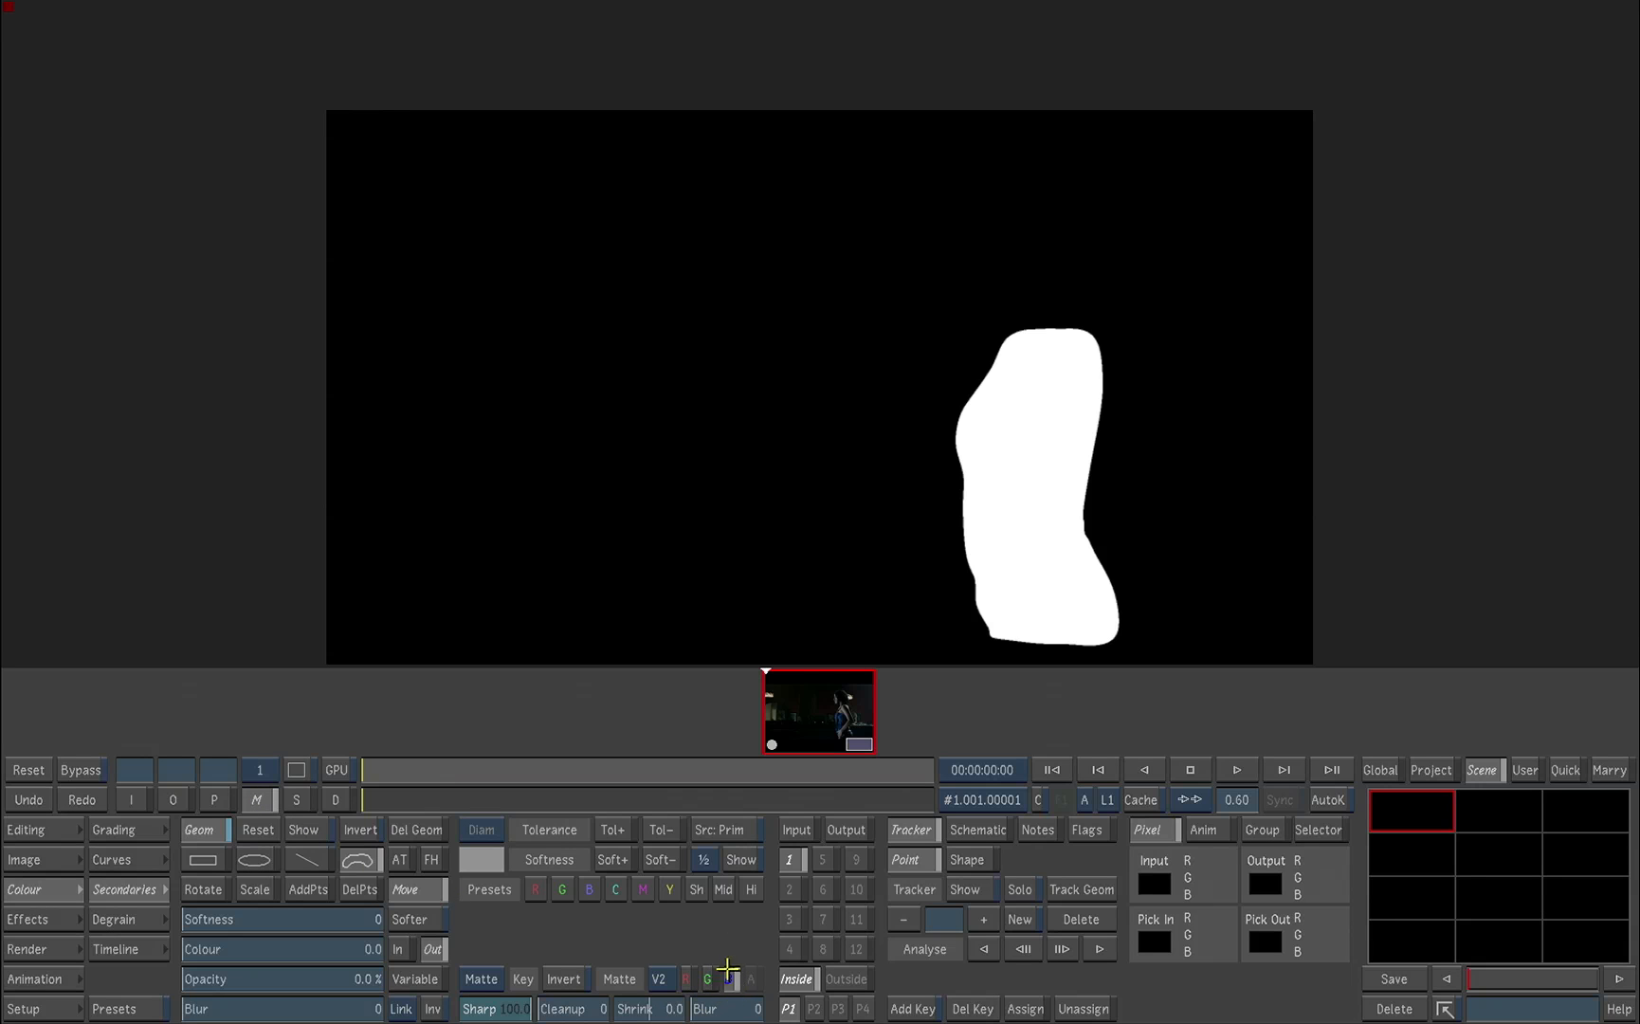
# Step: Return to the output view, sample the woman's blue top and raise that hue on the saturation curve
pyautogui.moveTo(384, 763); pyautogui.dragTo(331, 798)
pyautogui.click(175, 805)
pyautogui.click(148, 833)
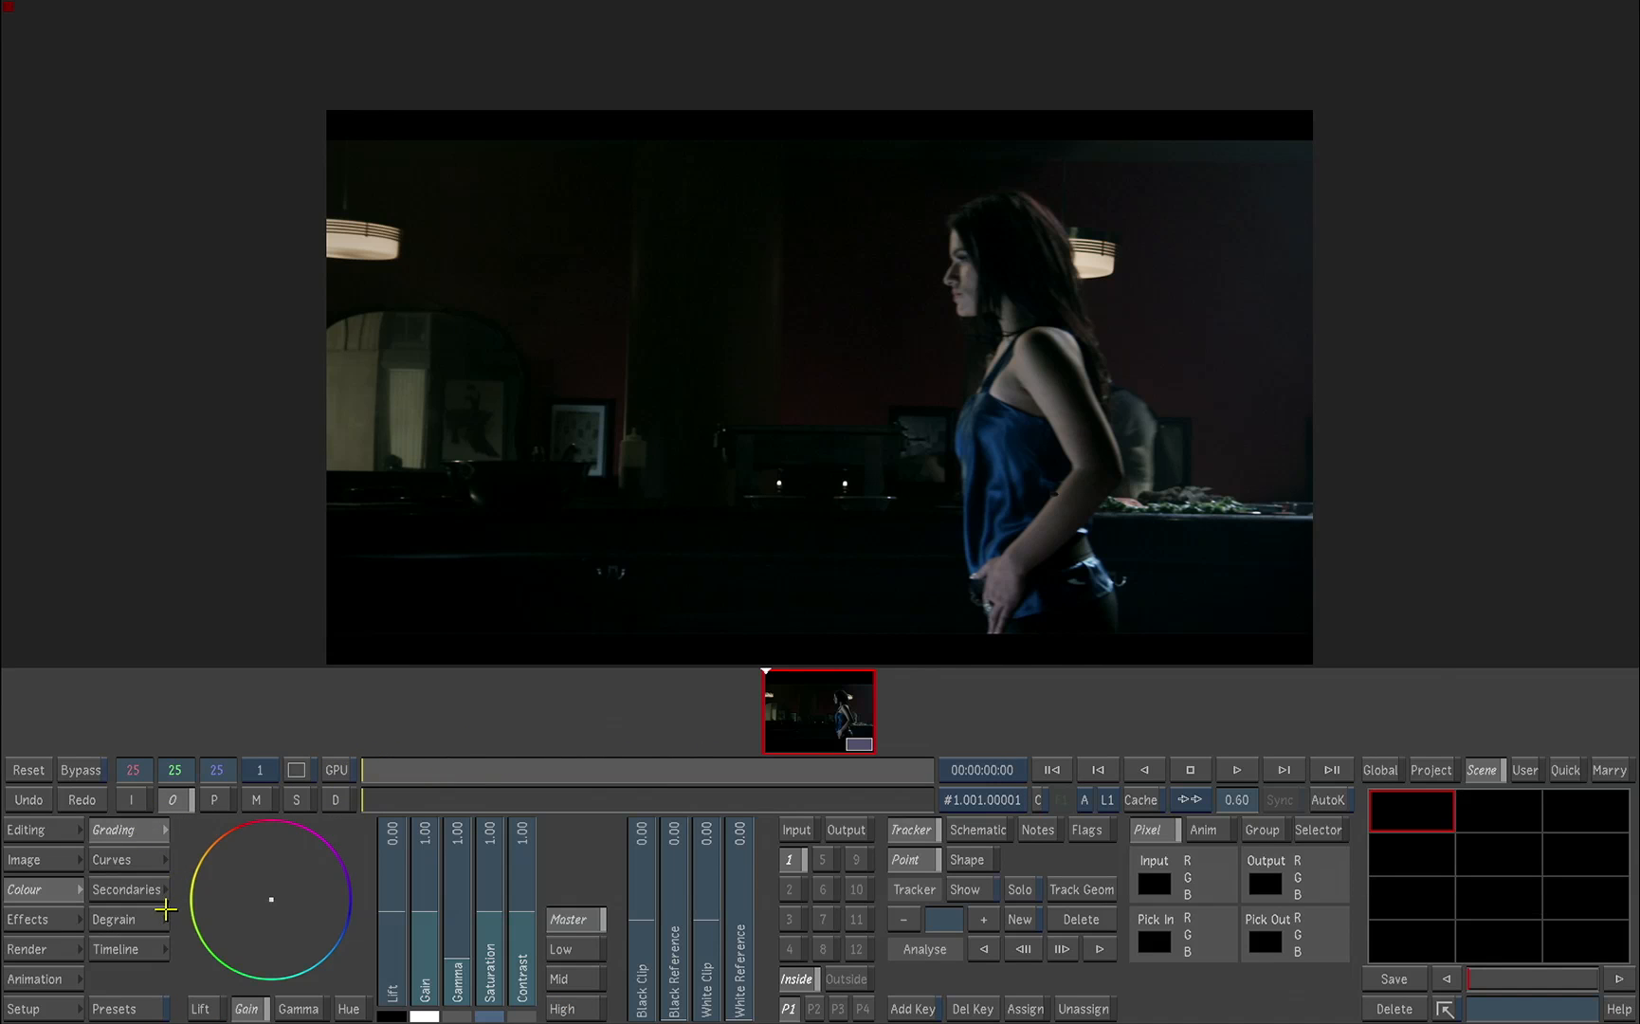
pyautogui.click(147, 862)
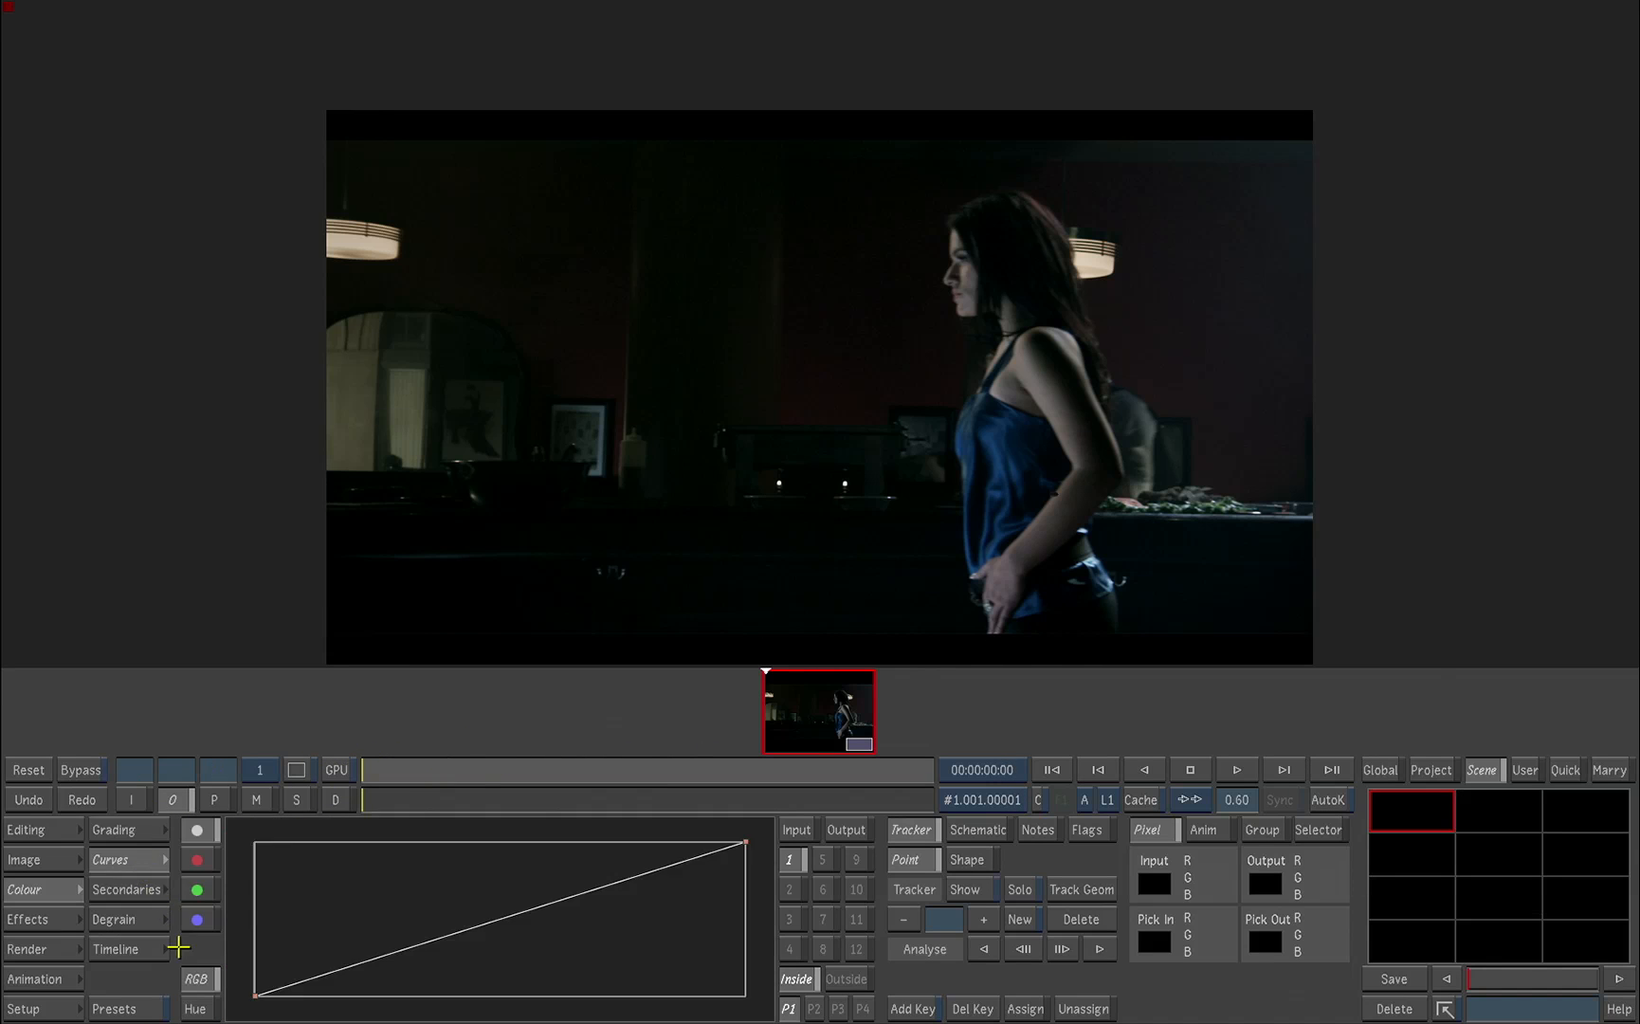
pyautogui.click(199, 1006)
pyautogui.click(195, 887)
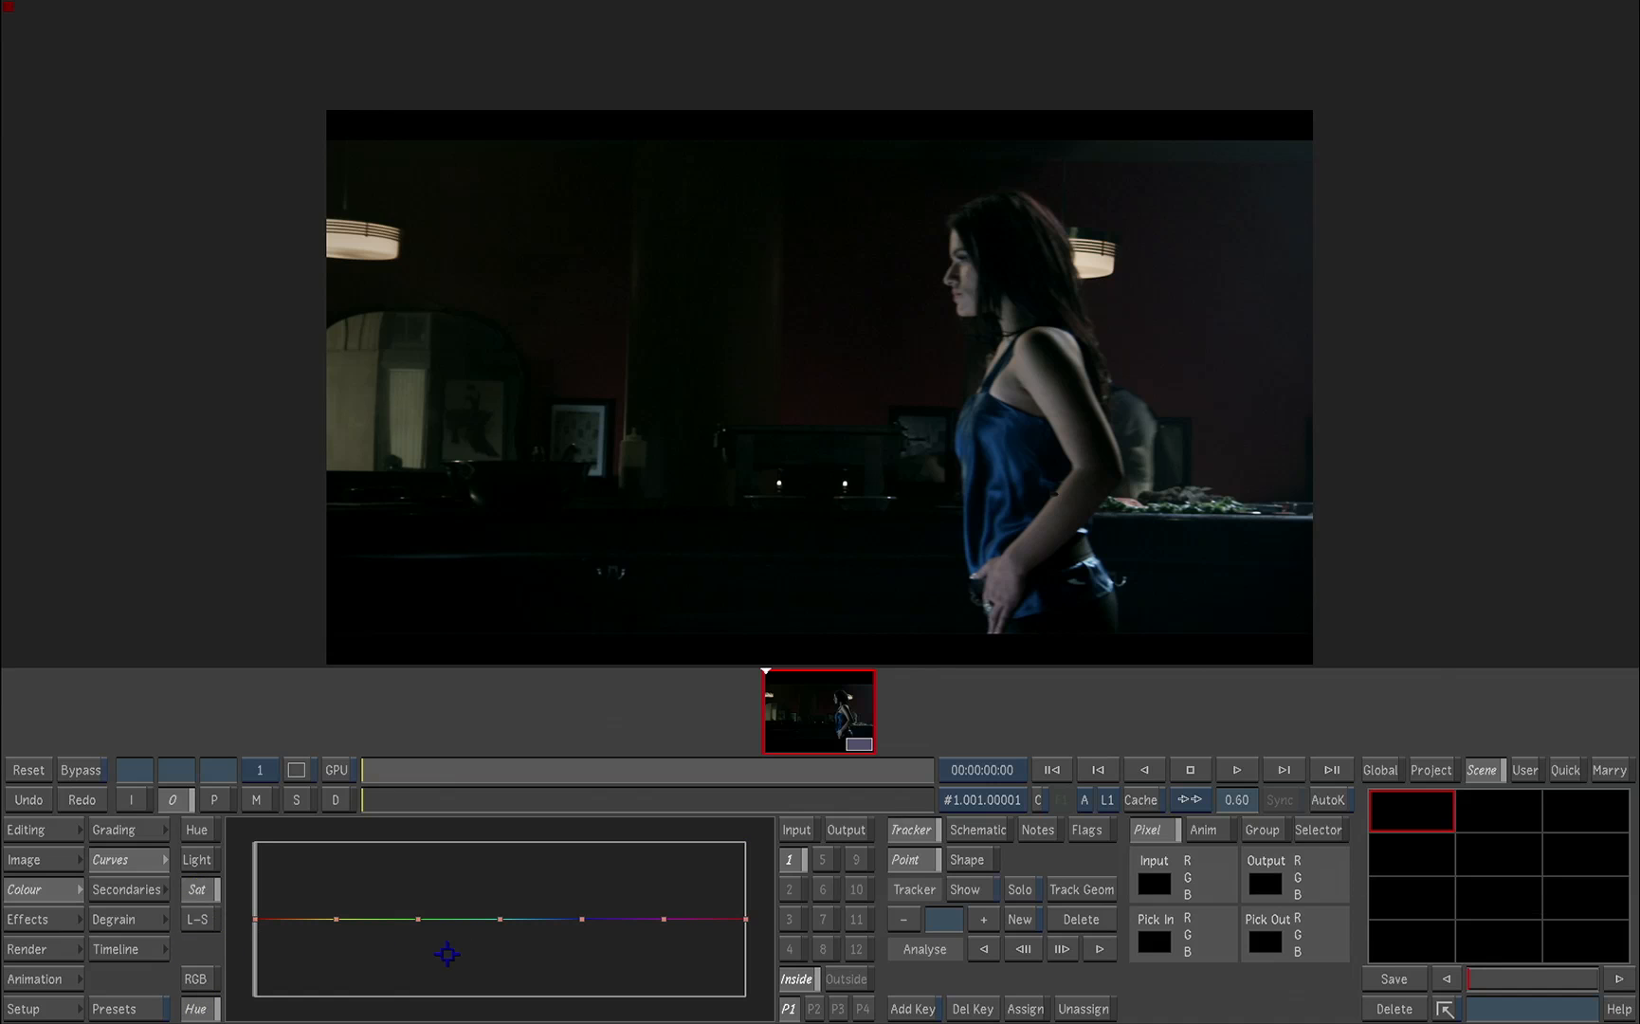
pyautogui.moveTo(979, 461); pyautogui.dragTo(1007, 482)
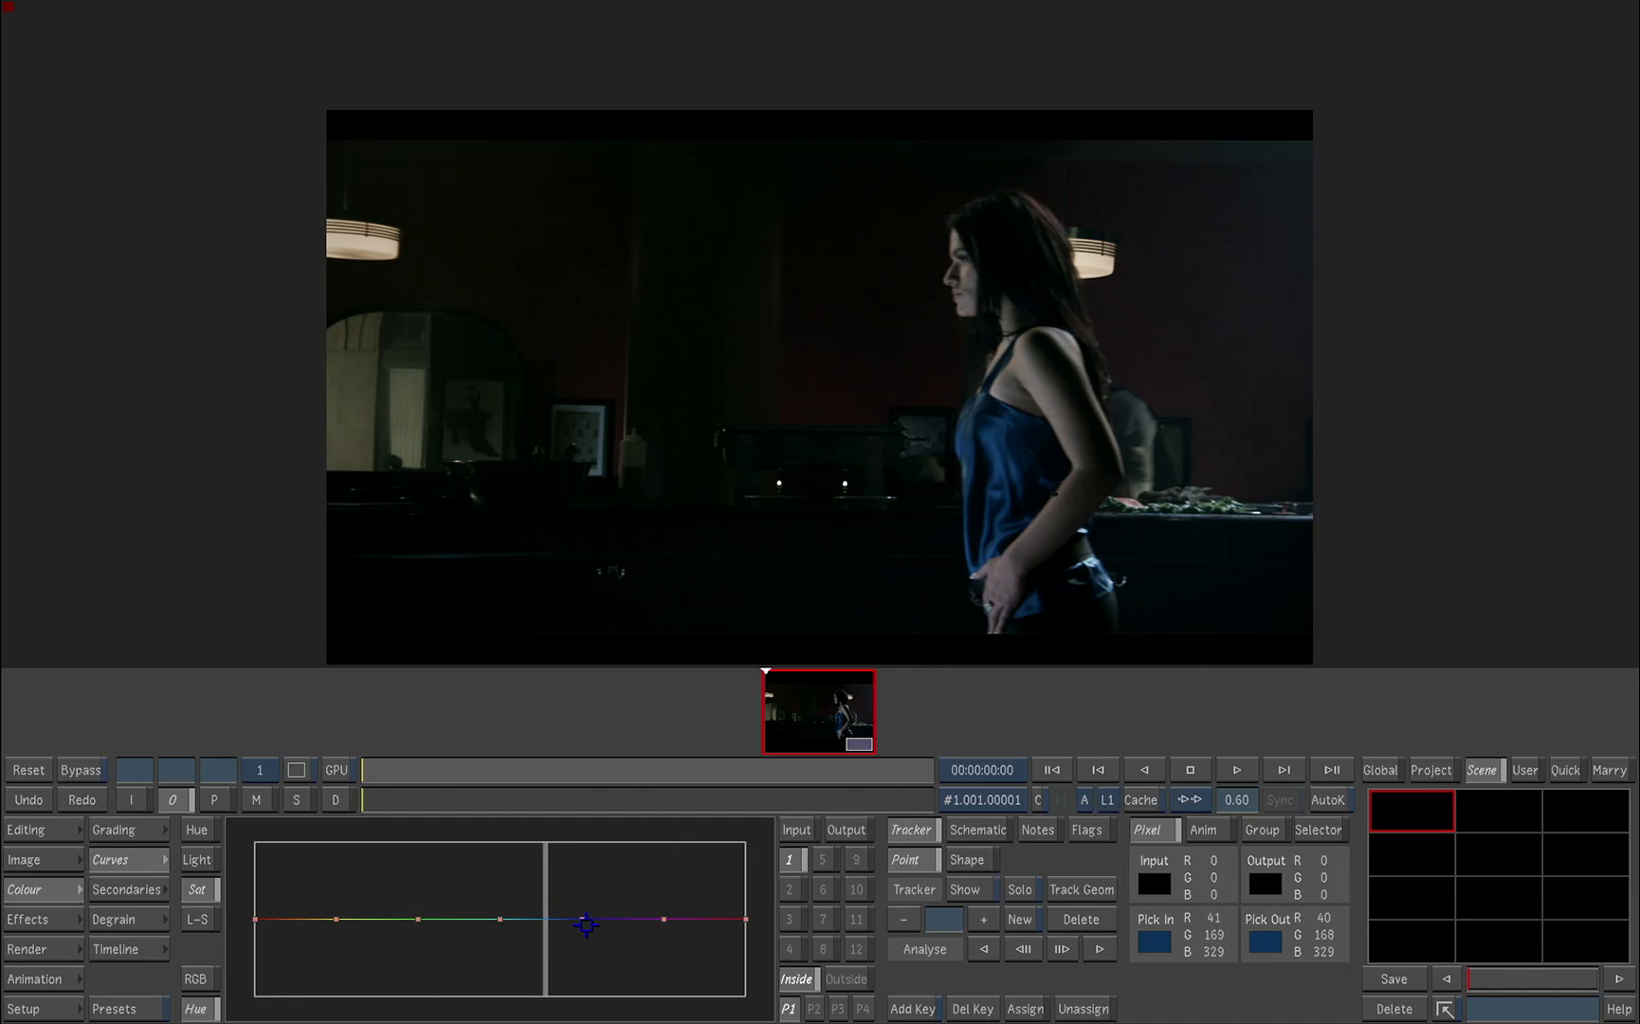
pyautogui.moveTo(585, 924); pyautogui.dragTo(547, 852)
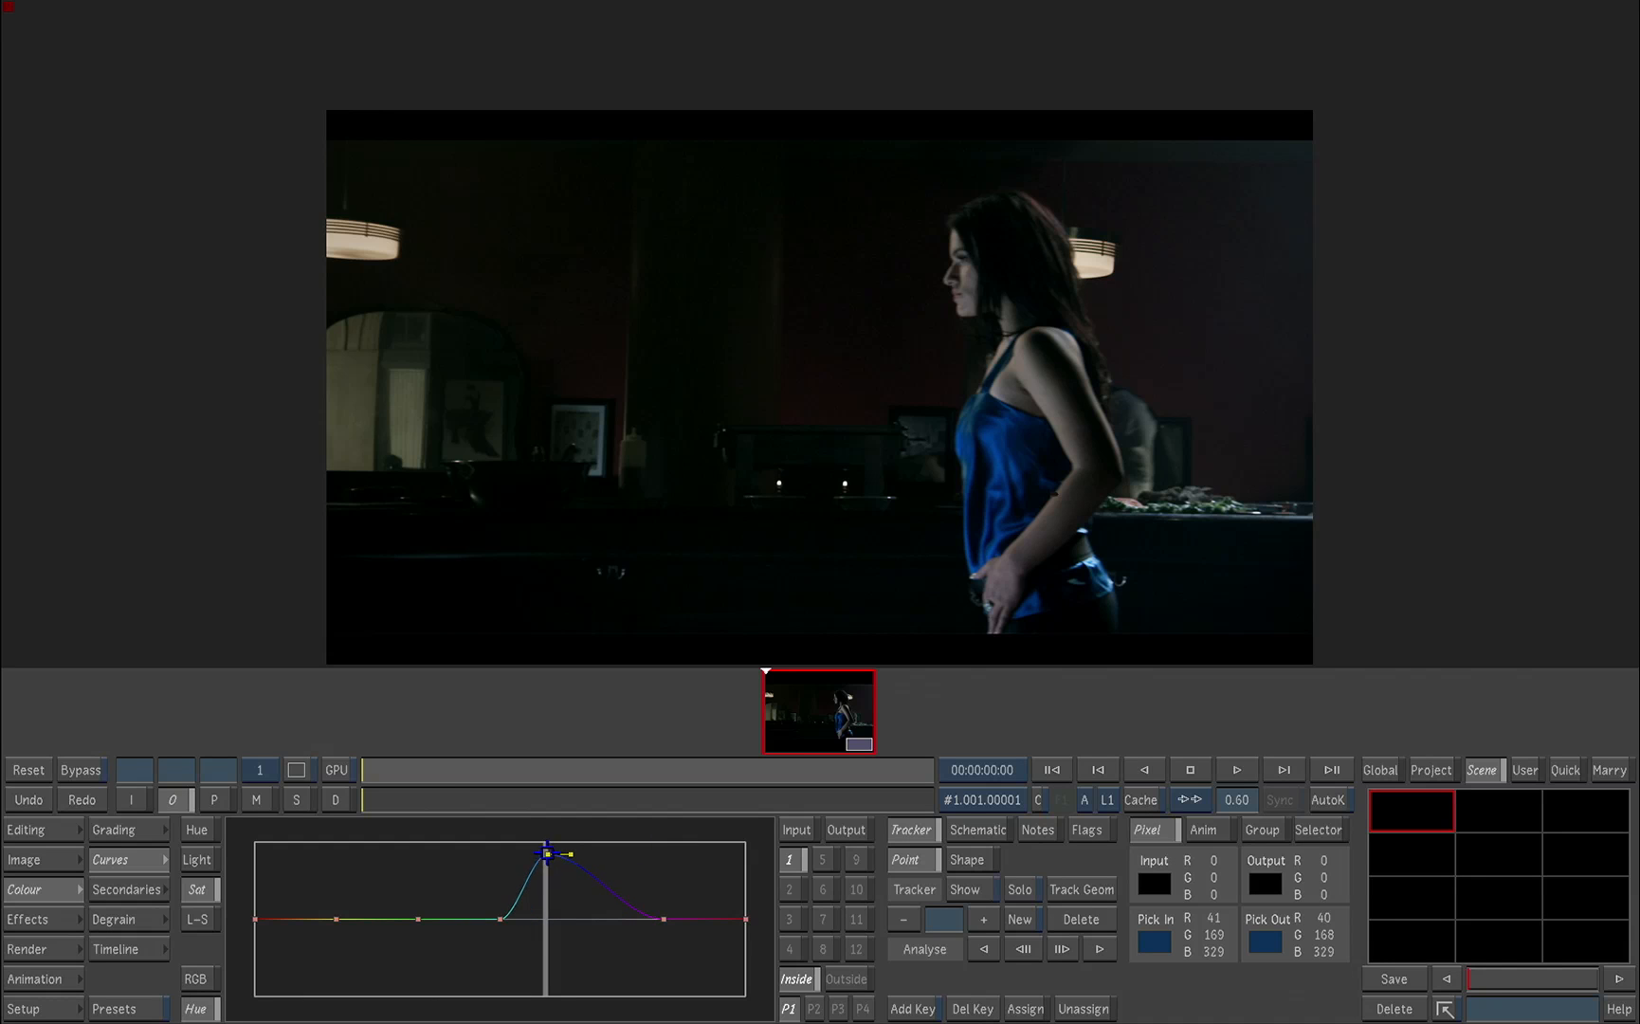
# Step: Set secondary 1's Saturation to about 1.91 and play the clip to check the blue top
pyautogui.click(131, 830)
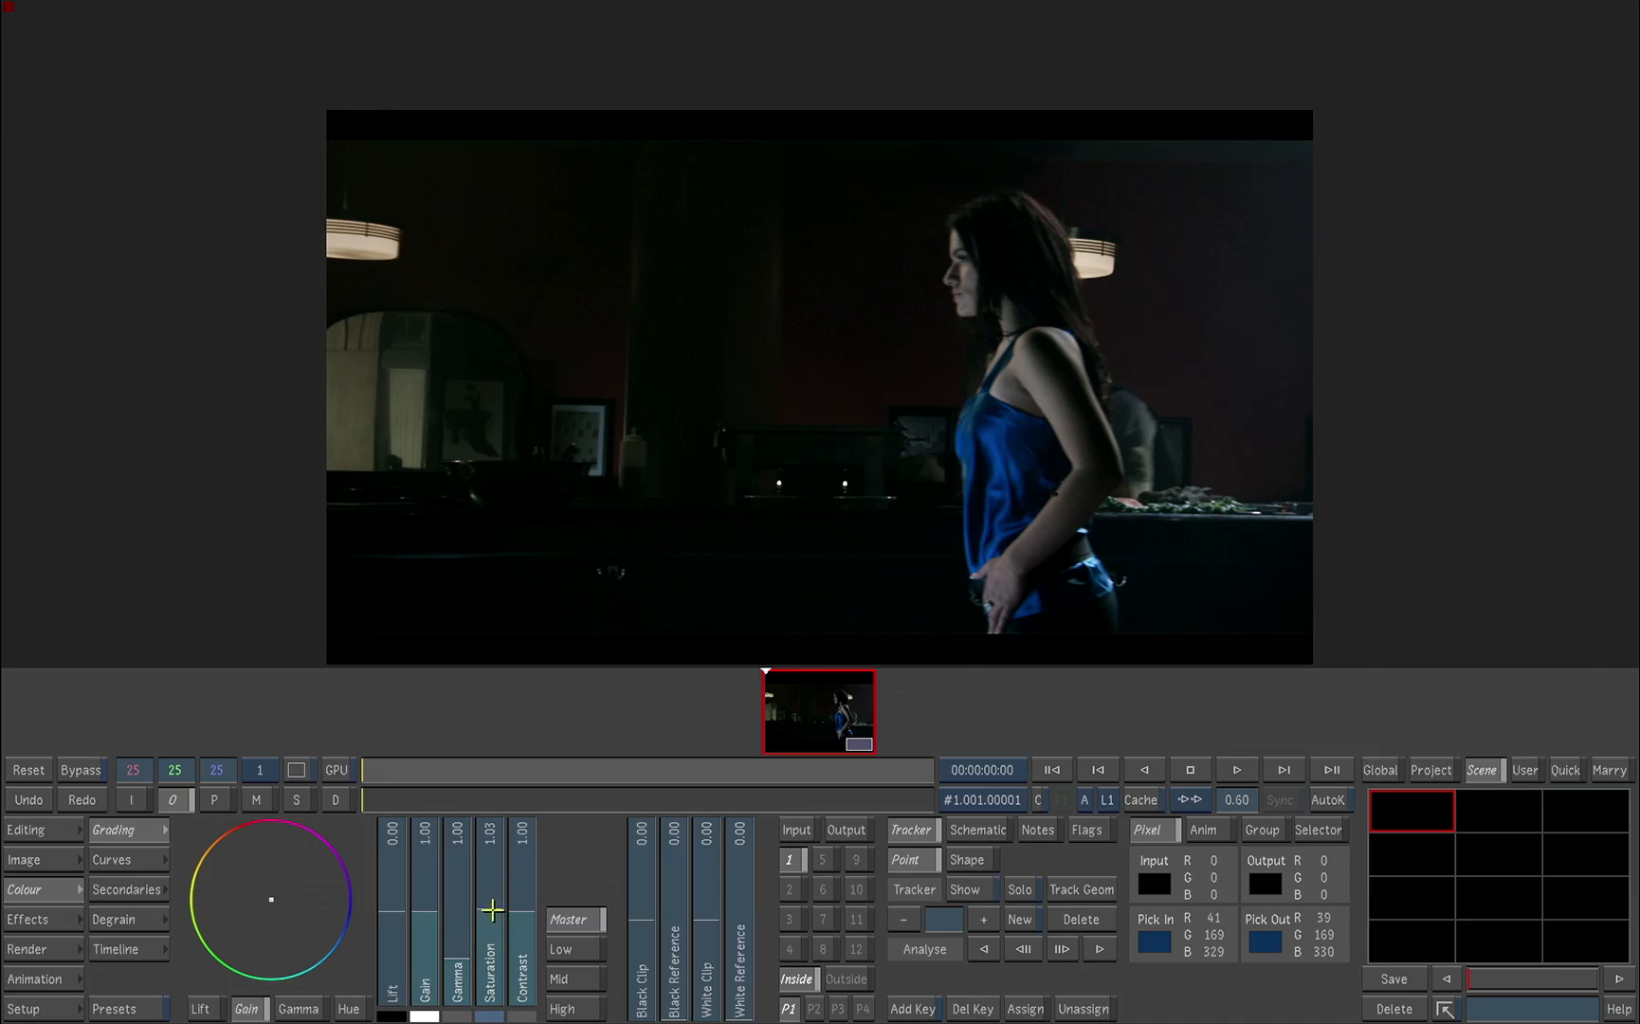
pyautogui.moveTo(491, 909); pyautogui.dragTo(492, 840)
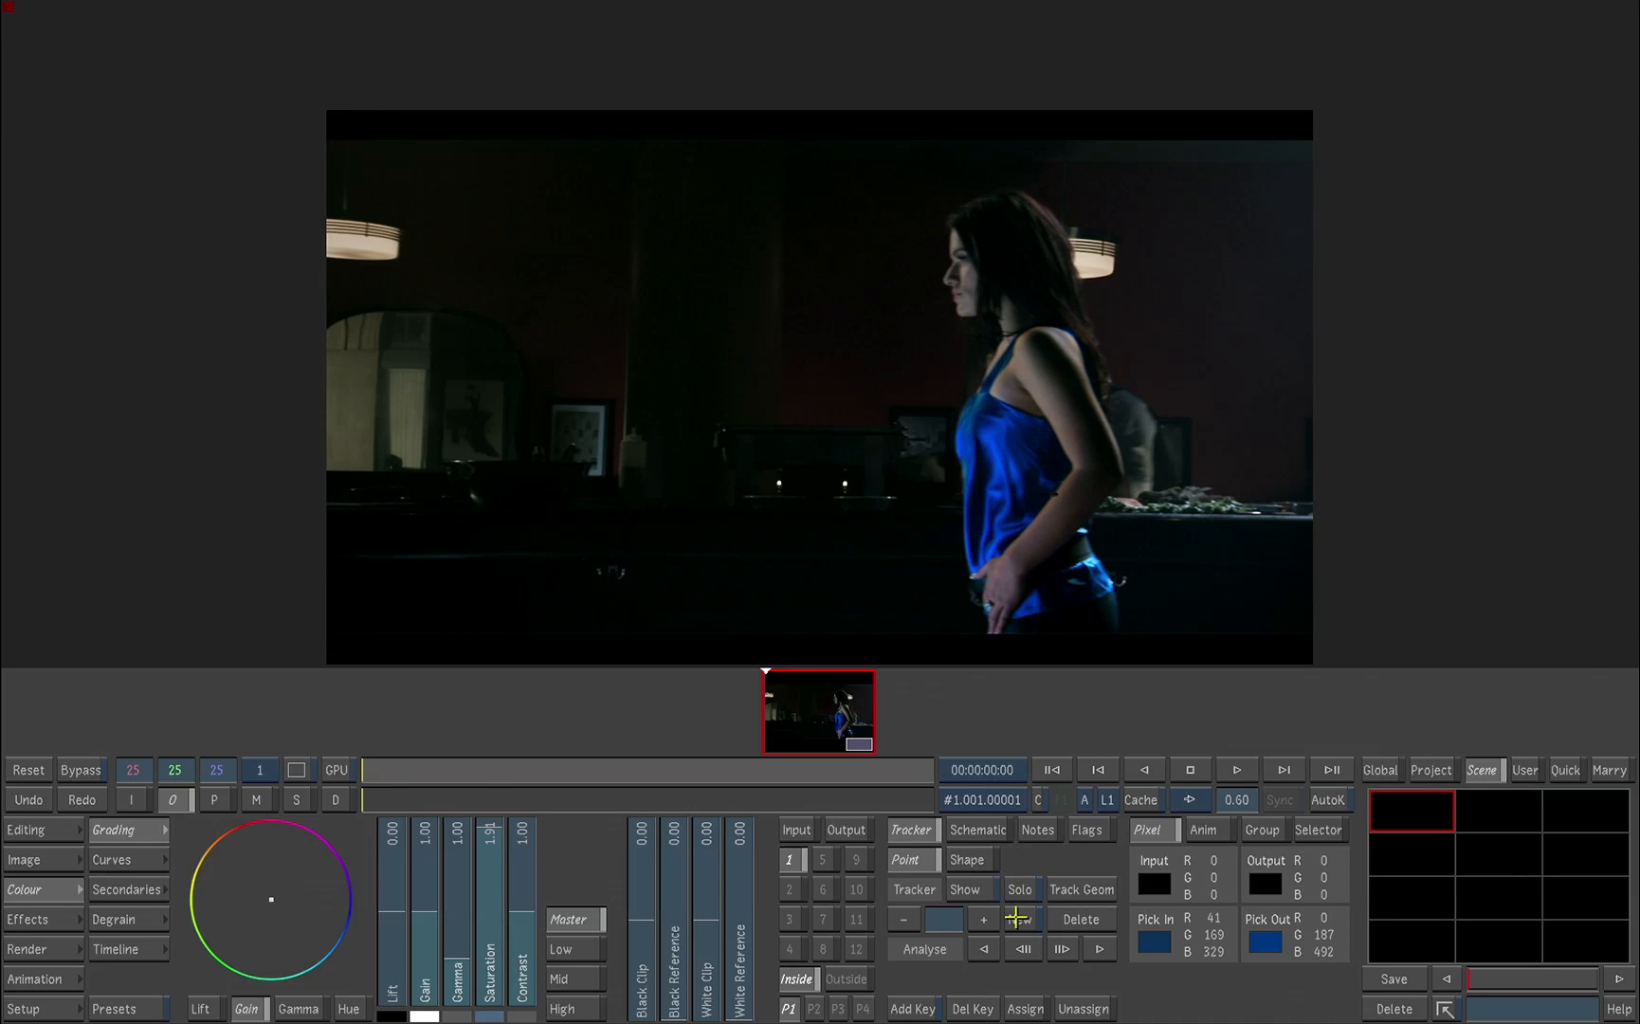
pyautogui.press('space')
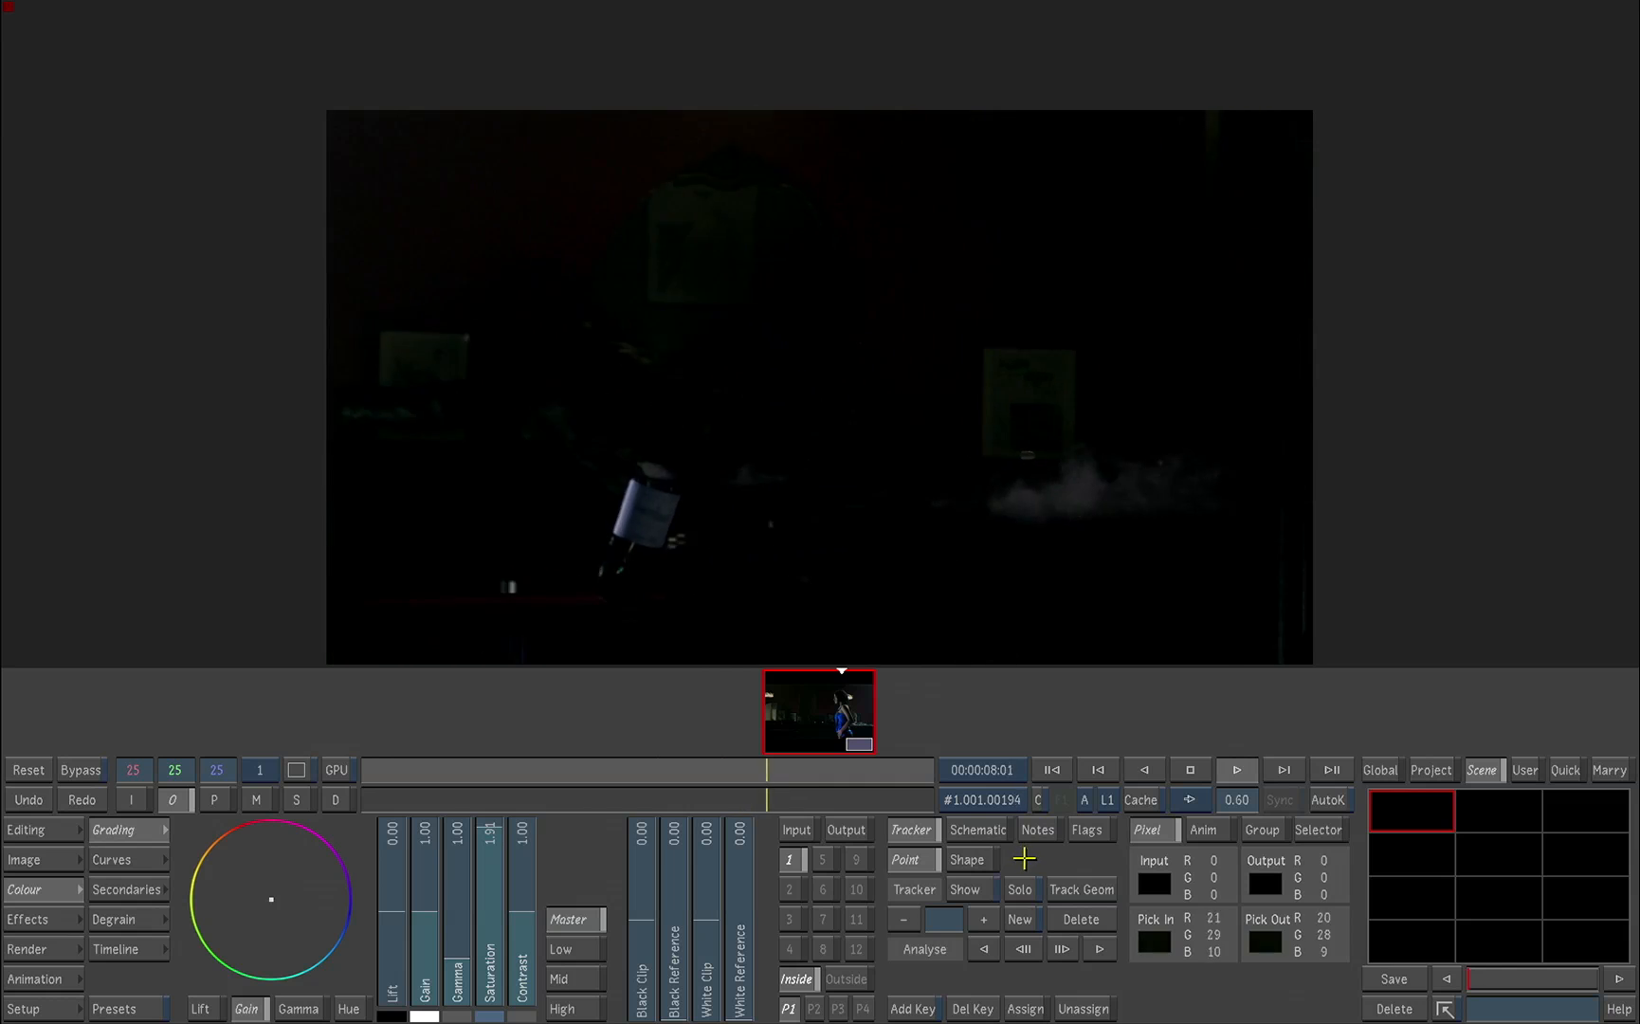
# Step: Go to frame 174 and set secondary 2's matte to the red channel of V3, checking it in the matte view
pyautogui.moveTo(770, 780); pyautogui.dragTo(724, 768)
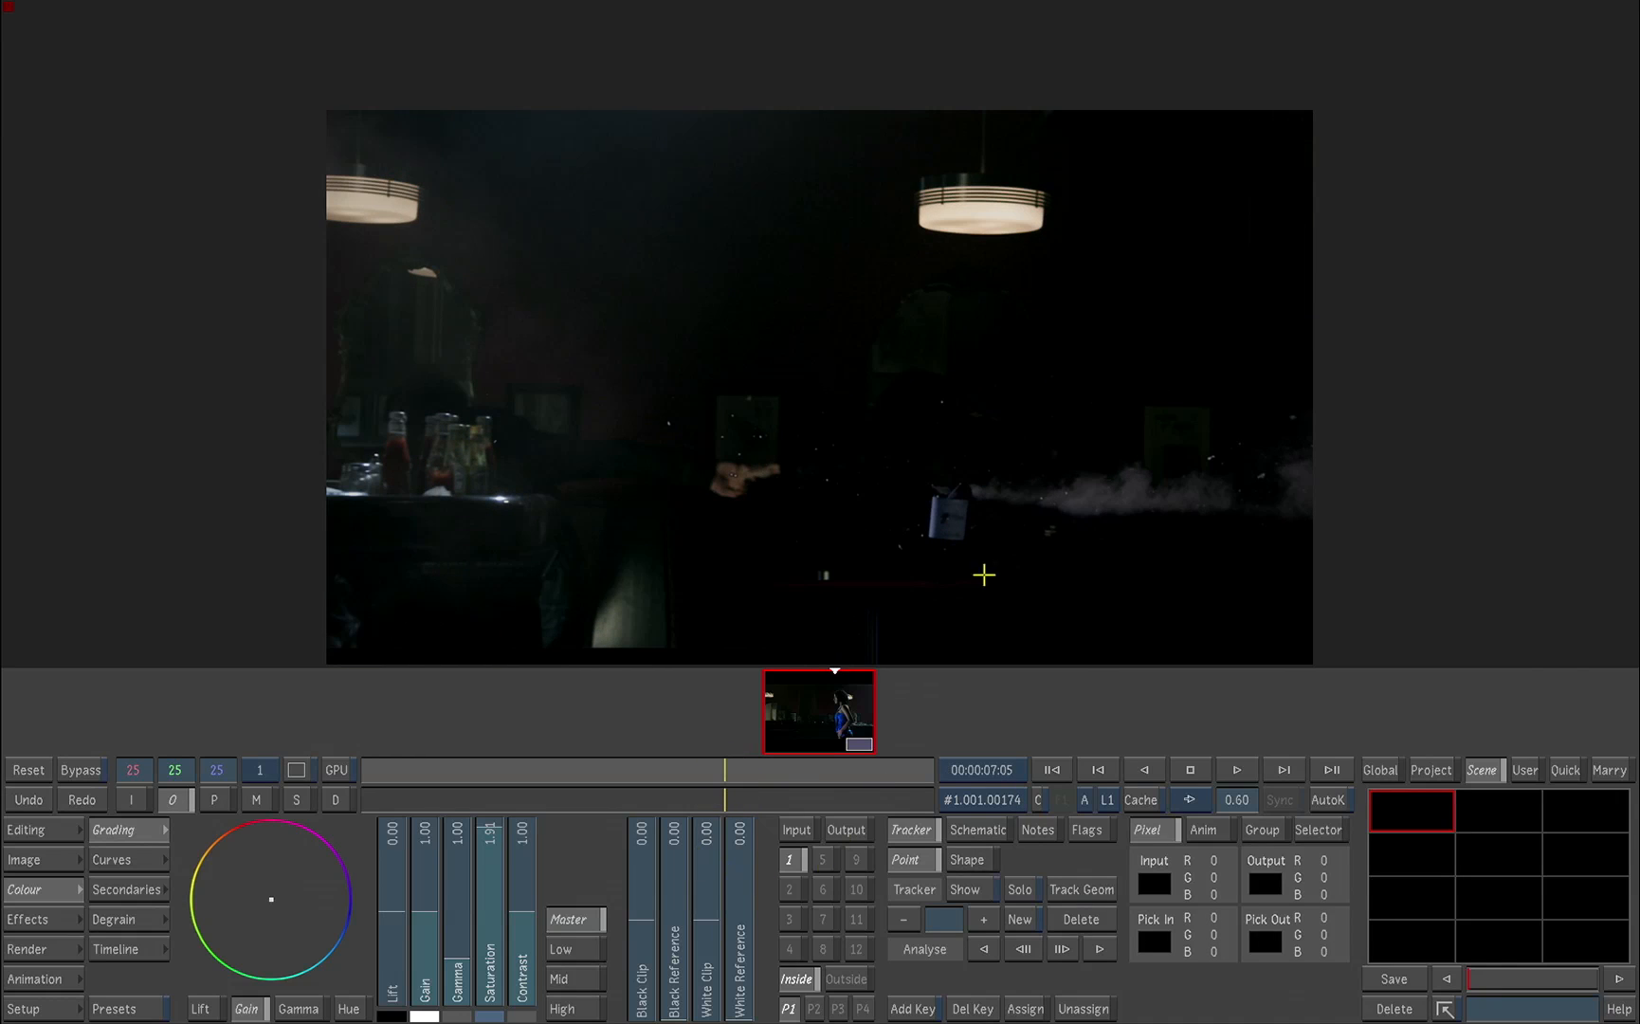
pyautogui.click(791, 887)
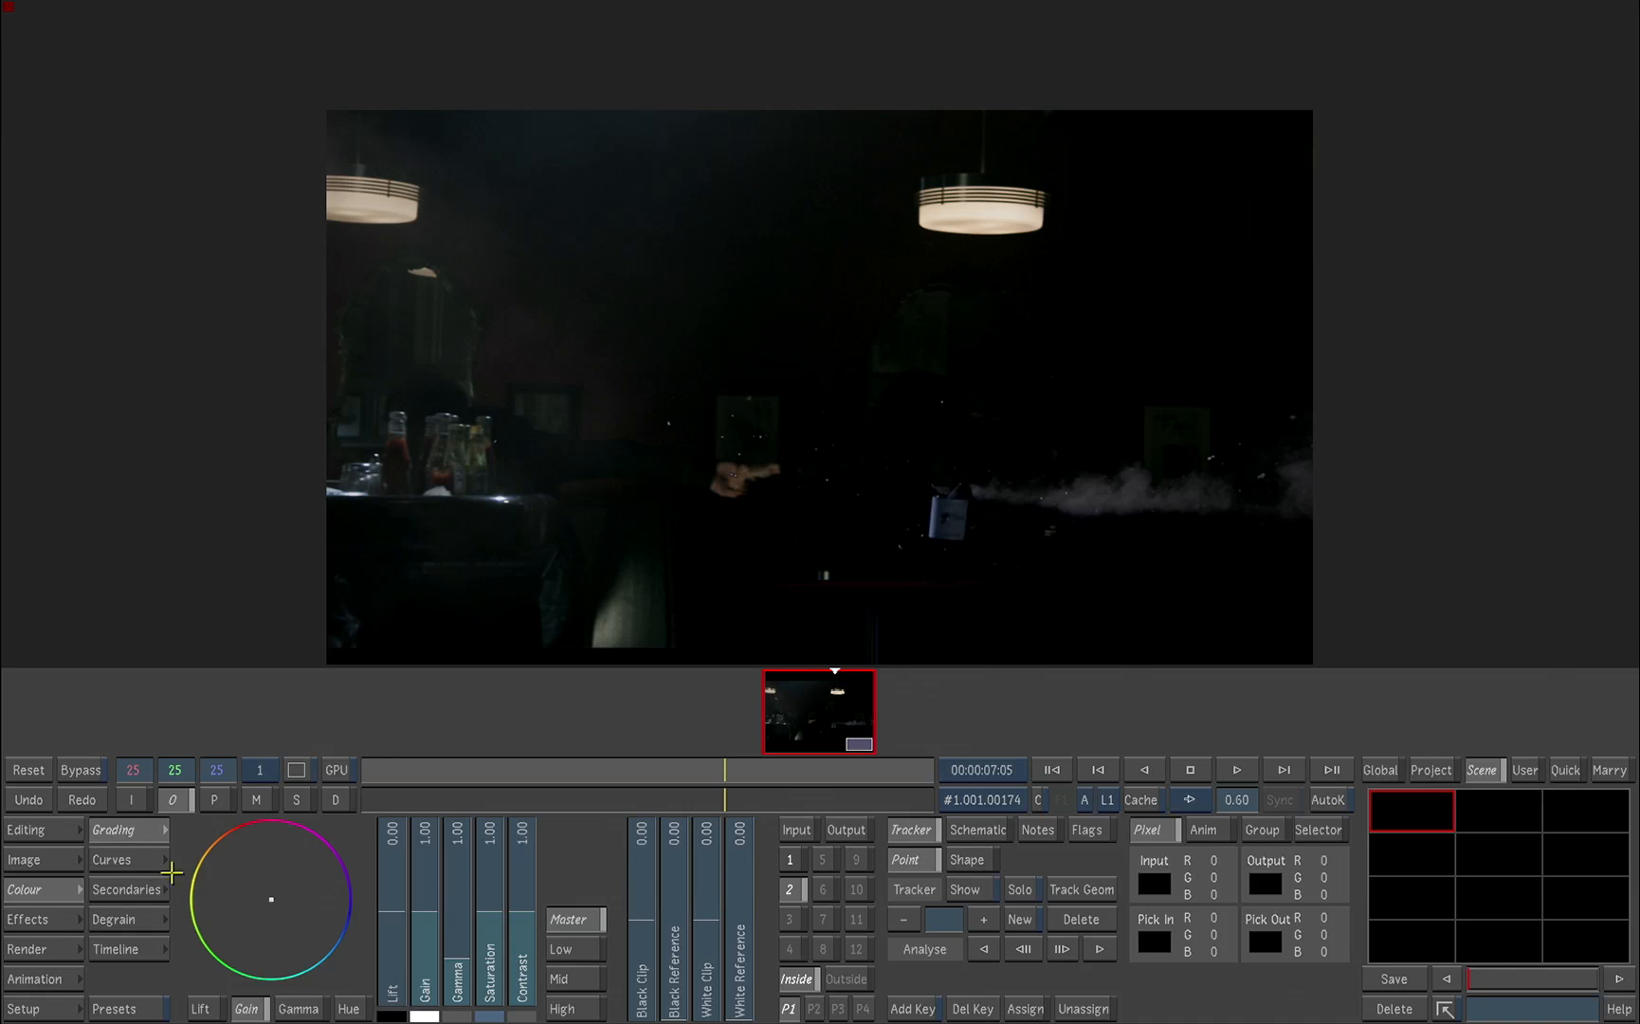
pyautogui.click(141, 891)
pyautogui.click(257, 799)
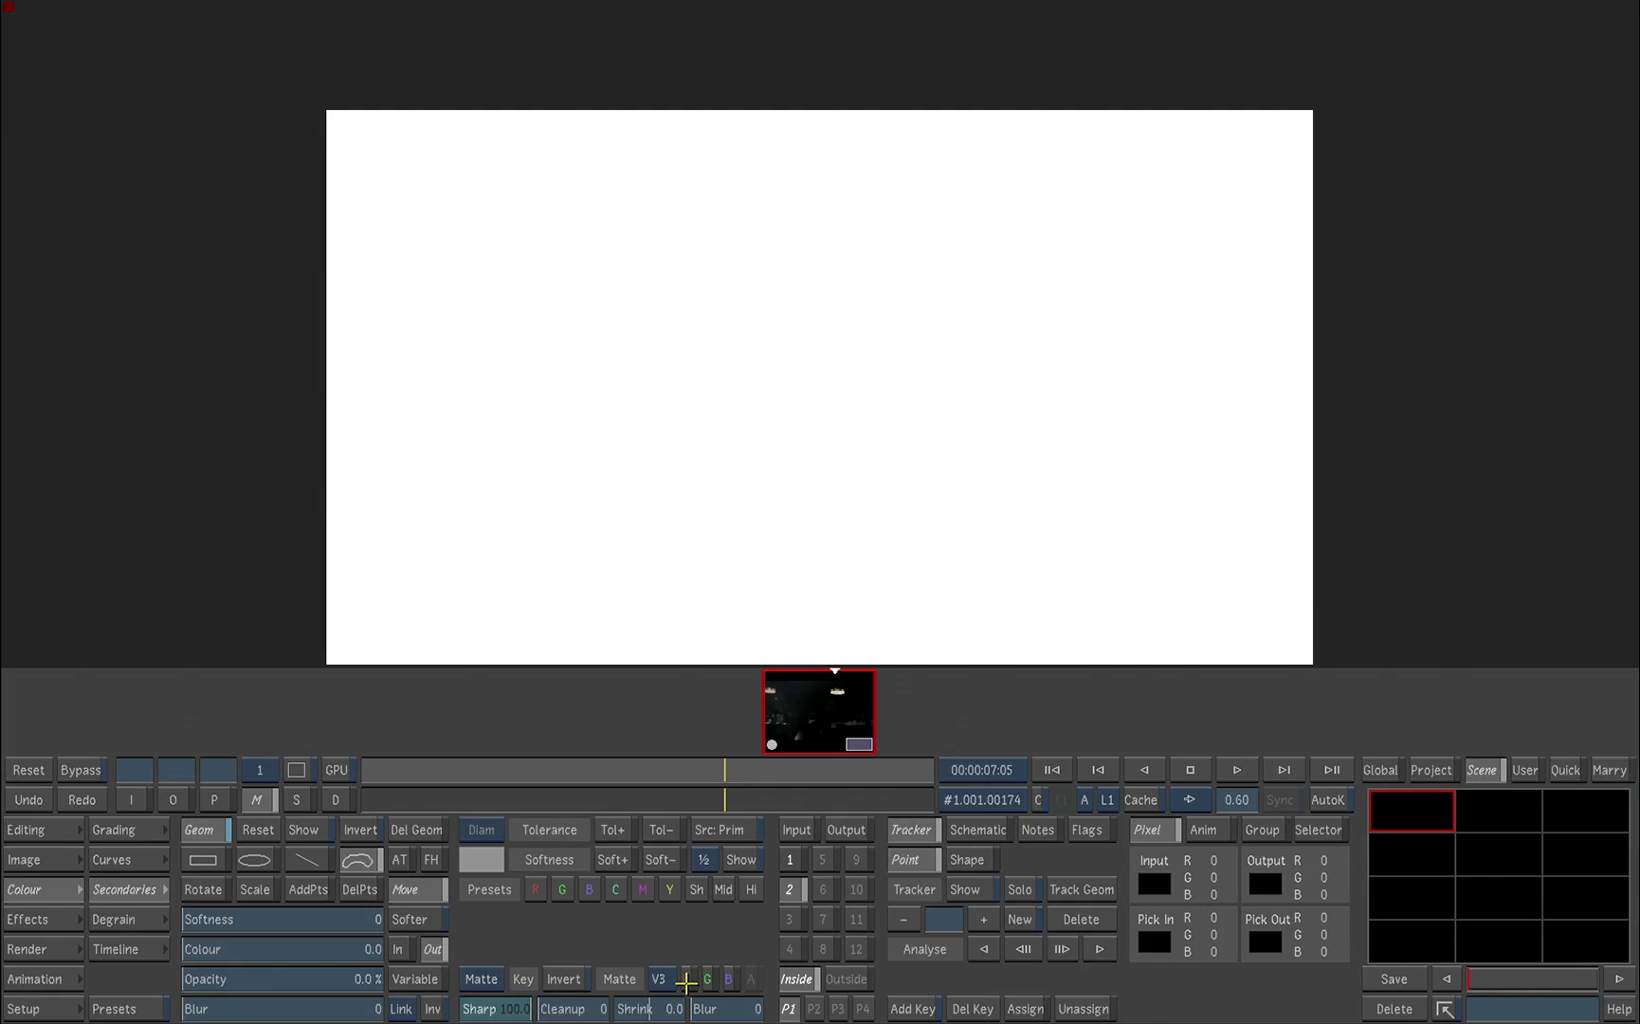
pyautogui.click(686, 980)
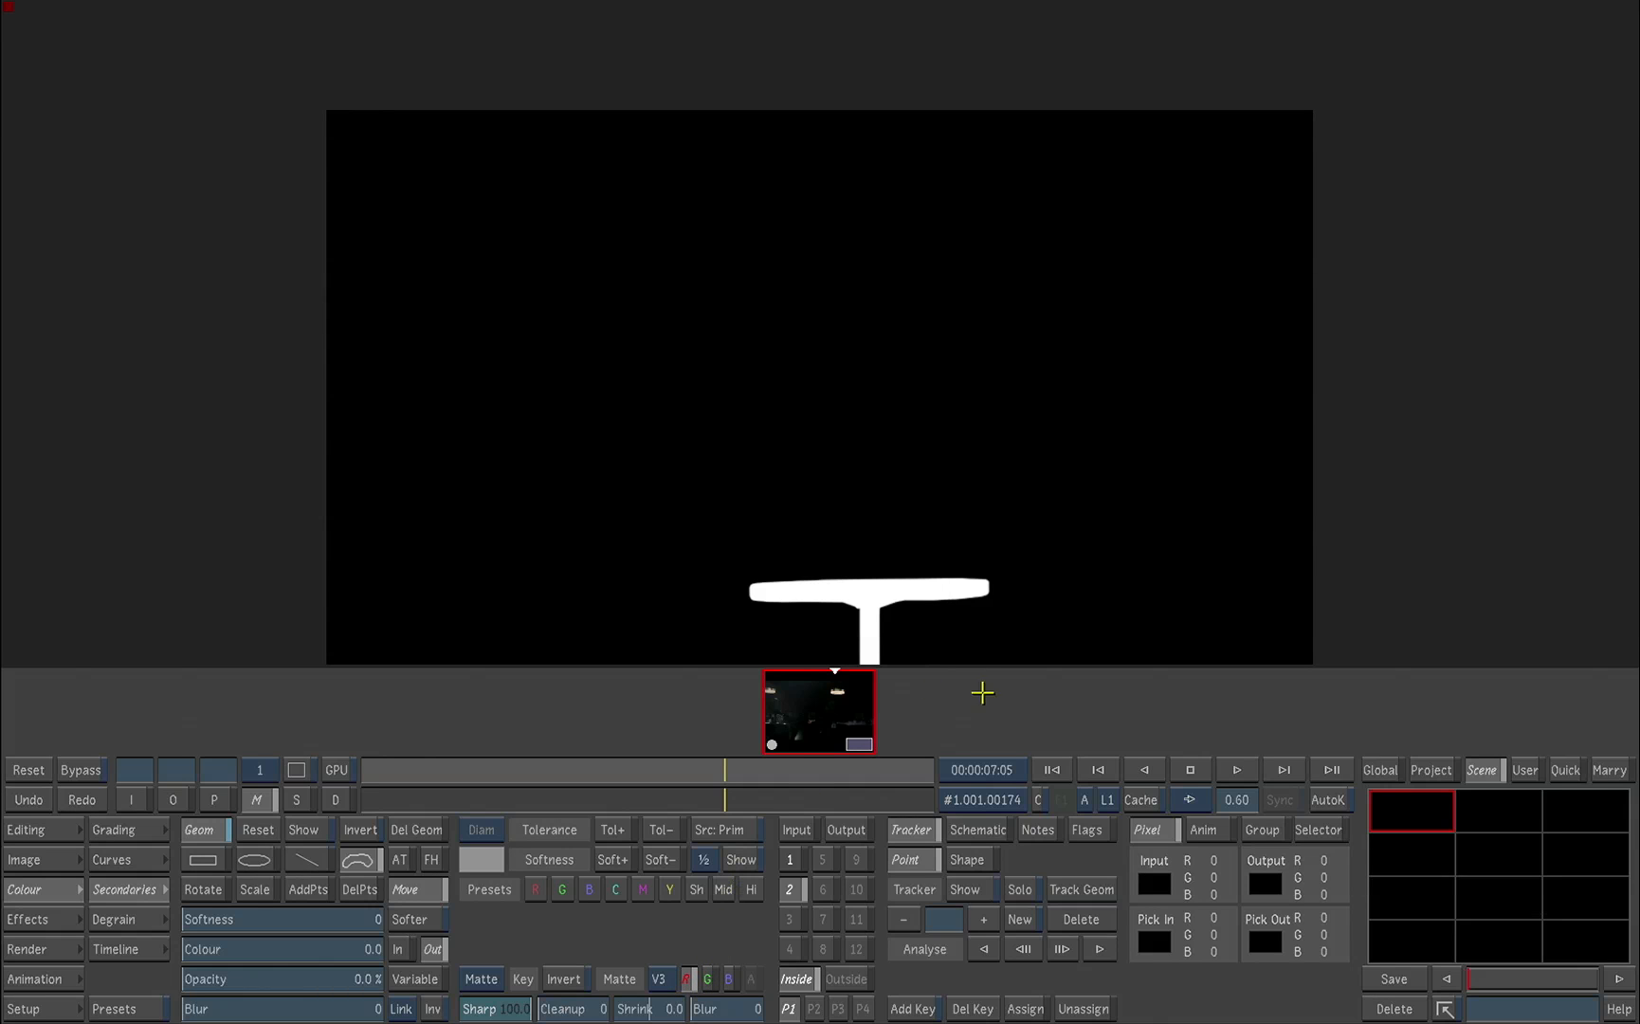
# Step: Return to the output view and raise secondary 2's Gain to brighten the red table
pyautogui.click(180, 801)
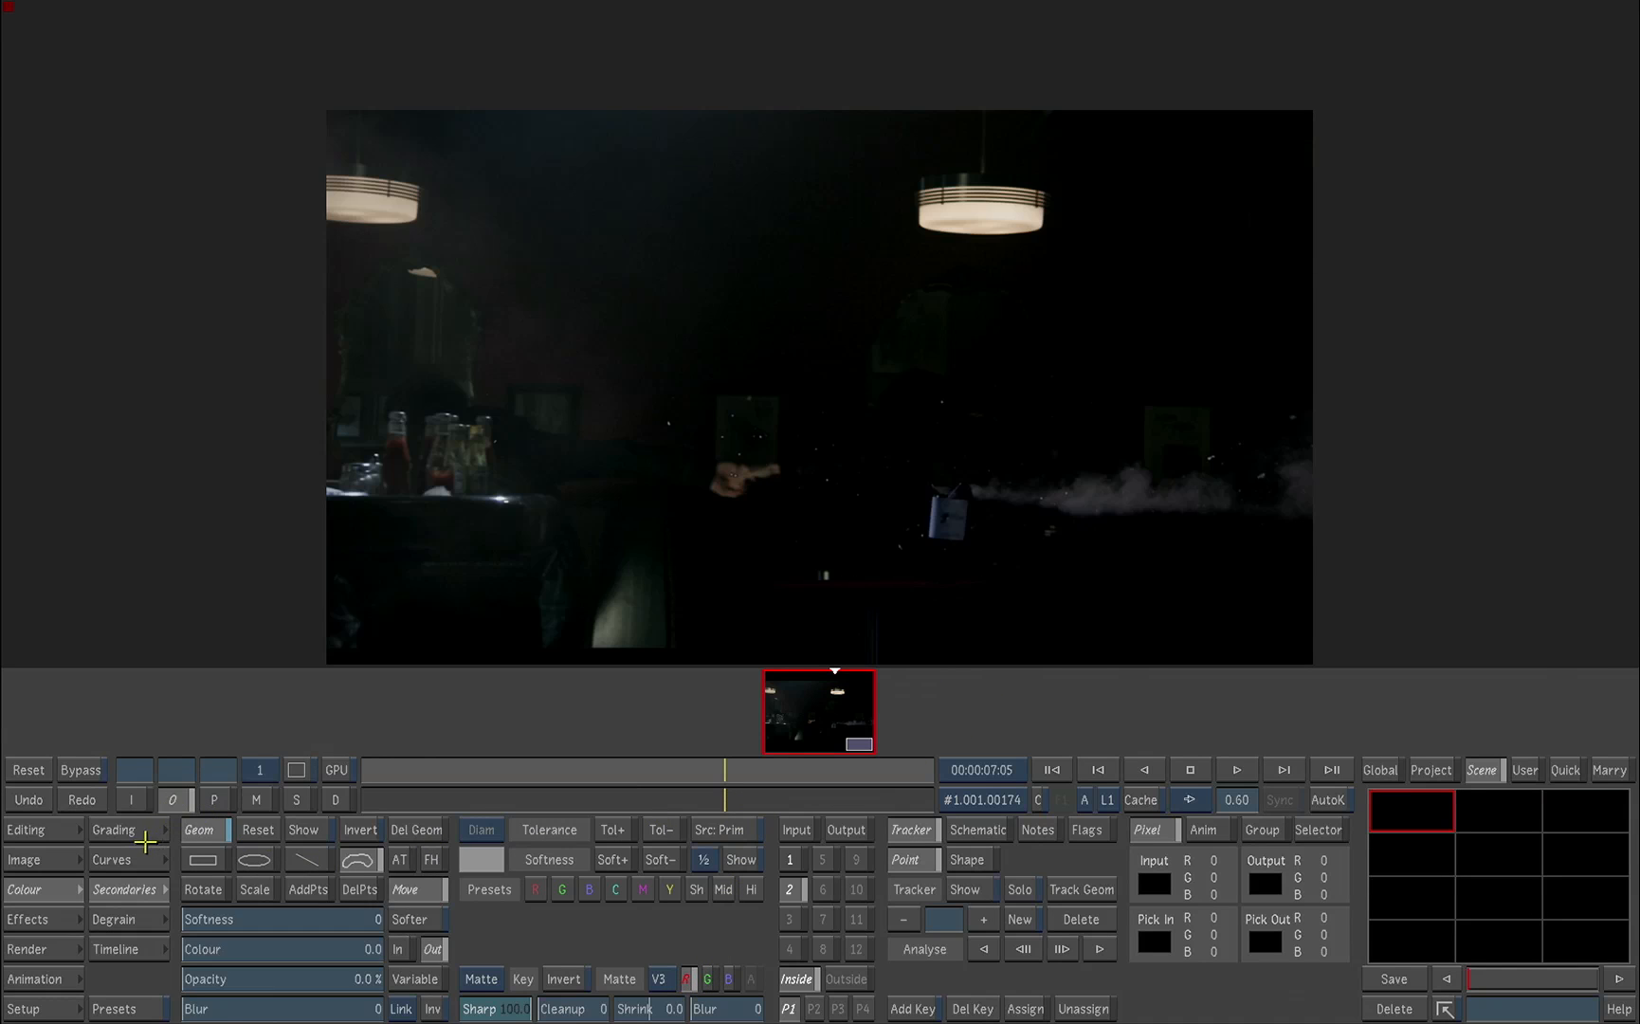
pyautogui.click(142, 834)
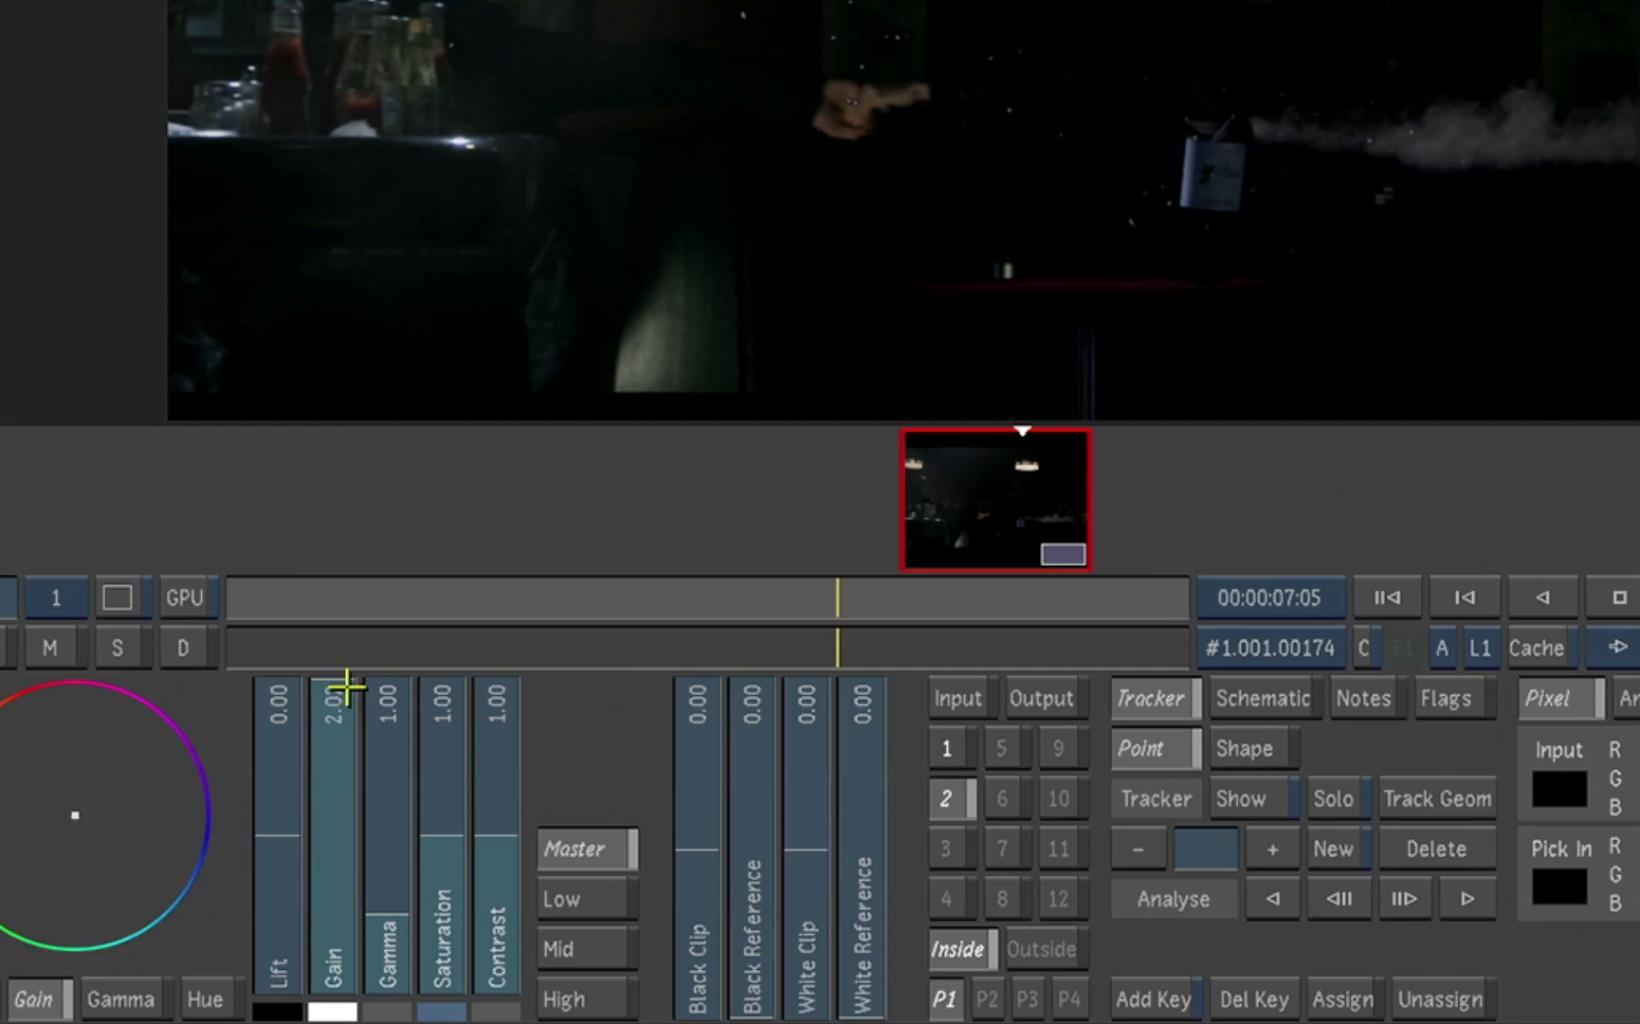
pyautogui.moveTo(429, 819); pyautogui.dragTo(425, 870)
pyautogui.moveTo(334, 766); pyautogui.dragTo(356, 402)
# Step: Set secondary 3's matte to the green channel of V3 and check it in the matte view
pyautogui.click(948, 850)
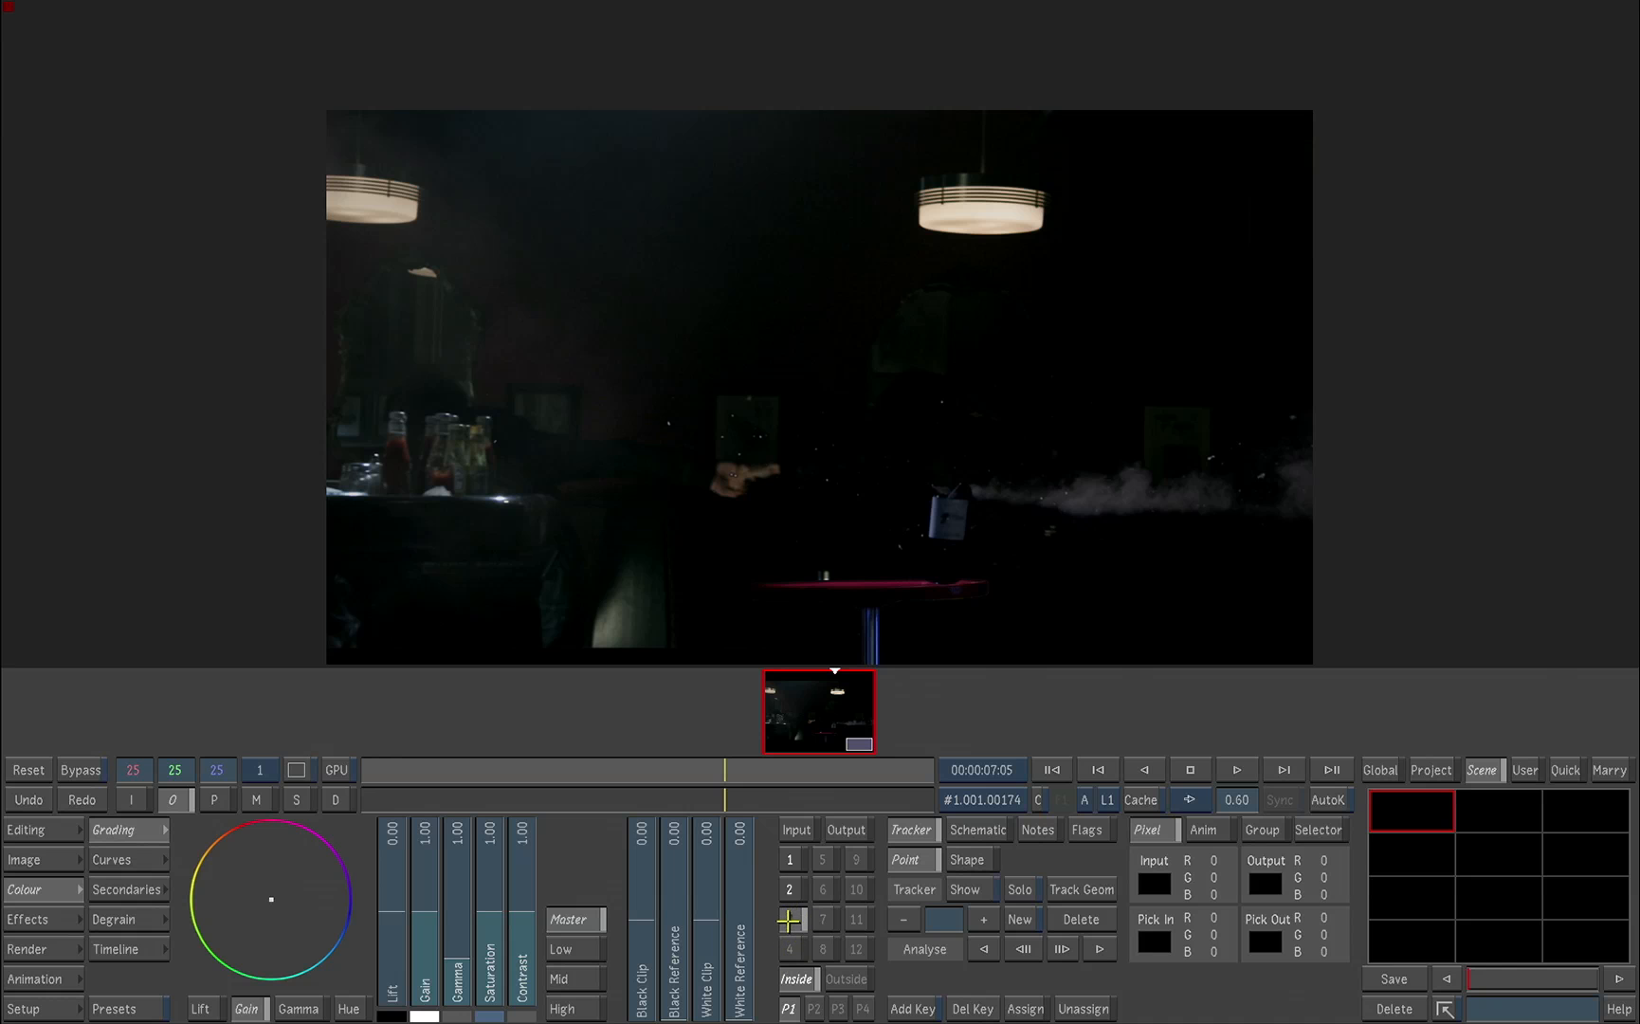
pyautogui.click(152, 889)
pyautogui.click(256, 799)
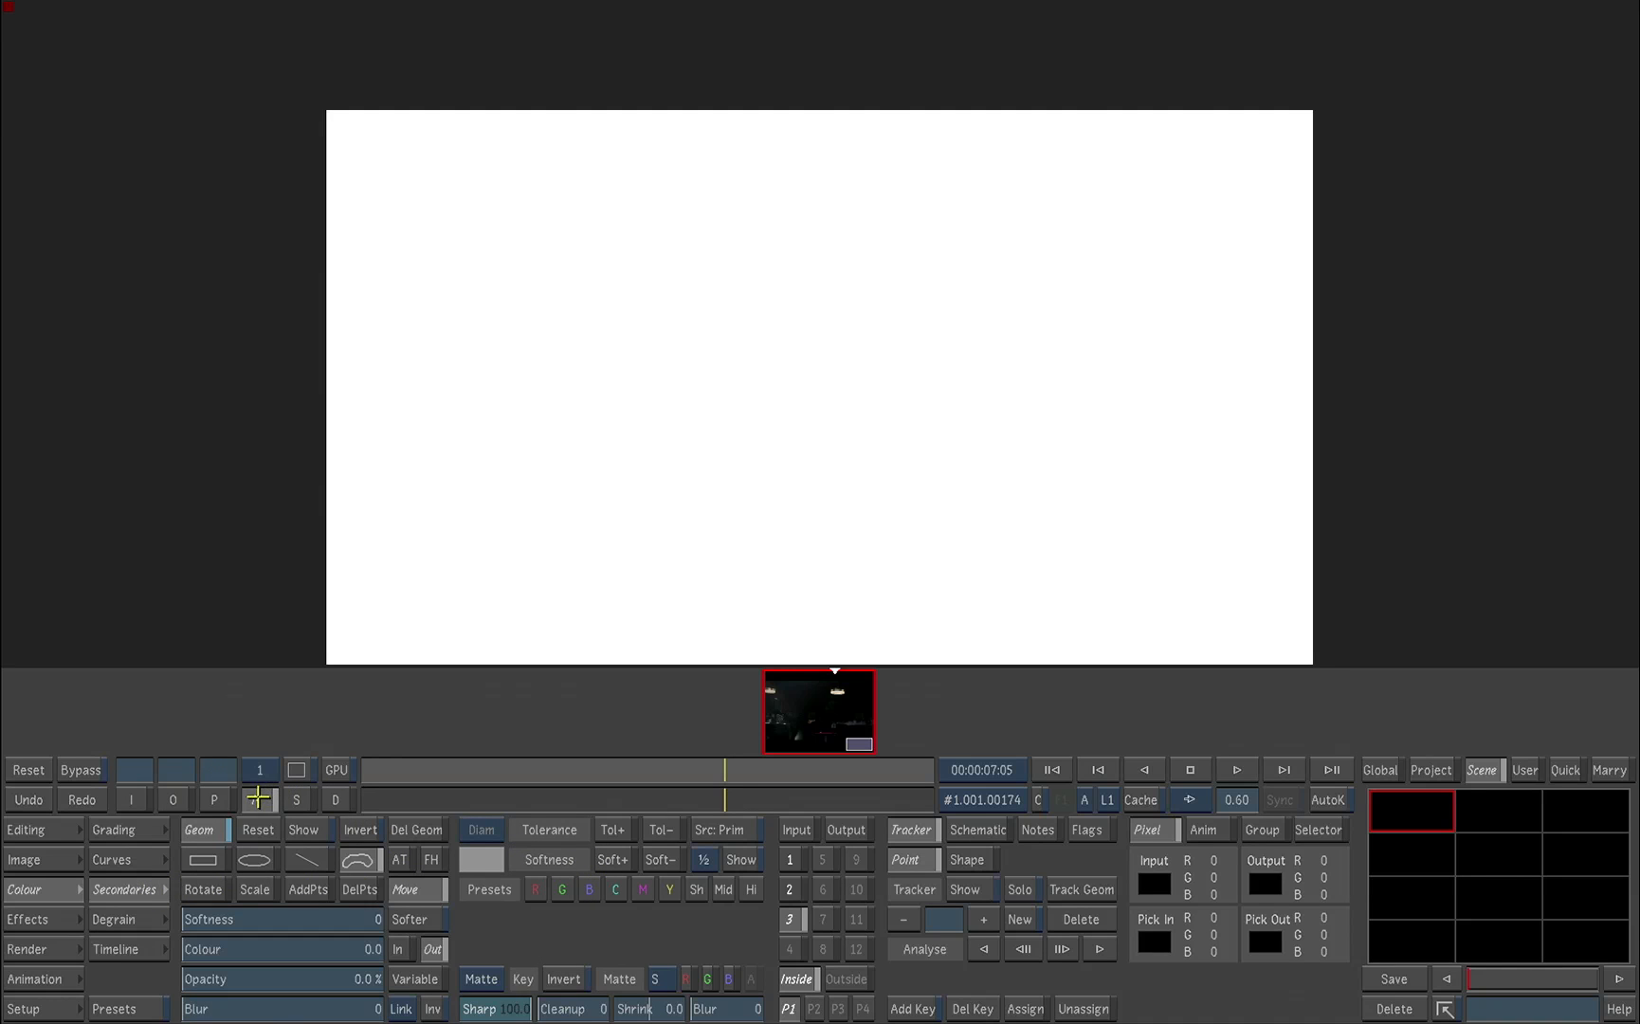
pyautogui.click(663, 978)
pyautogui.click(663, 907)
pyautogui.click(709, 978)
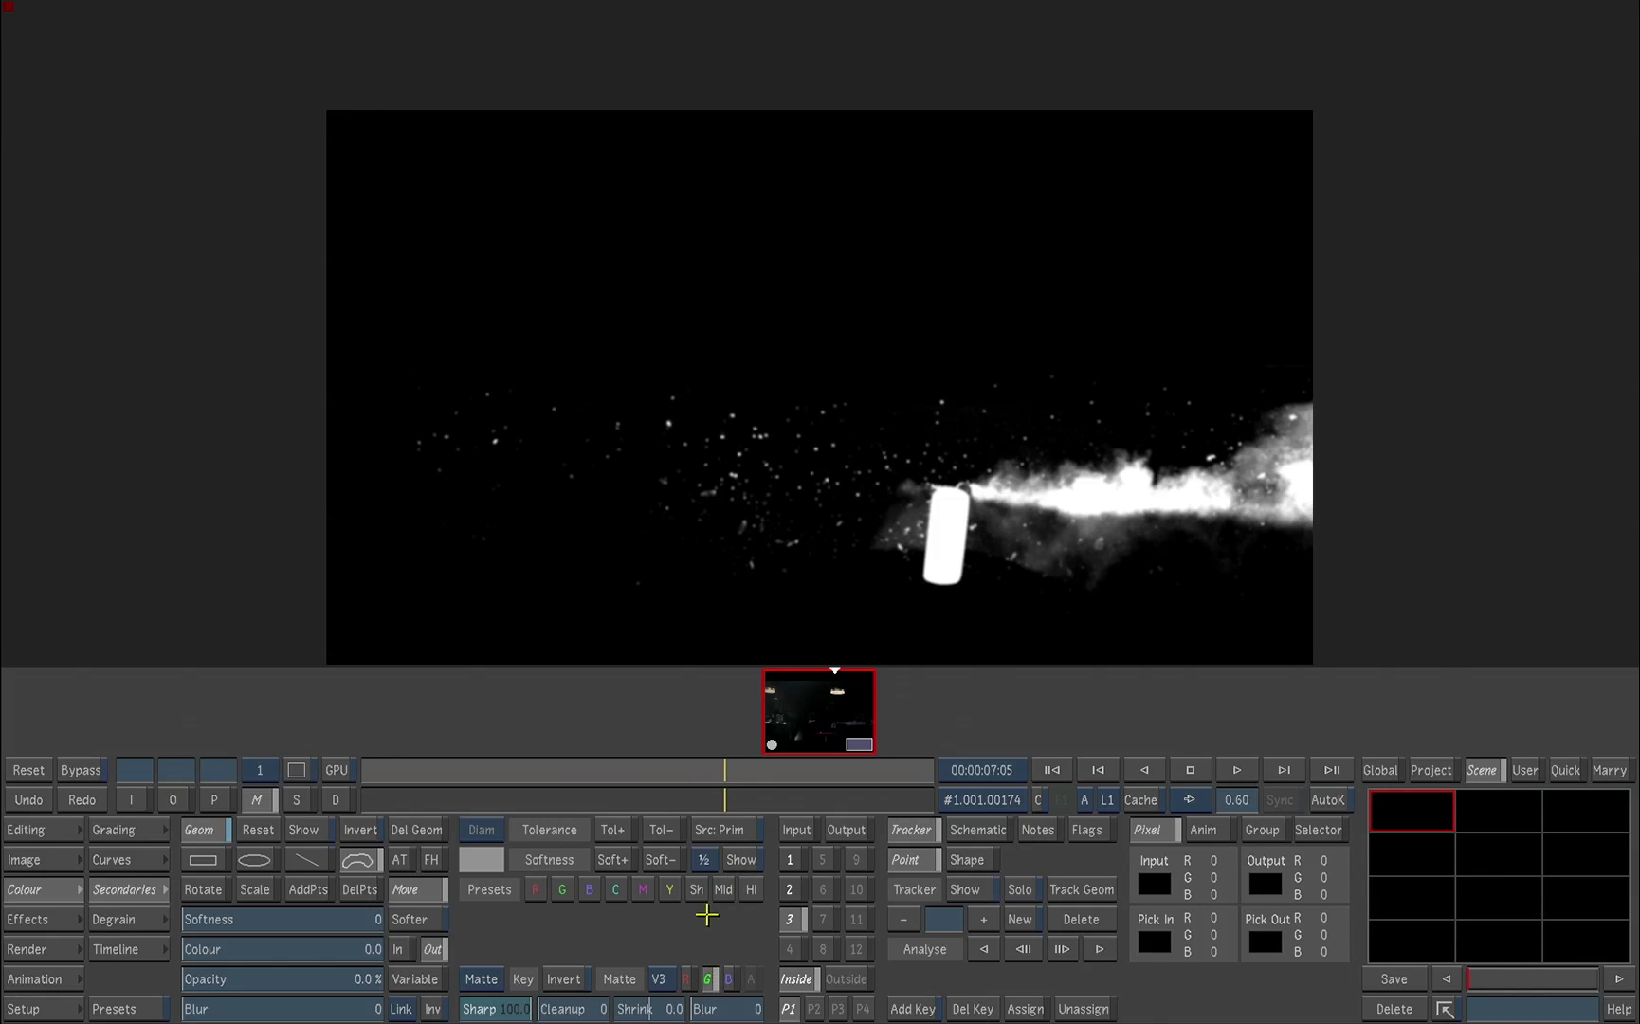
# Step: Return to the output view, move to frame 154 and raise secondary 3's Gain to 4.00 to brighten the smoke and debris
pyautogui.click(177, 806)
pyautogui.click(178, 830)
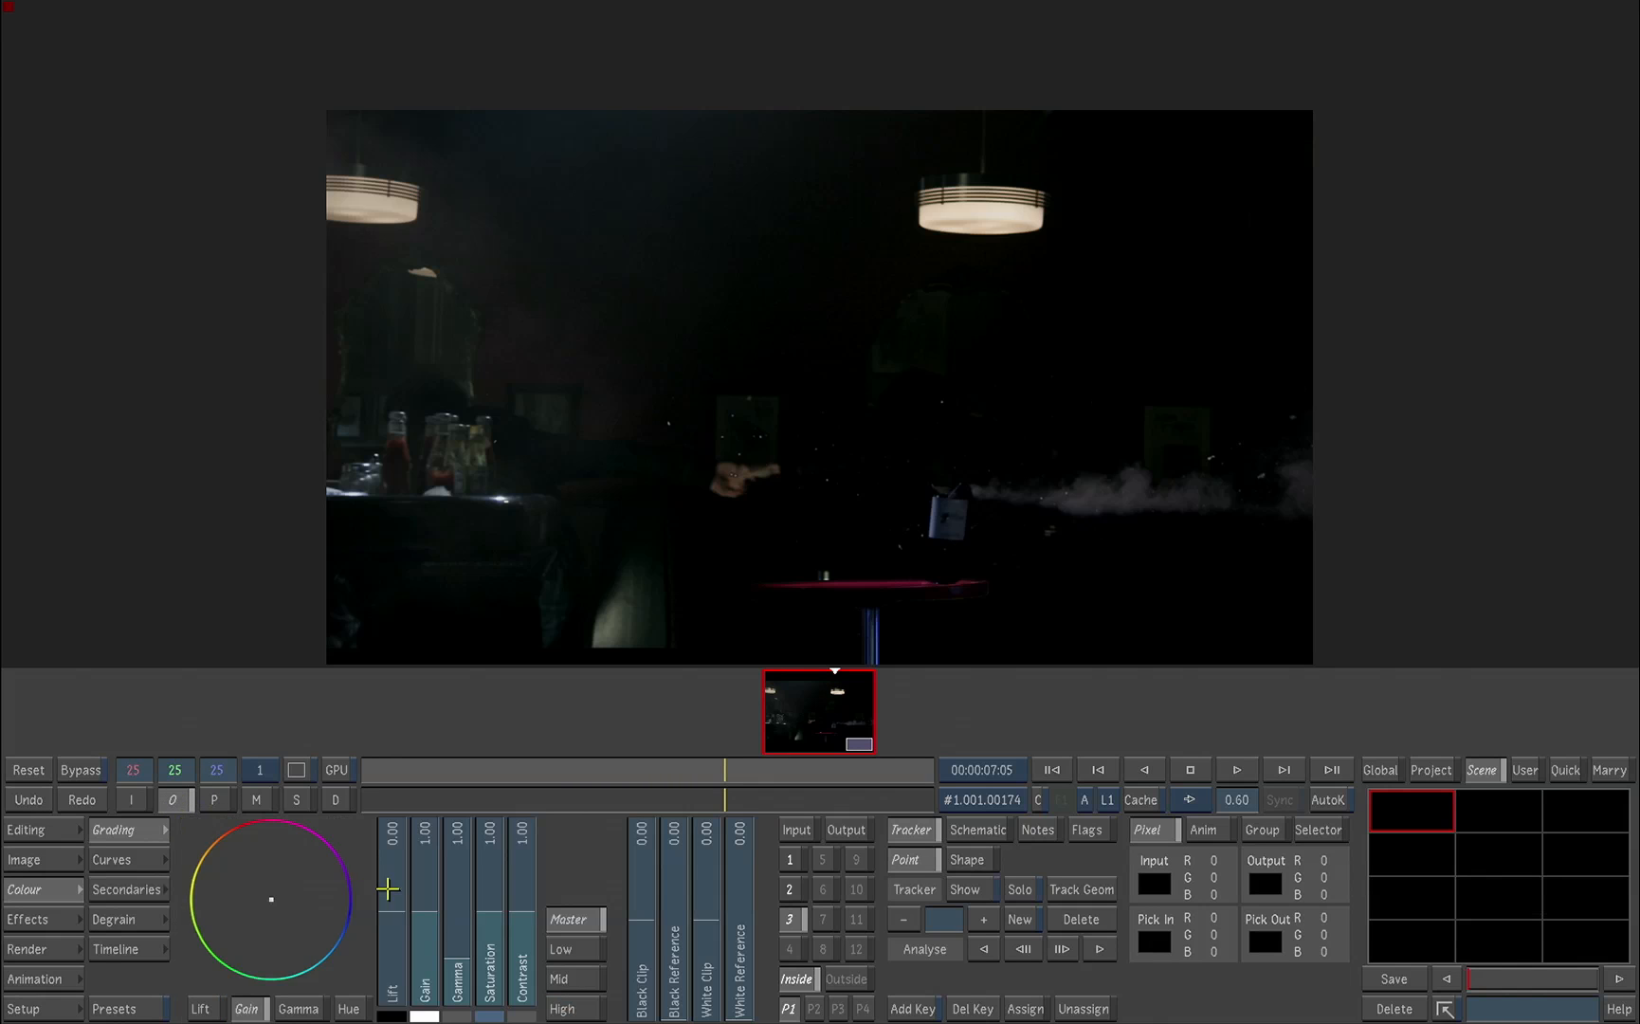
pyautogui.moveTo(296, 856); pyautogui.dragTo(299, 677)
pyautogui.moveTo(758, 605); pyautogui.dragTo(560, 581)
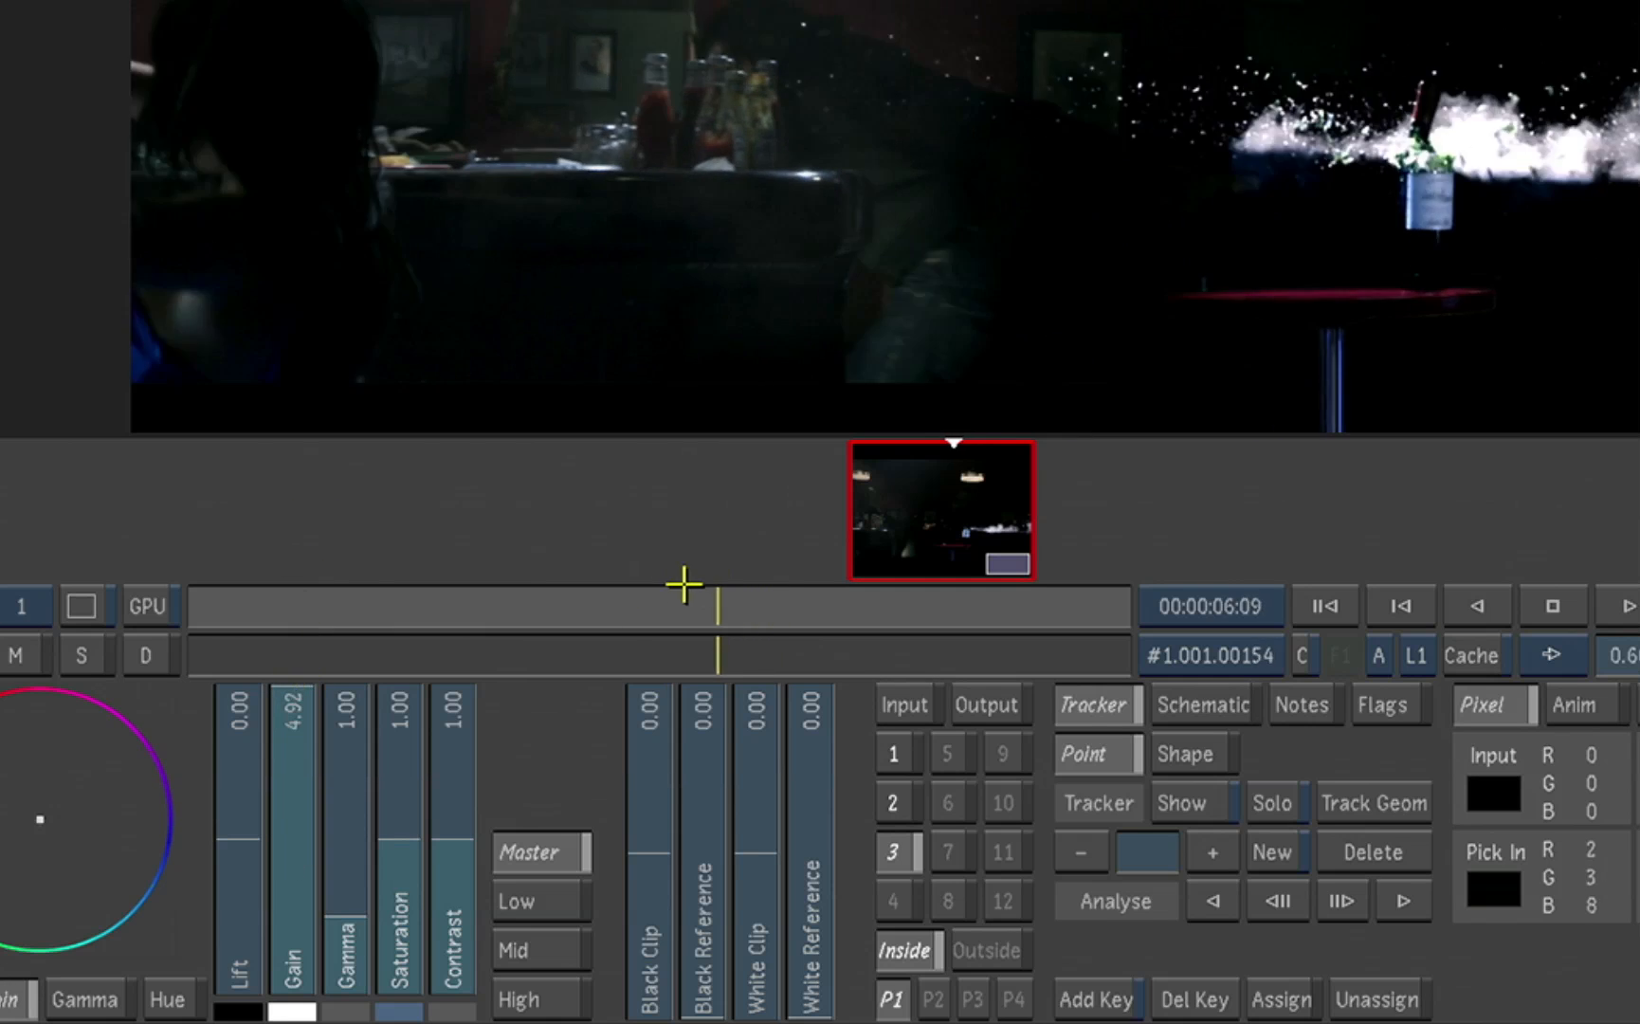
pyautogui.moveTo(588, 754); pyautogui.dragTo(681, 768)
pyautogui.moveTo(423, 850)
pyautogui.mouseDown()
pyautogui.moveTo(422, 981)
pyautogui.moveTo(430, 880)
pyautogui.mouseUp()
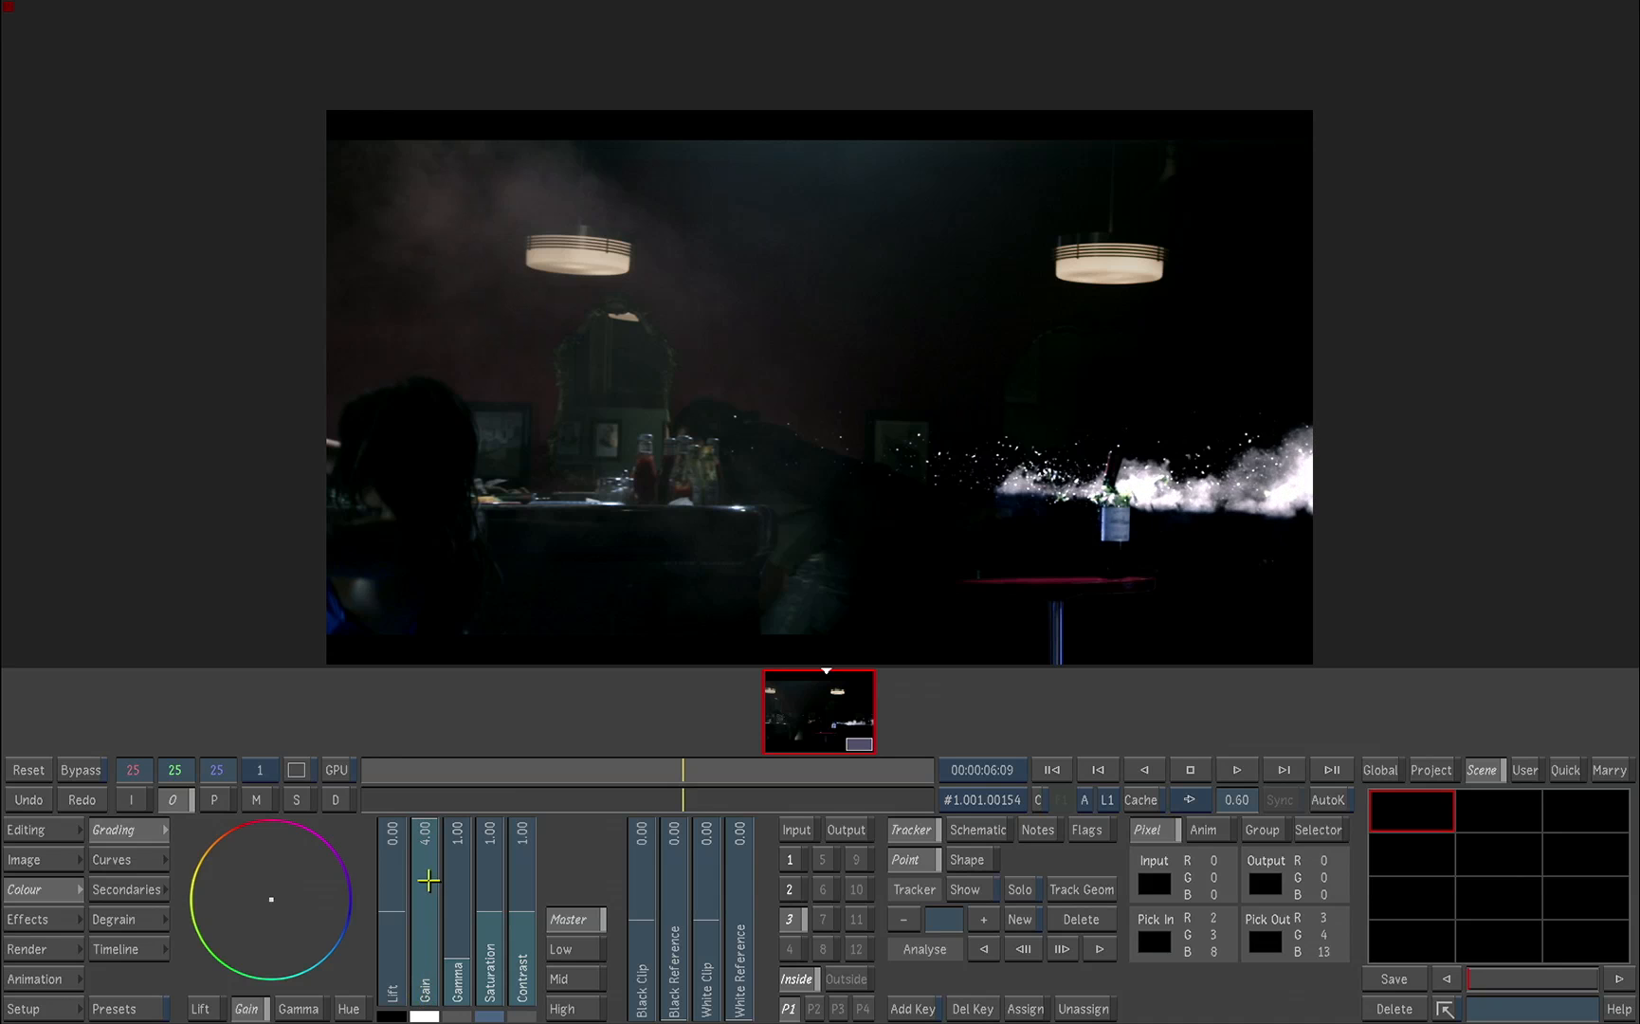
# Step: Go to frame 272 and set secondary 4's matte to the red channel of V2, checking it in the matte view
pyautogui.moveTo(705, 772); pyautogui.dragTo(931, 768)
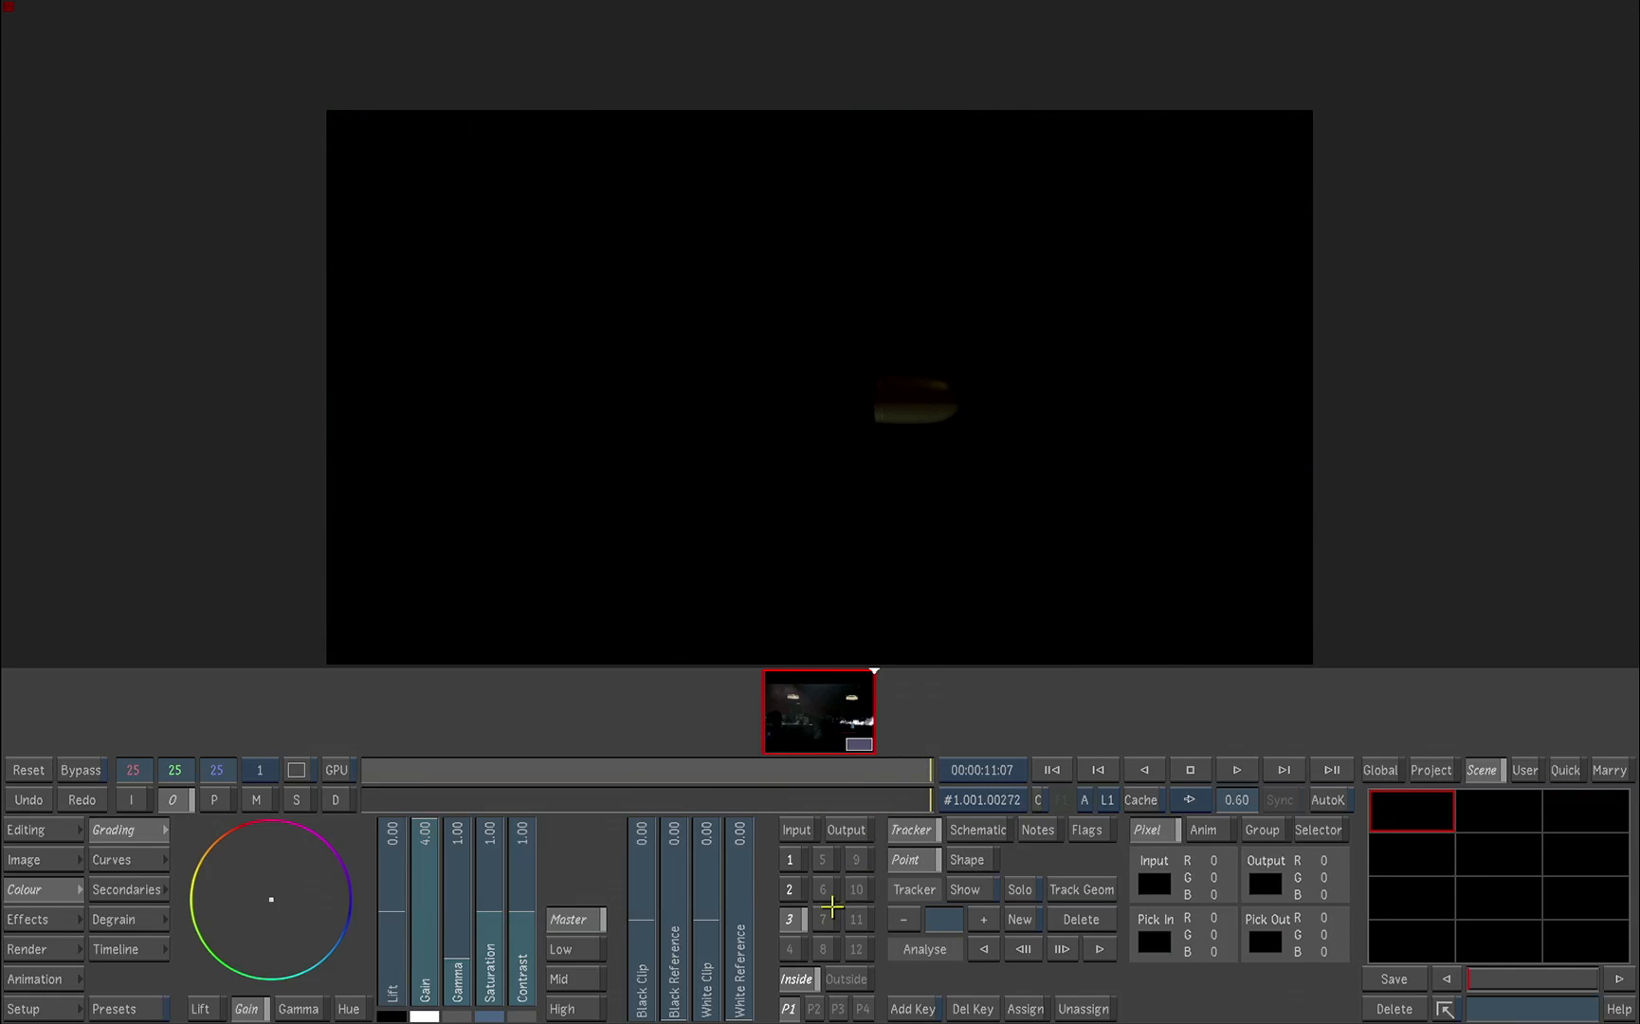
pyautogui.click(788, 945)
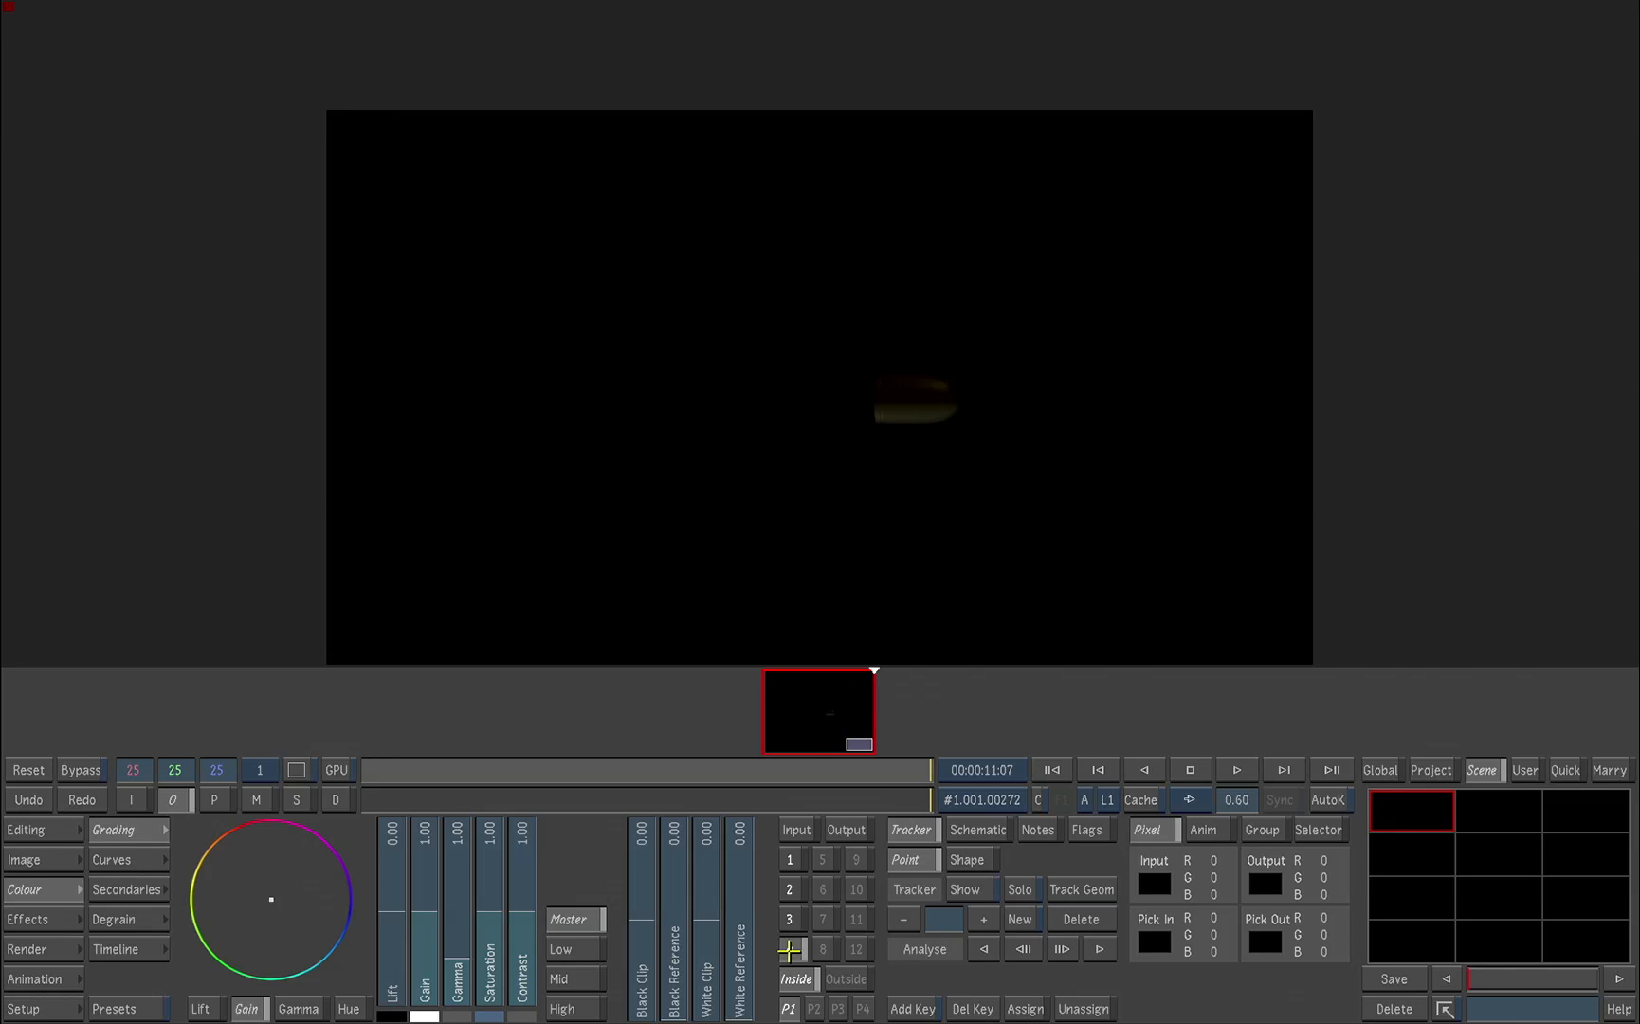
pyautogui.click(161, 893)
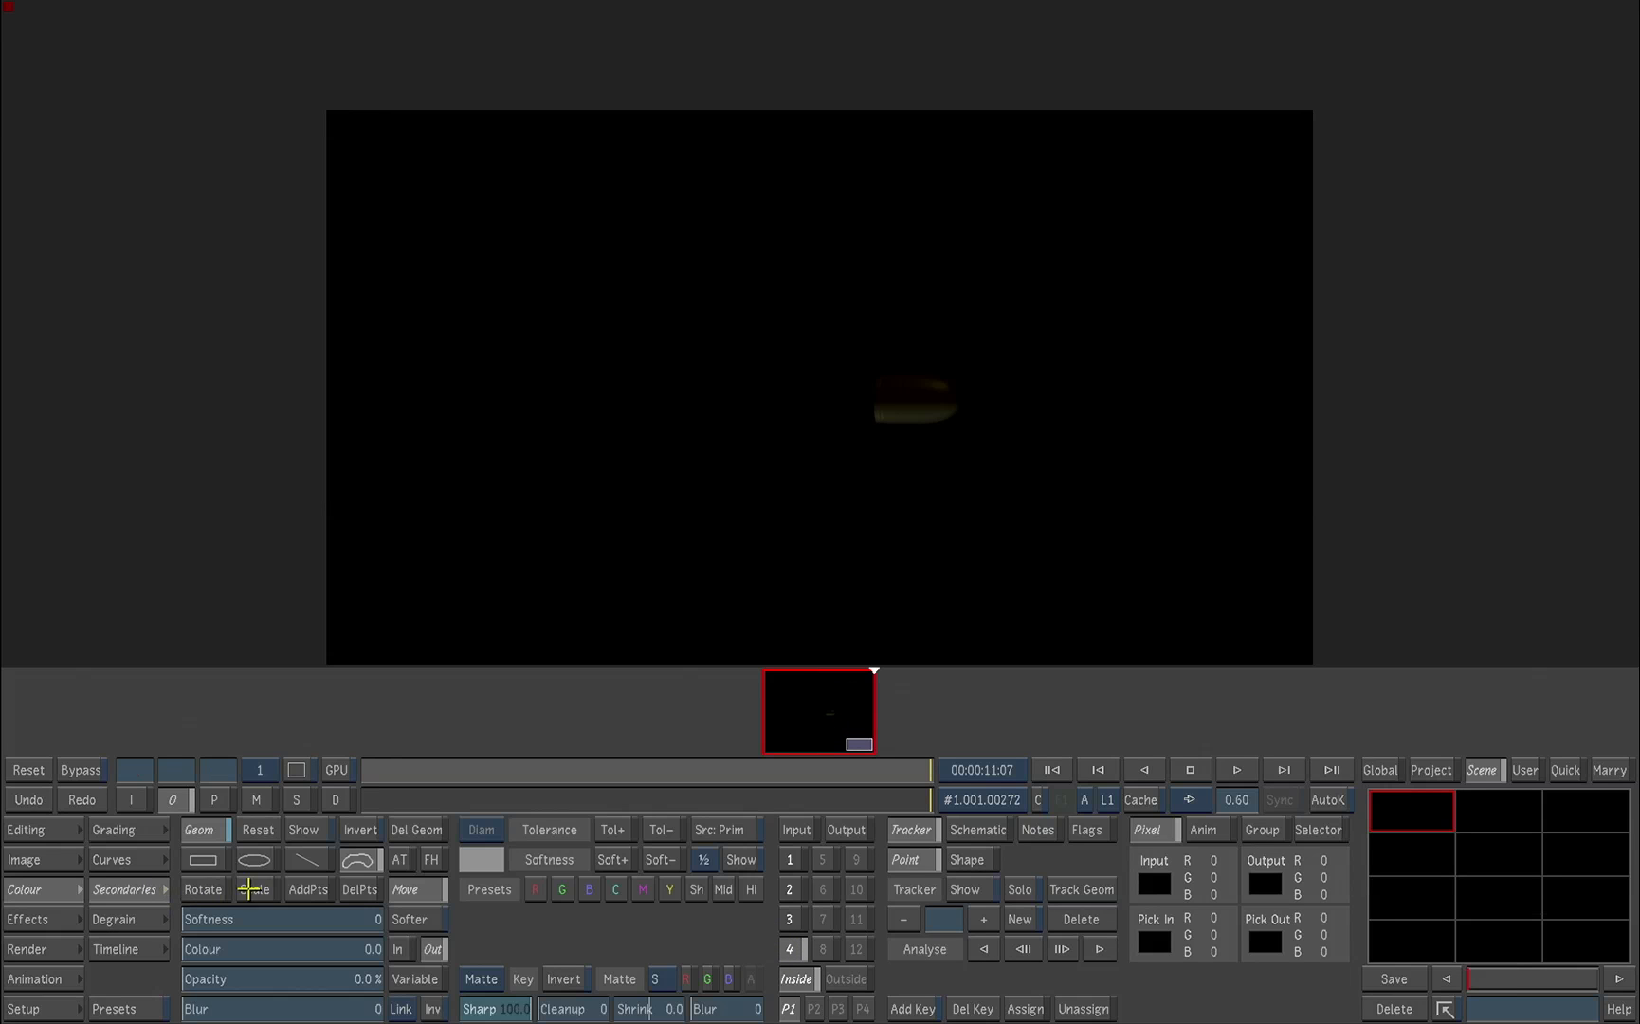
pyautogui.click(255, 801)
pyautogui.moveTo(661, 978); pyautogui.dragTo(666, 926)
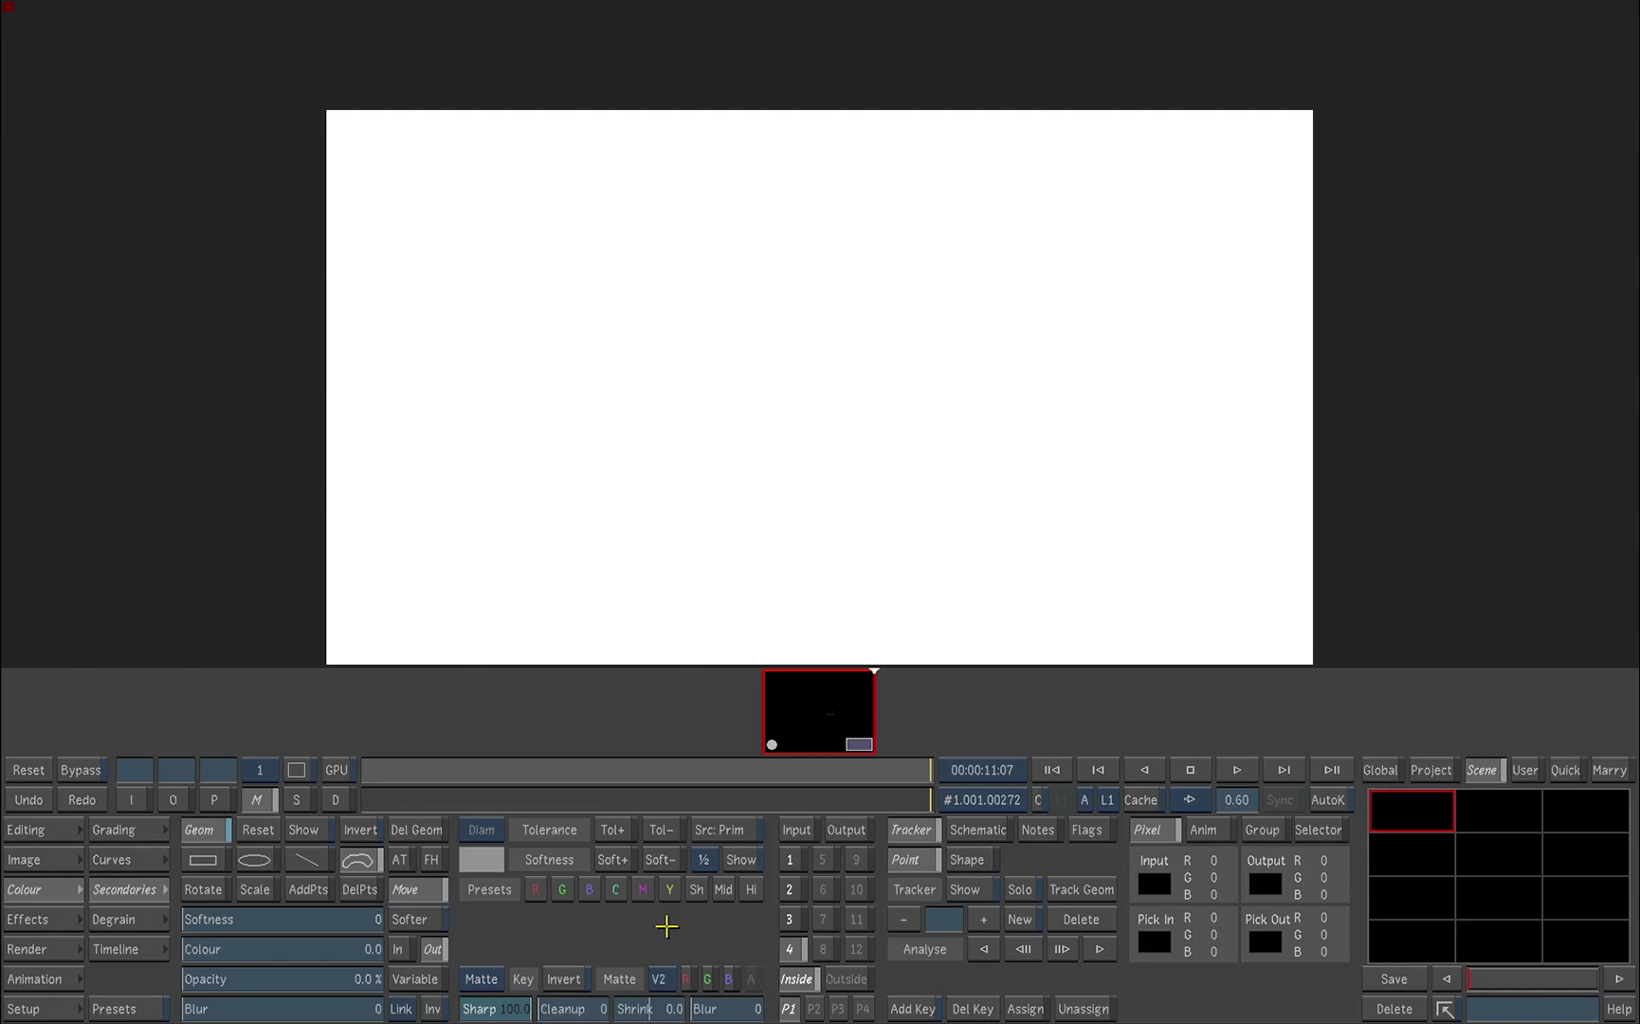
pyautogui.click(684, 979)
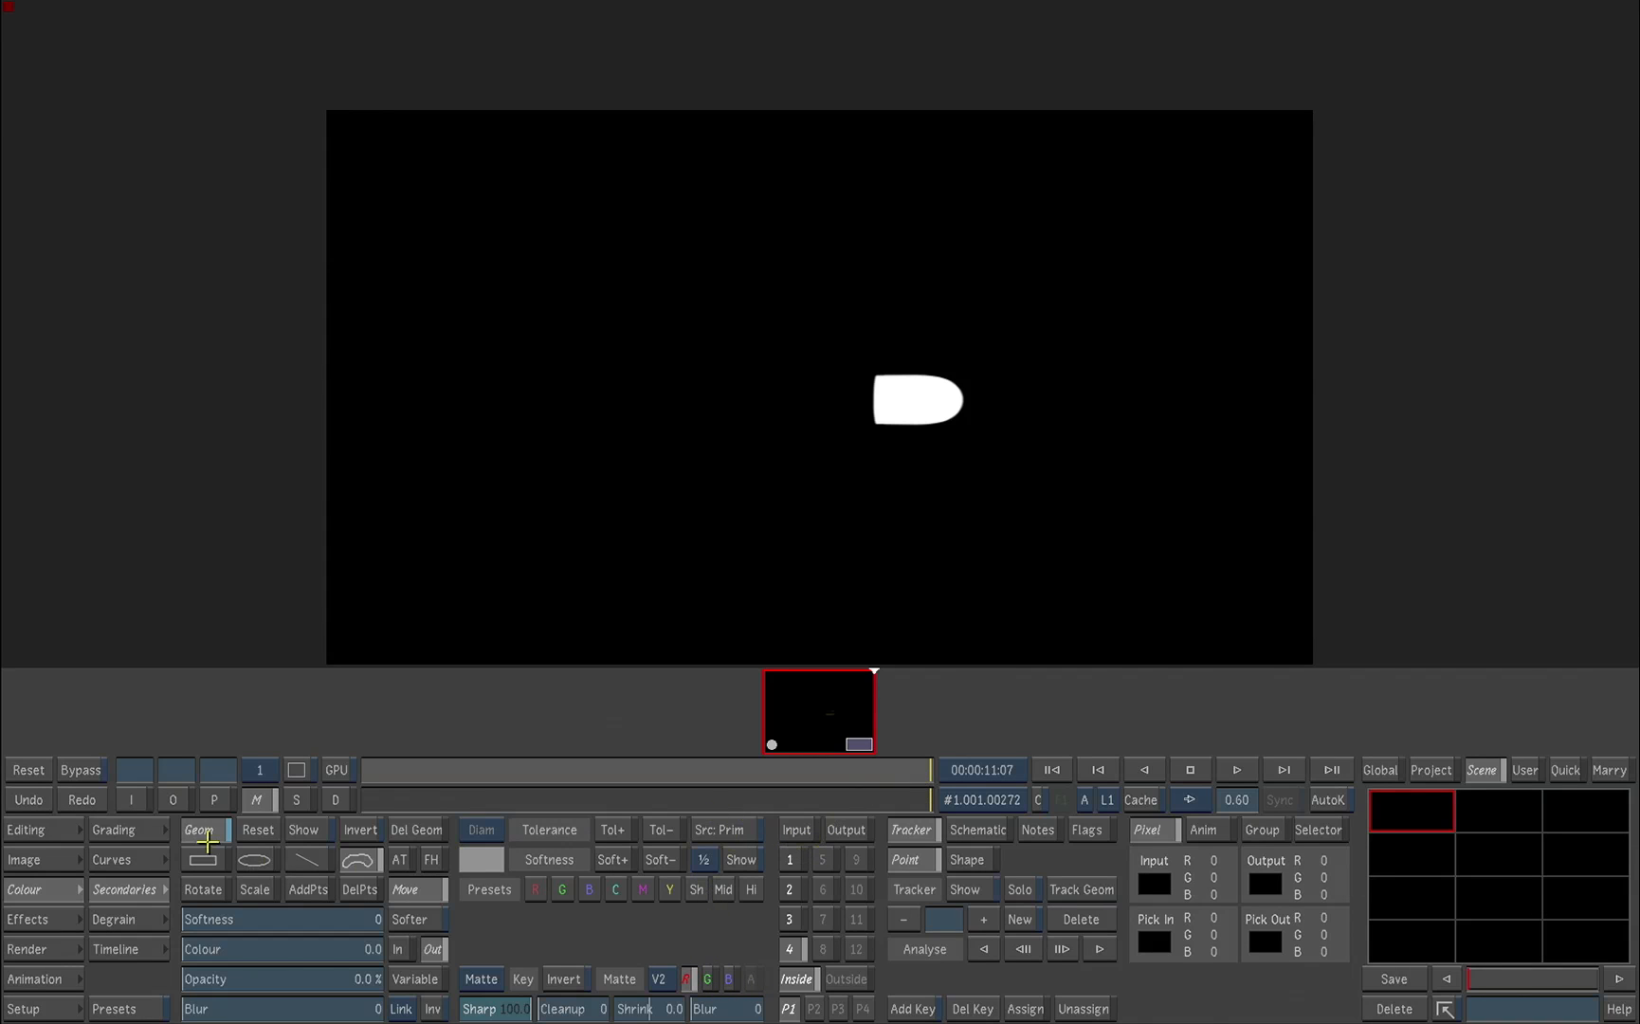
# Step: Return to the output view, raise secondary 4's Gain to 4.17 to brighten the bullet, and play the shot
pyautogui.click(174, 801)
pyautogui.click(147, 840)
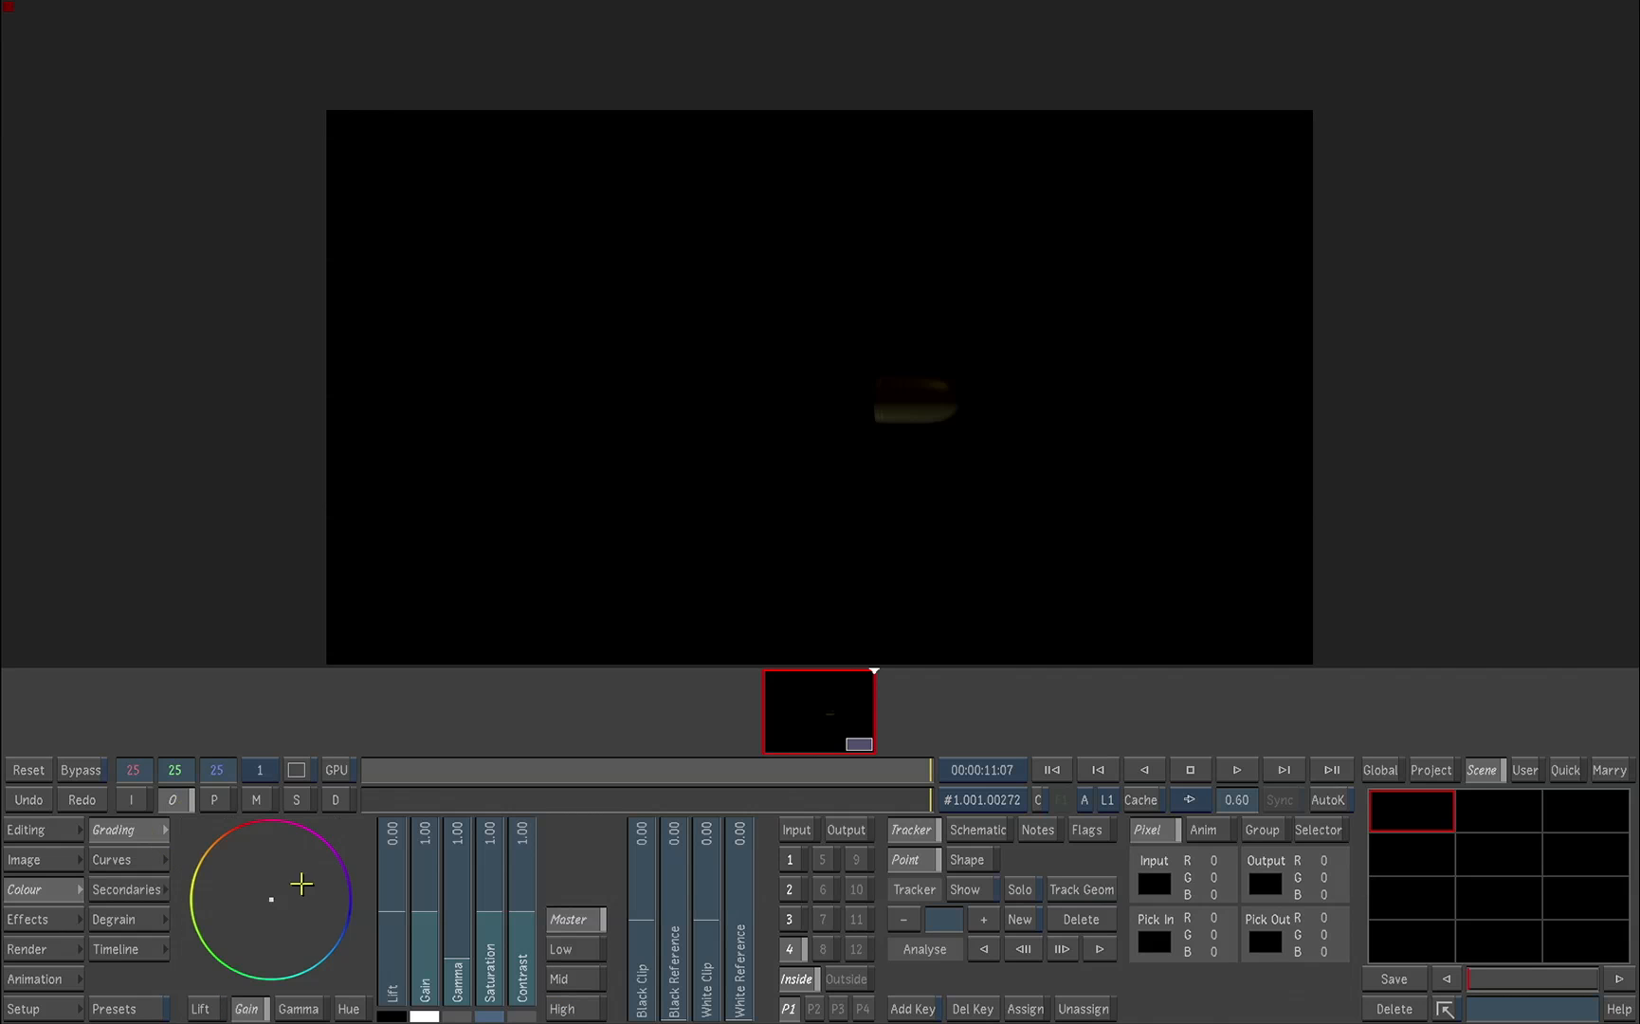
pyautogui.moveTo(432, 917); pyautogui.dragTo(435, 805)
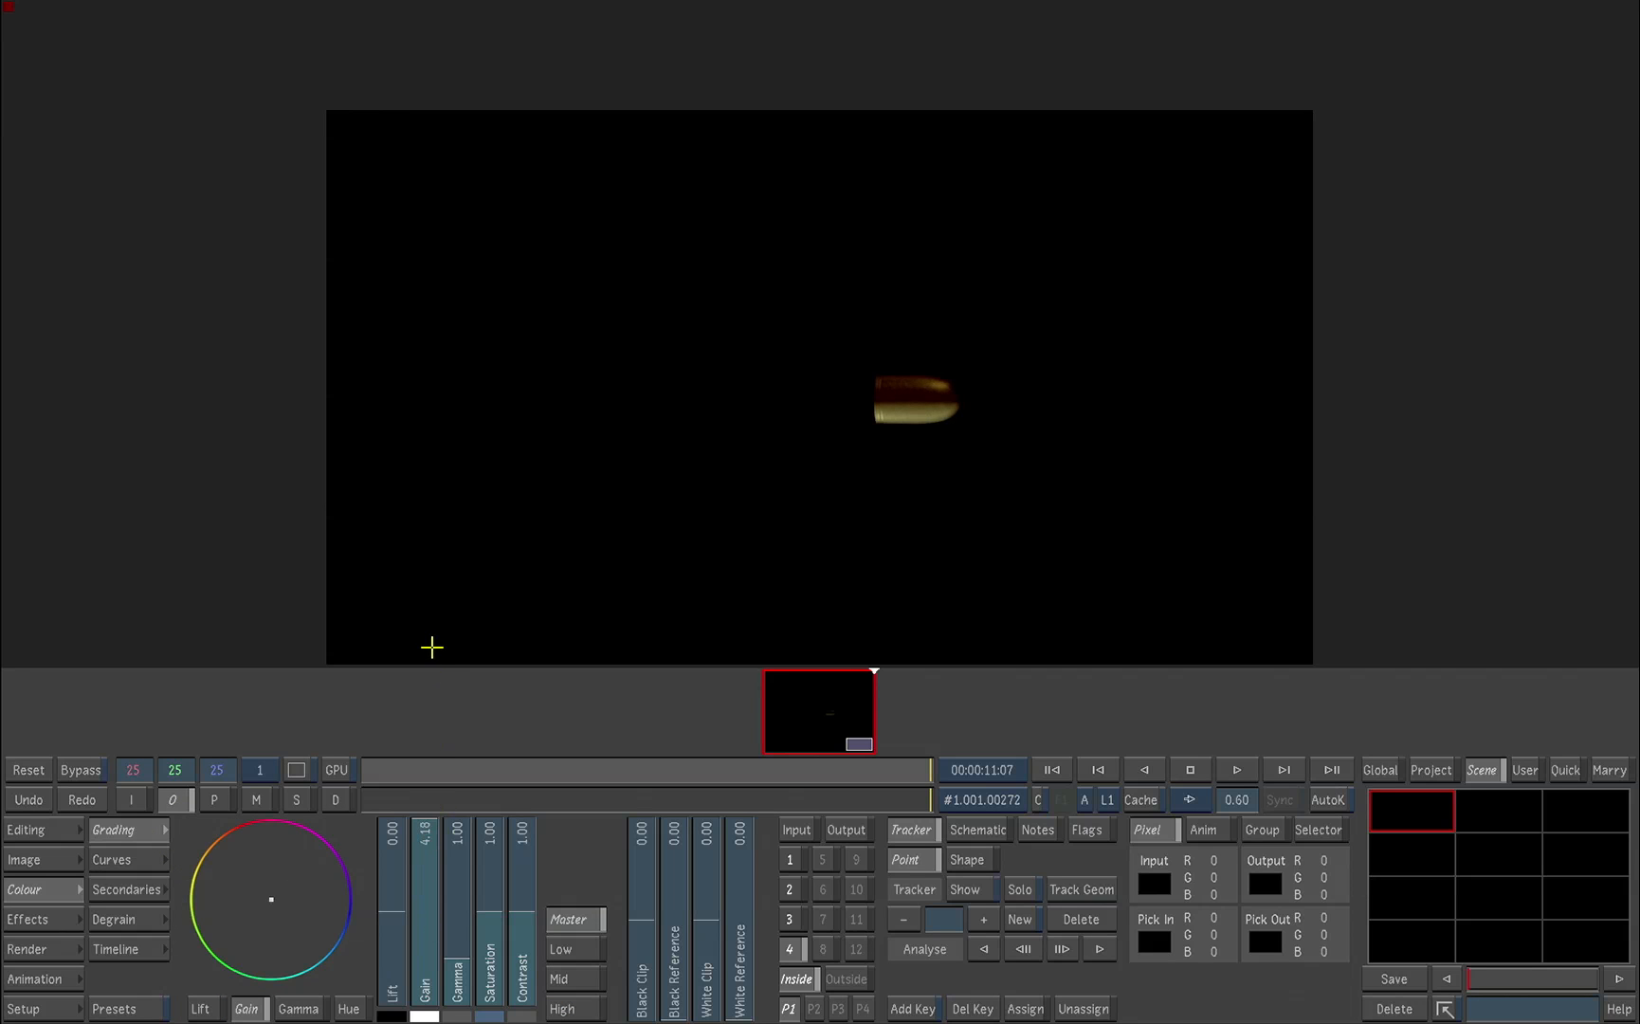
pyautogui.press('space')
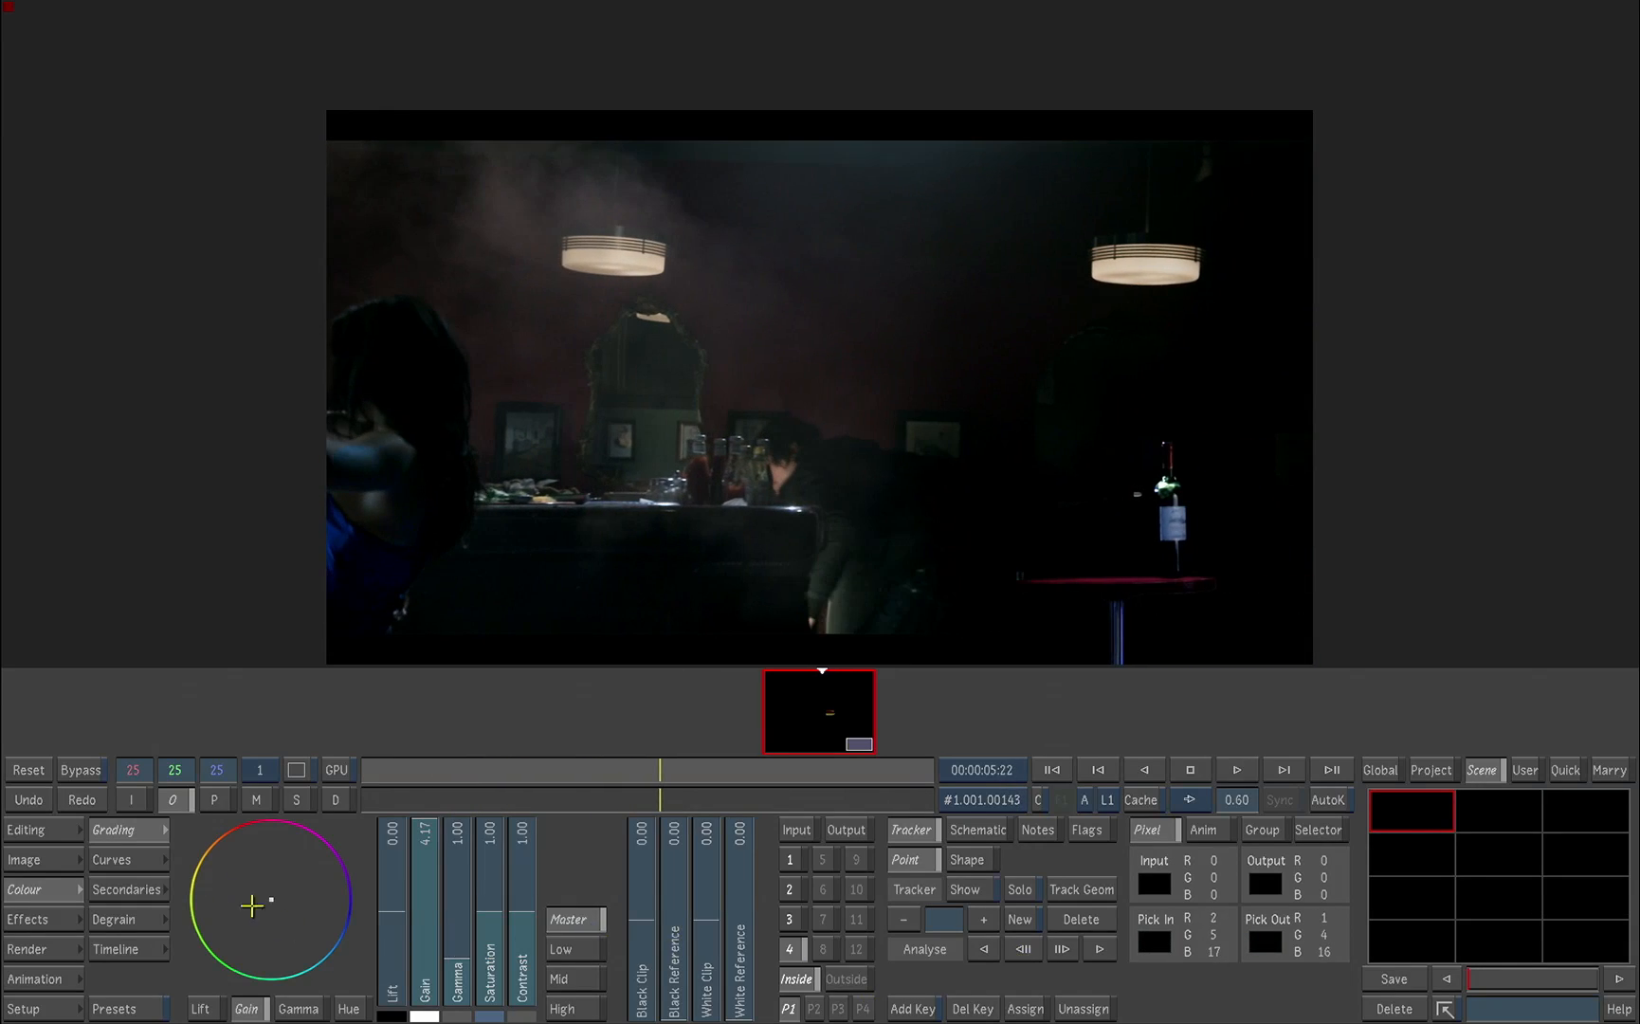
# Step: Clear the current cut and load the R001_C007_0323LP timeline from the STEREO_TIMELINE_MATTE_CONTAINER library folder
pyautogui.click(54, 830)
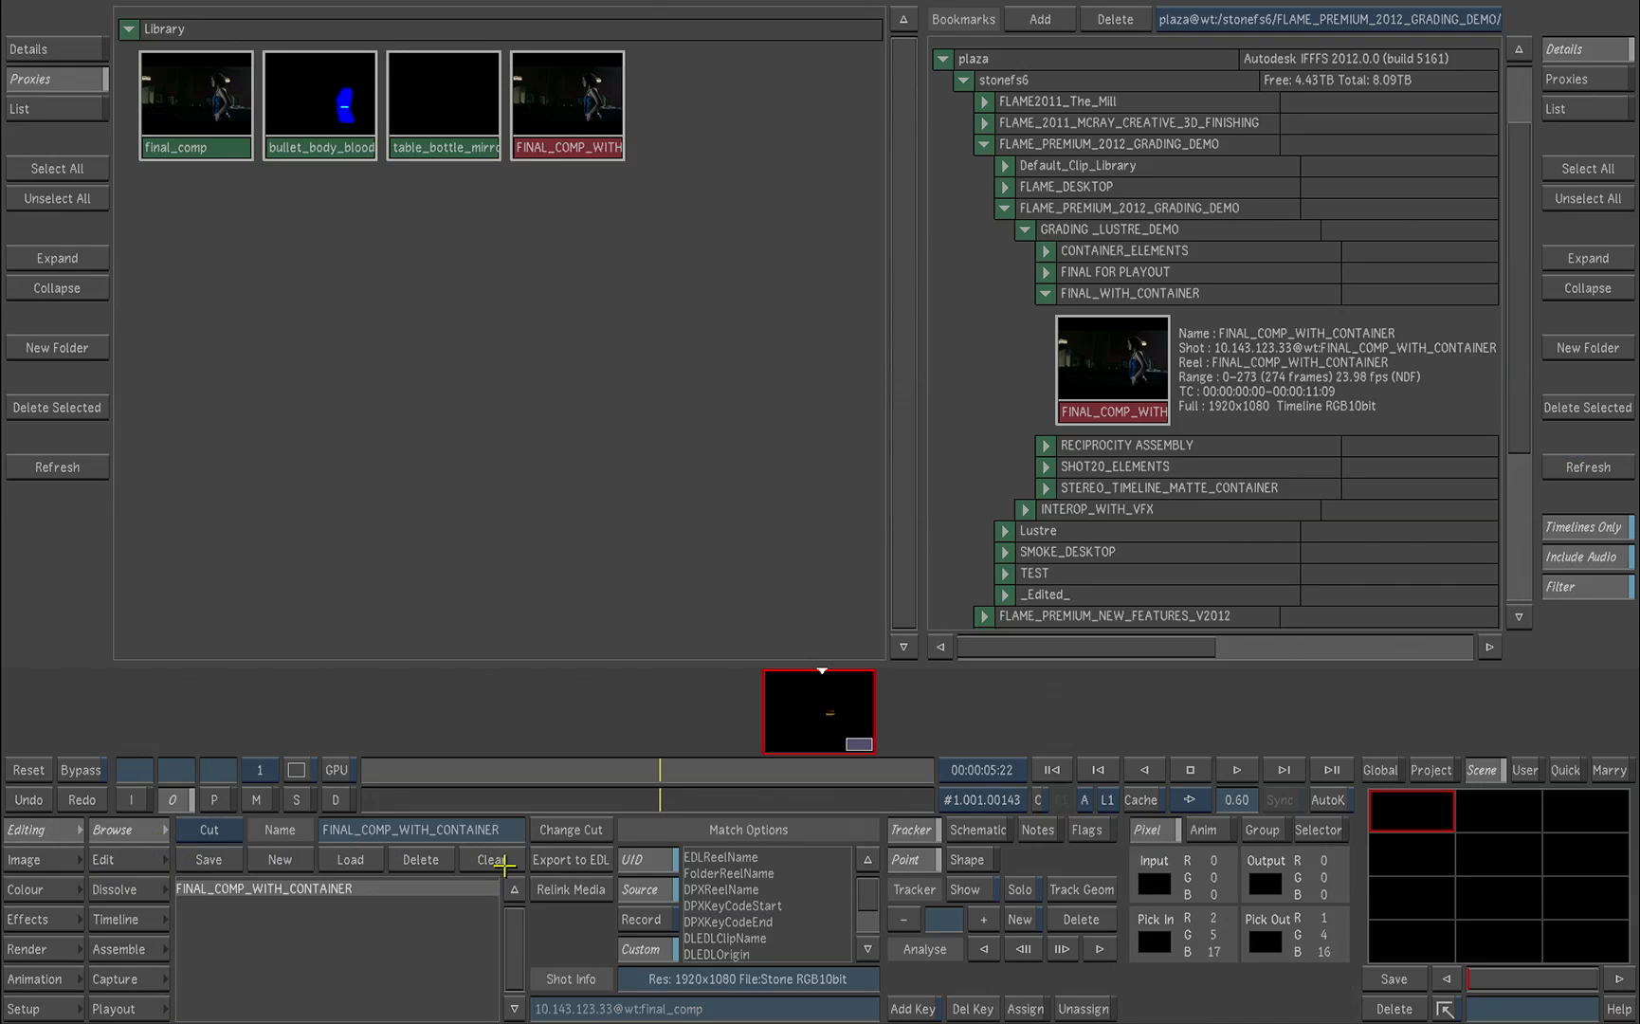
pyautogui.click(503, 864)
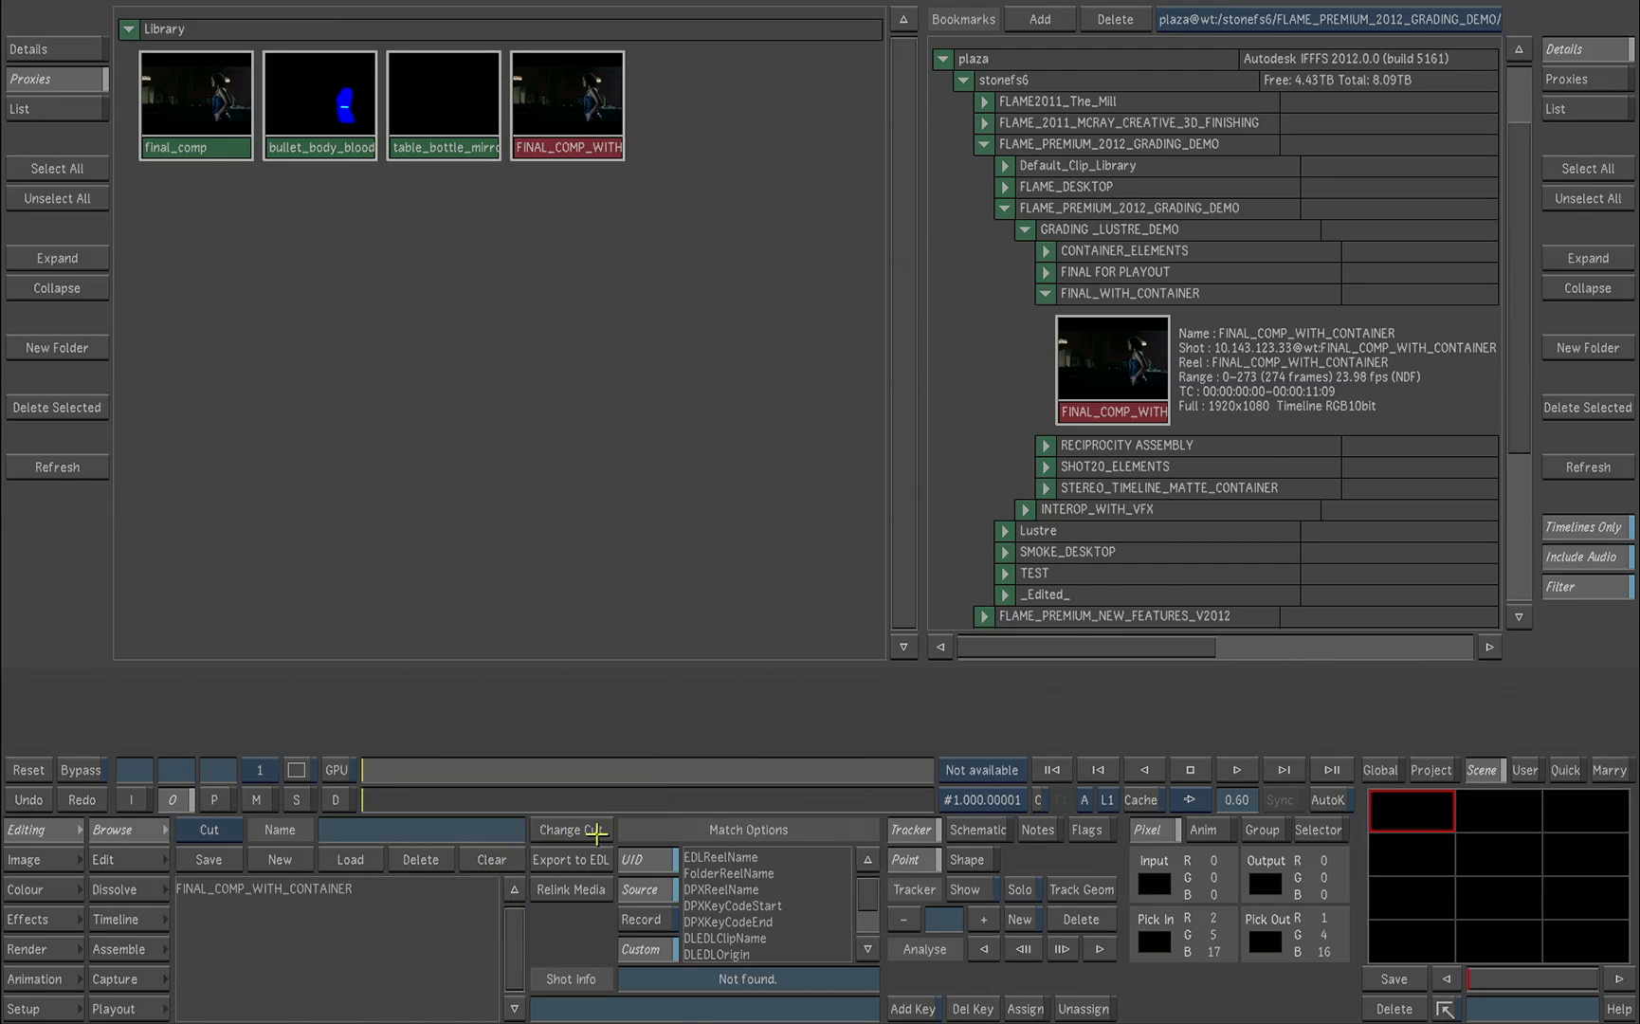
pyautogui.click(1043, 490)
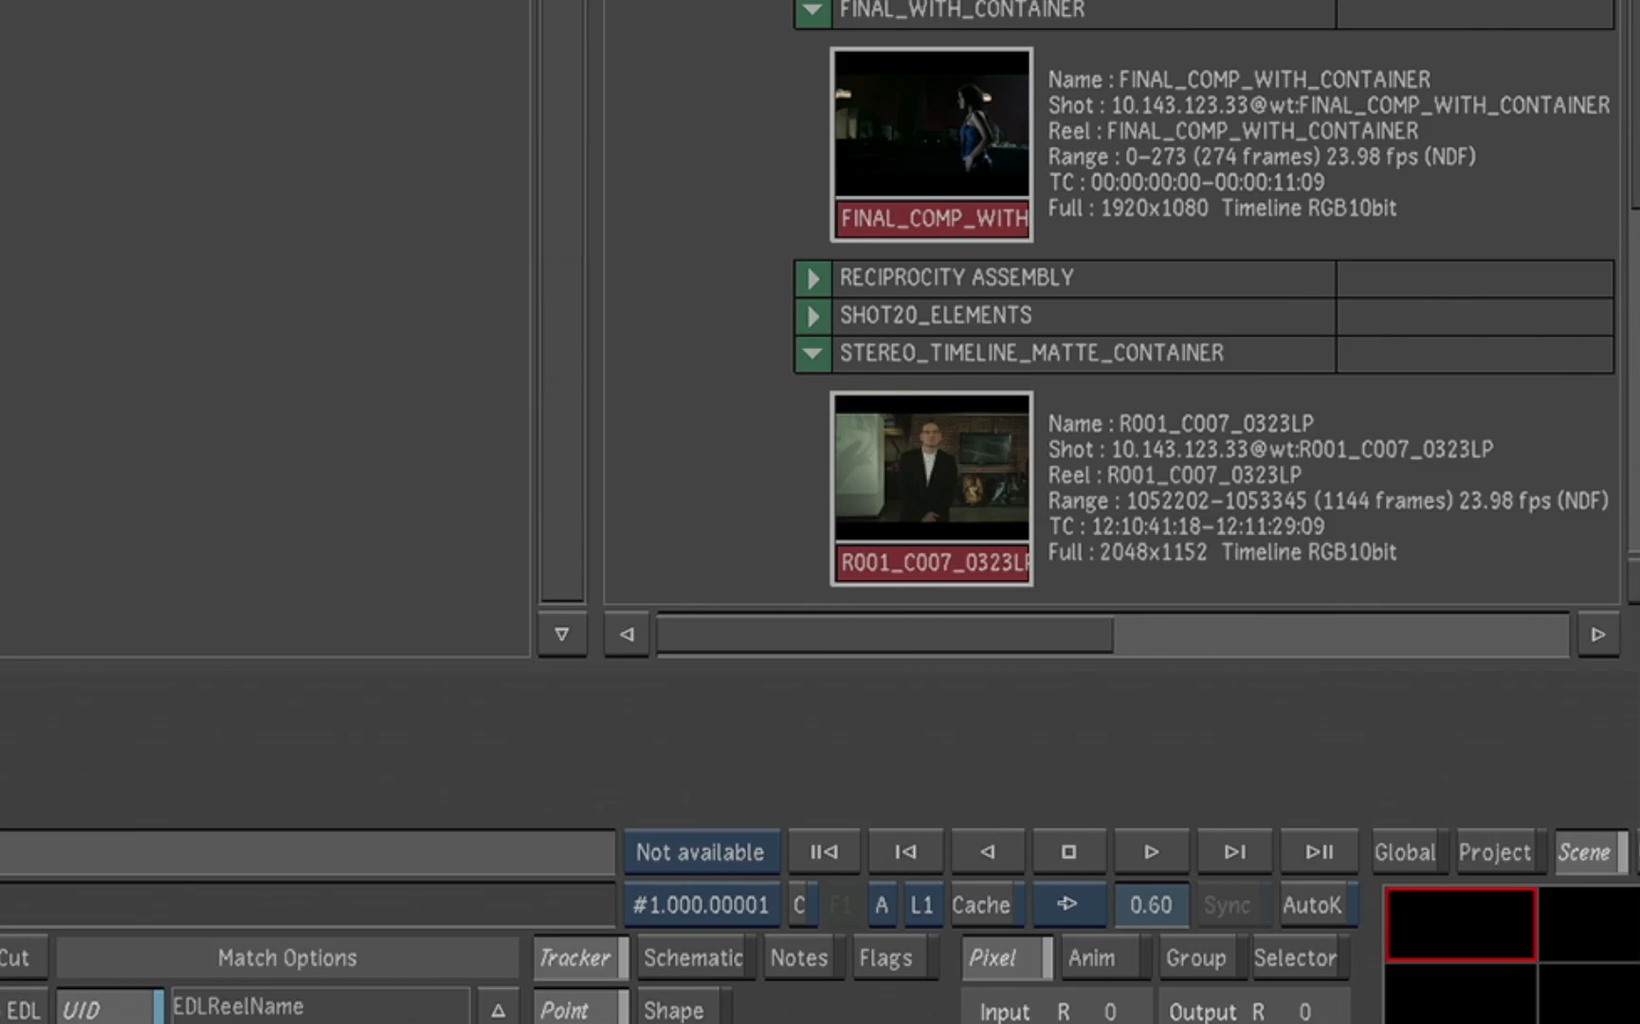
pyautogui.scroll(-5, 1504, 374)
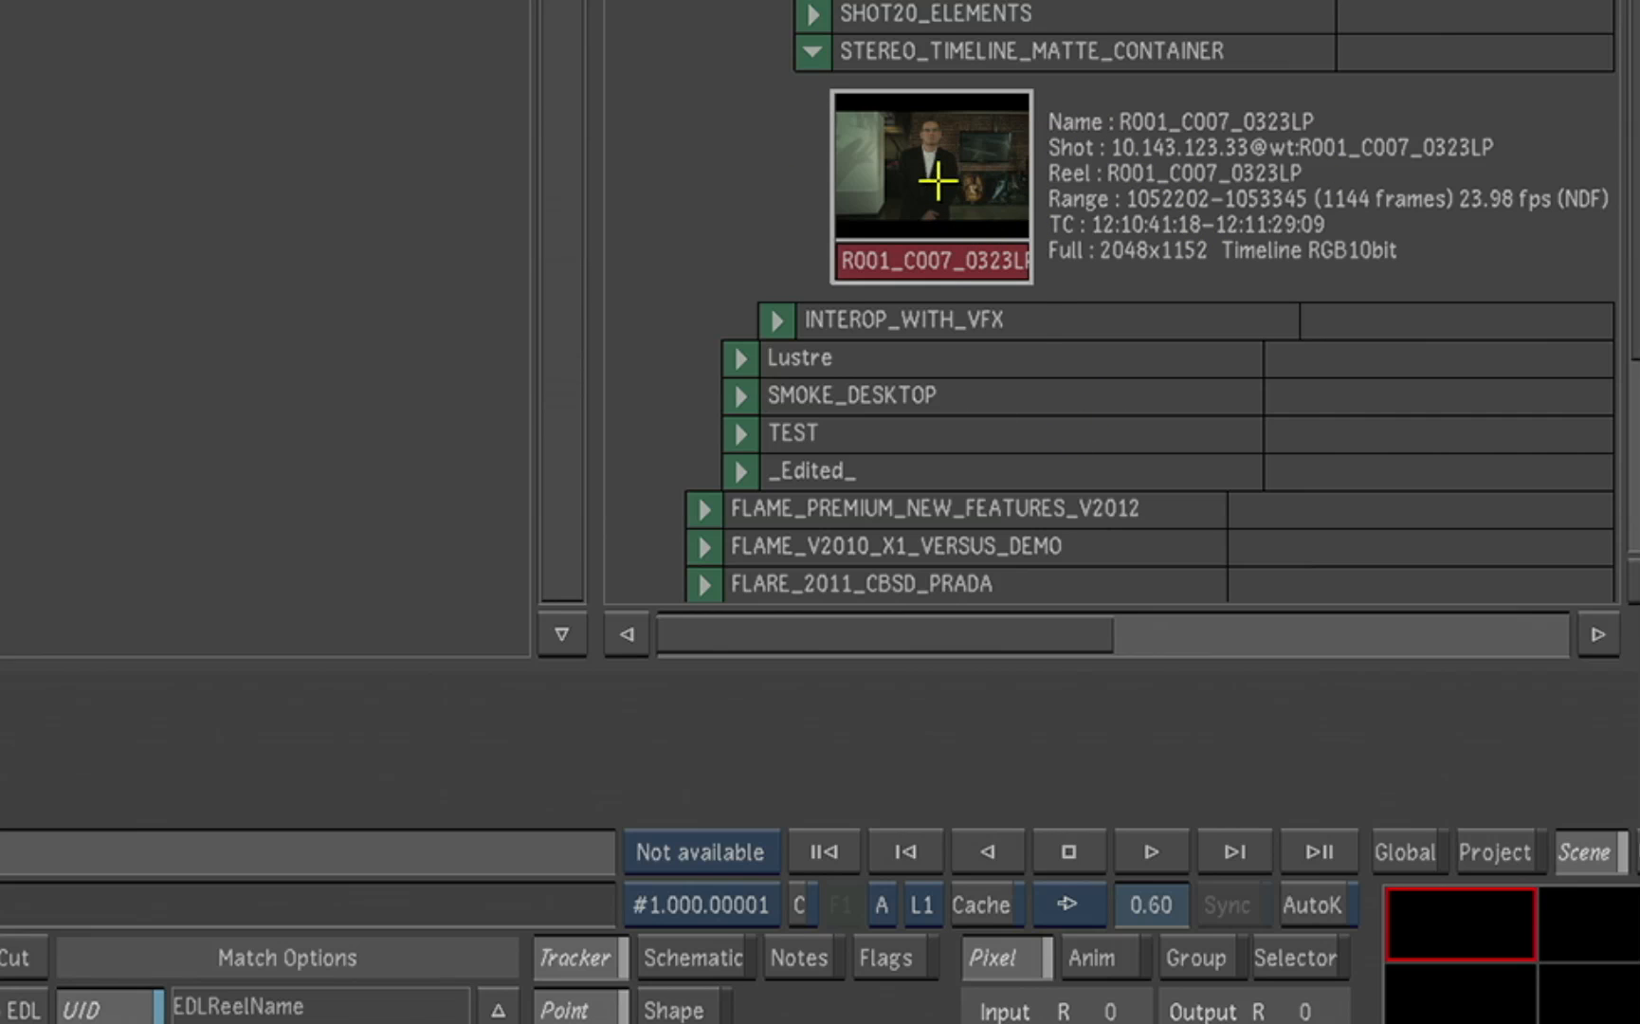
pyautogui.moveTo(938, 176)
pyautogui.mouseDown()
pyautogui.moveTo(436, 845)
pyautogui.moveTo(316, 728)
pyautogui.mouseUp()
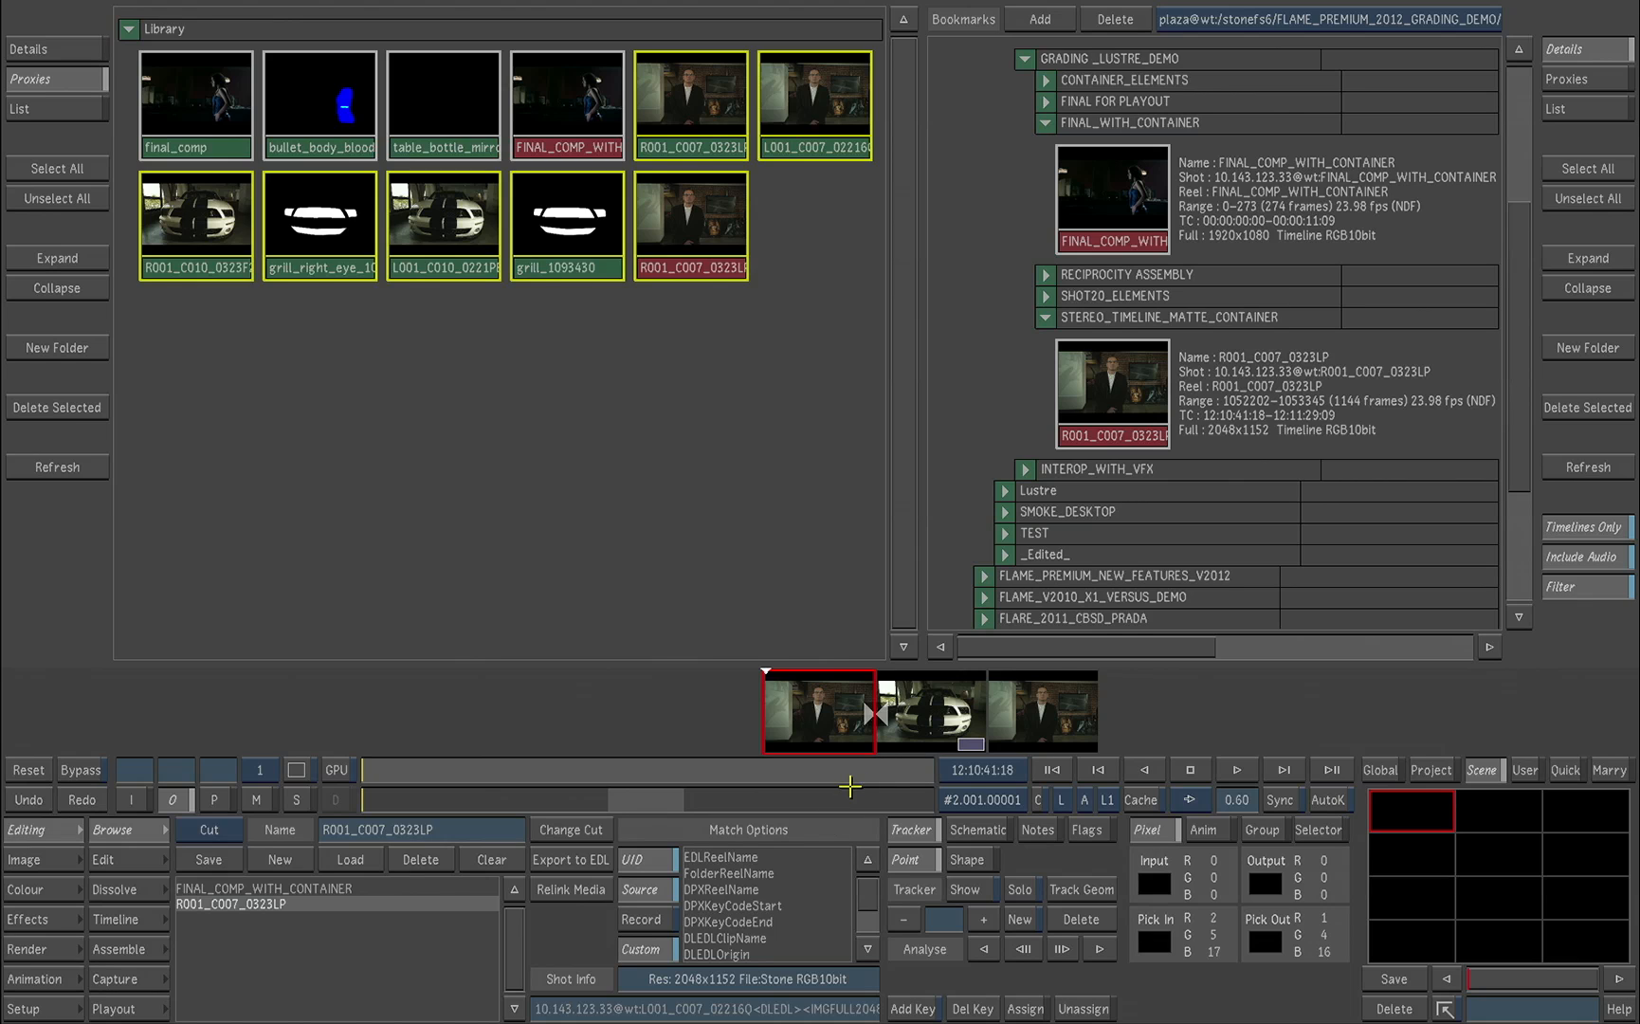
# Step: Show the stereo cut's timeline and scrub through it to the start of the container clip
pyautogui.click(142, 919)
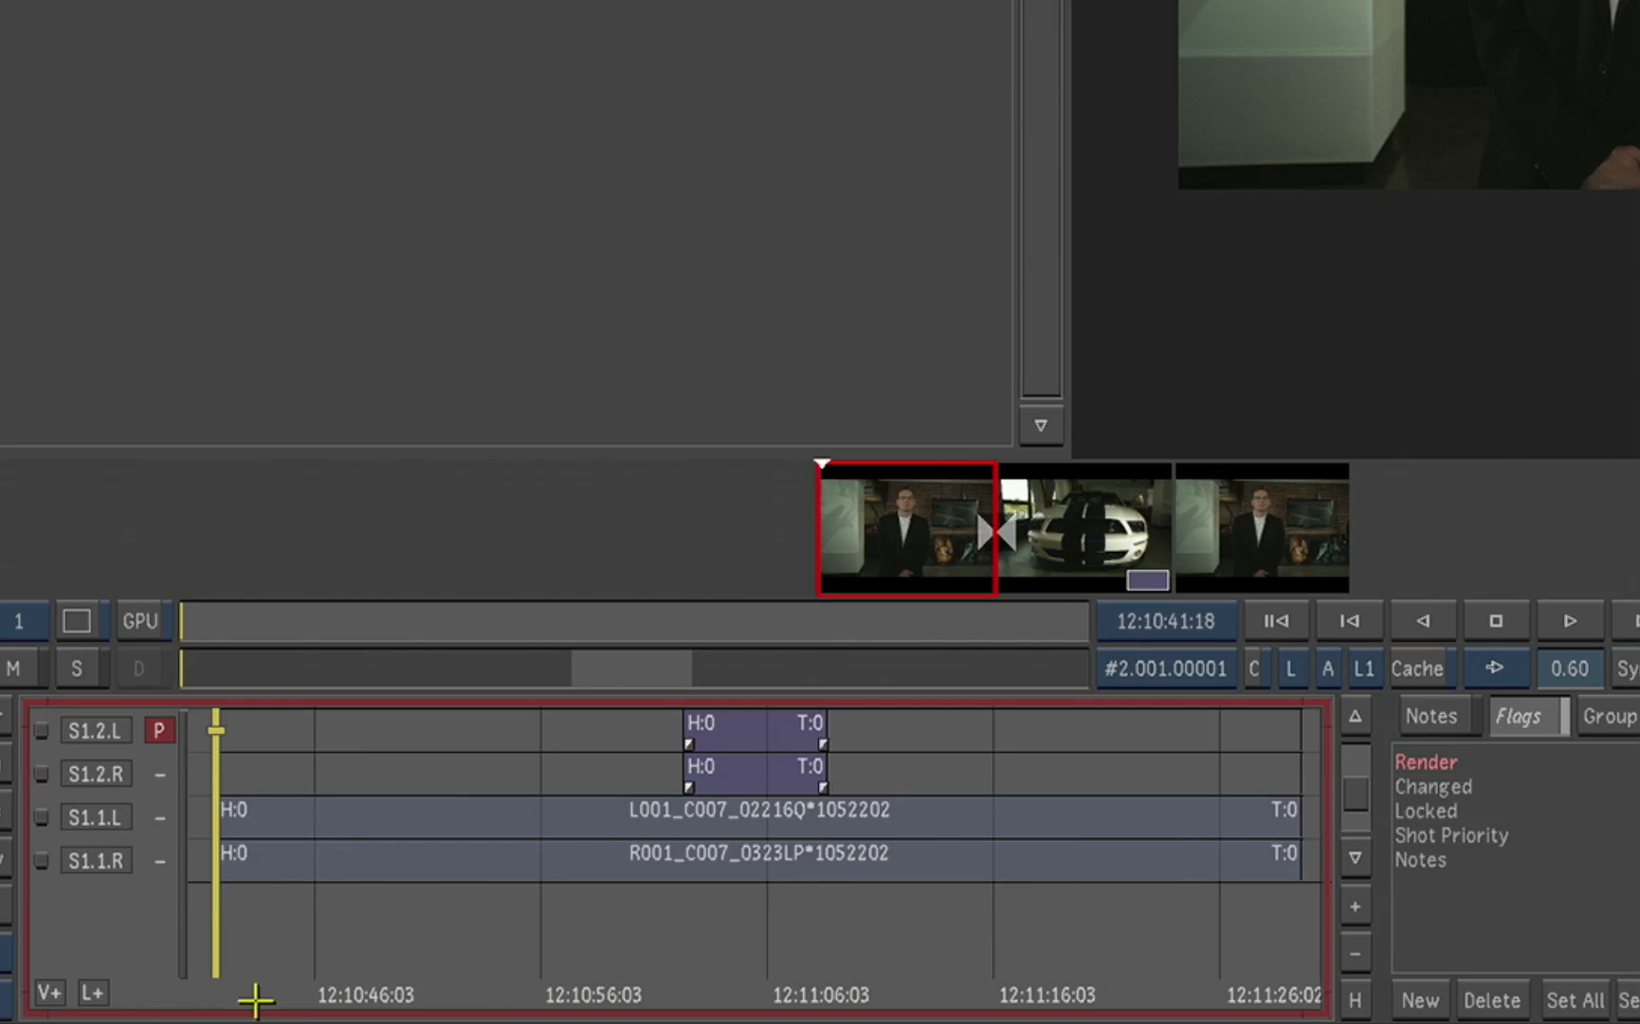
pyautogui.moveTo(426, 1003); pyautogui.dragTo(880, 999)
pyautogui.moveTo(738, 999); pyautogui.dragTo(680, 1001)
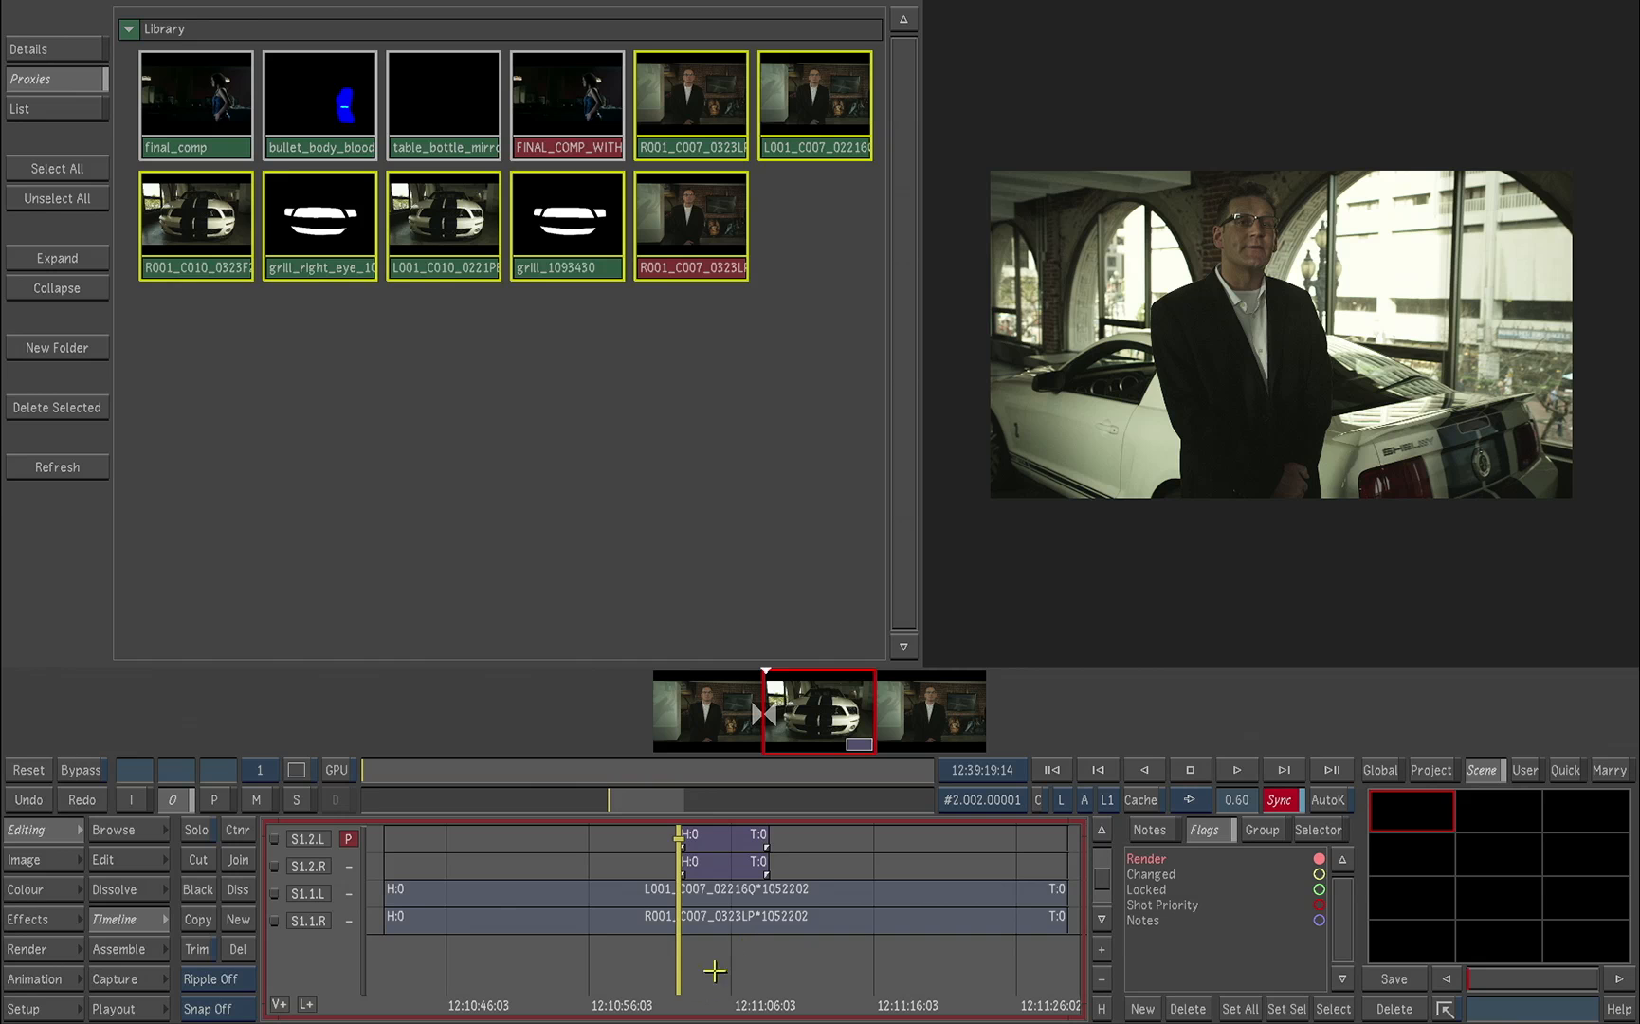
pyautogui.moveTo(678, 1002); pyautogui.dragTo(715, 1005)
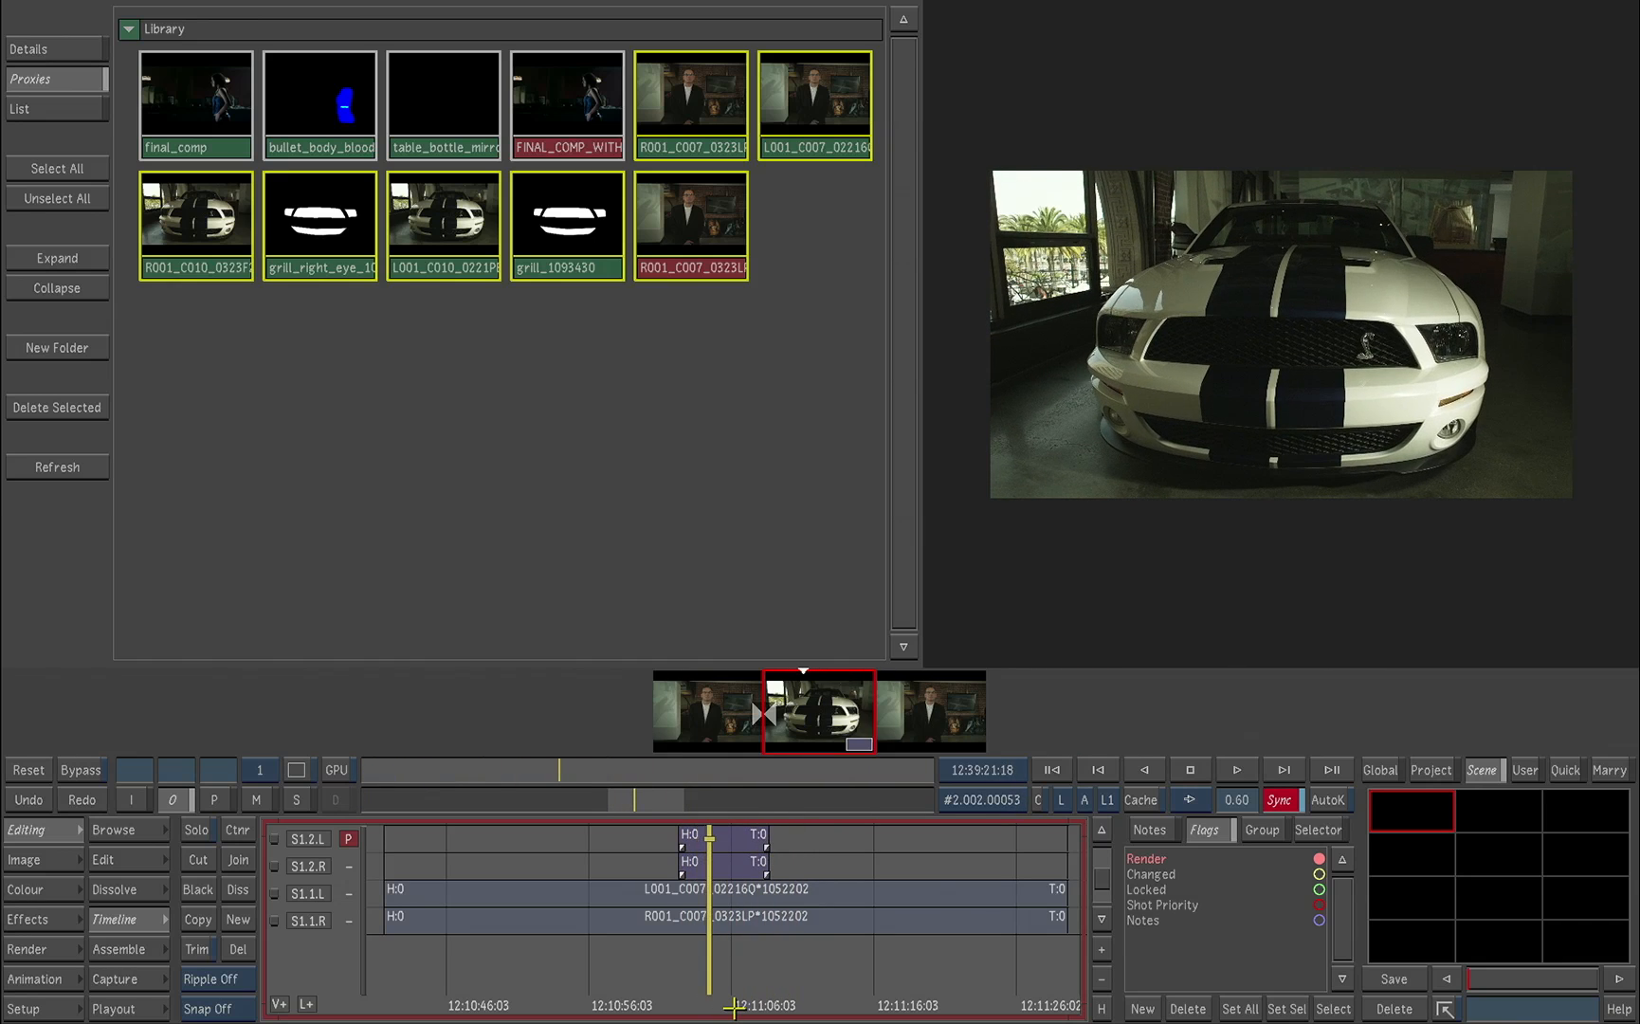
pyautogui.press('Home')
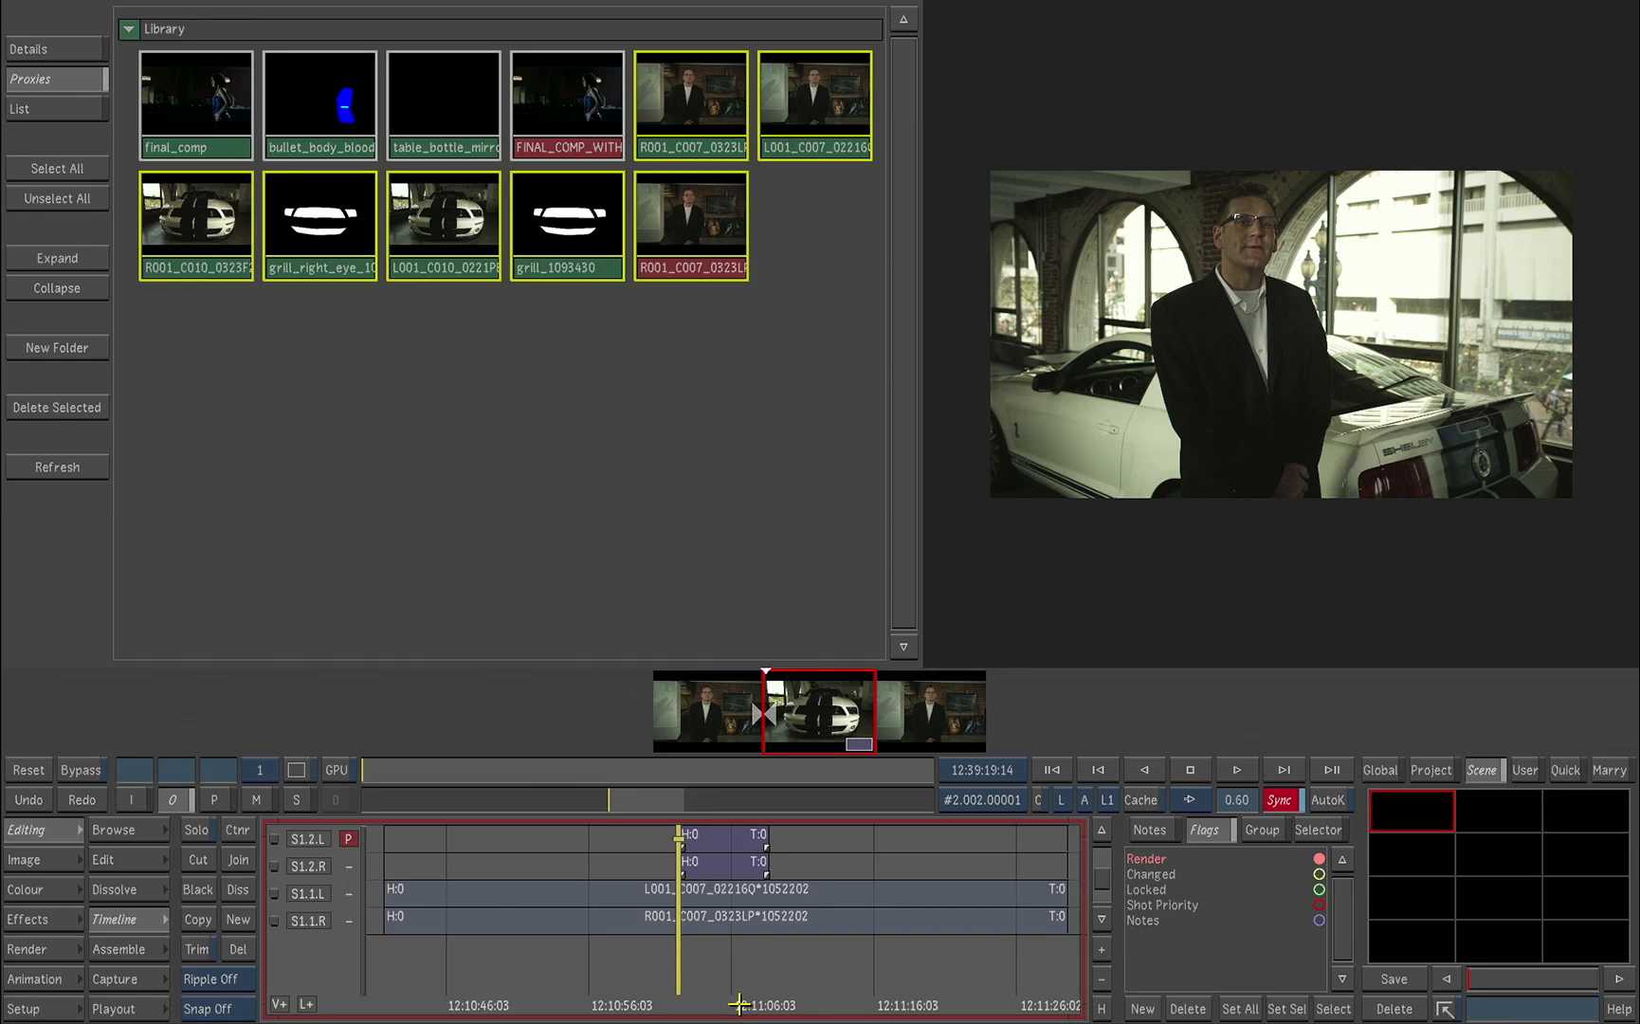
# Step: Enter the container on track S1.2.L, compare the car layer with the grill matte layer, and exit the container
pyautogui.click(741, 840)
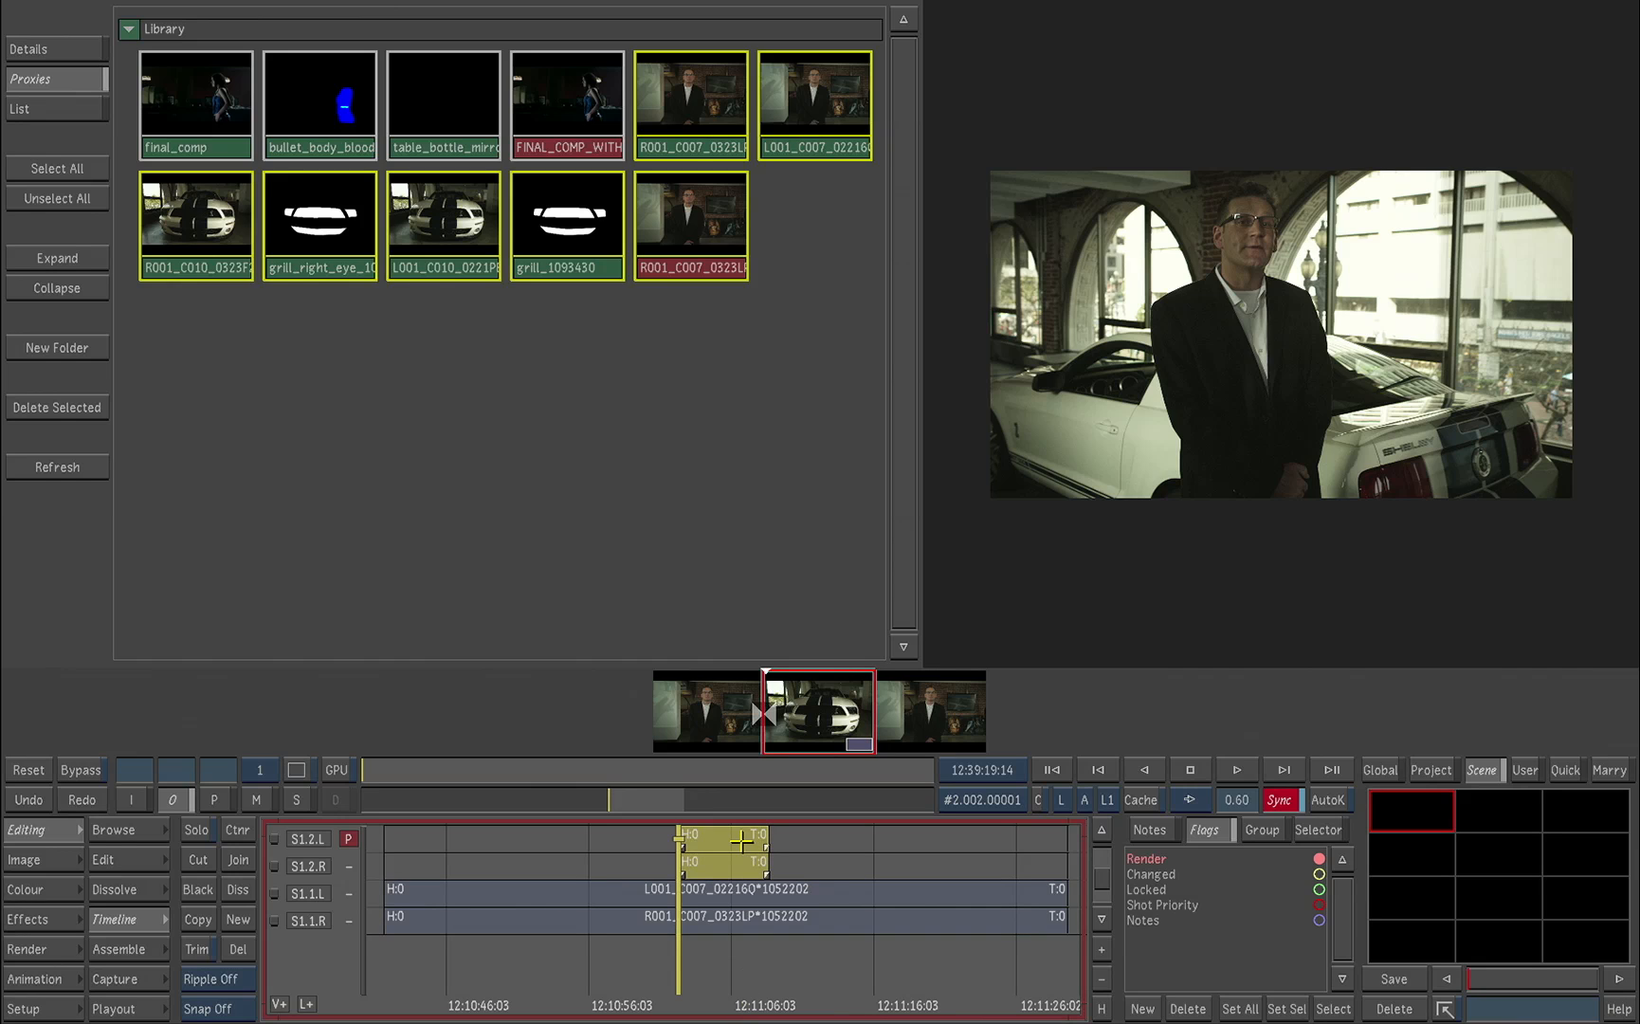
pyautogui.doubleClick(741, 840)
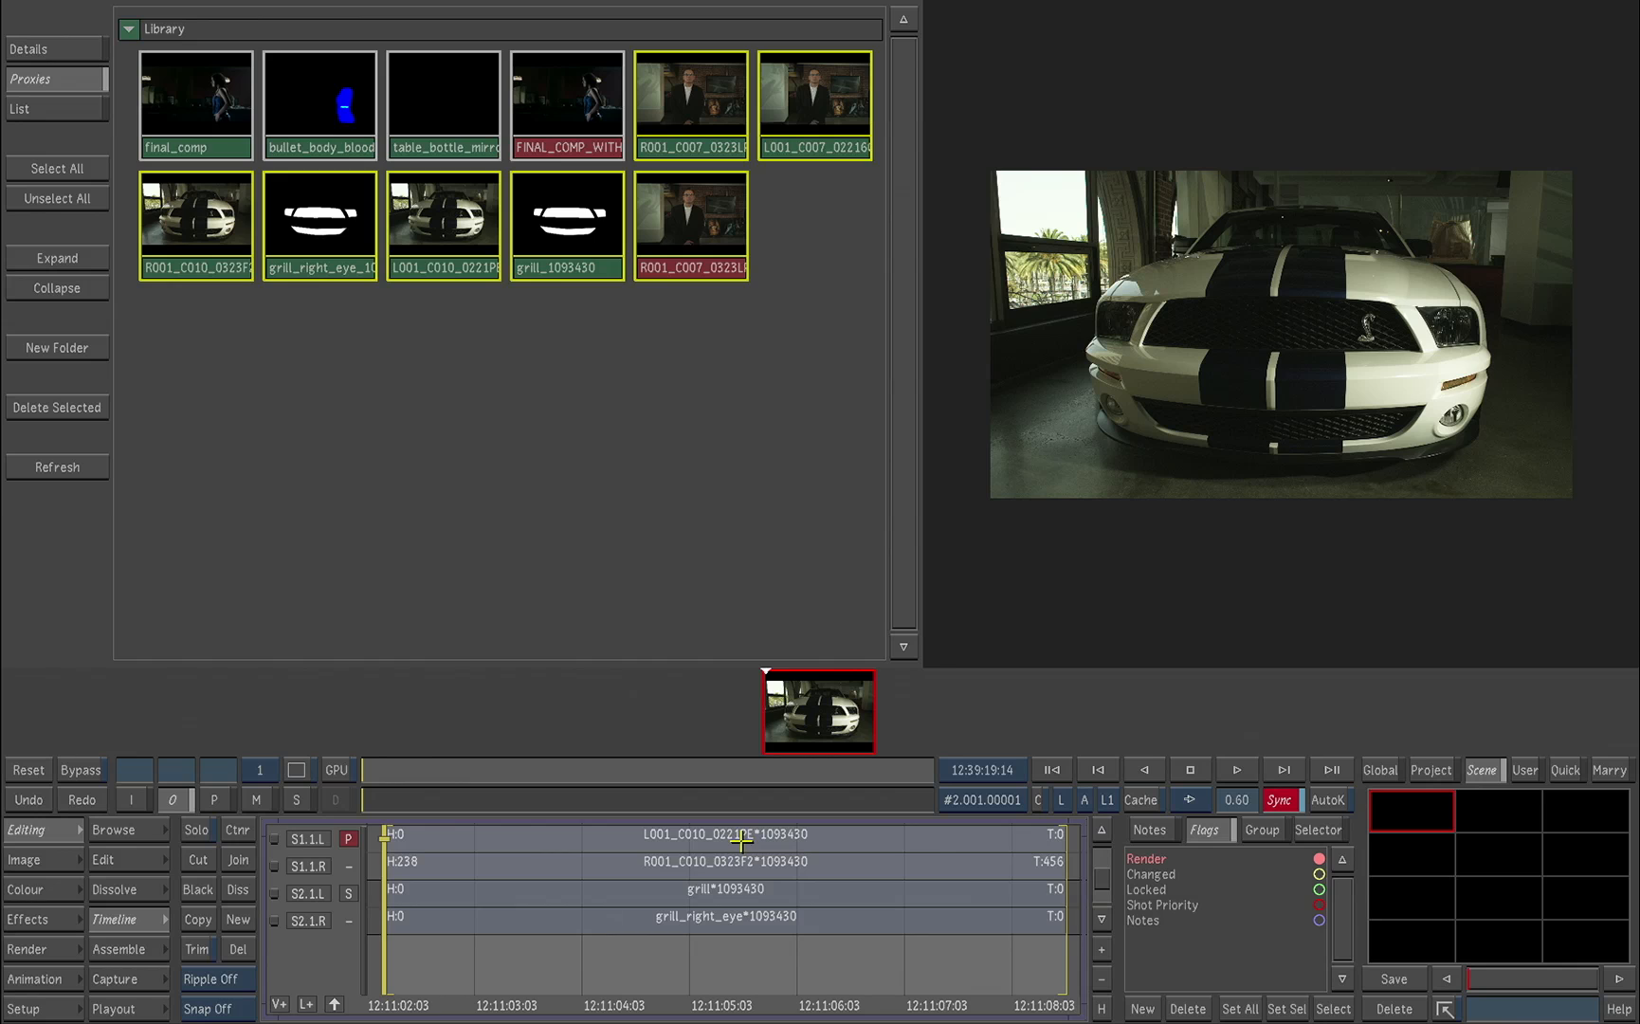
pyautogui.click(349, 893)
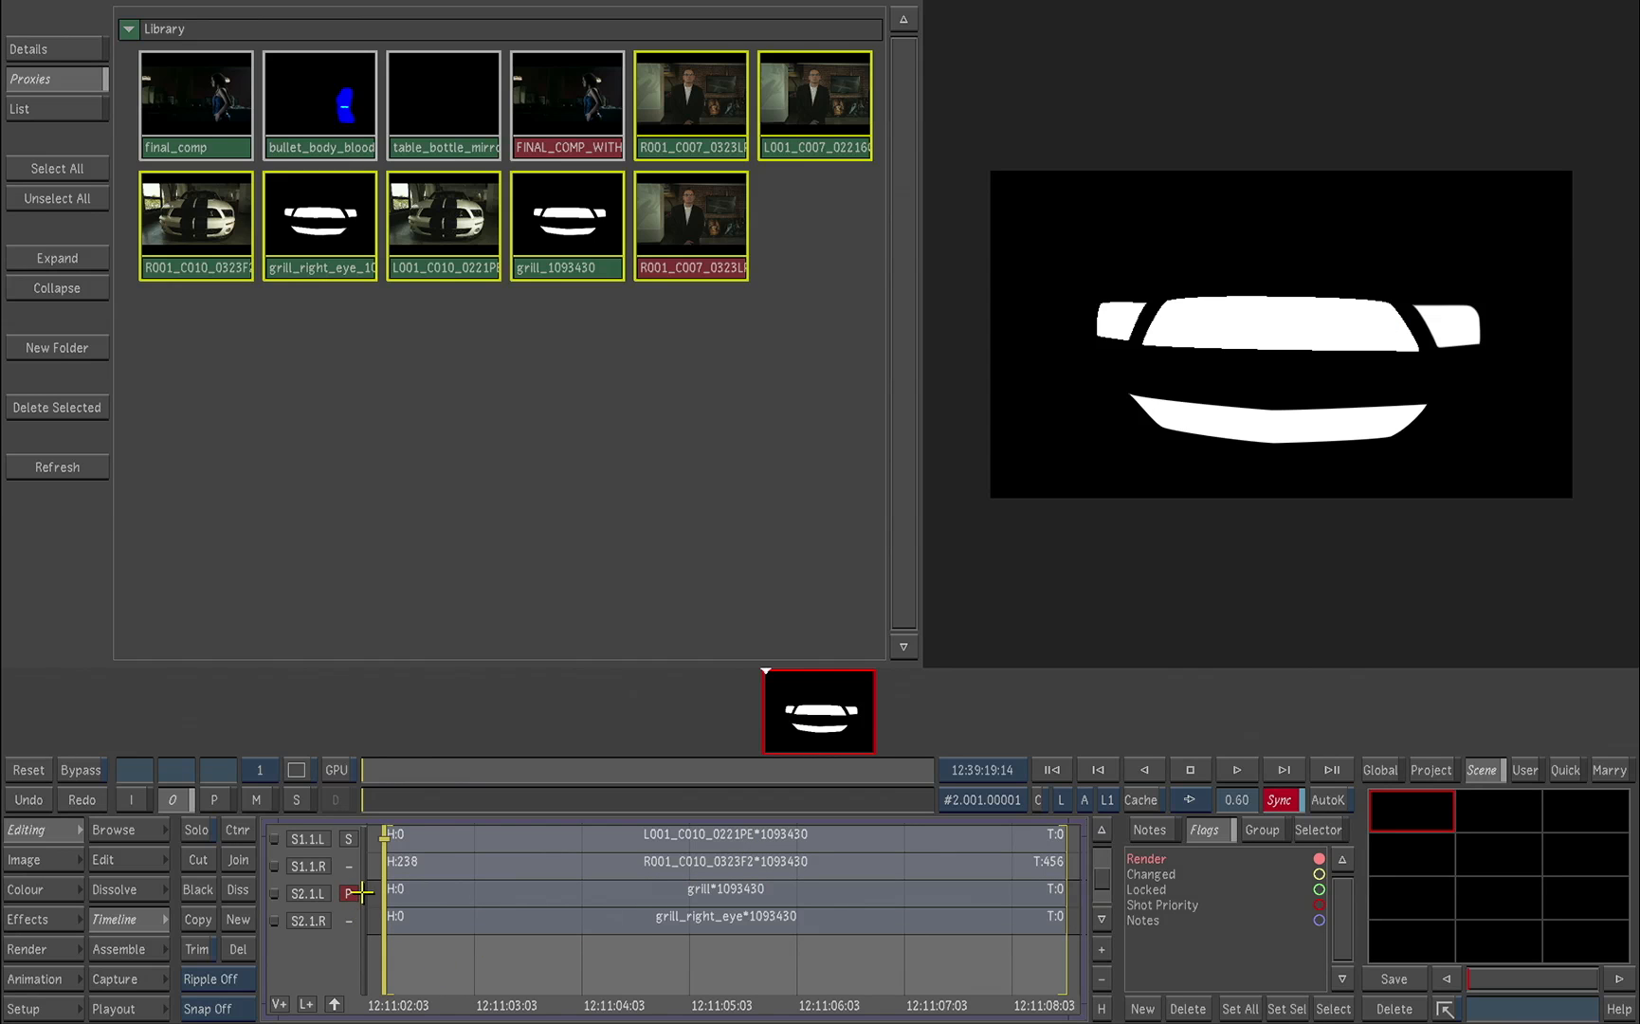
pyautogui.click(348, 839)
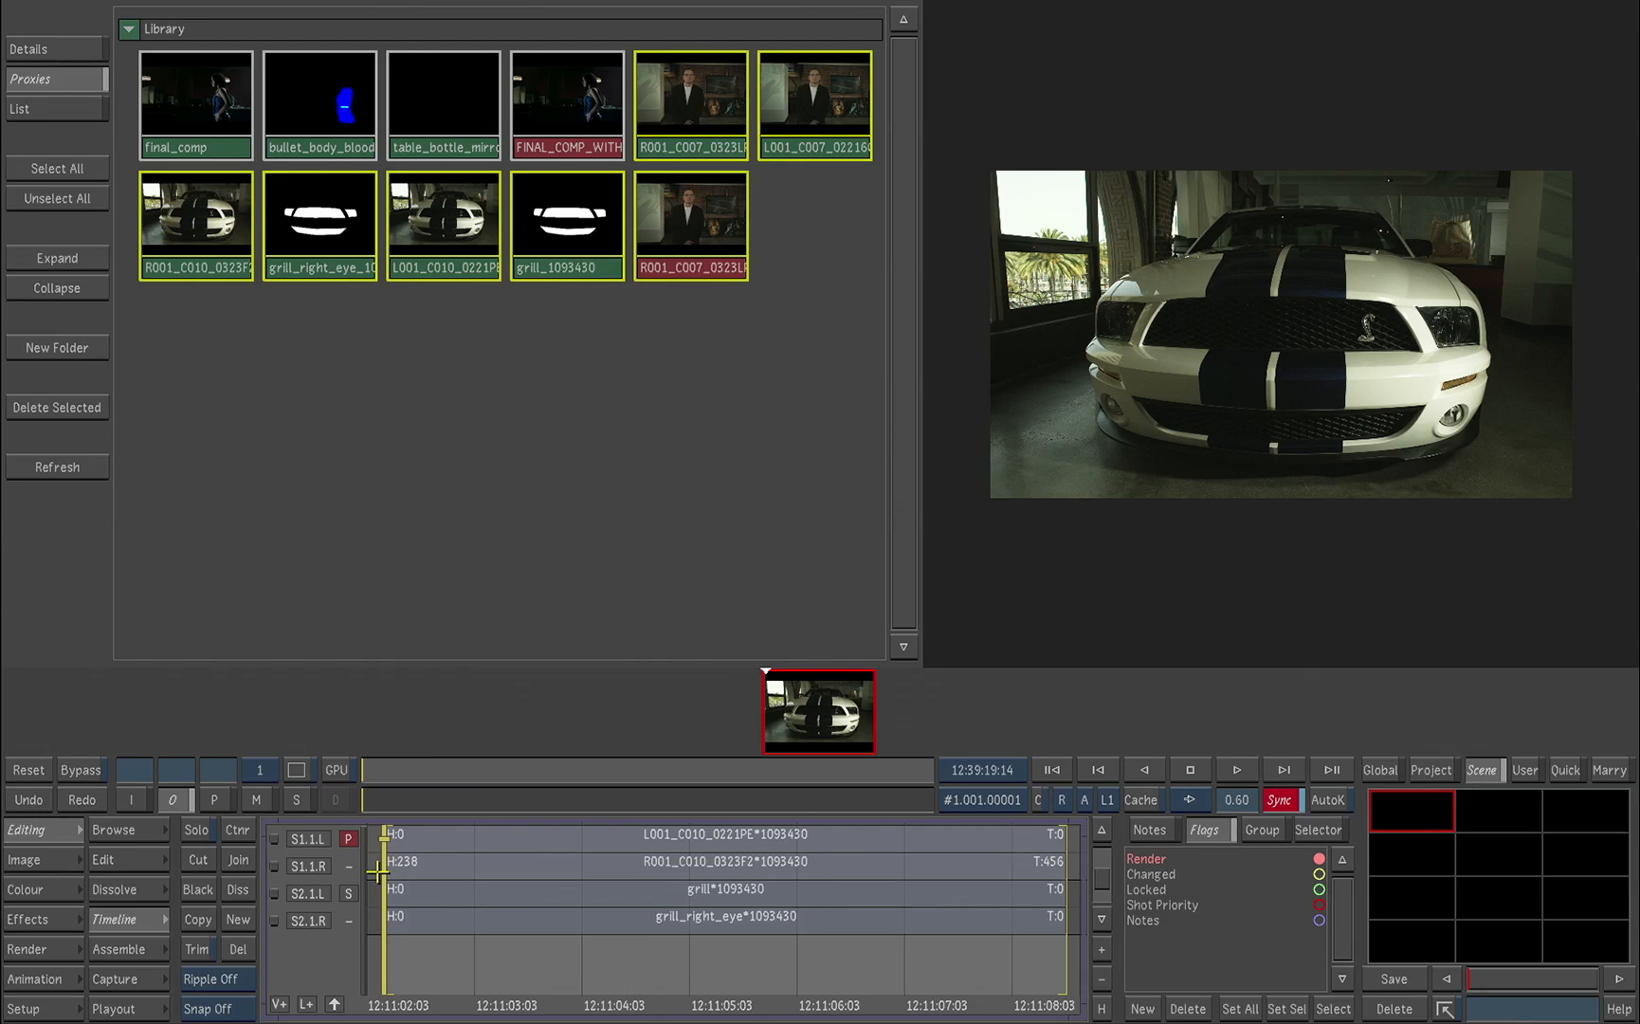
pyautogui.click(349, 894)
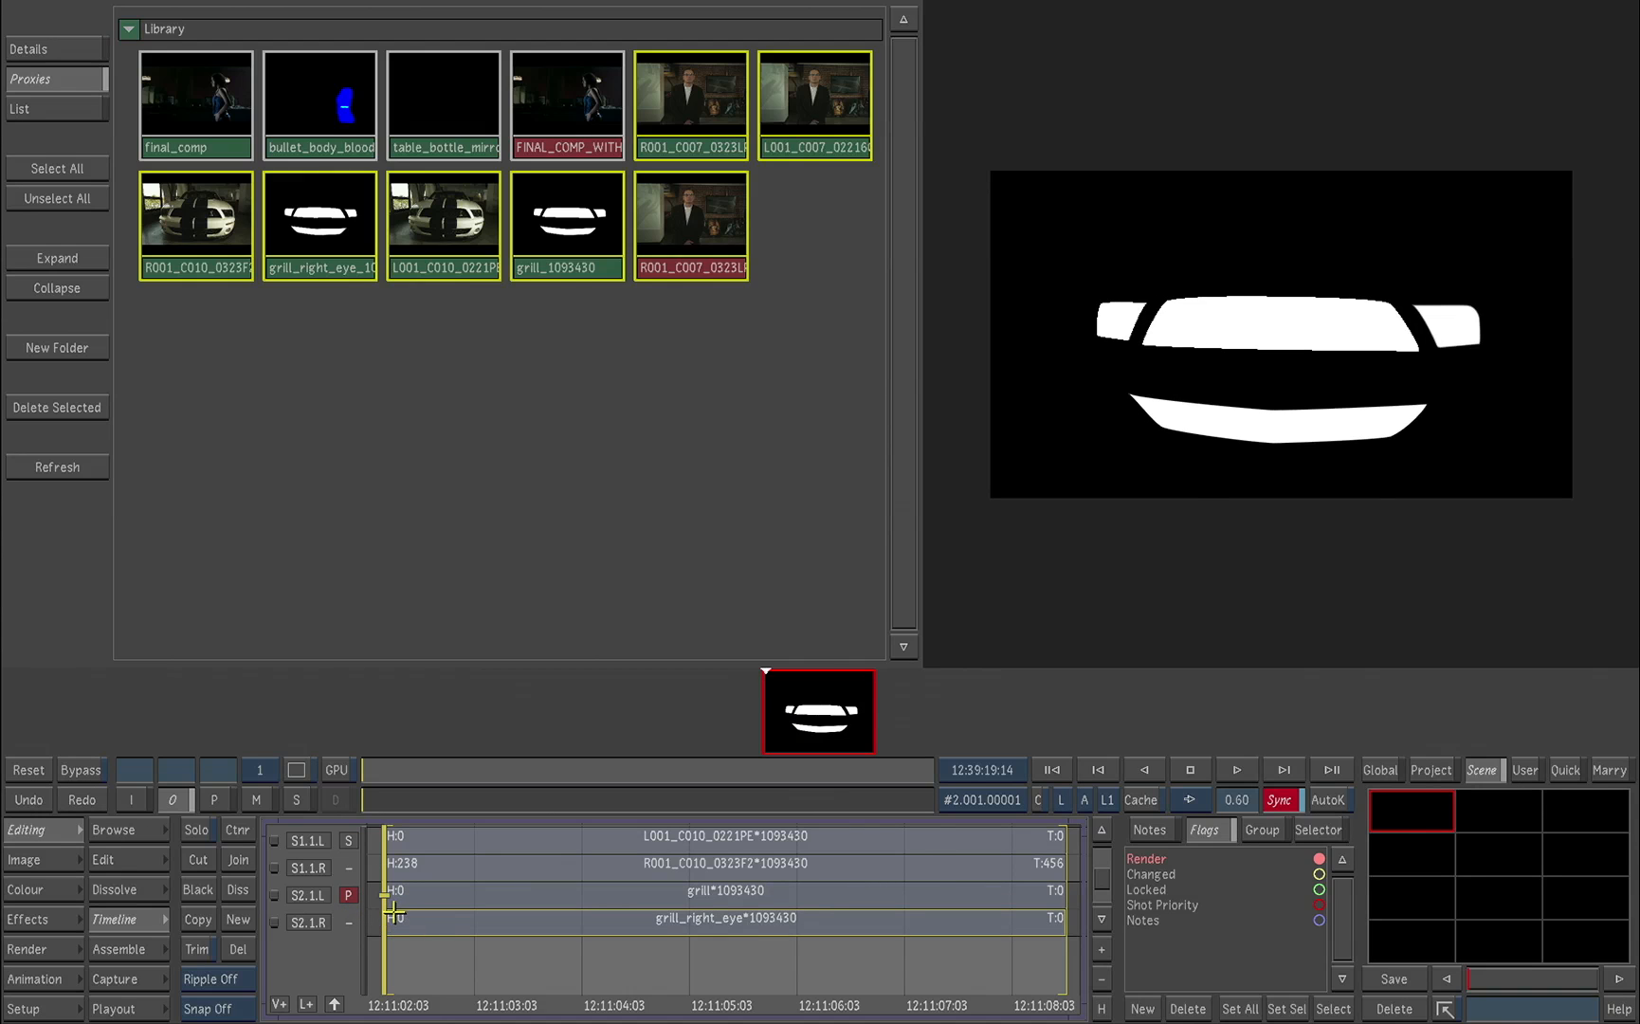
pyautogui.click(349, 844)
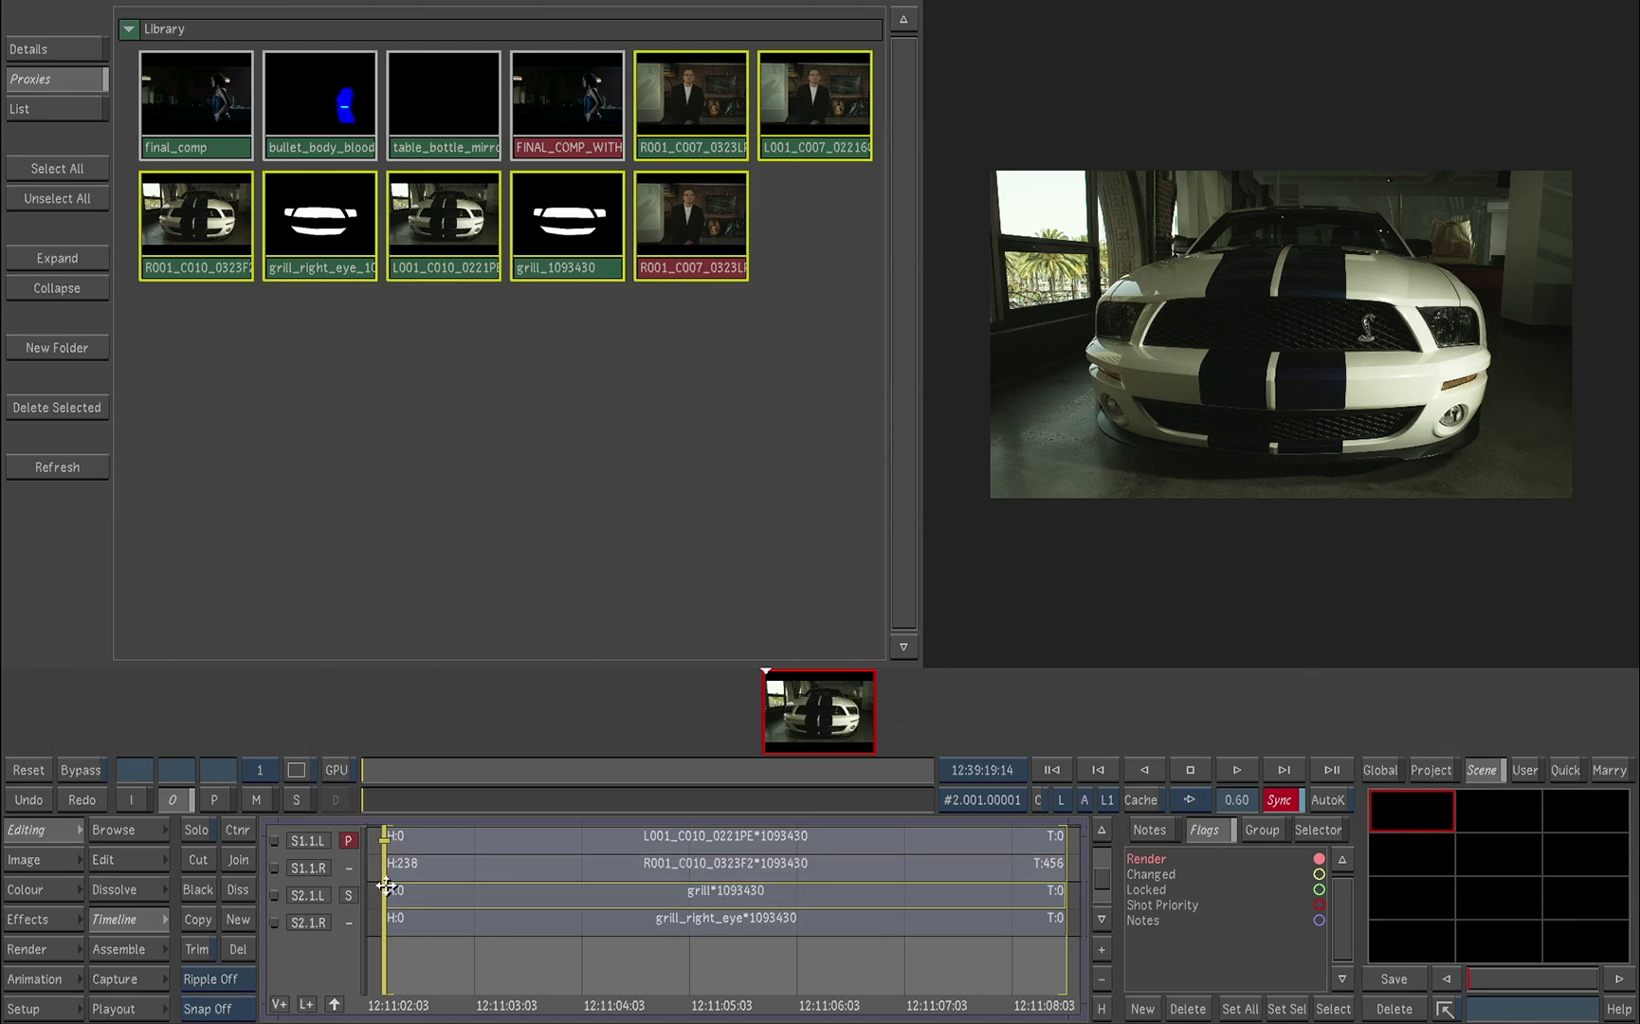
pyautogui.click(334, 1003)
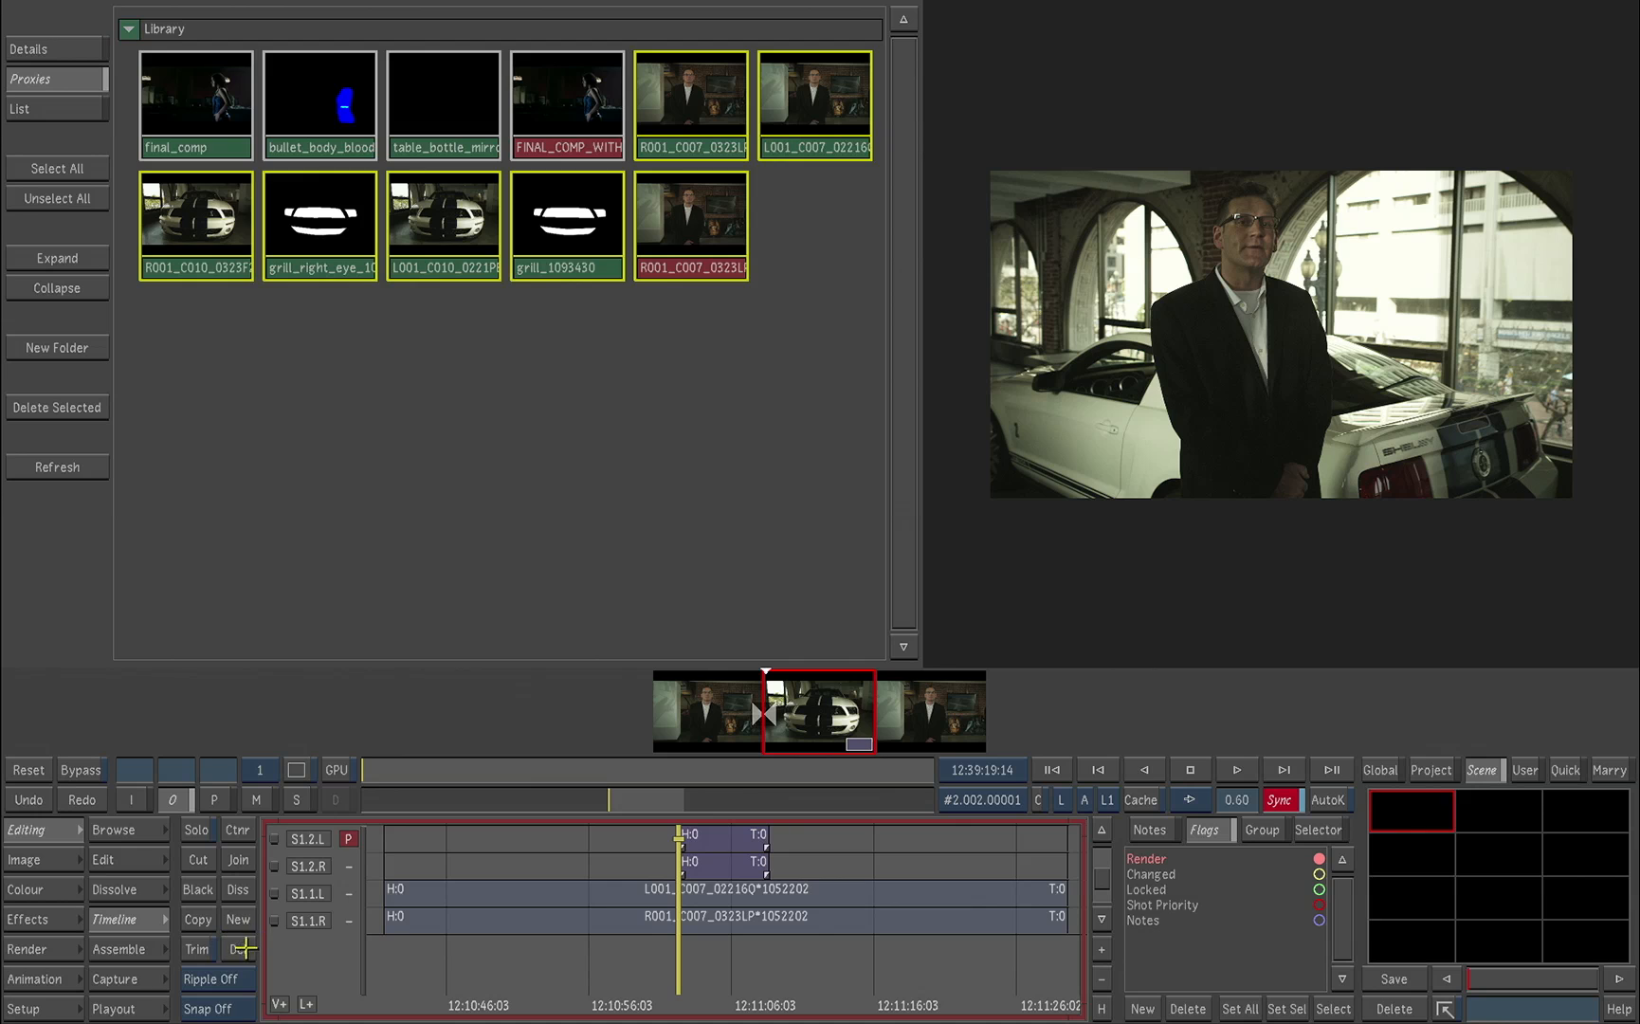
# Step: Return to the colour grading controls and set the viewer to a Left / Right dual view
pyautogui.click(45, 887)
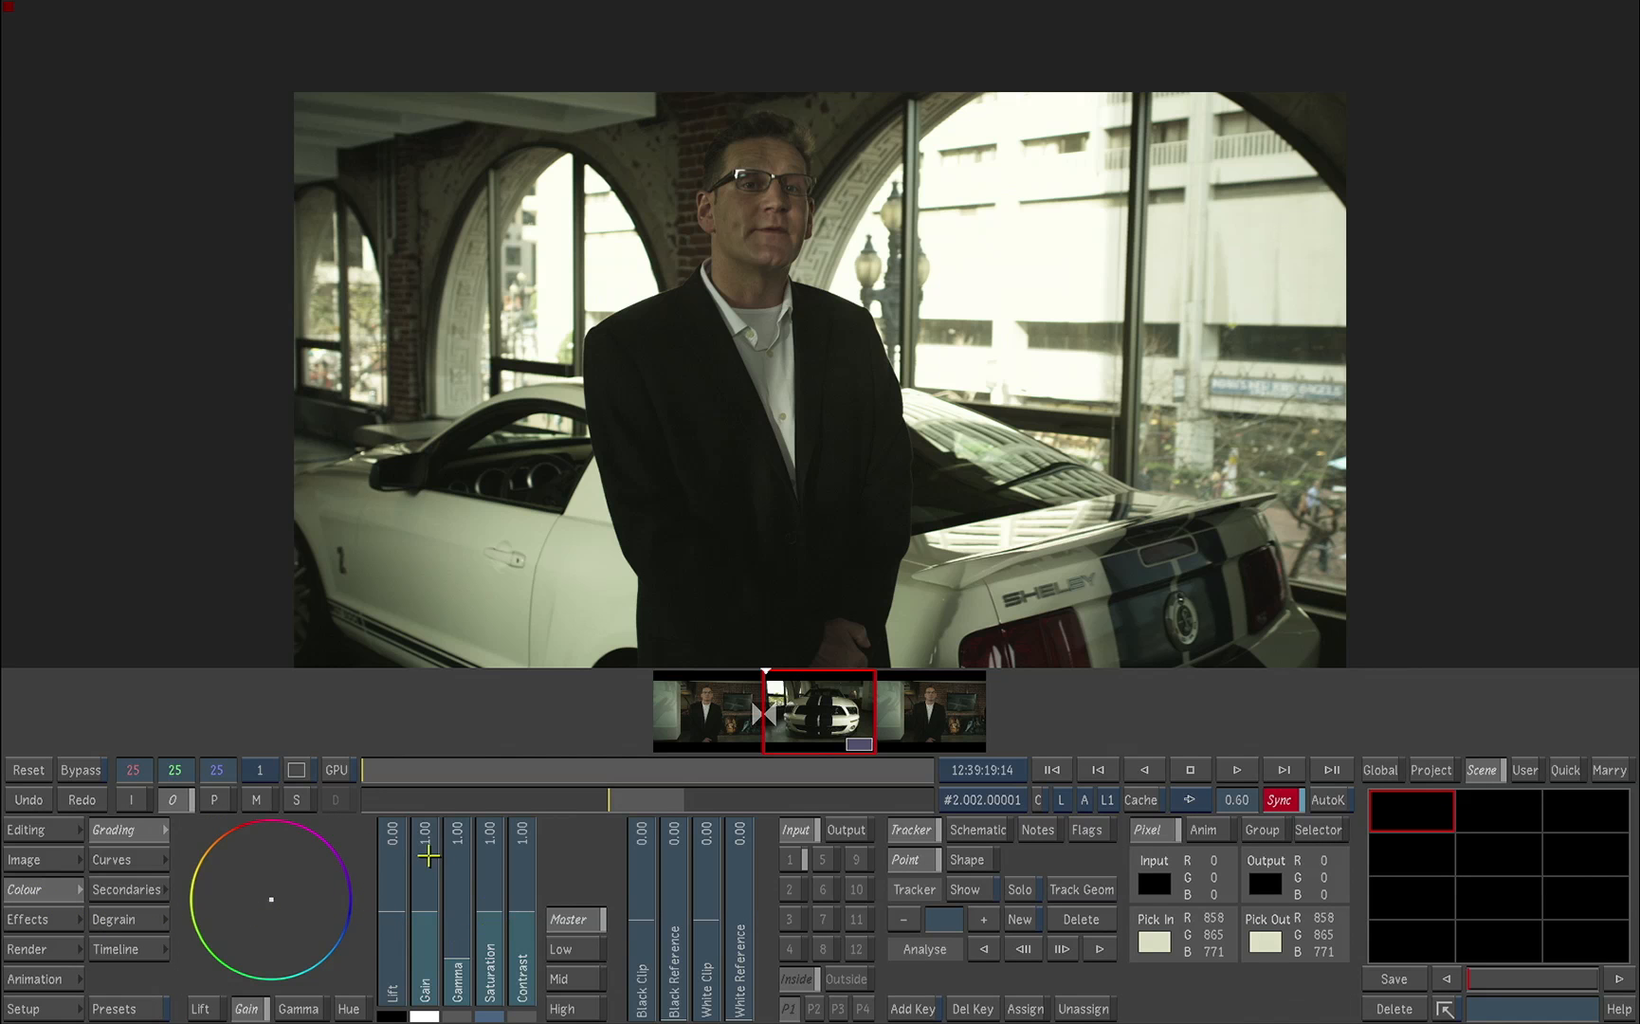
pyautogui.click(301, 768)
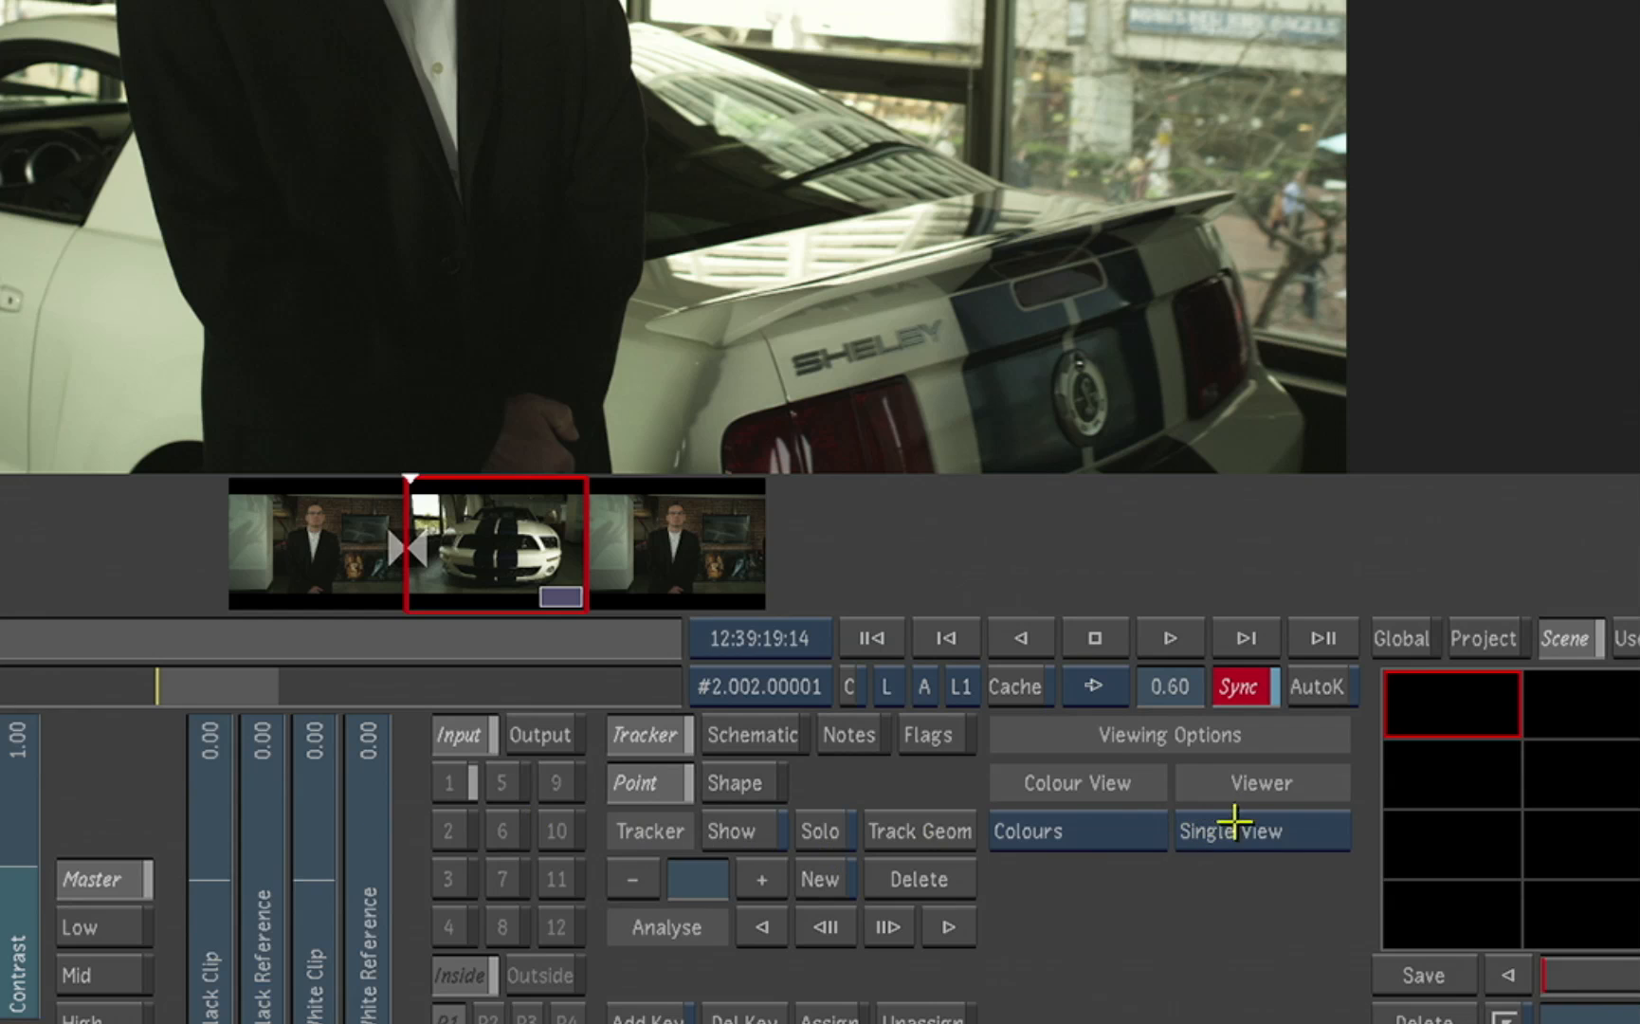
pyautogui.click(1253, 839)
pyautogui.click(1271, 895)
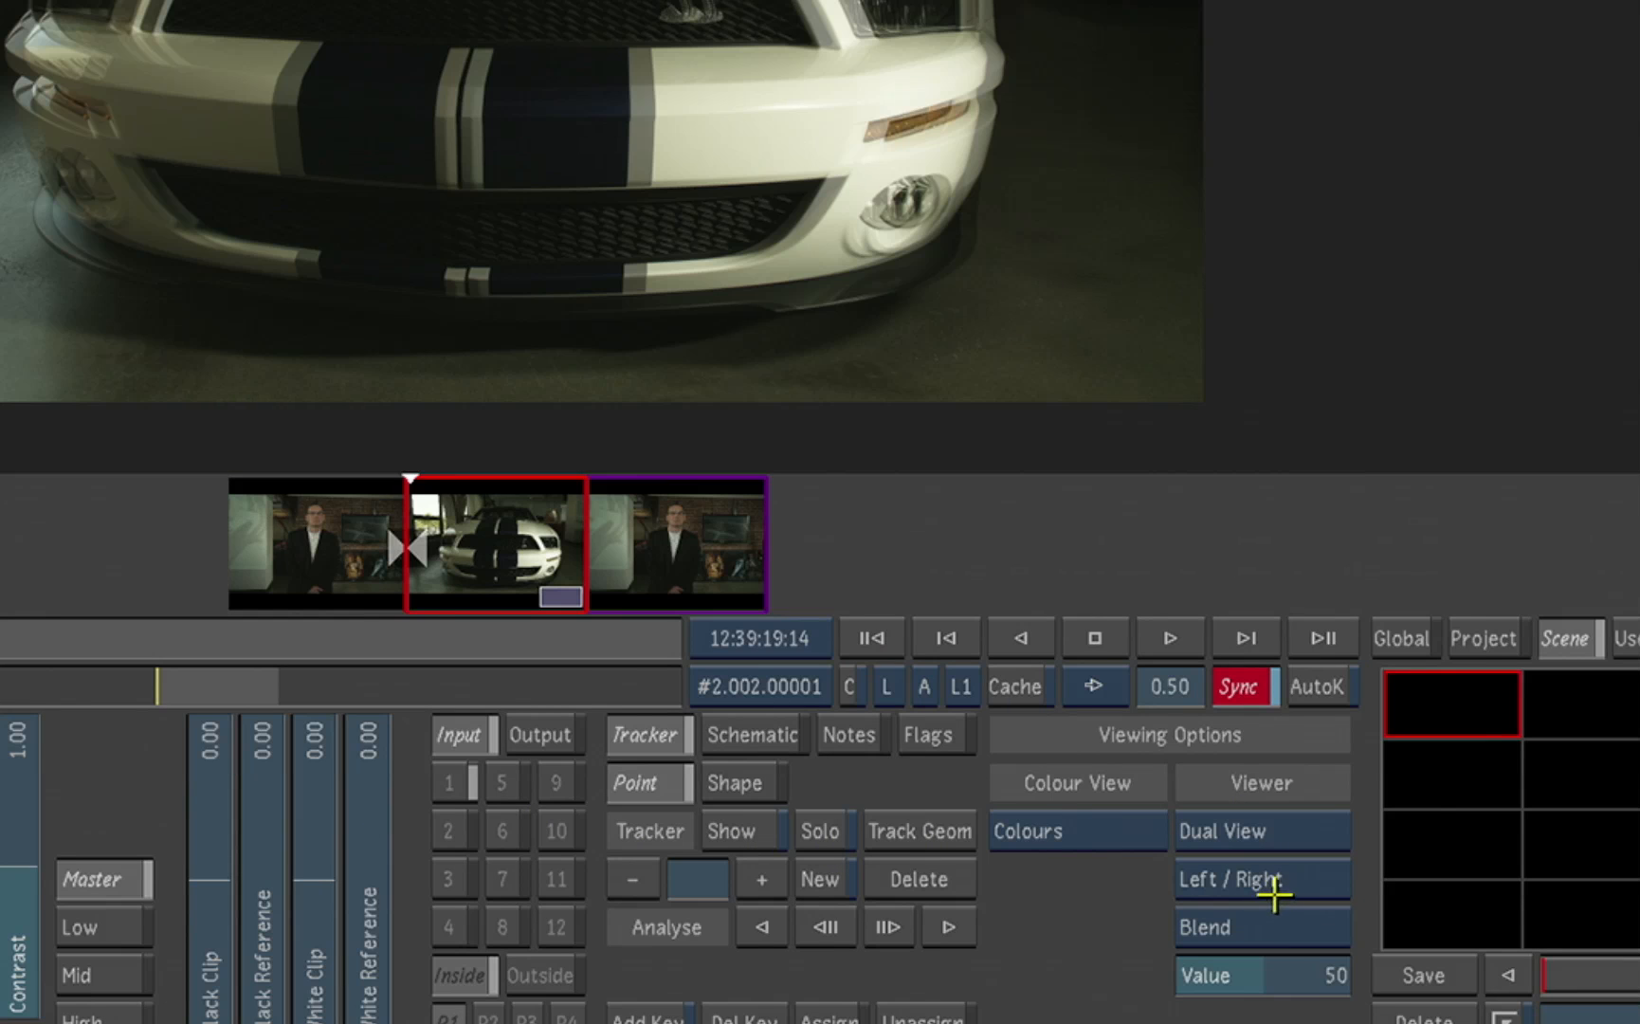
# Step: Try the 2-up layout for the left and right eyes and restore the Blend layout
pyautogui.click(1284, 918)
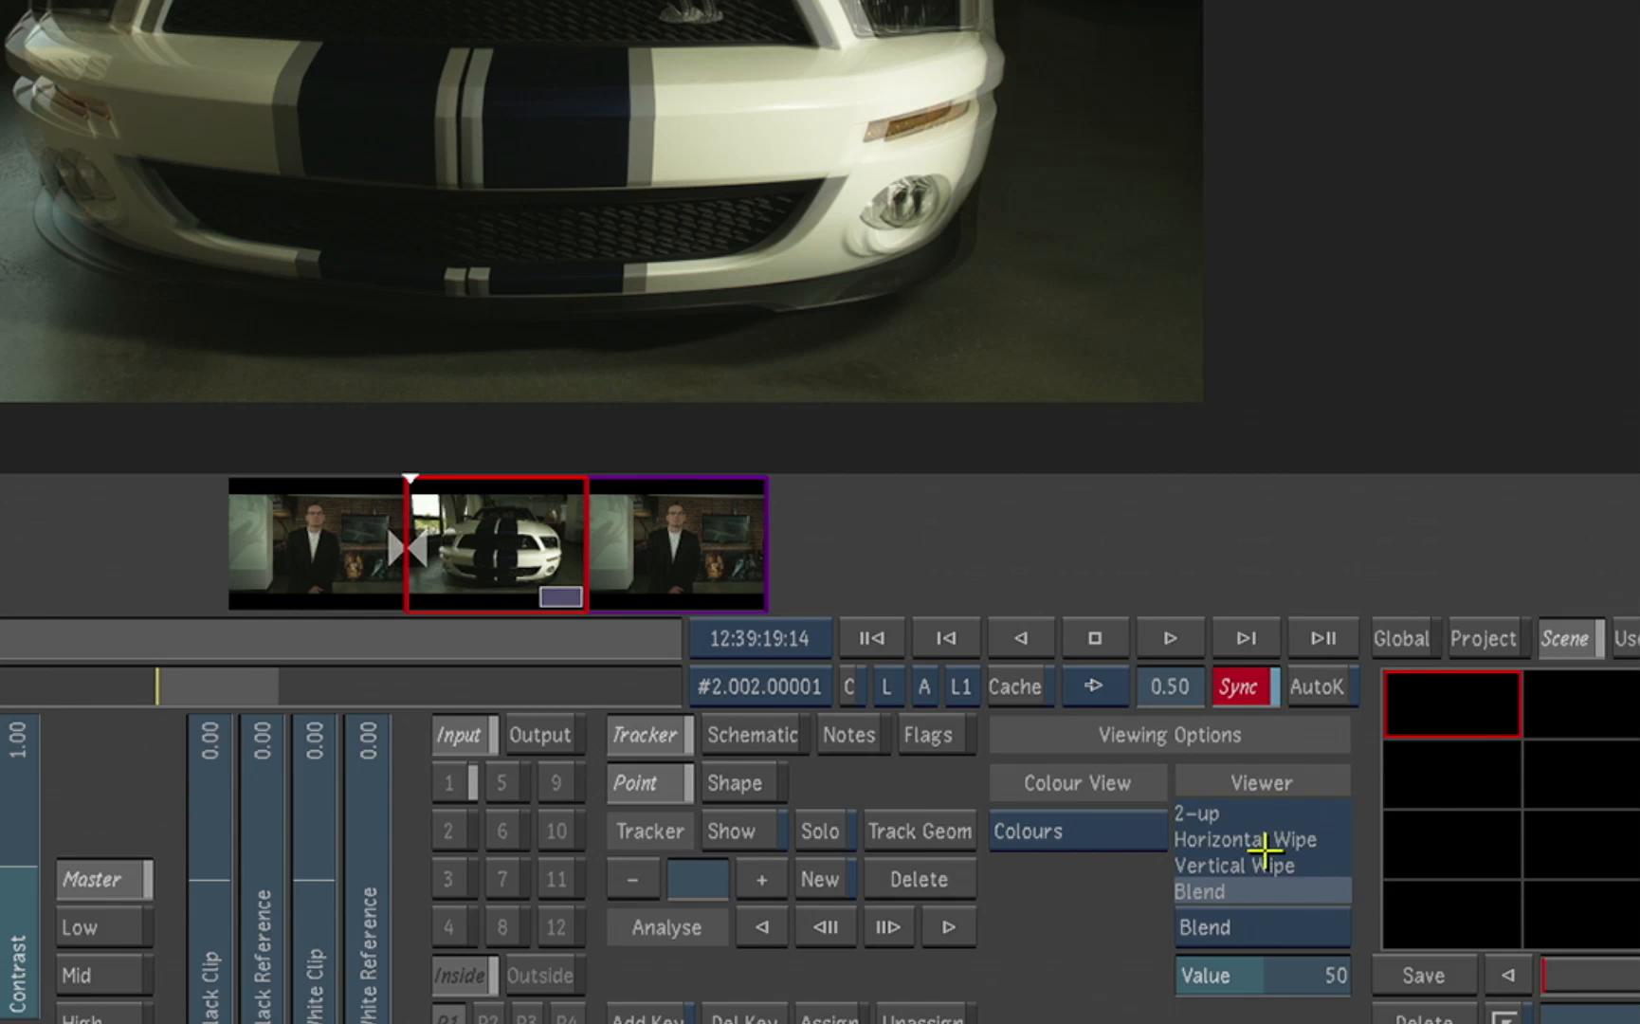
pyautogui.click(1218, 821)
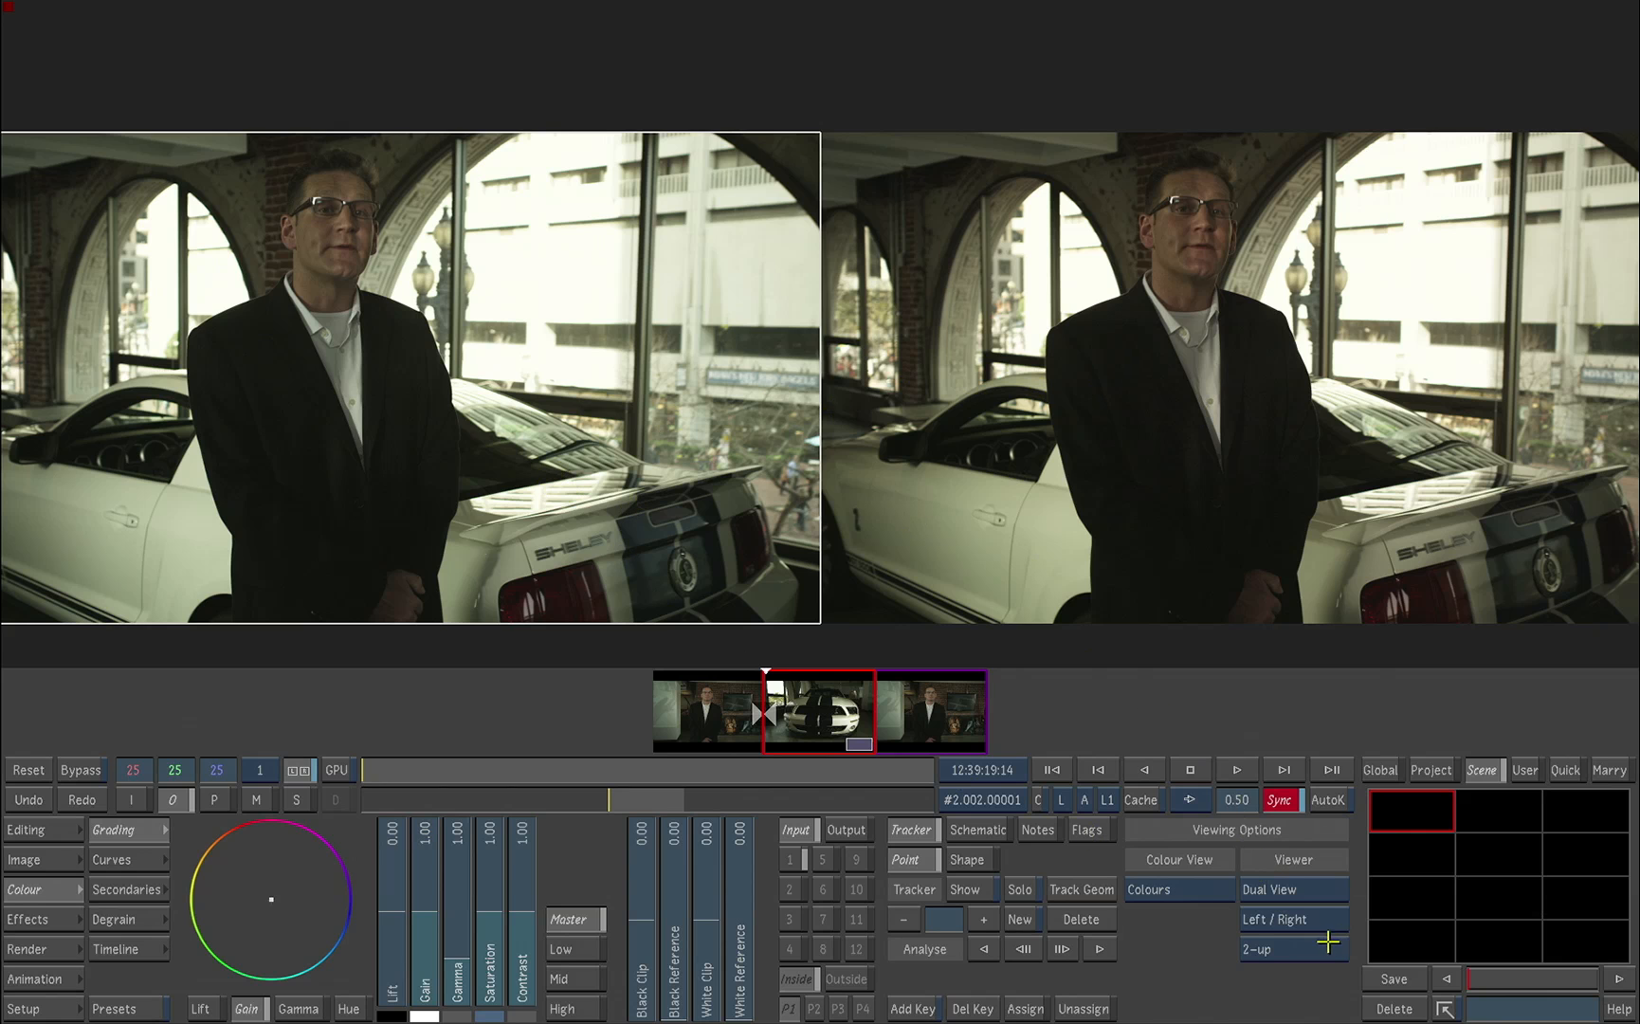
pyautogui.click(1315, 919)
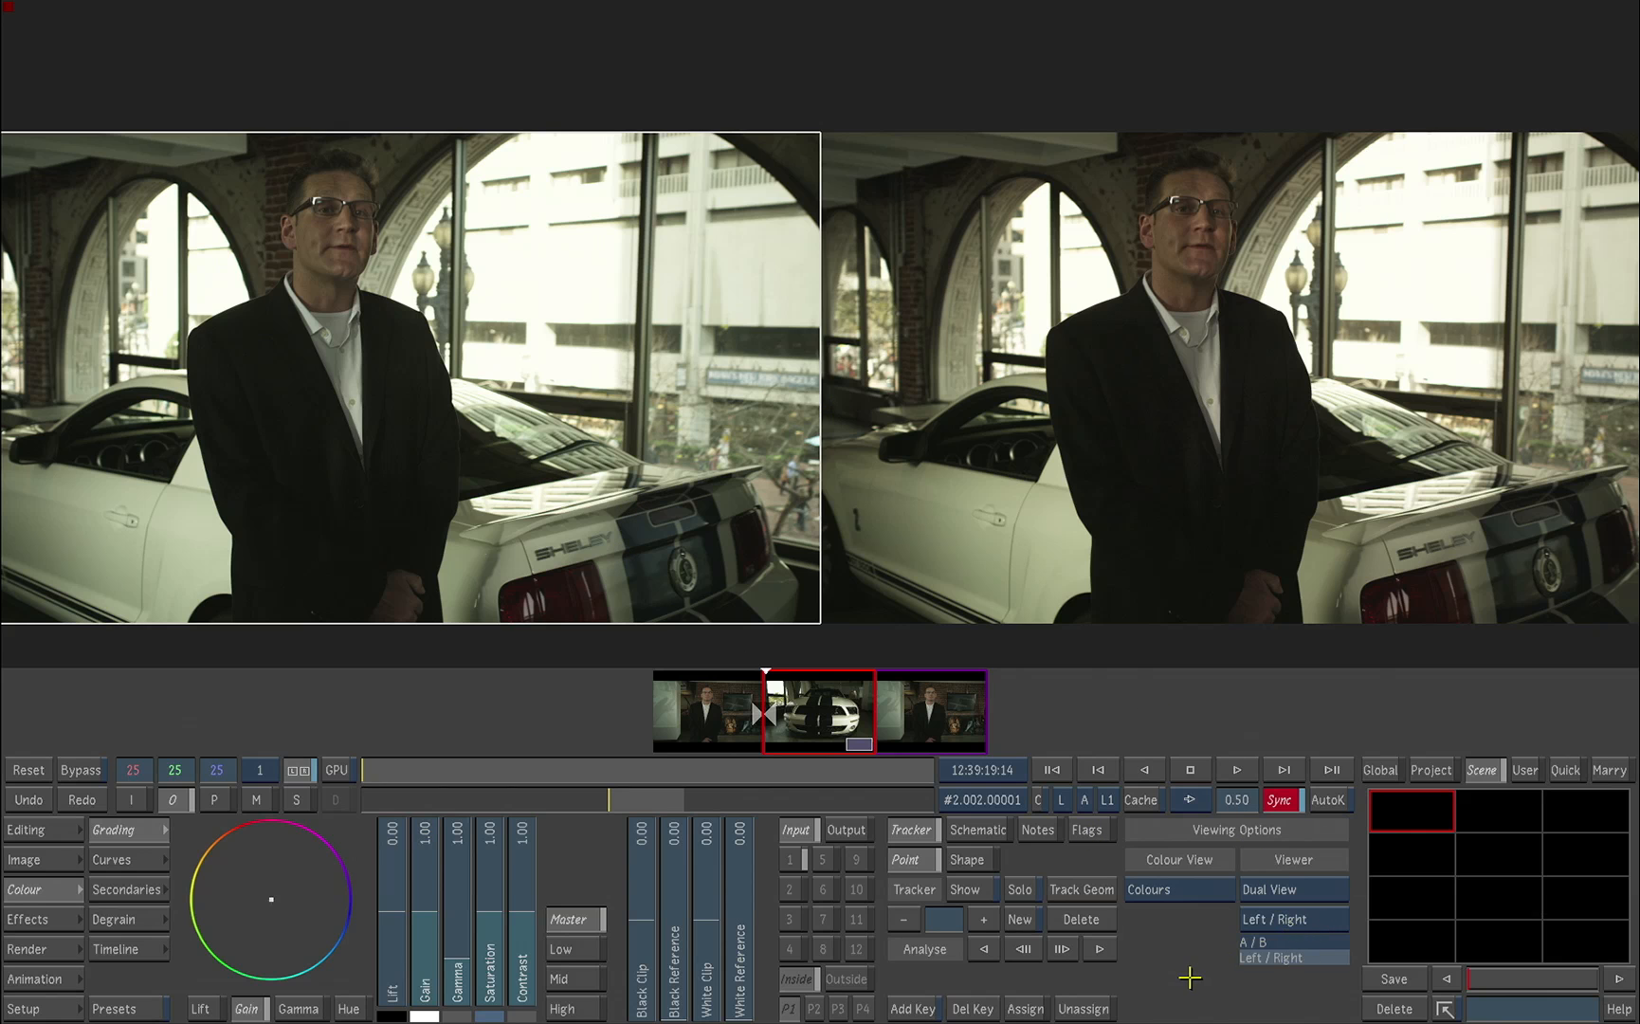
pyautogui.click(1278, 957)
pyautogui.click(1285, 944)
pyautogui.click(1281, 933)
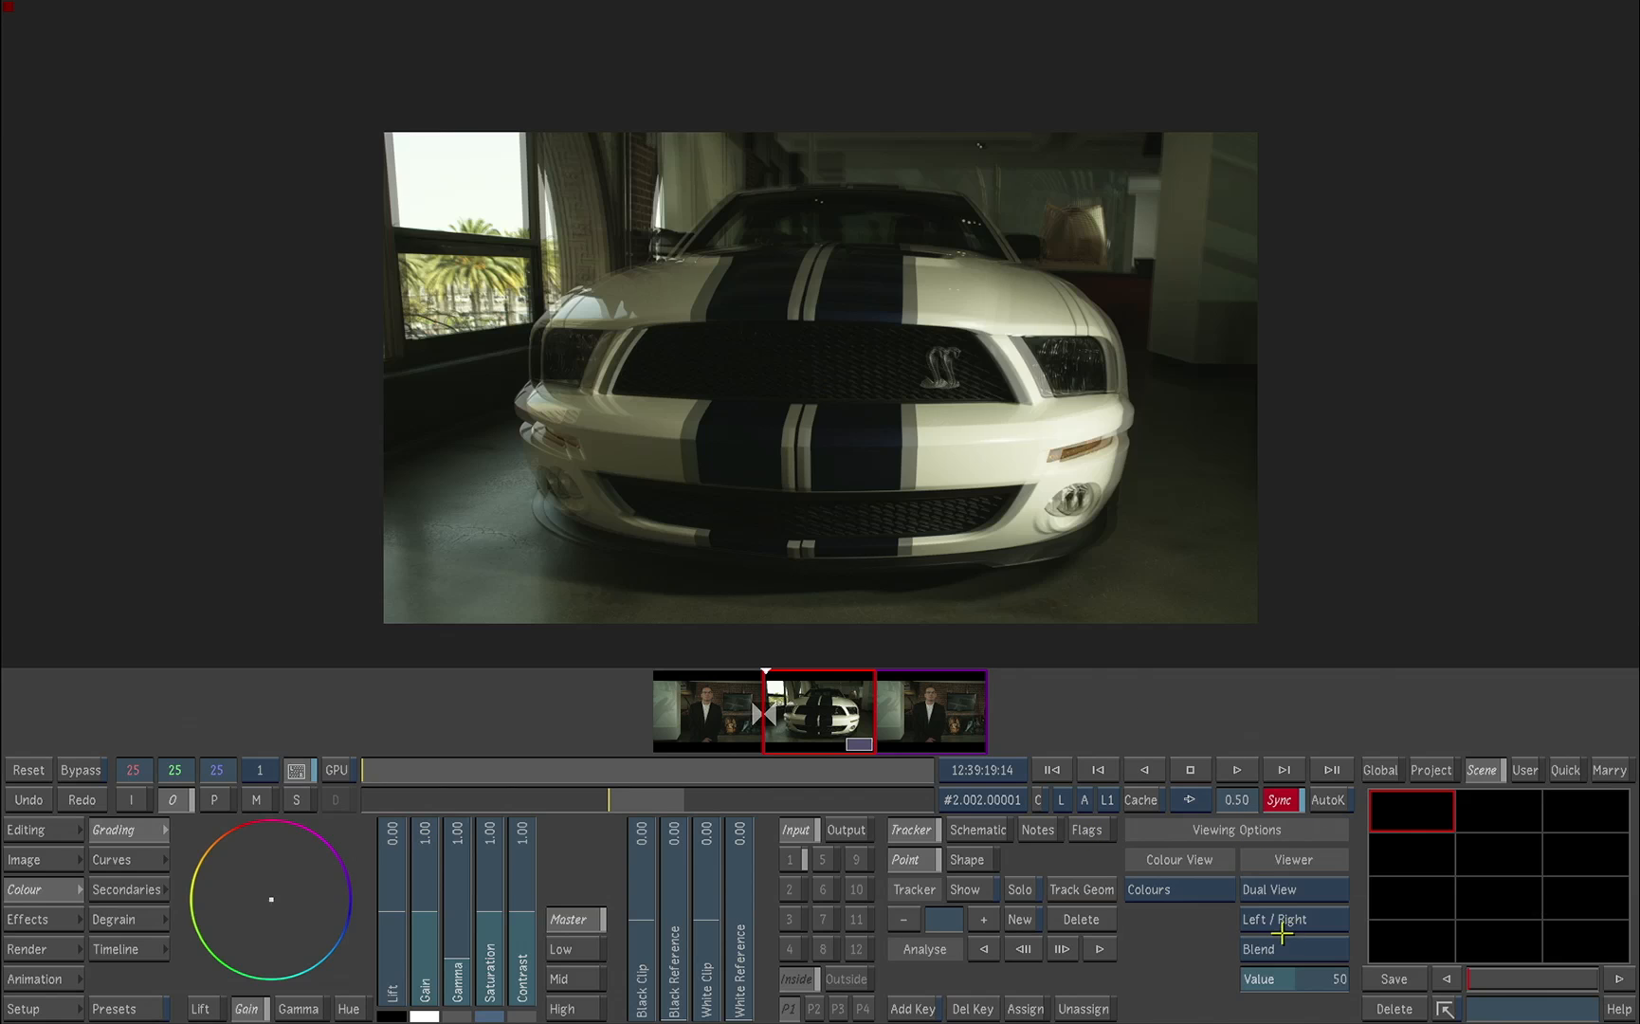
# Step: Select secondary 1 on the car shot and set its matte to the red channel of V2, checking it in the matte view
pyautogui.click(798, 859)
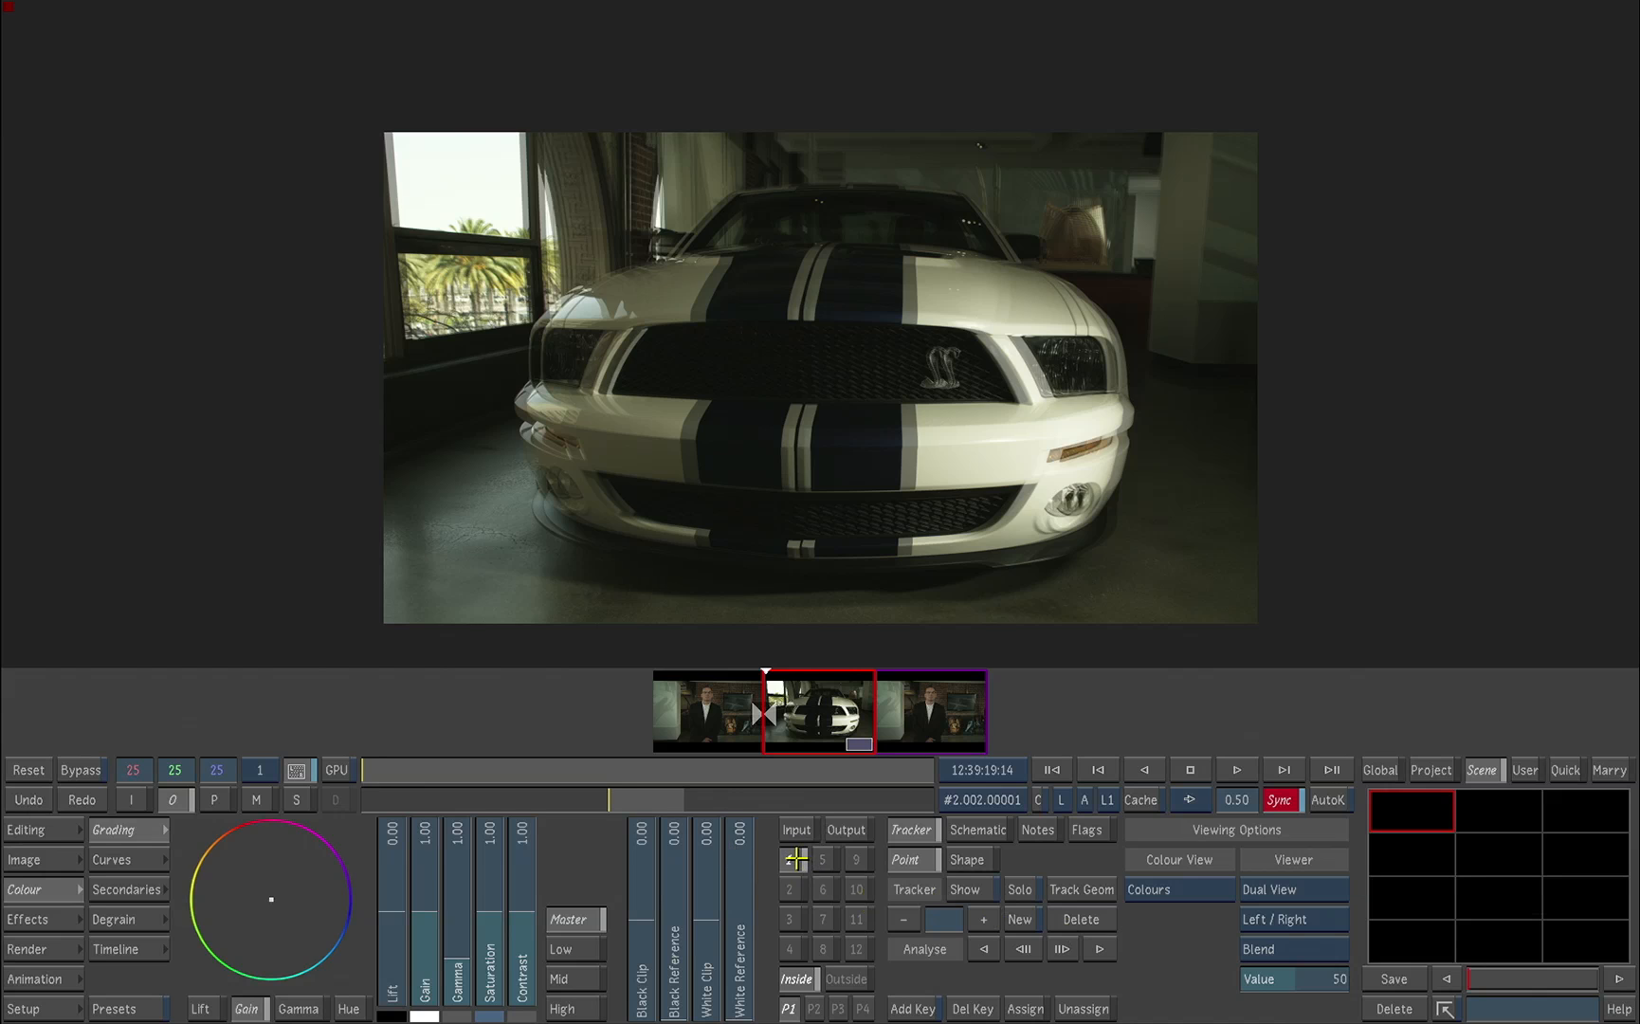
pyautogui.click(126, 889)
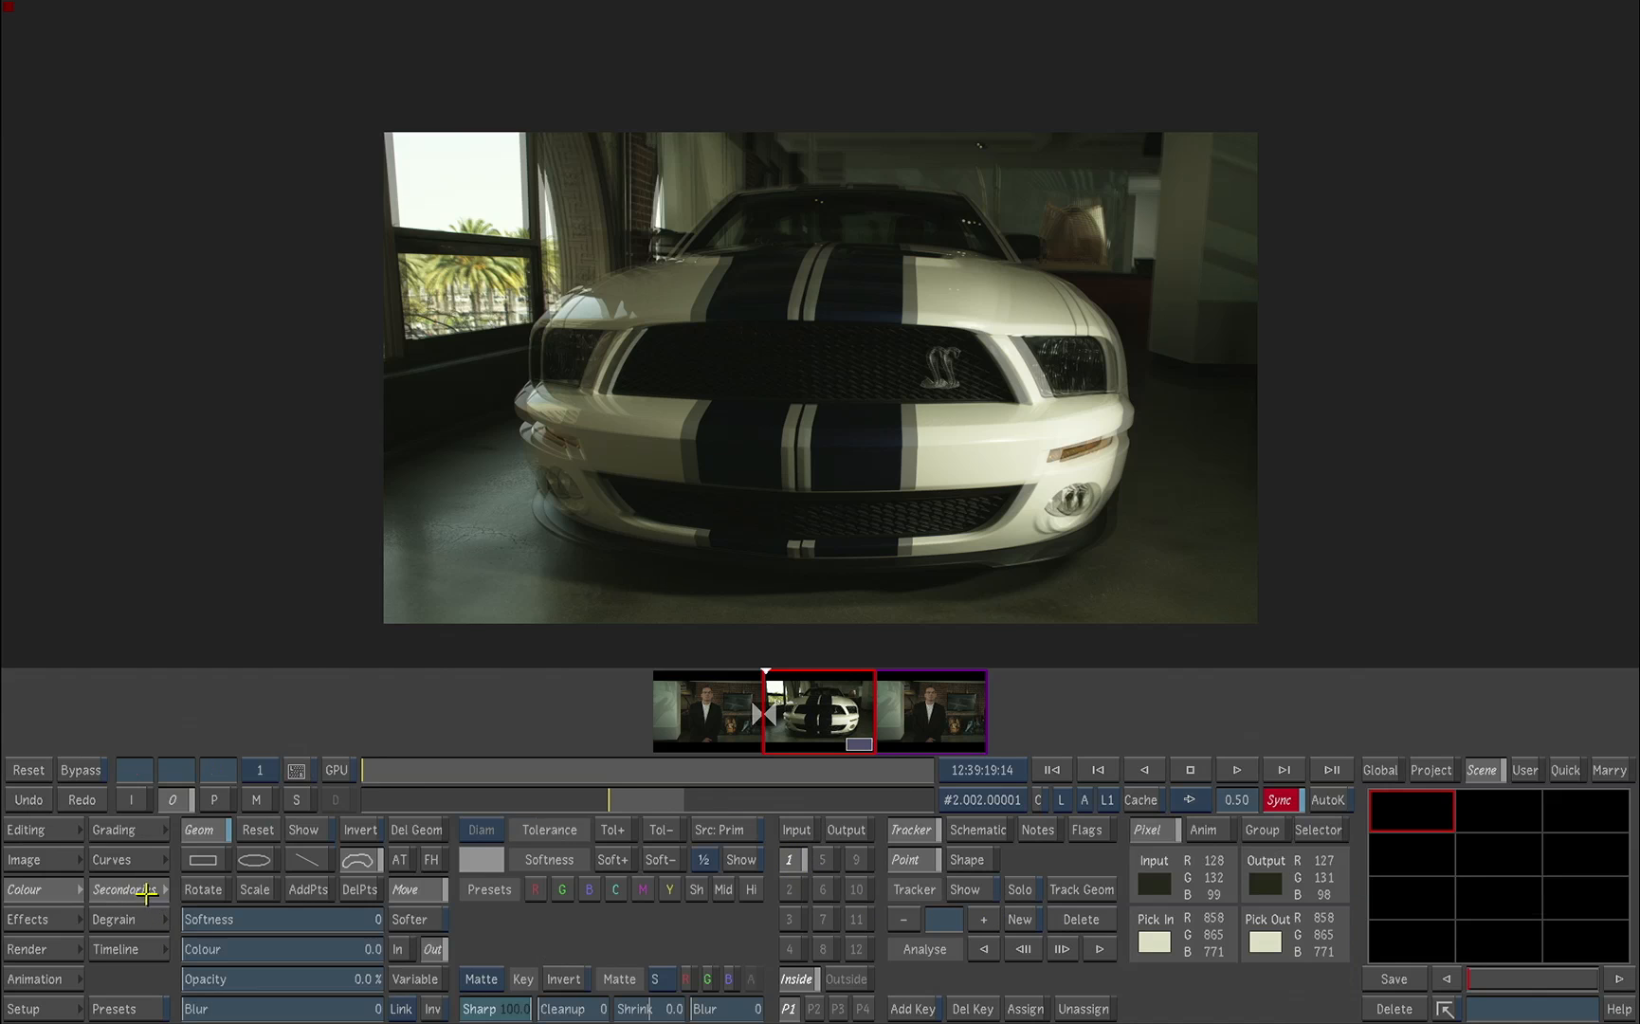
pyautogui.click(344, 860)
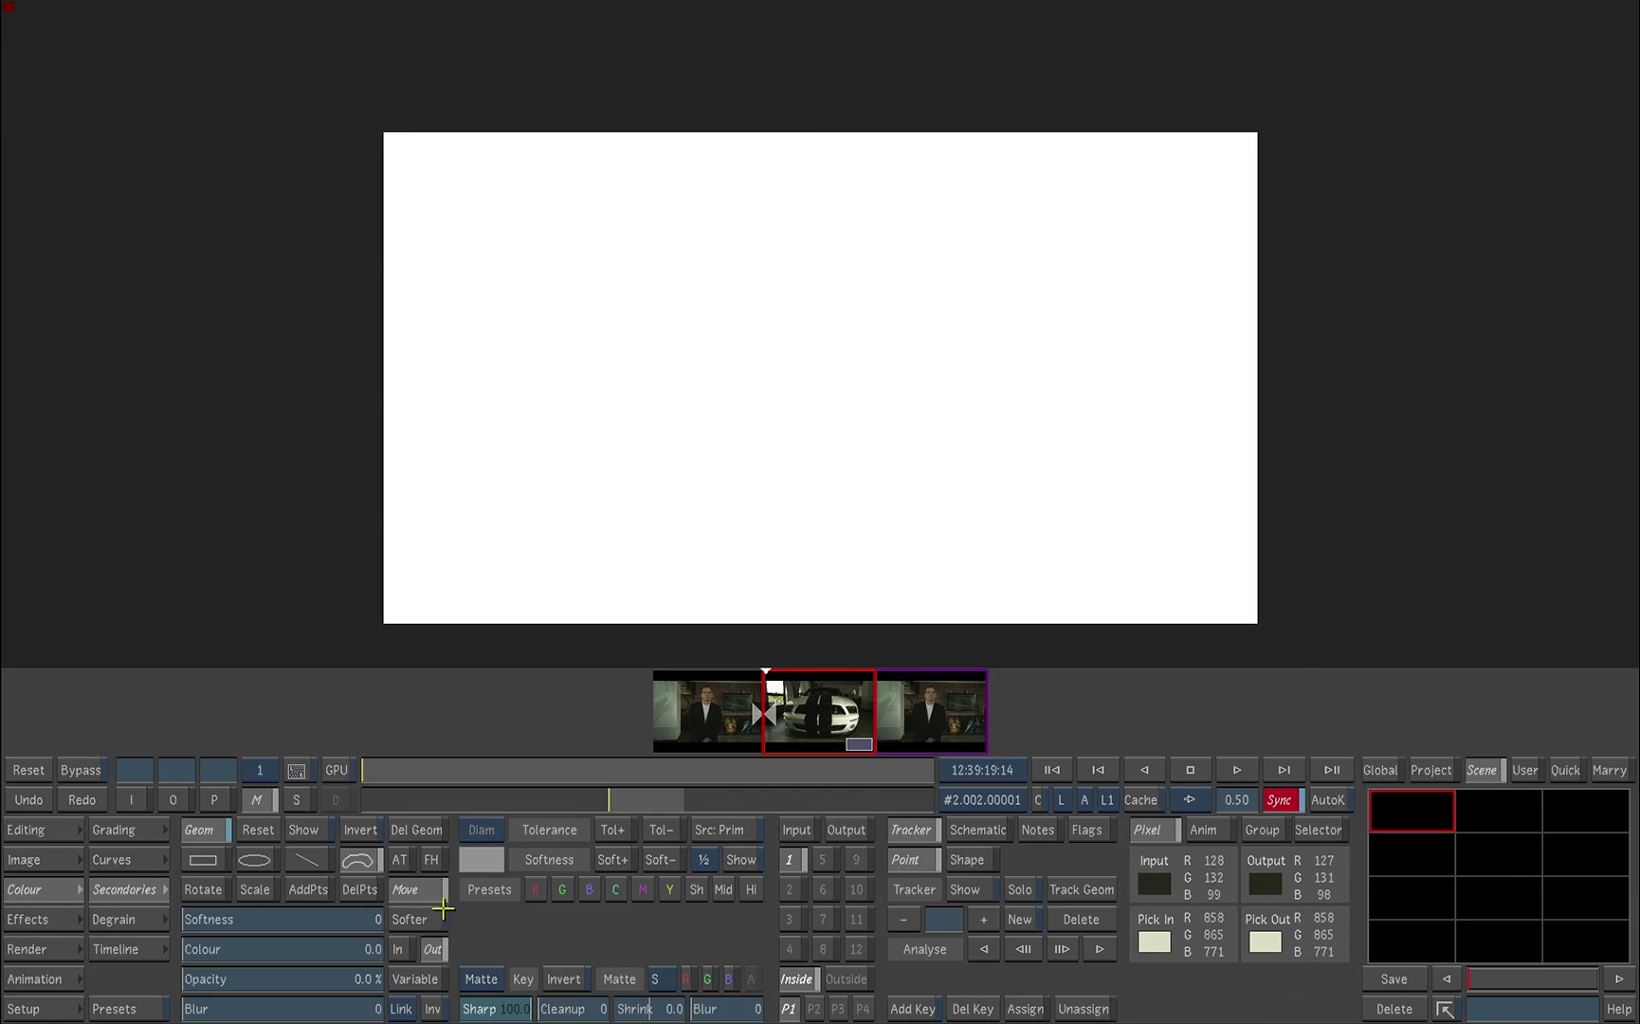
pyautogui.click(668, 979)
pyautogui.click(659, 981)
pyautogui.click(663, 929)
pyautogui.click(686, 979)
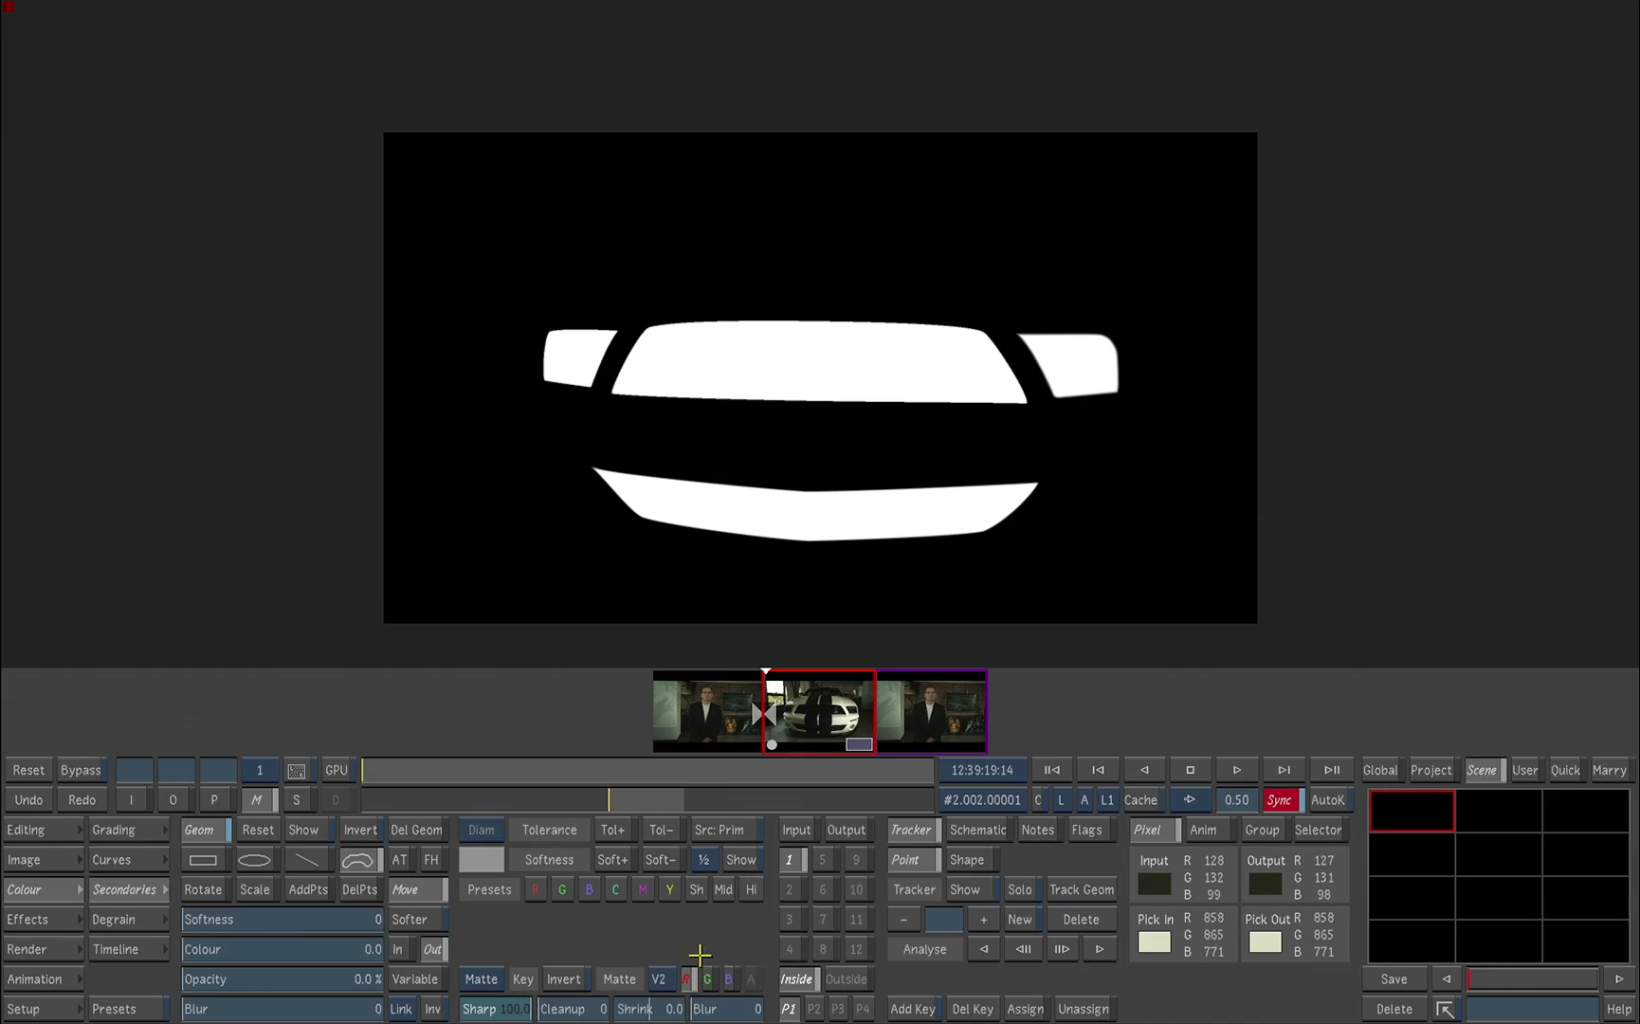
# Step: Try raising secondary 1's Gain to 2.56 on the car's grill in the output view, and undo the change
pyautogui.moveTo(456, 774); pyautogui.dragTo(329, 761)
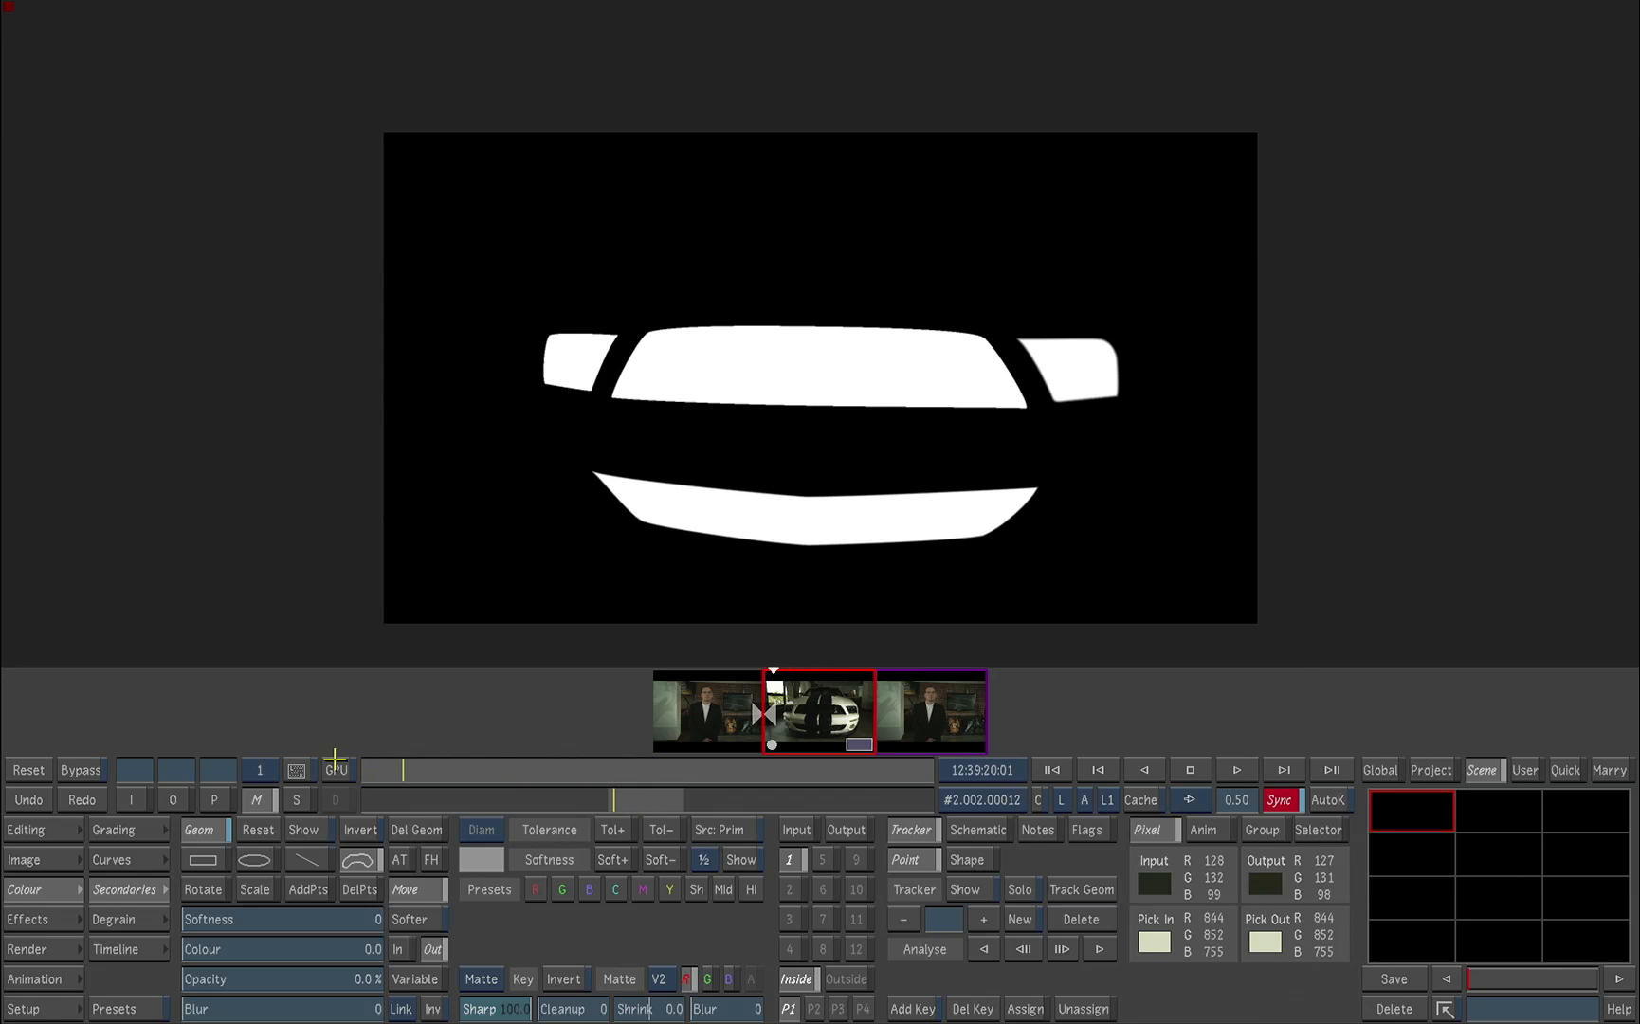
pyautogui.click(175, 800)
pyautogui.click(148, 830)
pyautogui.moveTo(422, 920); pyautogui.dragTo(432, 786)
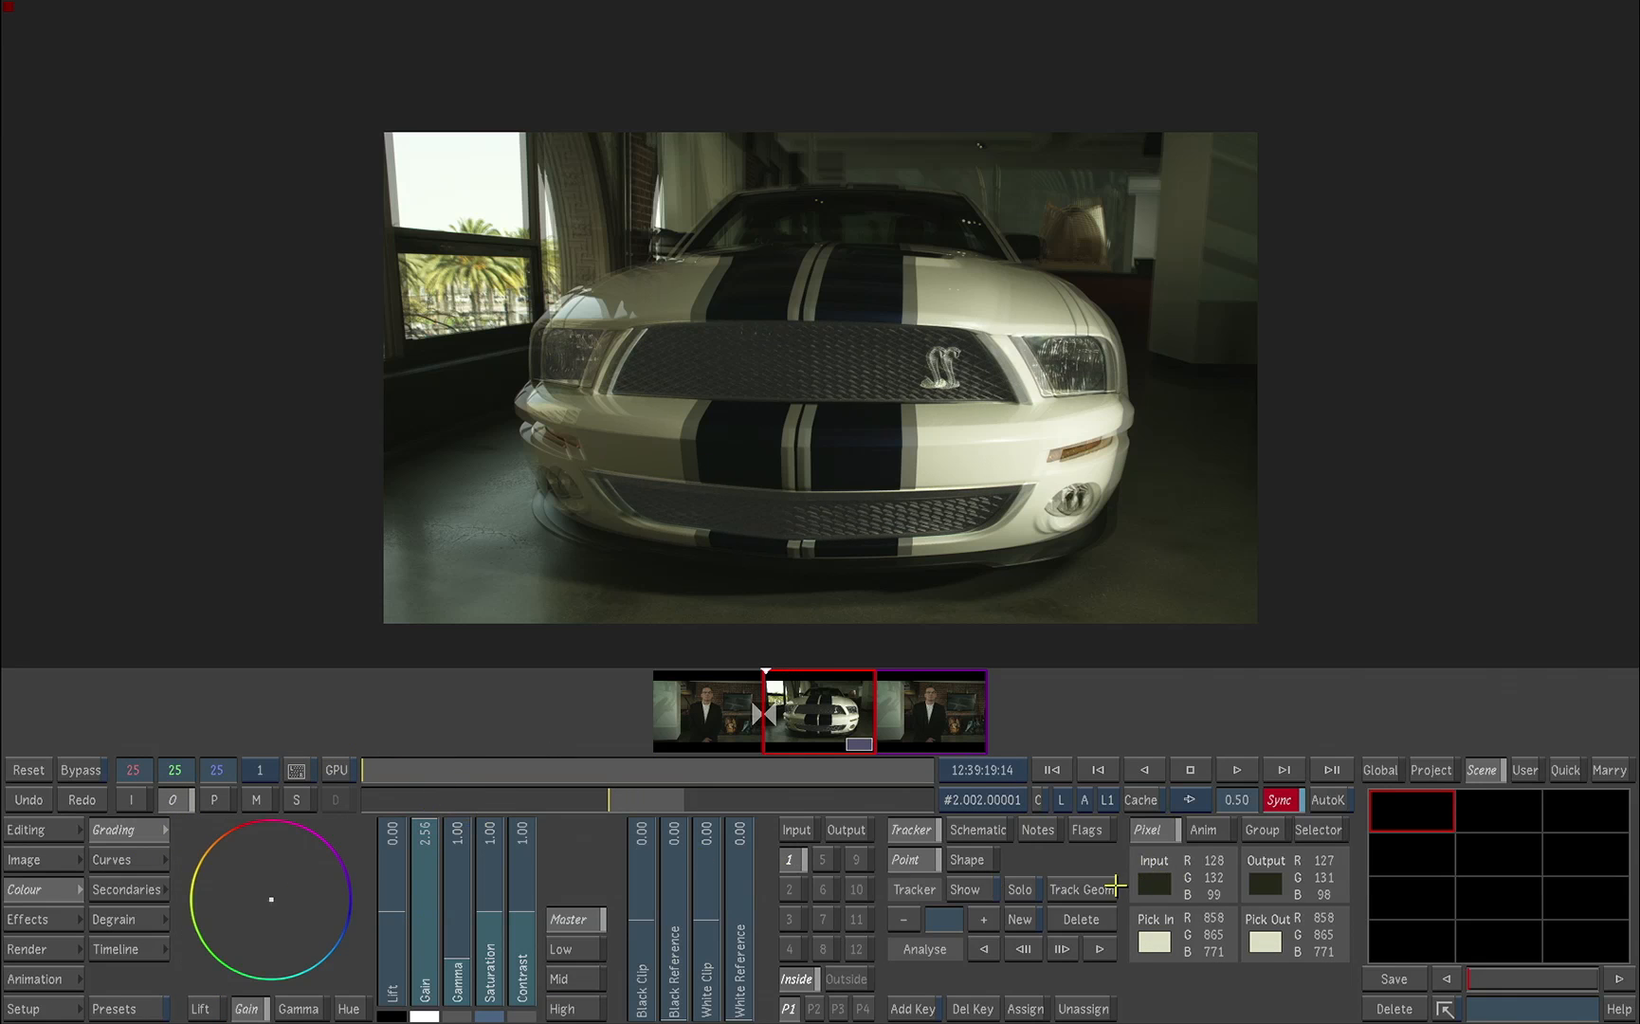
pyautogui.click(38, 802)
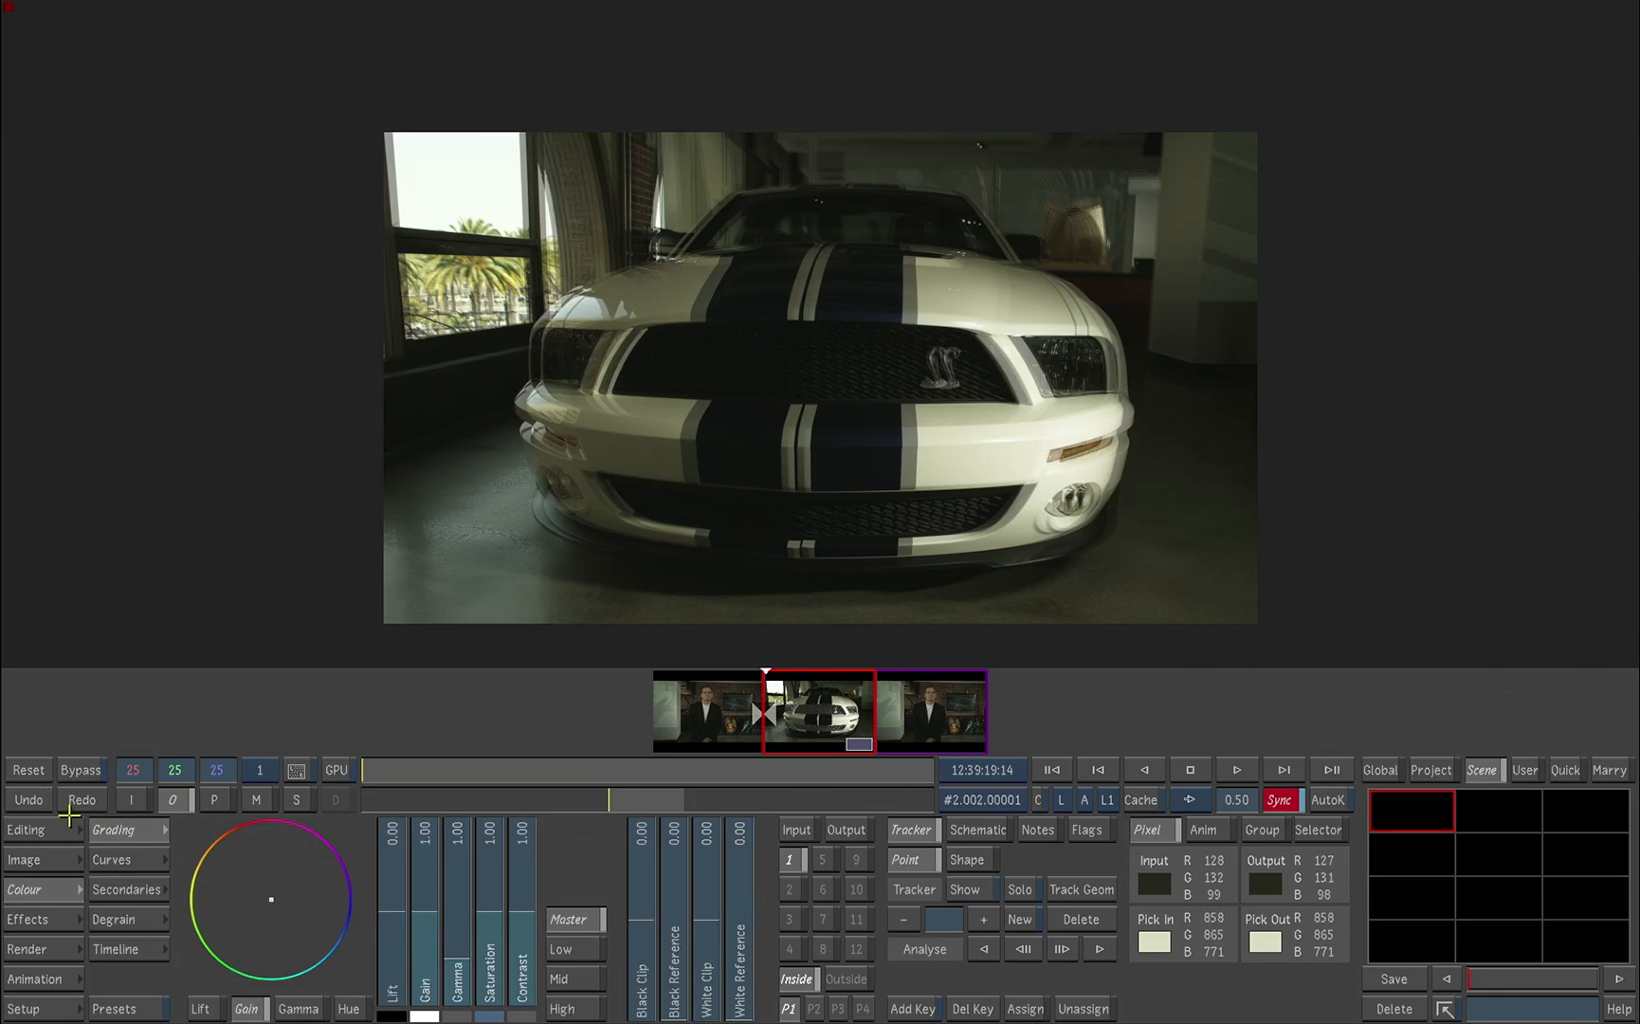
# Step: Draw a rectangle geometry on secondary 1 around the headlight nearest the cobra badge and make its corner points editable
pyautogui.click(140, 889)
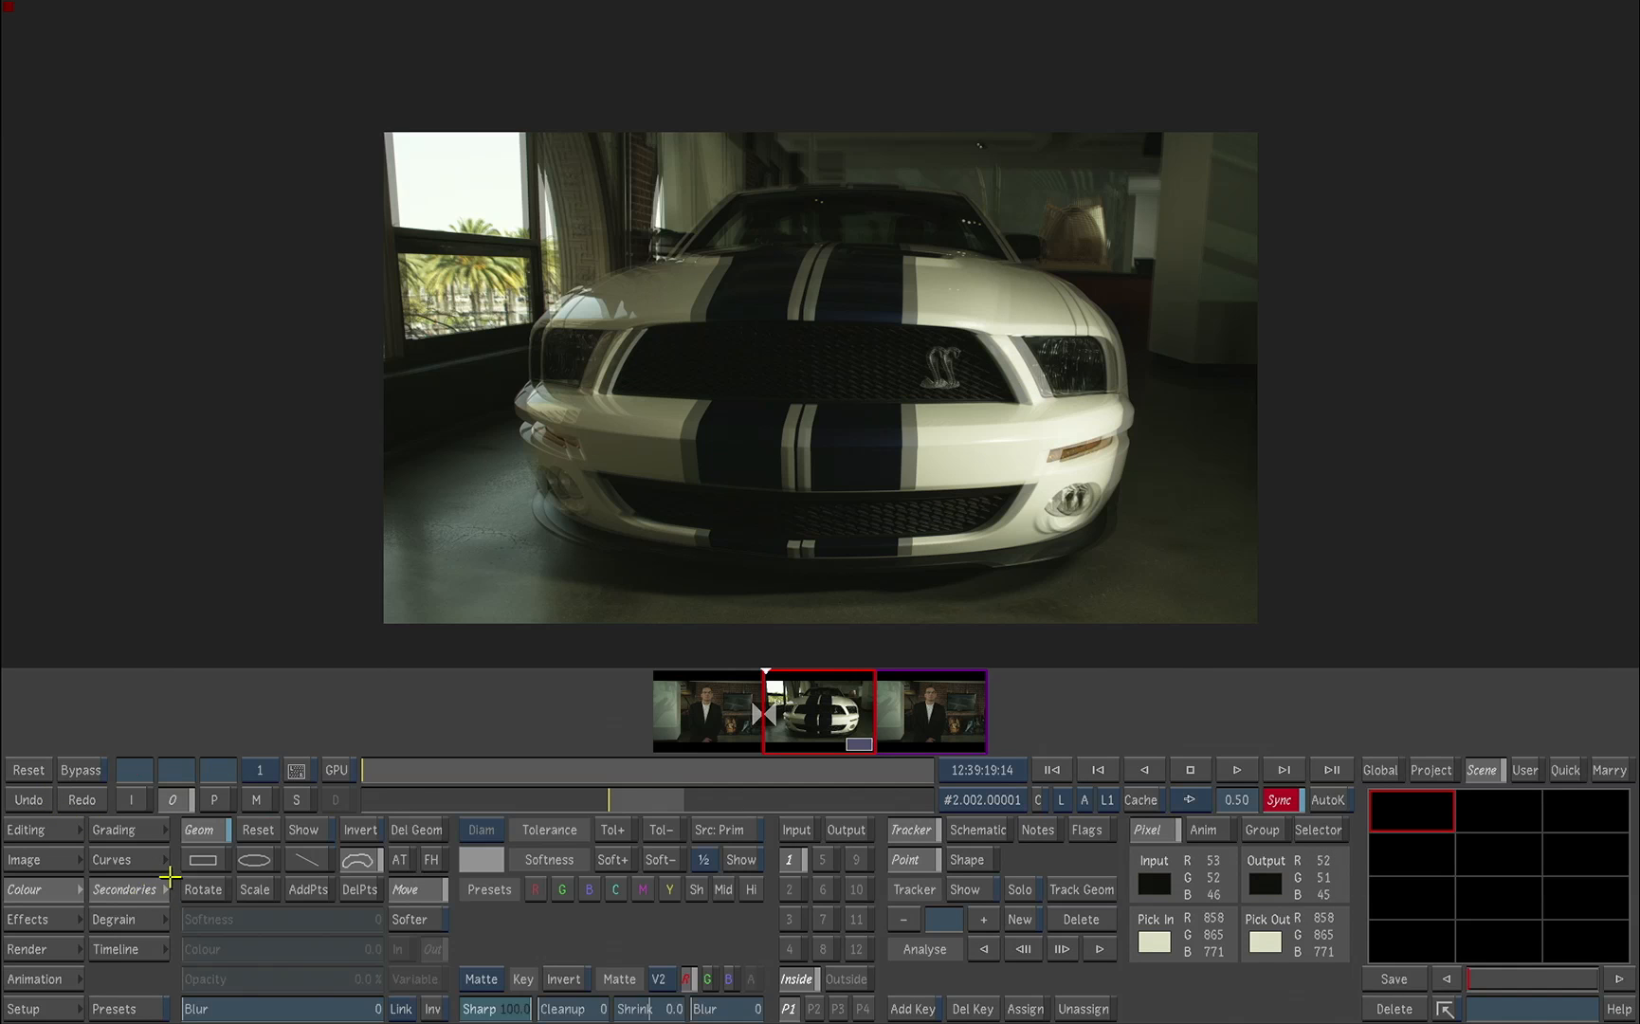
pyautogui.click(204, 858)
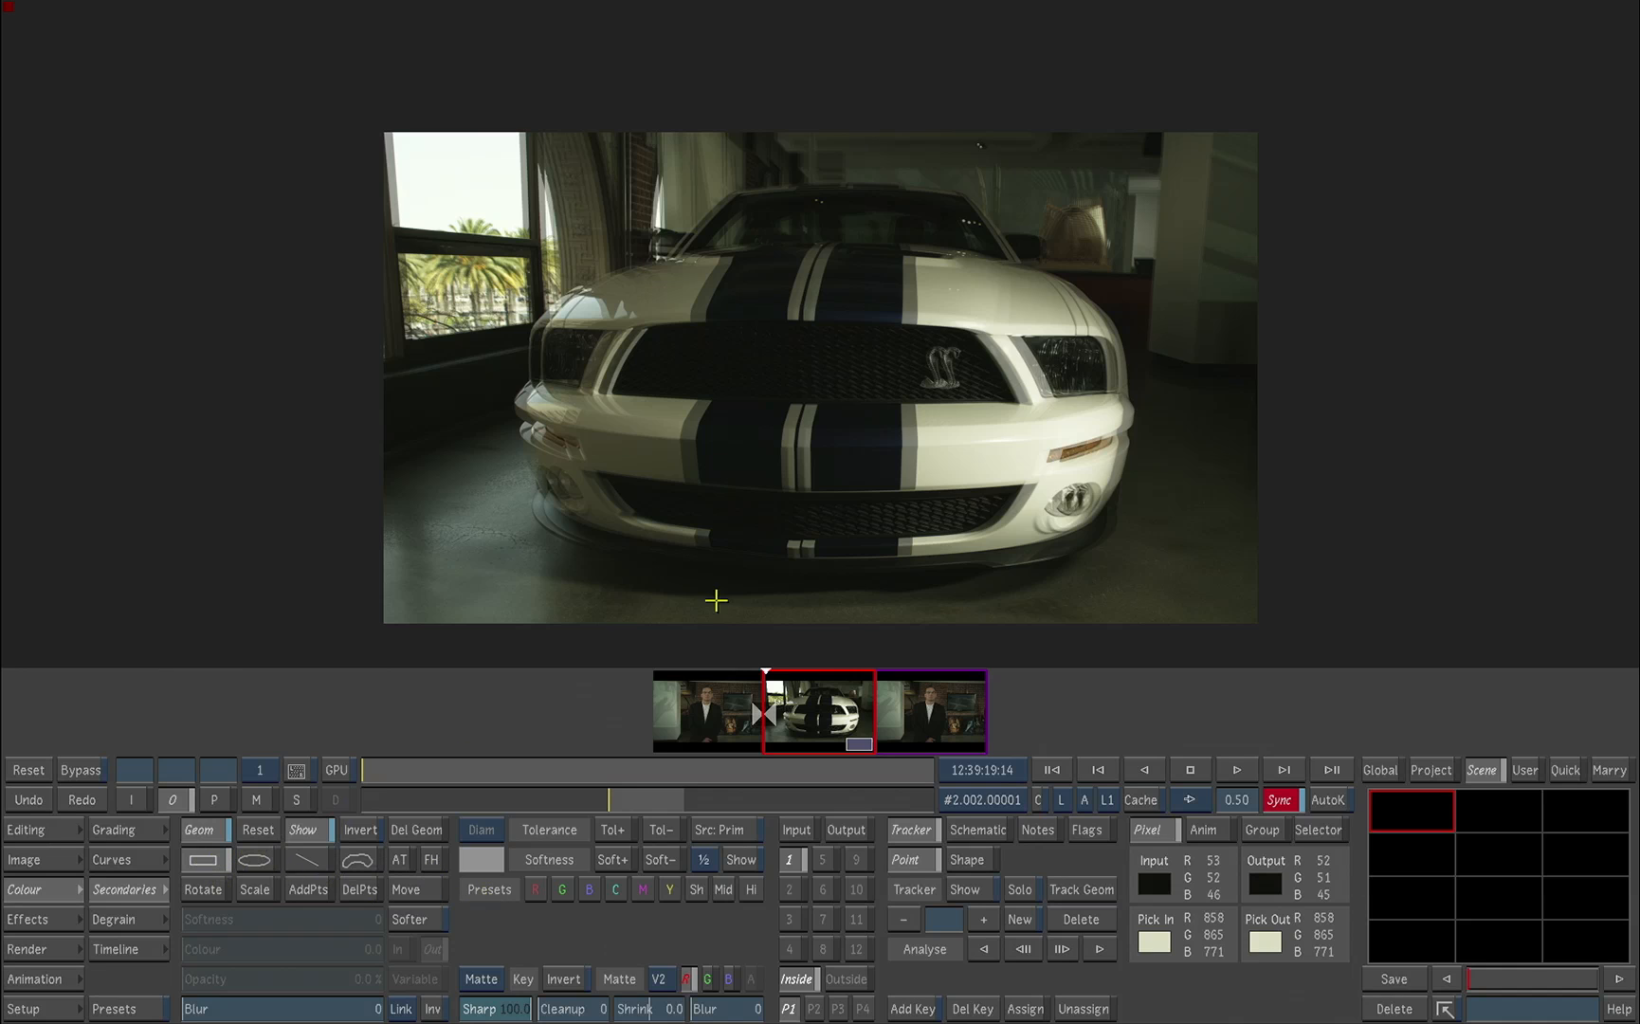
pyautogui.moveTo(1008, 309); pyautogui.dragTo(1146, 413)
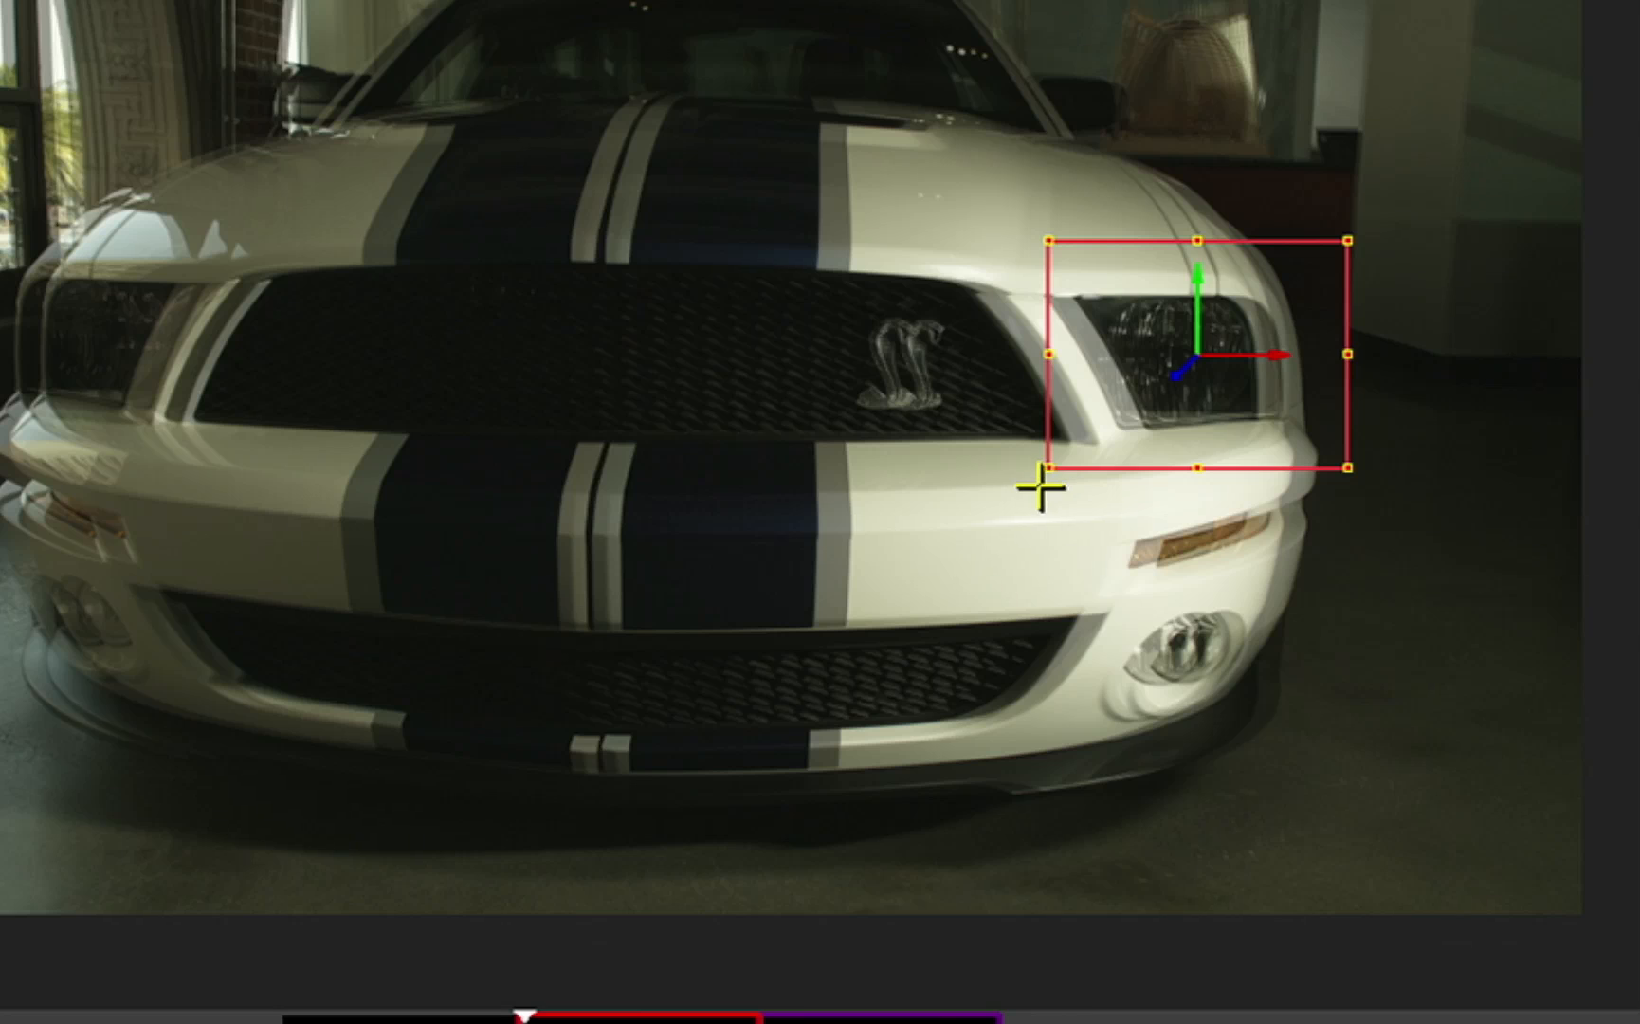
pyautogui.click(1010, 415)
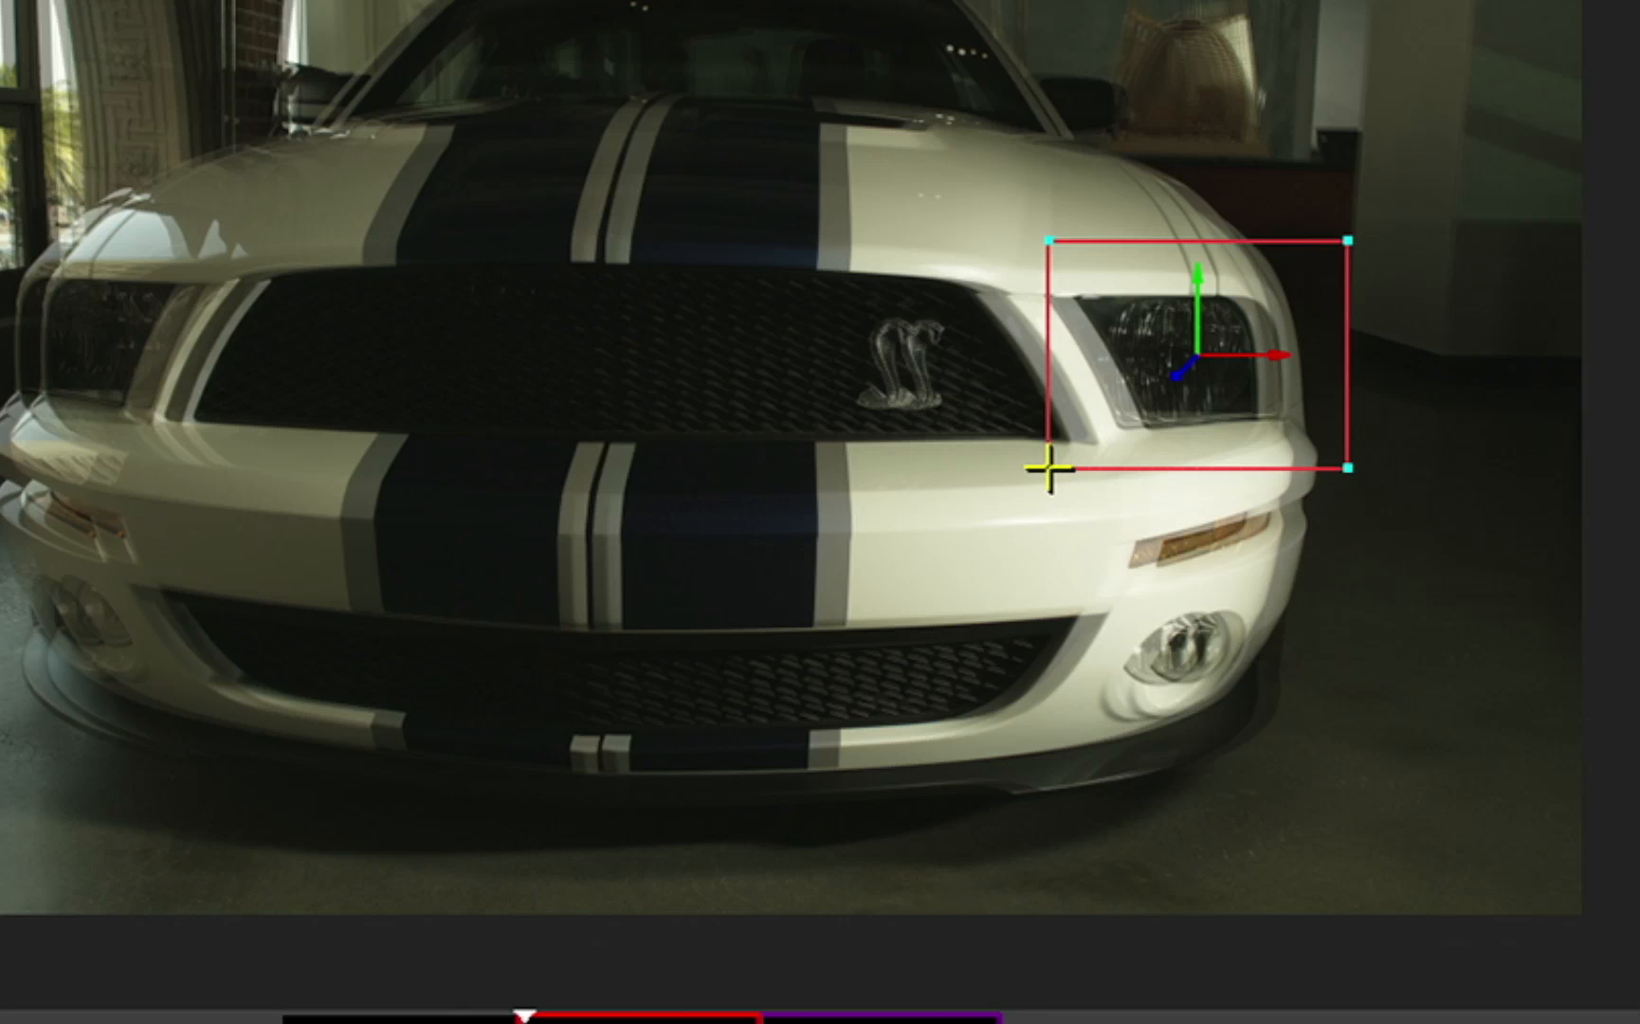
# Step: Reshape the rectangle's corner points to enclose only that slanted headlight, and check the isolated area in the matte view
pyautogui.moveTo(1049, 467); pyautogui.dragTo(1123, 499)
pyautogui.moveTo(1060, 243); pyautogui.dragTo(1016, 244)
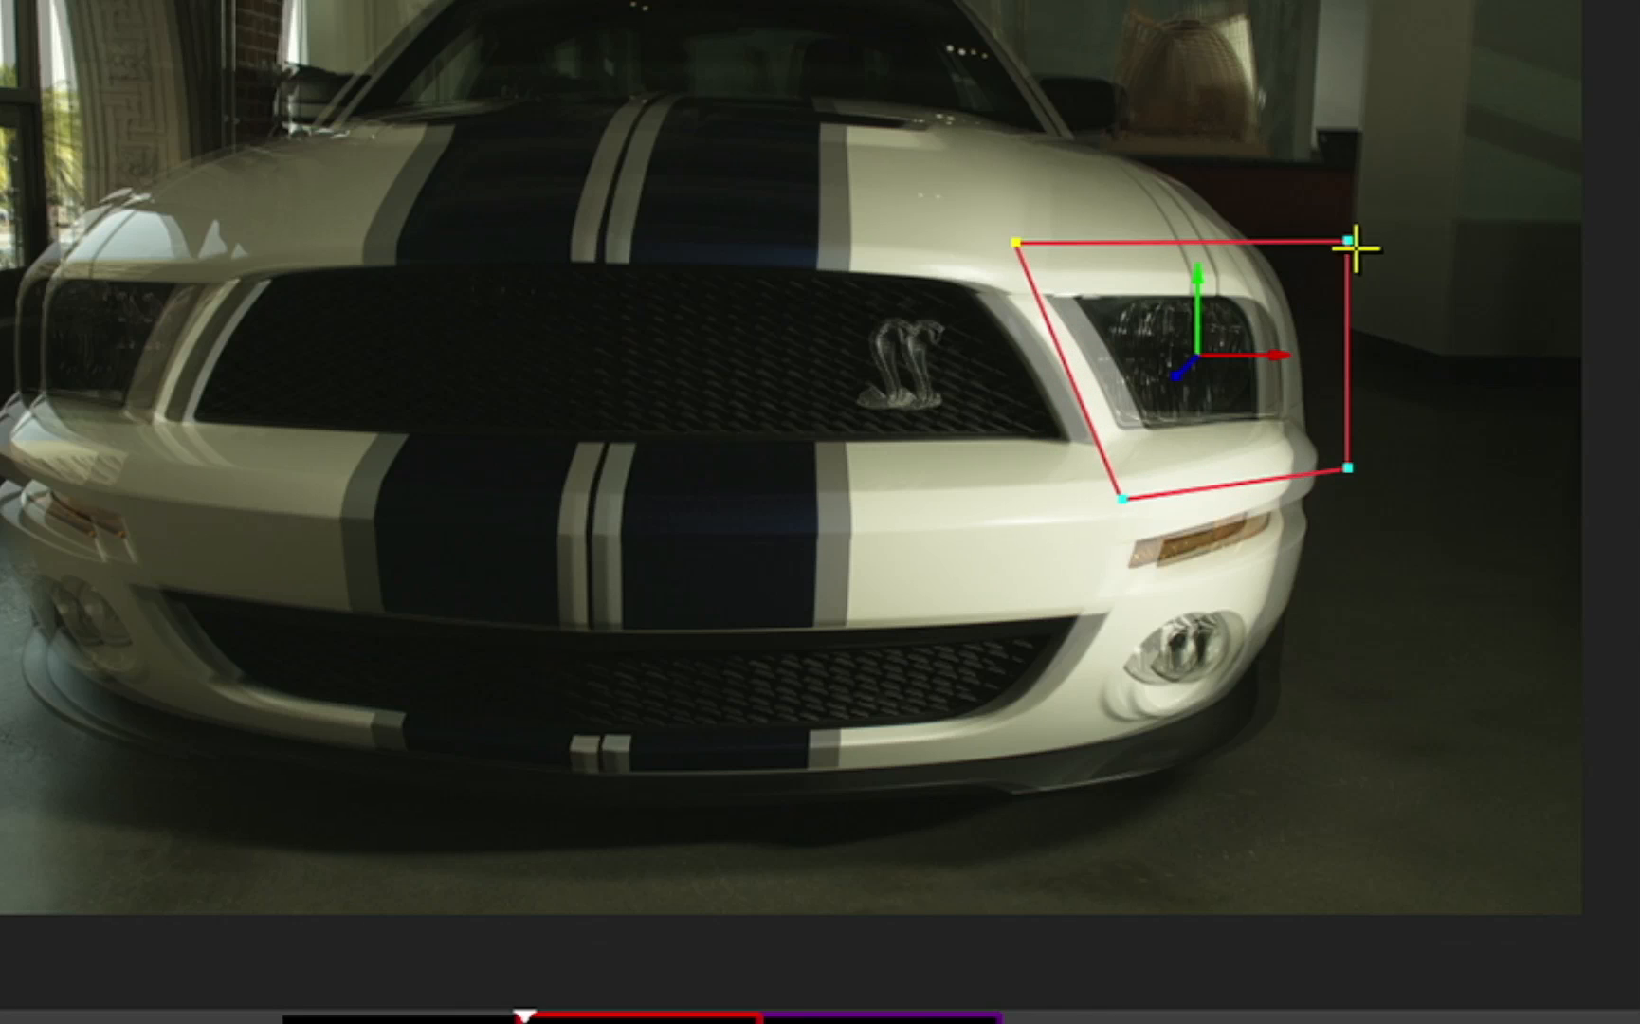
pyautogui.moveTo(1355, 249); pyautogui.dragTo(1325, 236)
pyautogui.moveTo(1355, 458); pyautogui.dragTo(1376, 446)
pyautogui.moveTo(1124, 499); pyautogui.dragTo(1137, 487)
pyautogui.moveTo(1016, 243); pyautogui.dragTo(1007, 252)
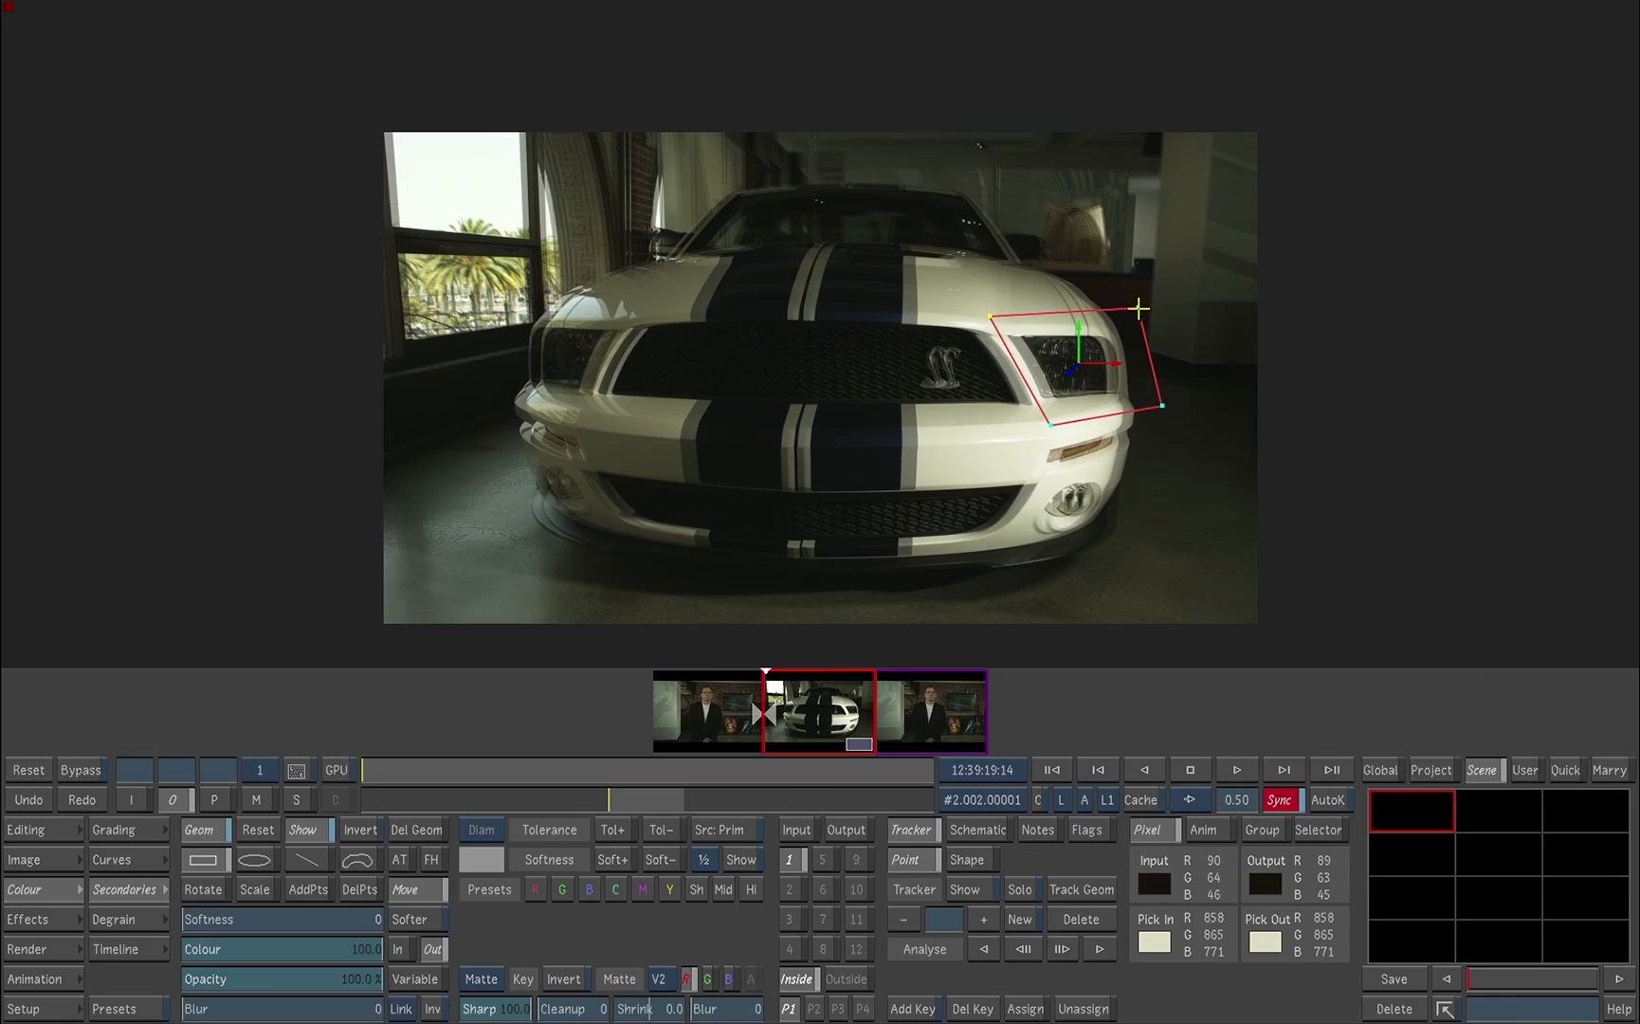
pyautogui.moveTo(1137, 307); pyautogui.dragTo(1135, 311)
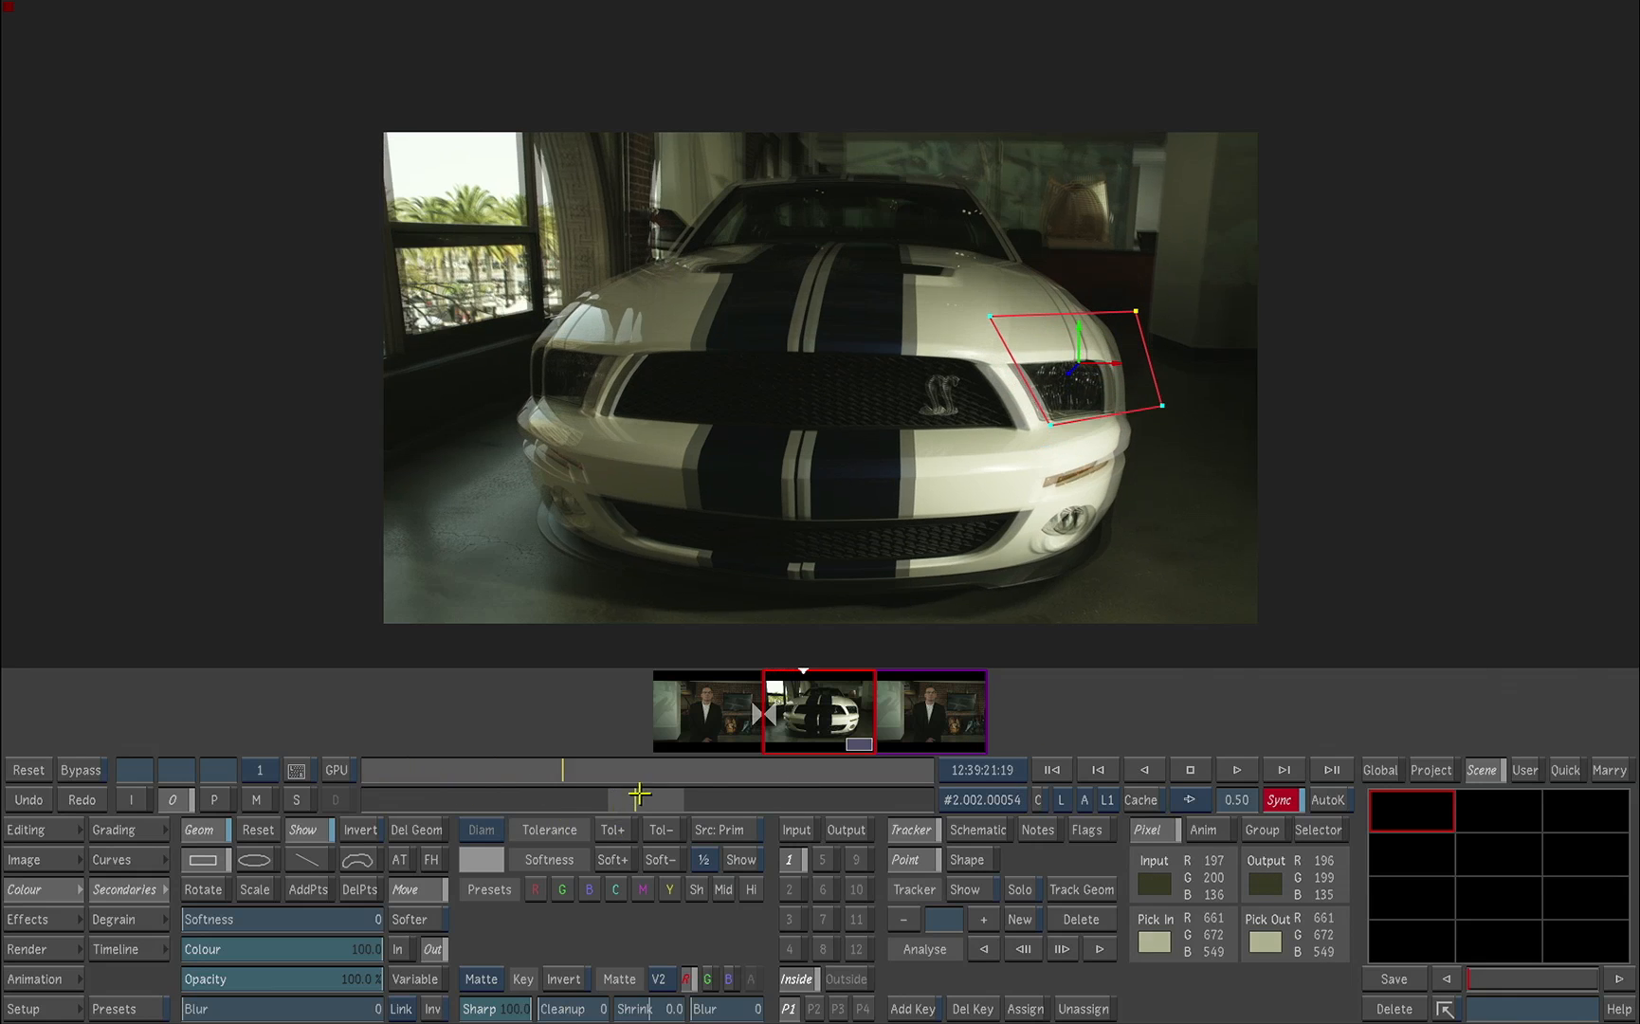
pyautogui.click(254, 799)
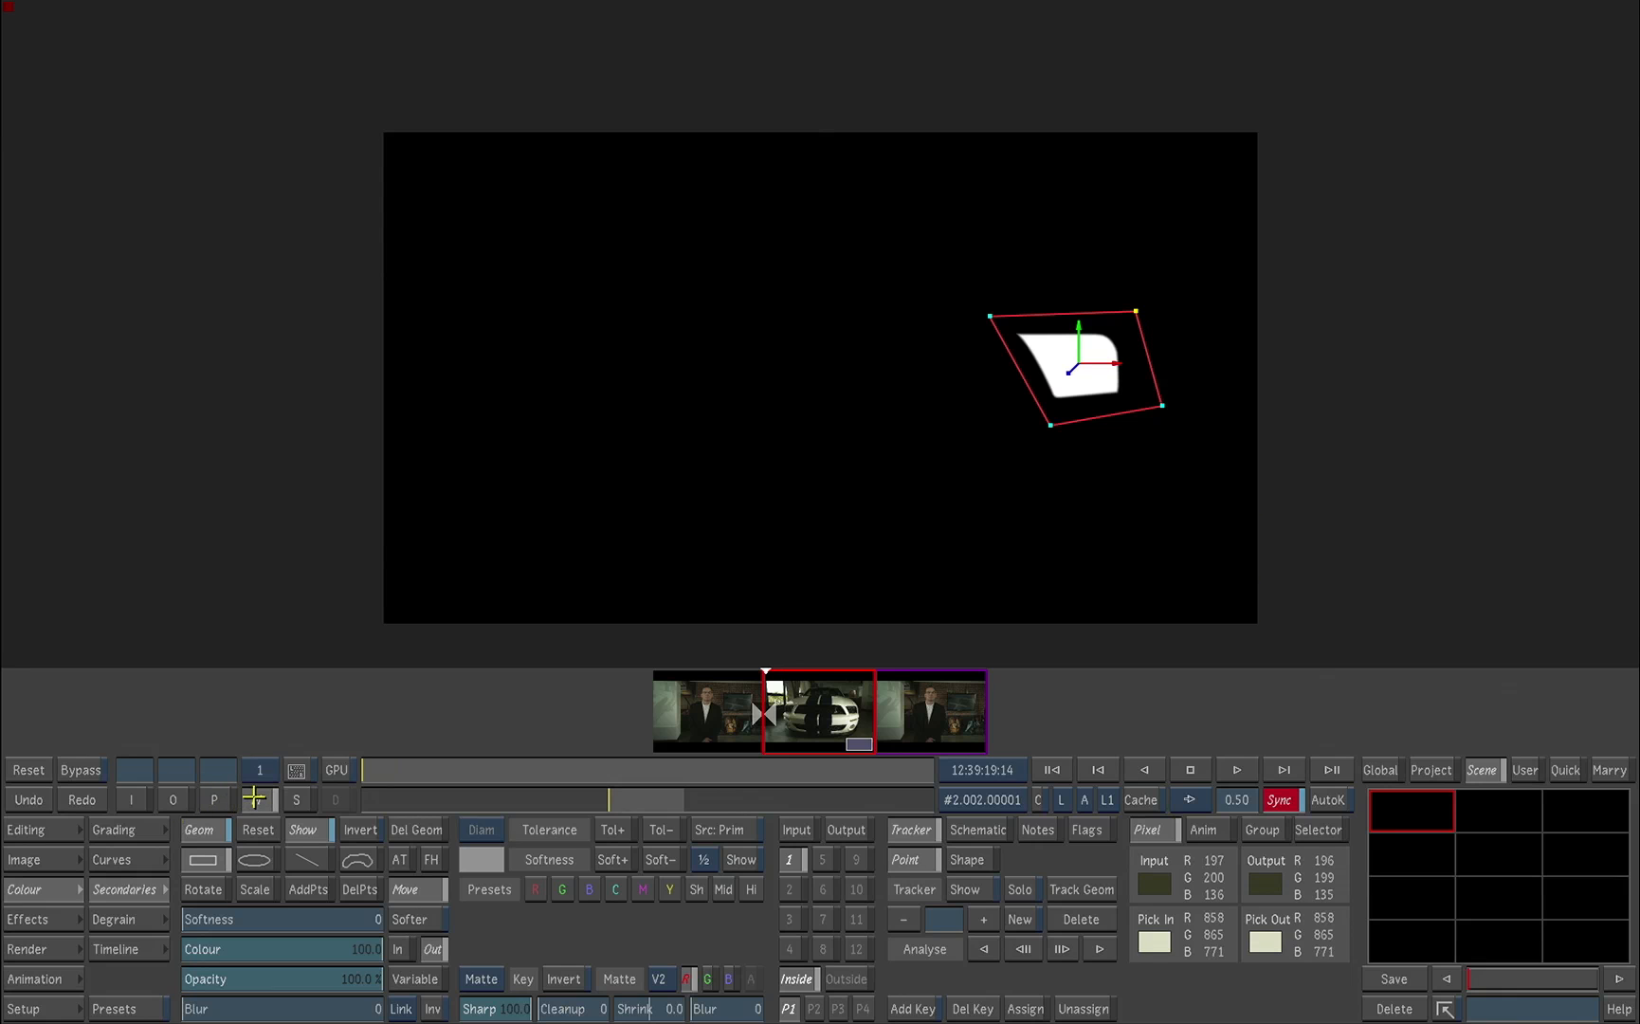
pyautogui.click(175, 801)
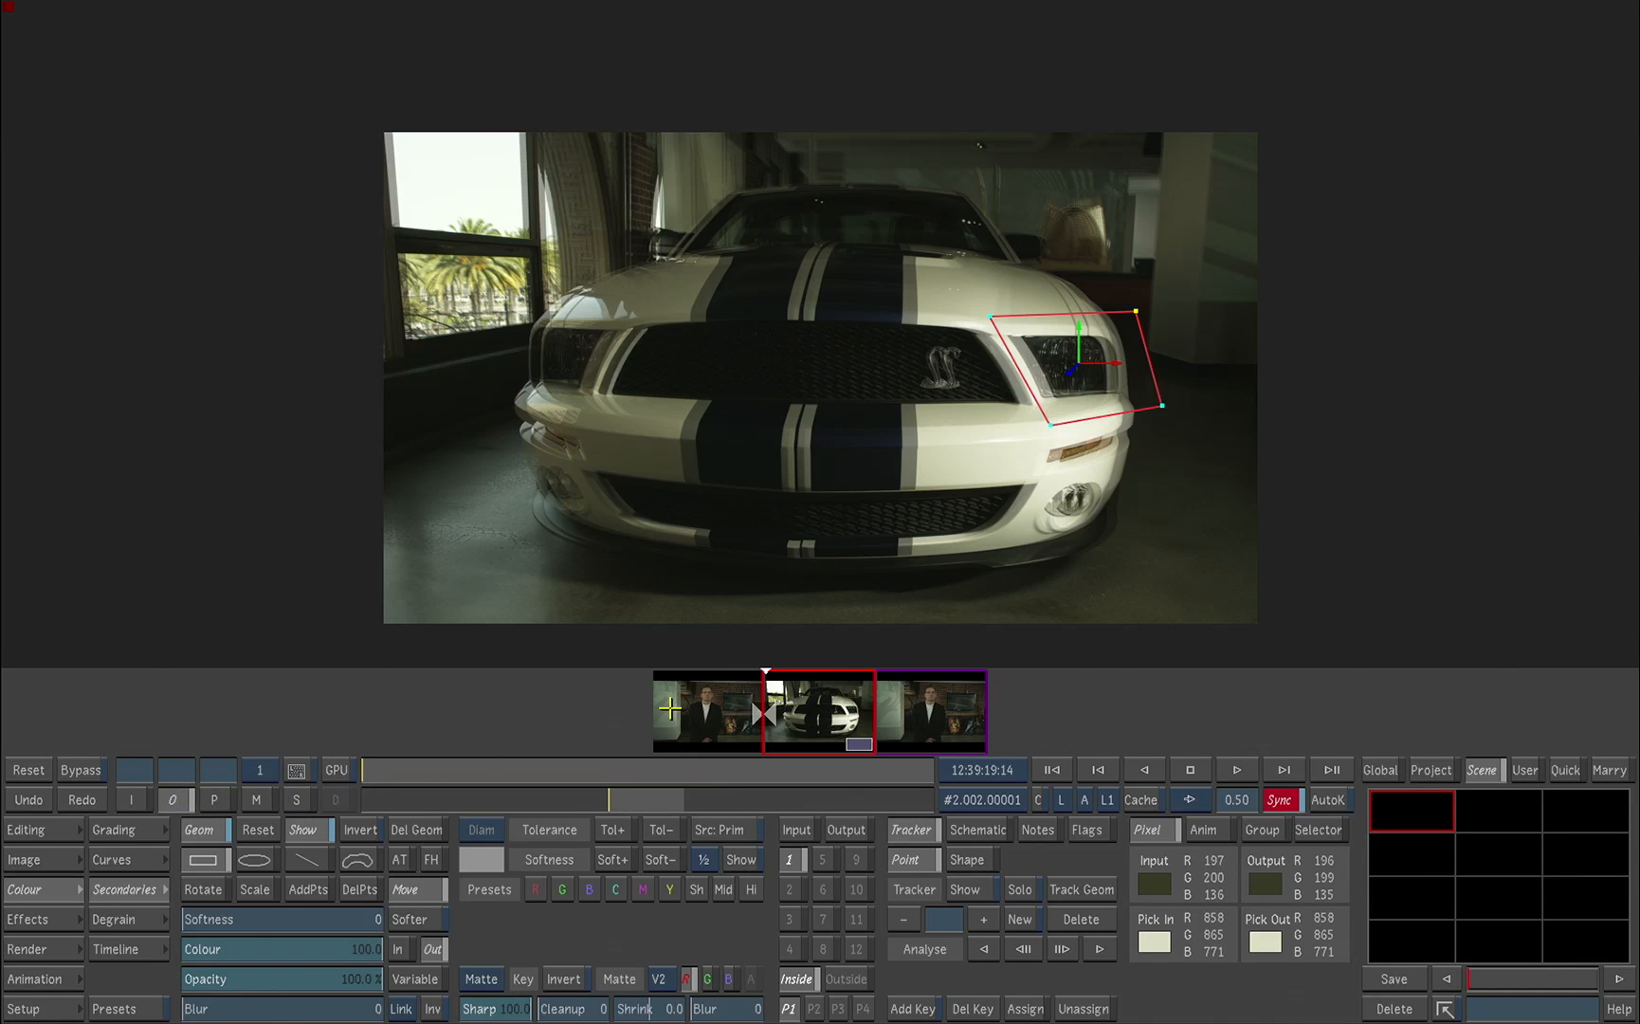
# Step: Track the headlight geometry forward with the Shape tracker from the first frame of the car shot
pyautogui.moveTo(455, 763); pyautogui.dragTo(398, 830)
pyautogui.click(967, 861)
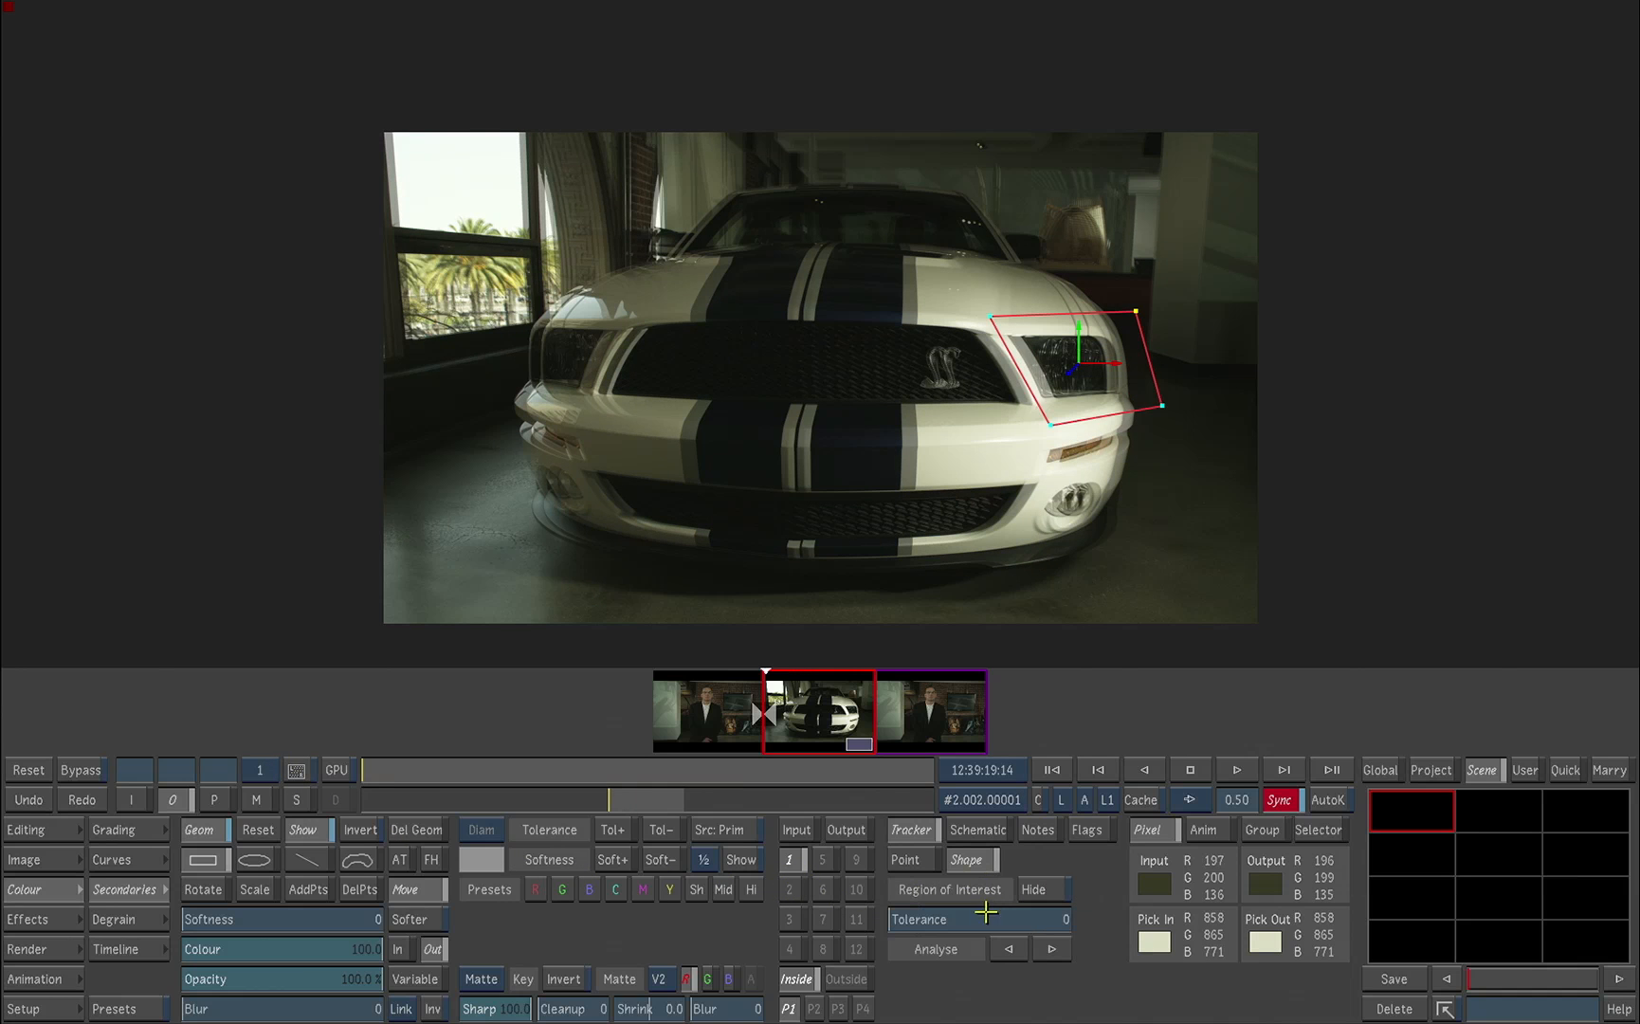
pyautogui.click(1047, 952)
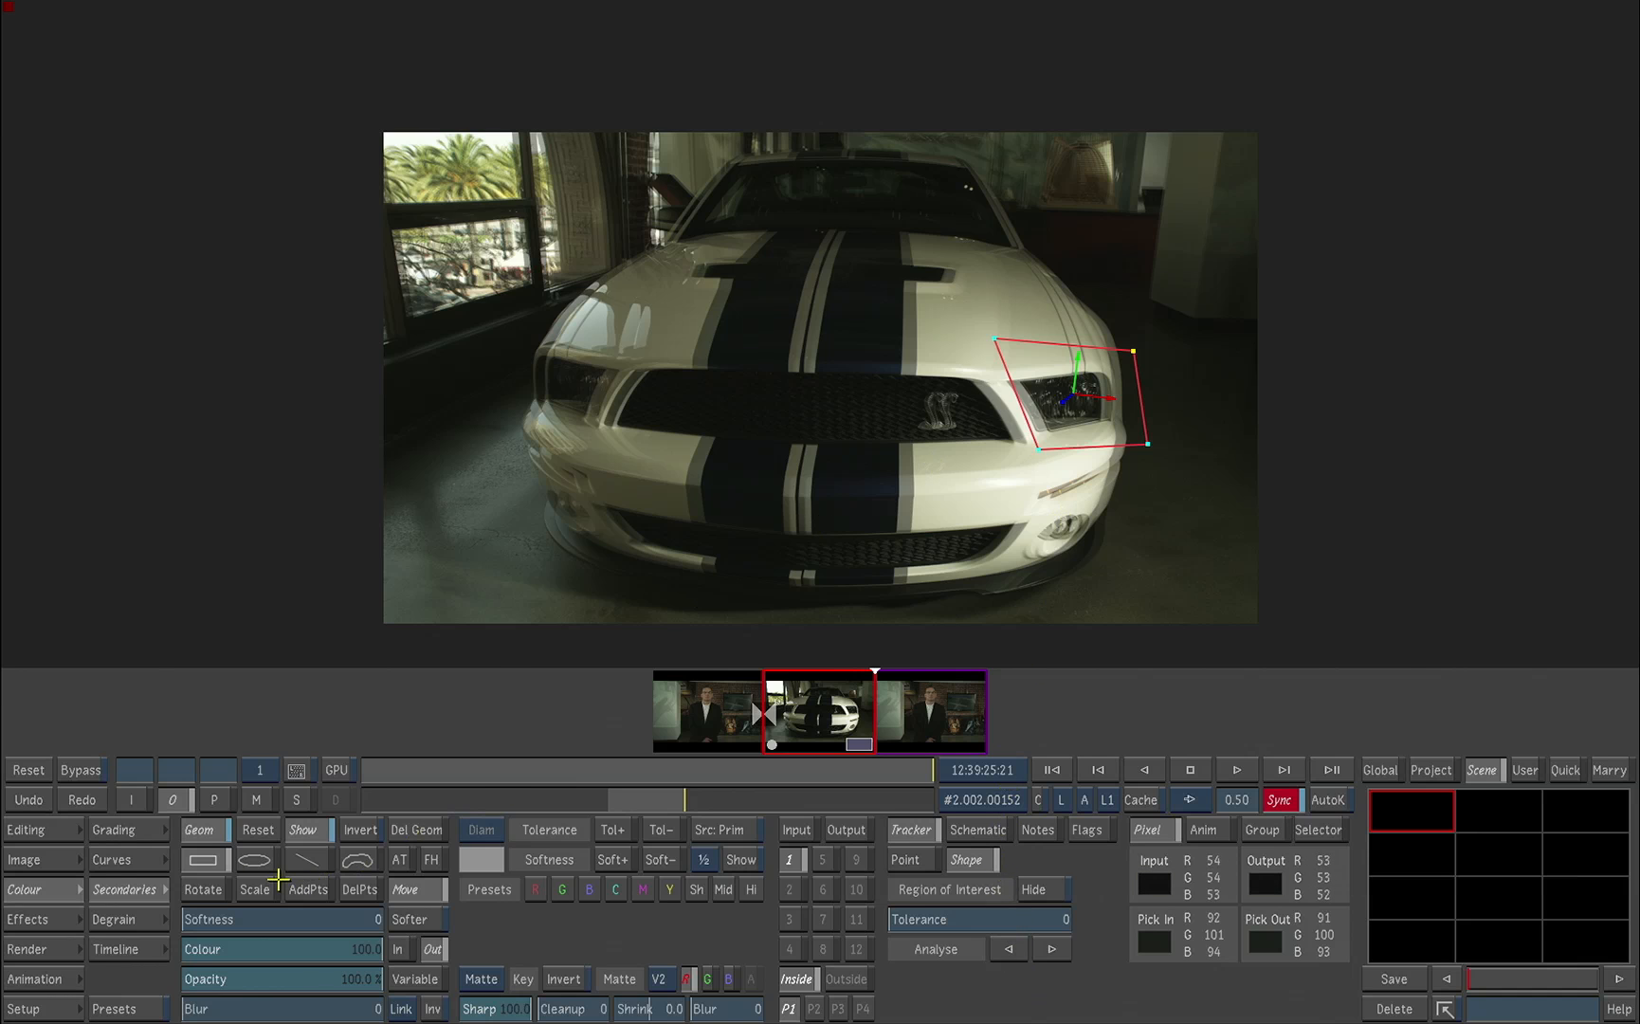
# Step: Draw a second rectangle around the opposite headlight, fit its corners to the lamp, and check both headlights in the matte view
pyautogui.click(203, 860)
pyautogui.moveTo(531, 335); pyautogui.dragTo(614, 428)
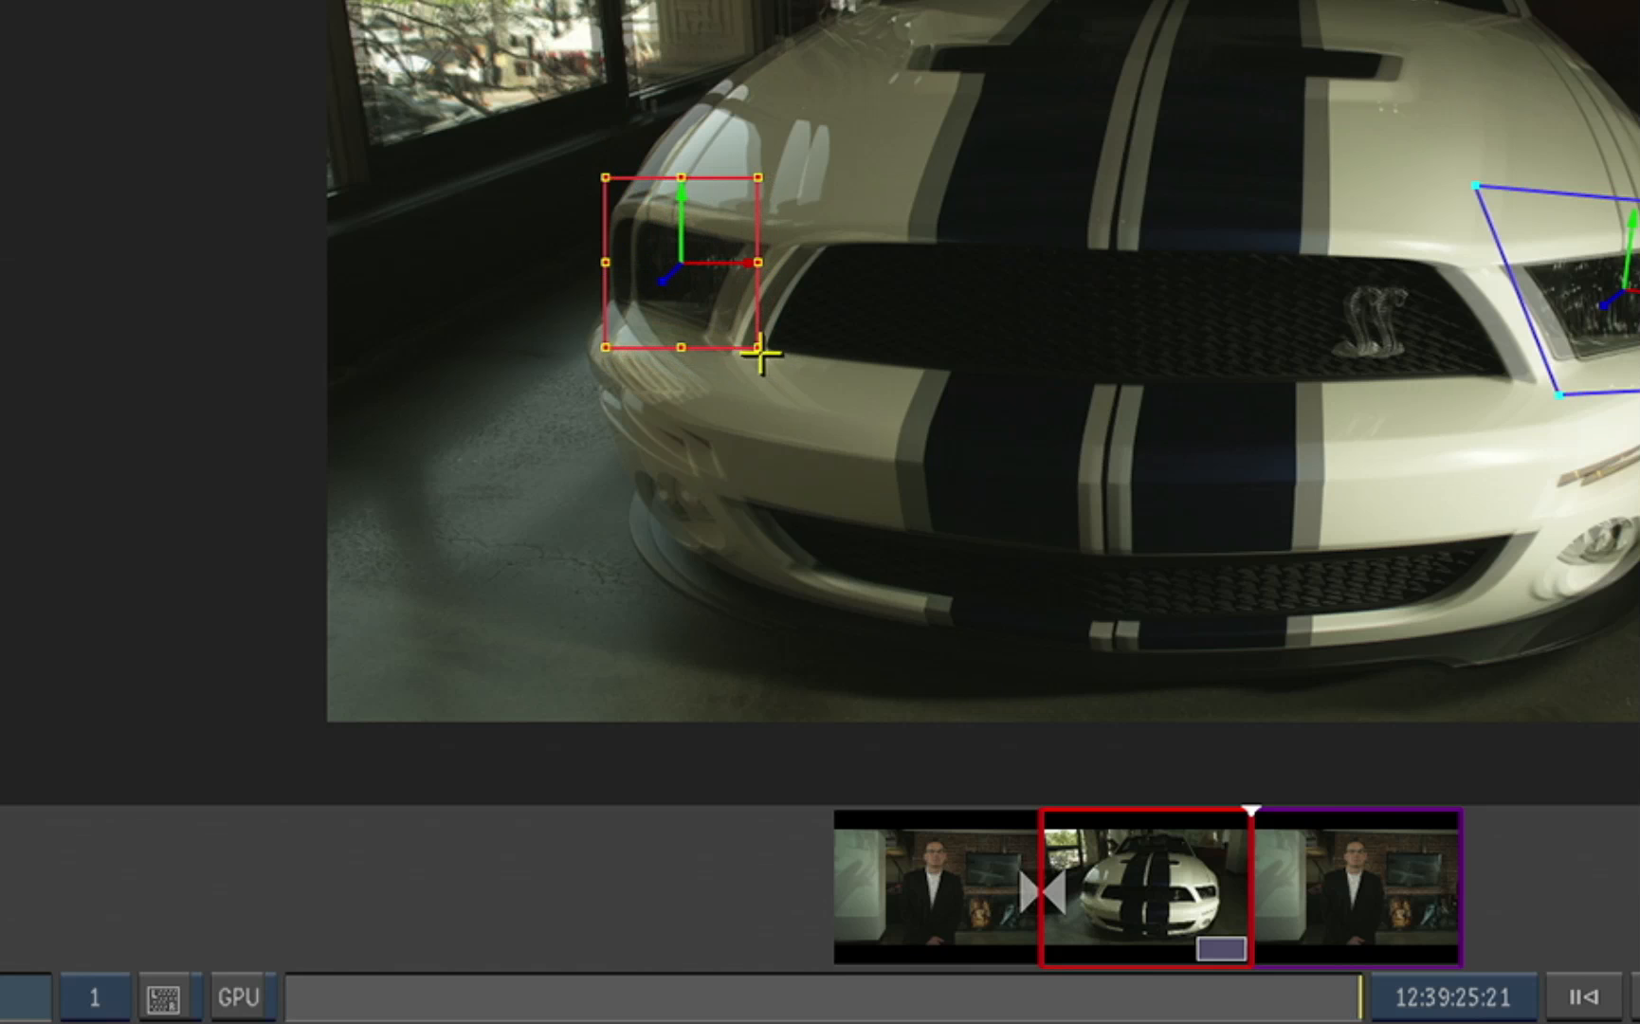
pyautogui.moveTo(757, 348); pyautogui.dragTo(728, 348)
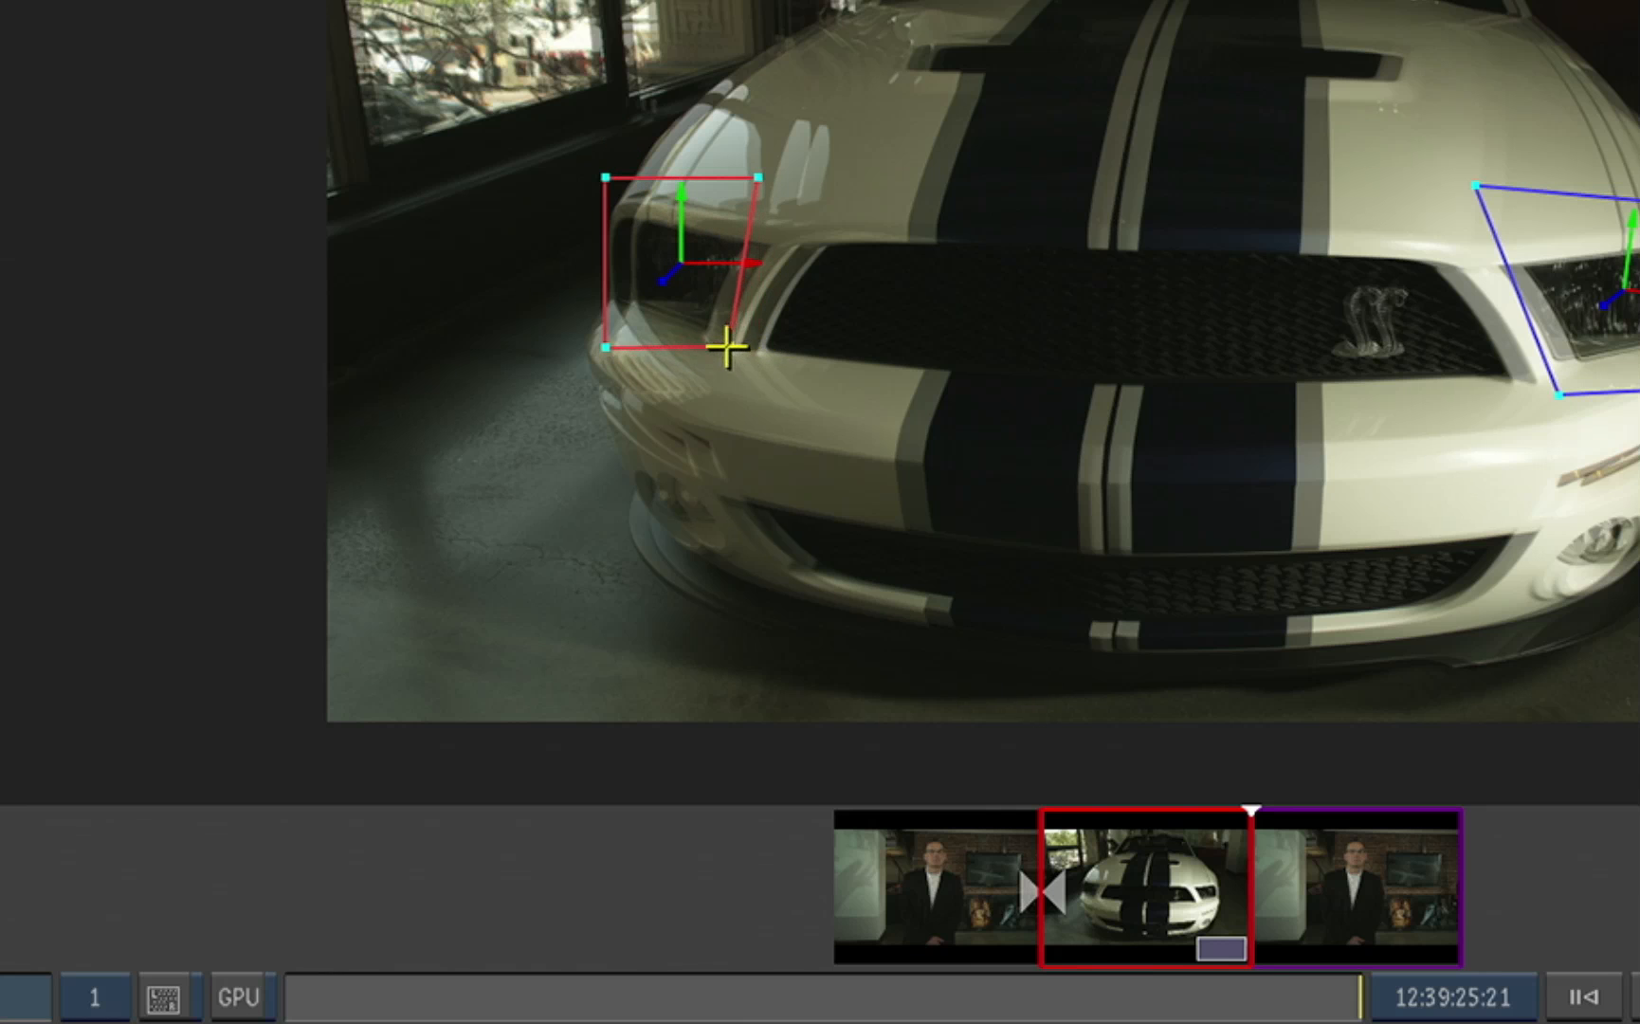
pyautogui.moveTo(762, 180); pyautogui.dragTo(788, 185)
pyautogui.moveTo(606, 177); pyautogui.dragTo(602, 181)
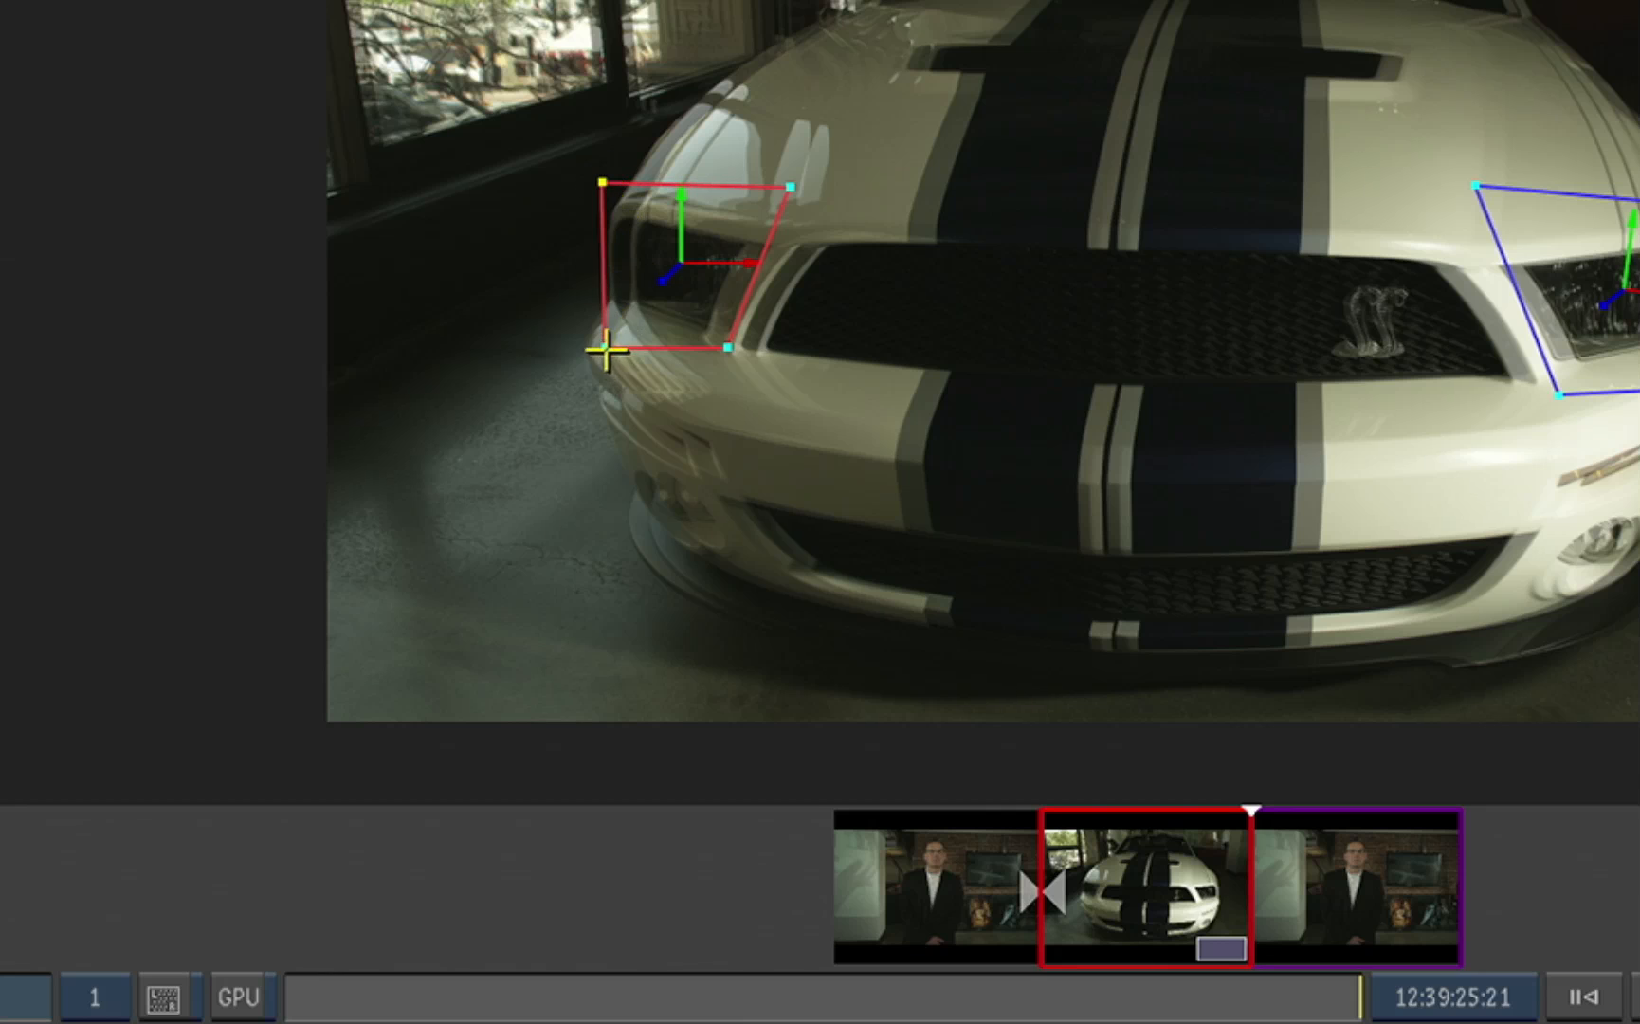
pyautogui.moveTo(607, 348); pyautogui.dragTo(572, 338)
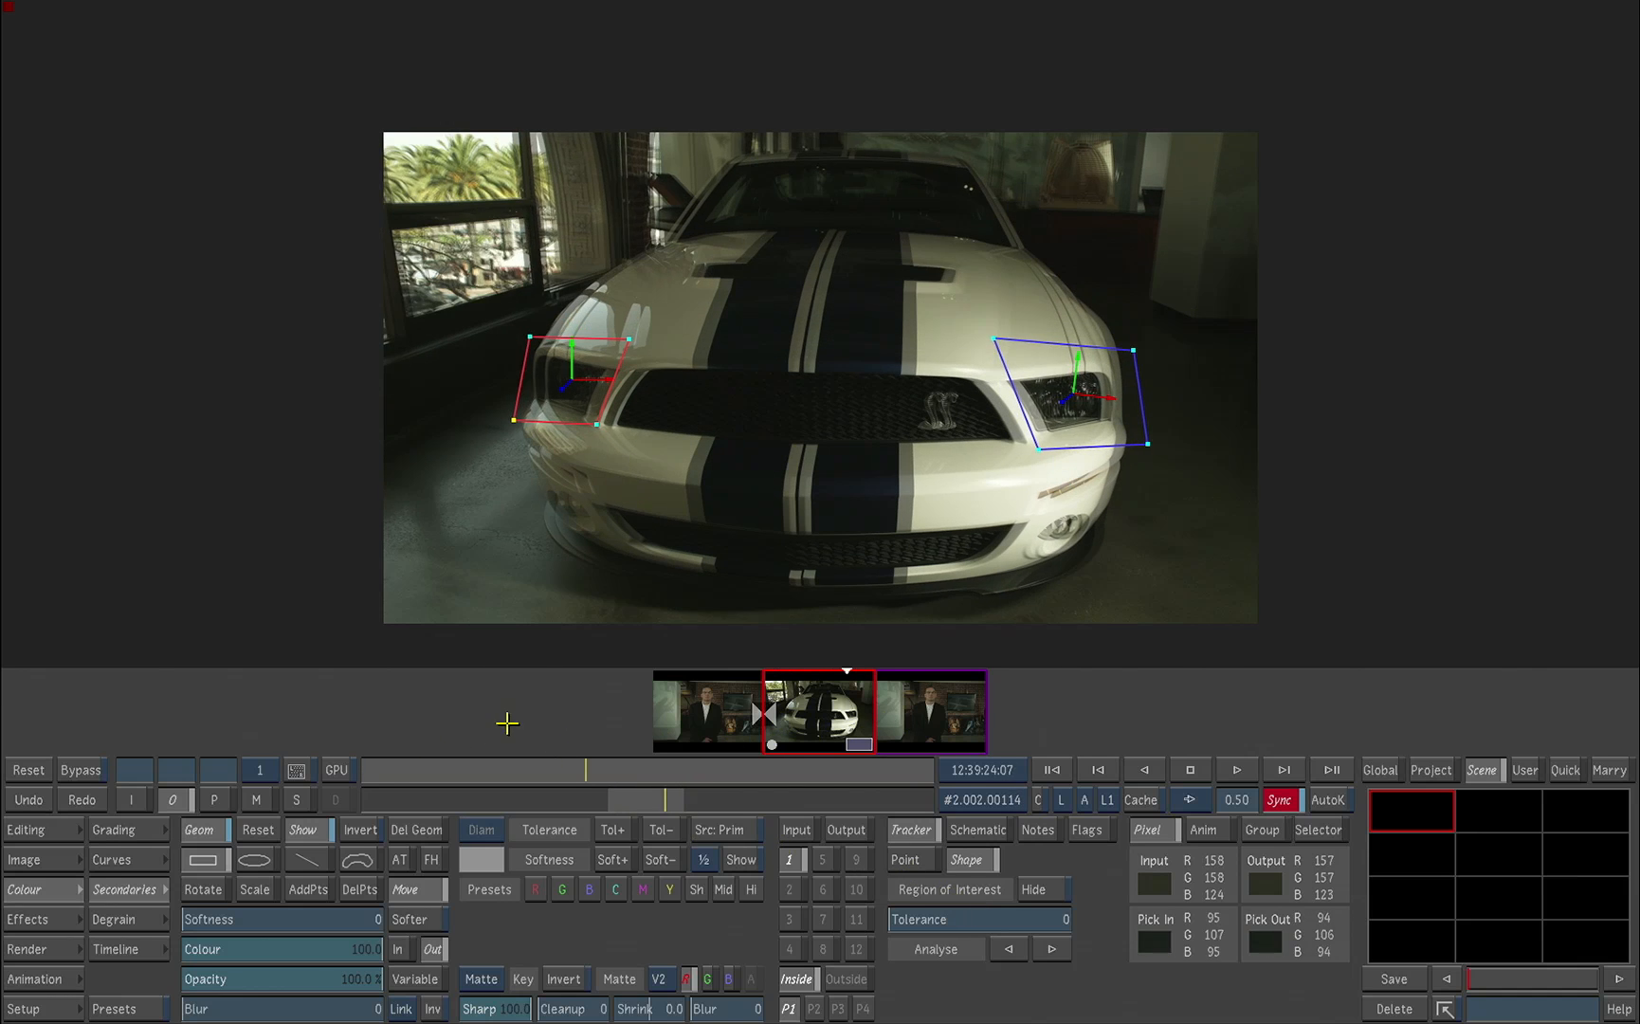
pyautogui.click(255, 801)
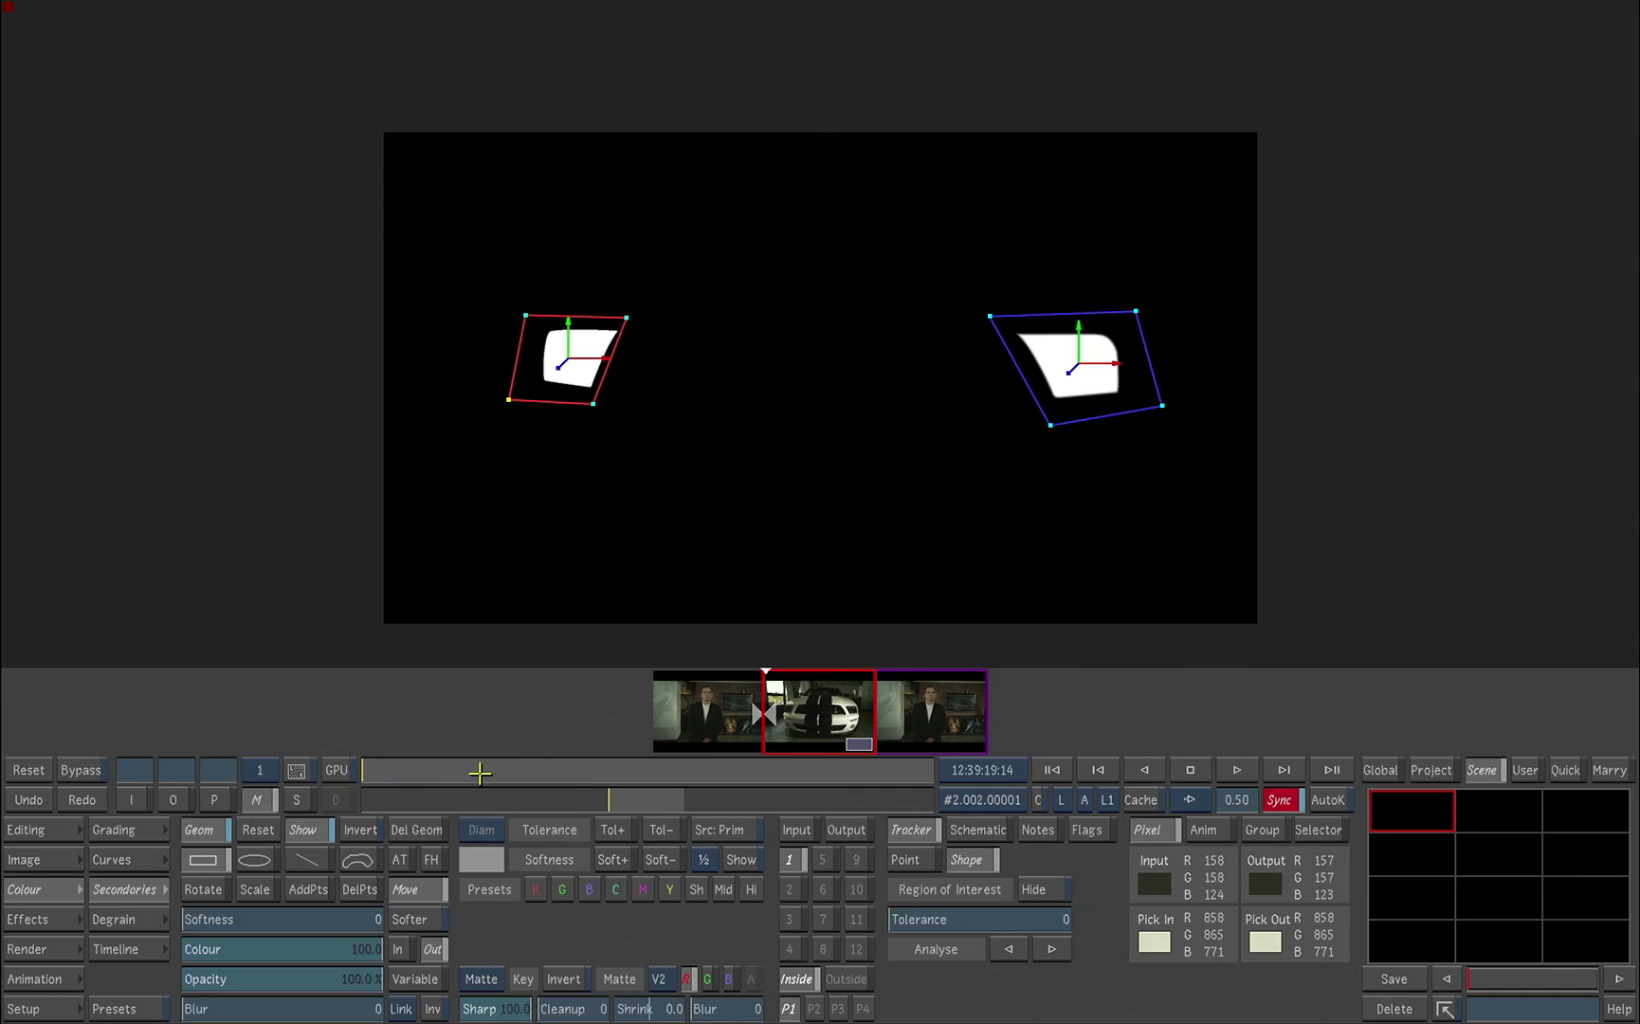
pyautogui.click(172, 801)
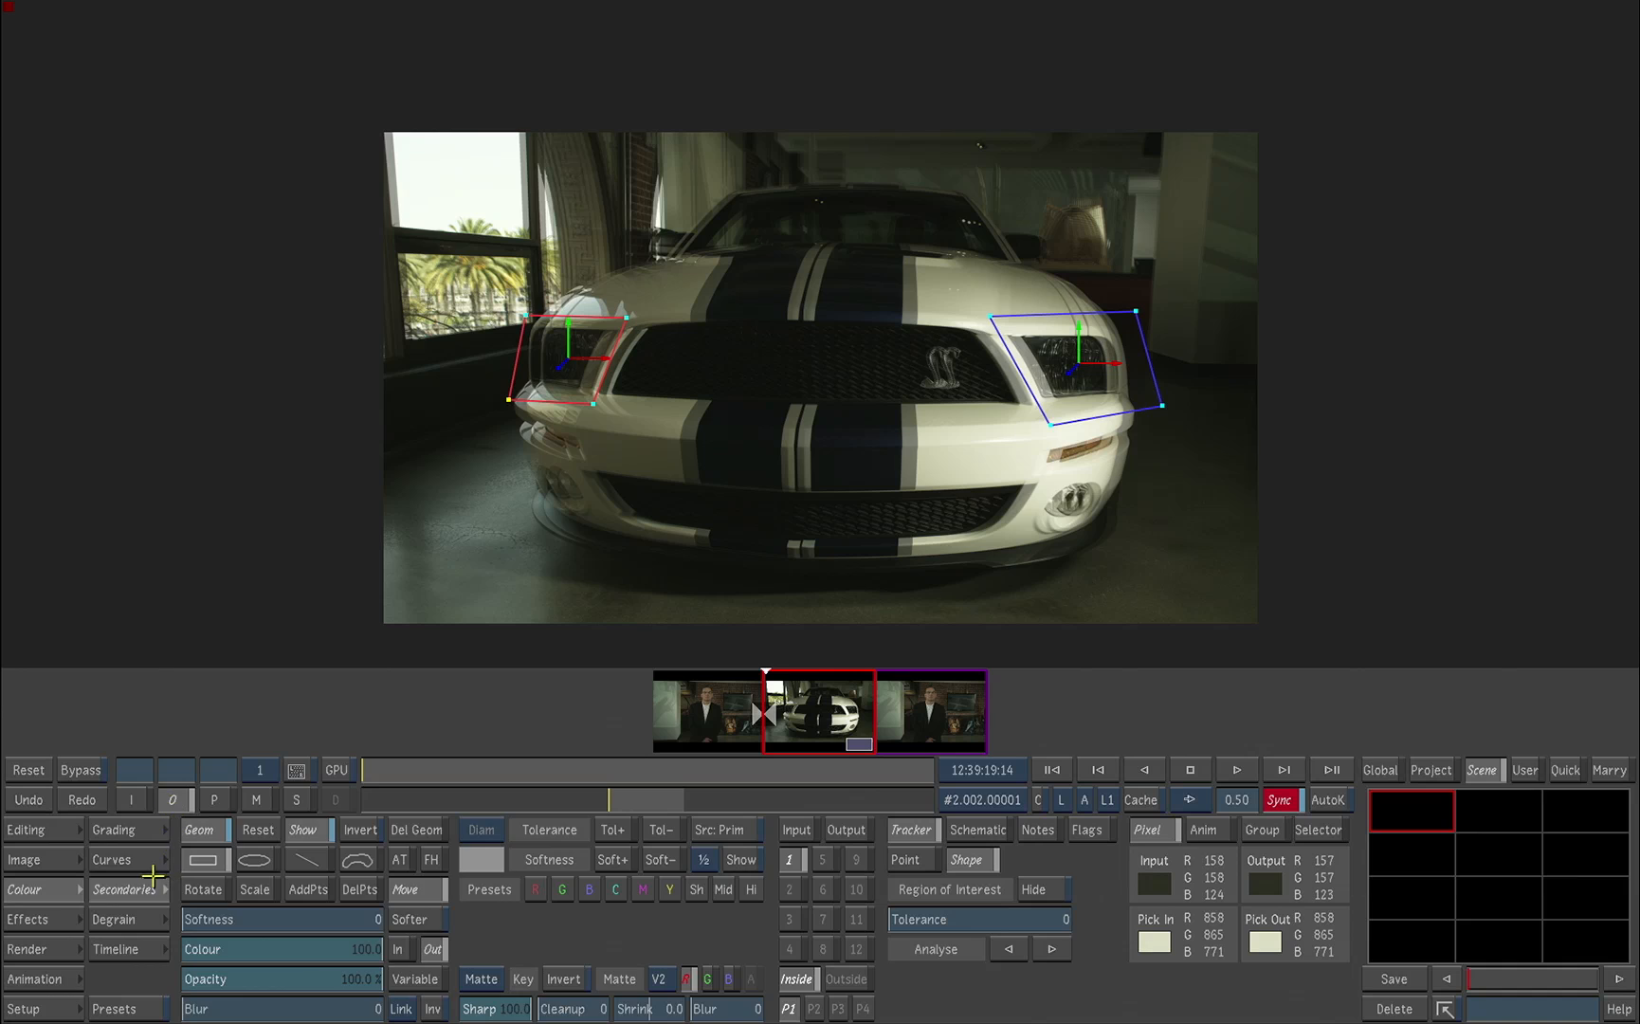
# Step: Grade the isolated headlights yellow by shifting the Gain balance toward orange-yellow, with Gain at 2.43 and Saturation at 3.01
pyautogui.click(140, 831)
pyautogui.moveTo(415, 907); pyautogui.dragTo(448, 839)
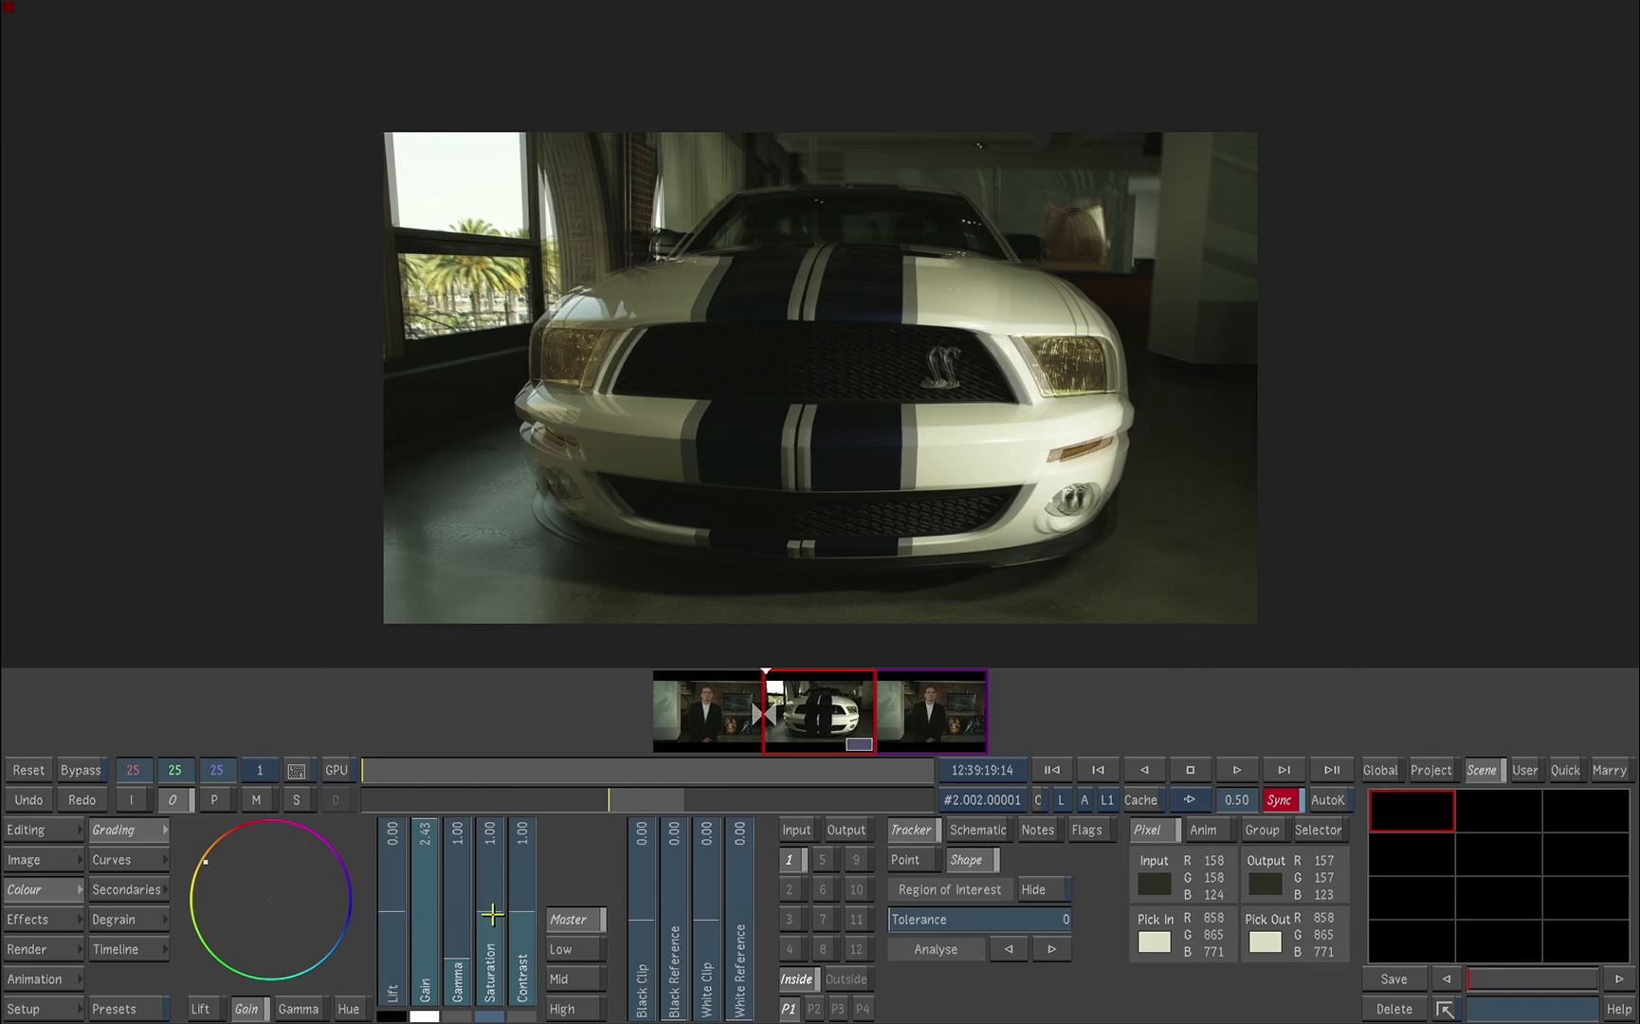
pyautogui.moveTo(492, 913); pyautogui.dragTo(363, 770)
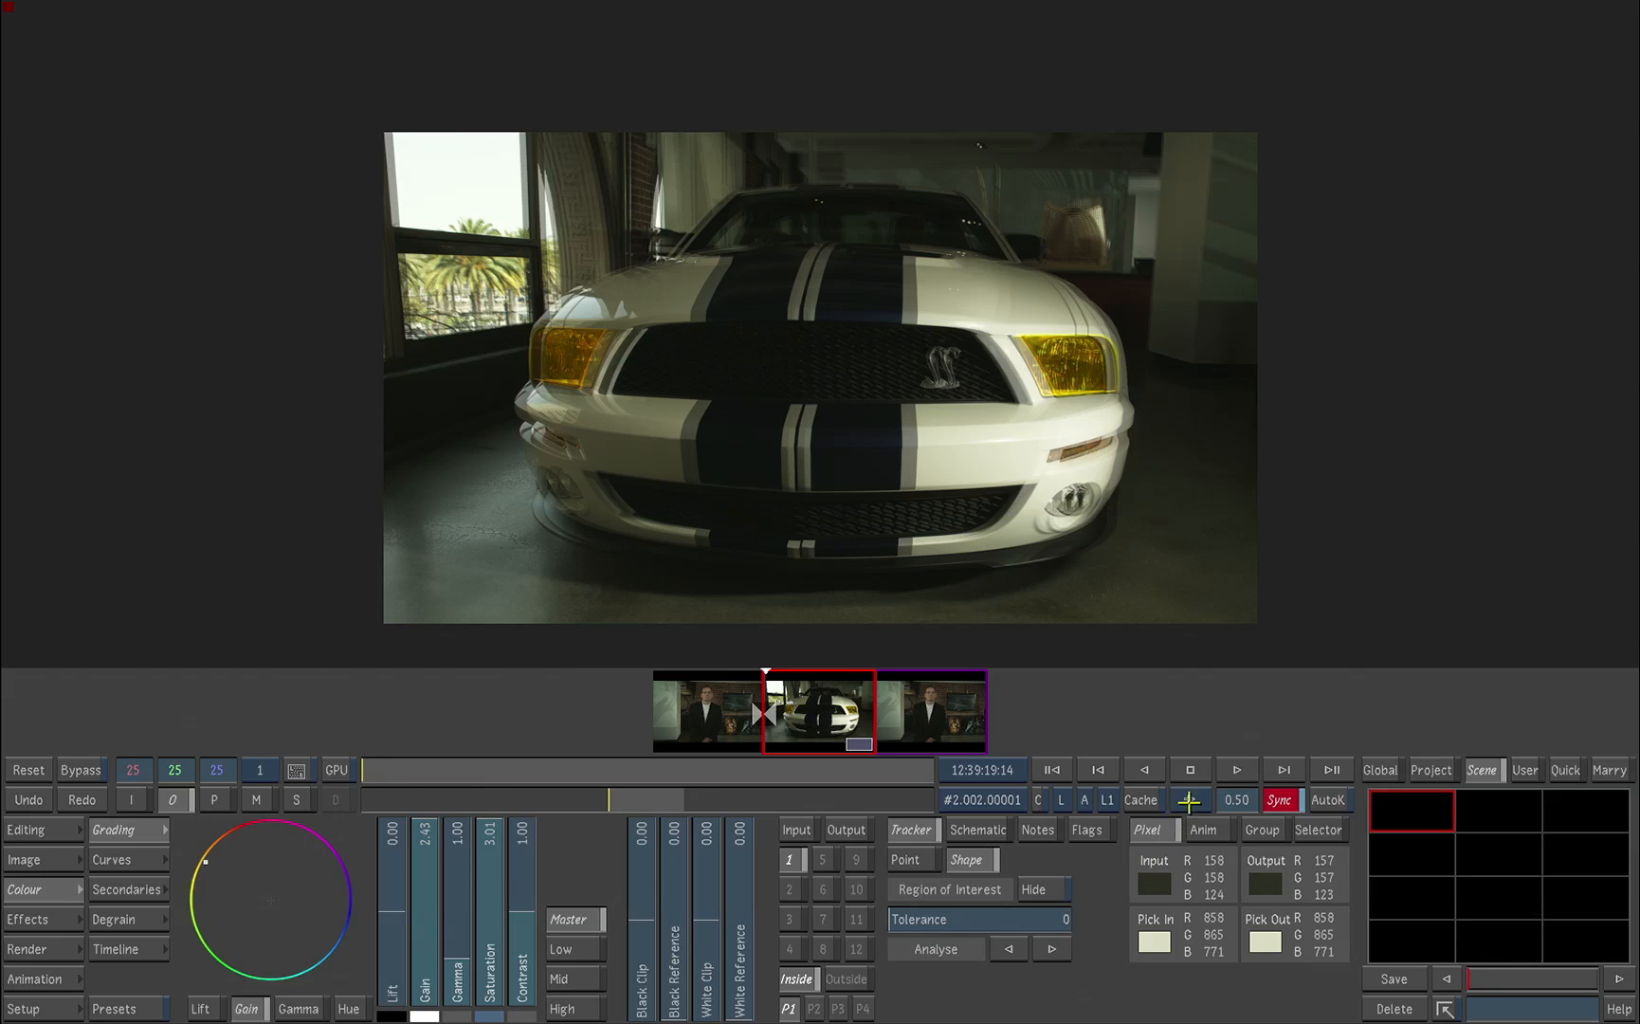
# Step: Play back the graded car shot, enable GPU processing, replay it, and return to near the start of the shot
pyautogui.press('space')
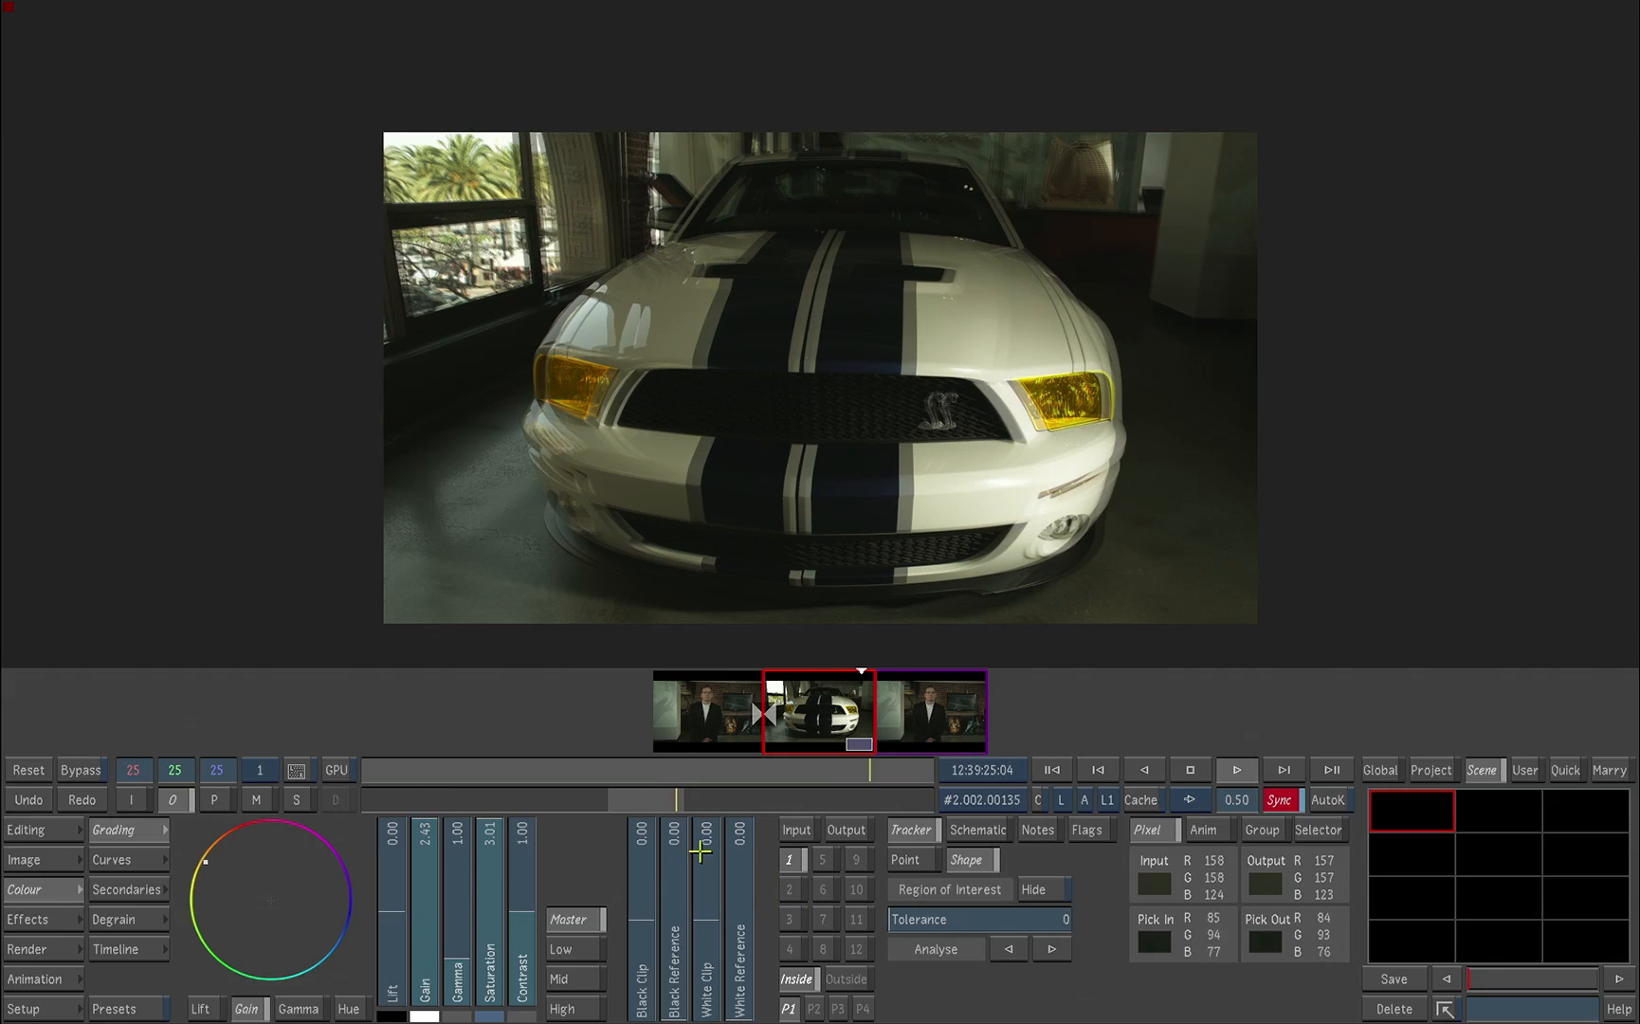
pyautogui.click(338, 769)
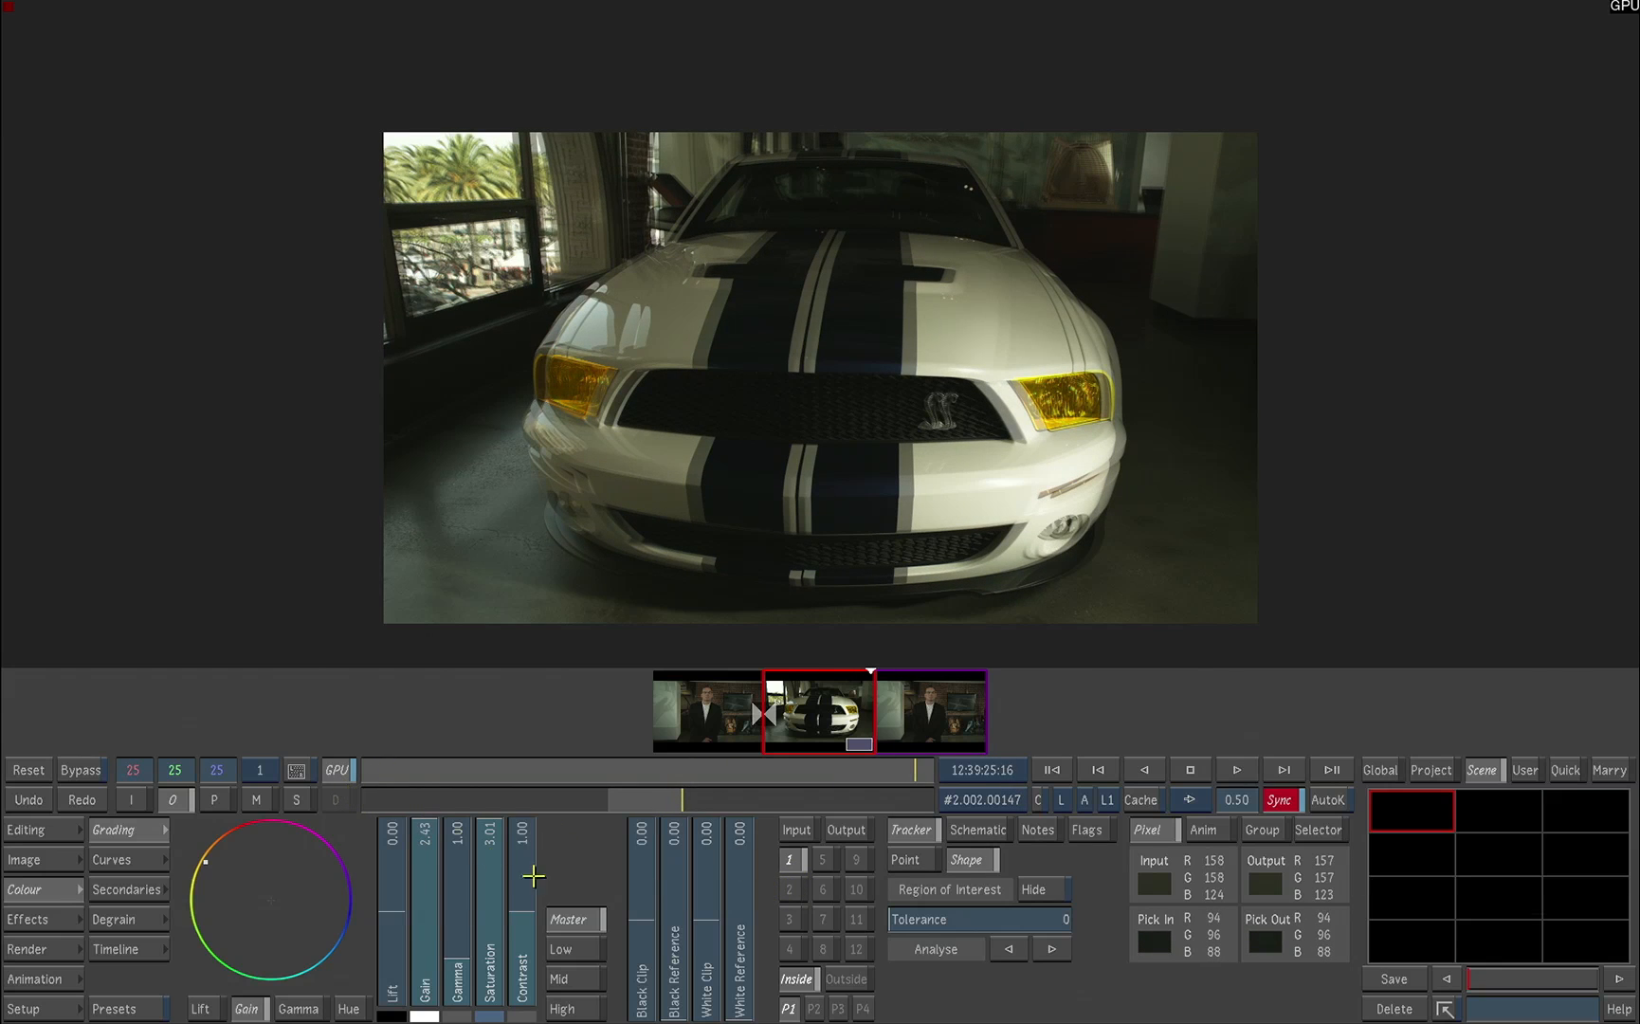
pyautogui.press('space')
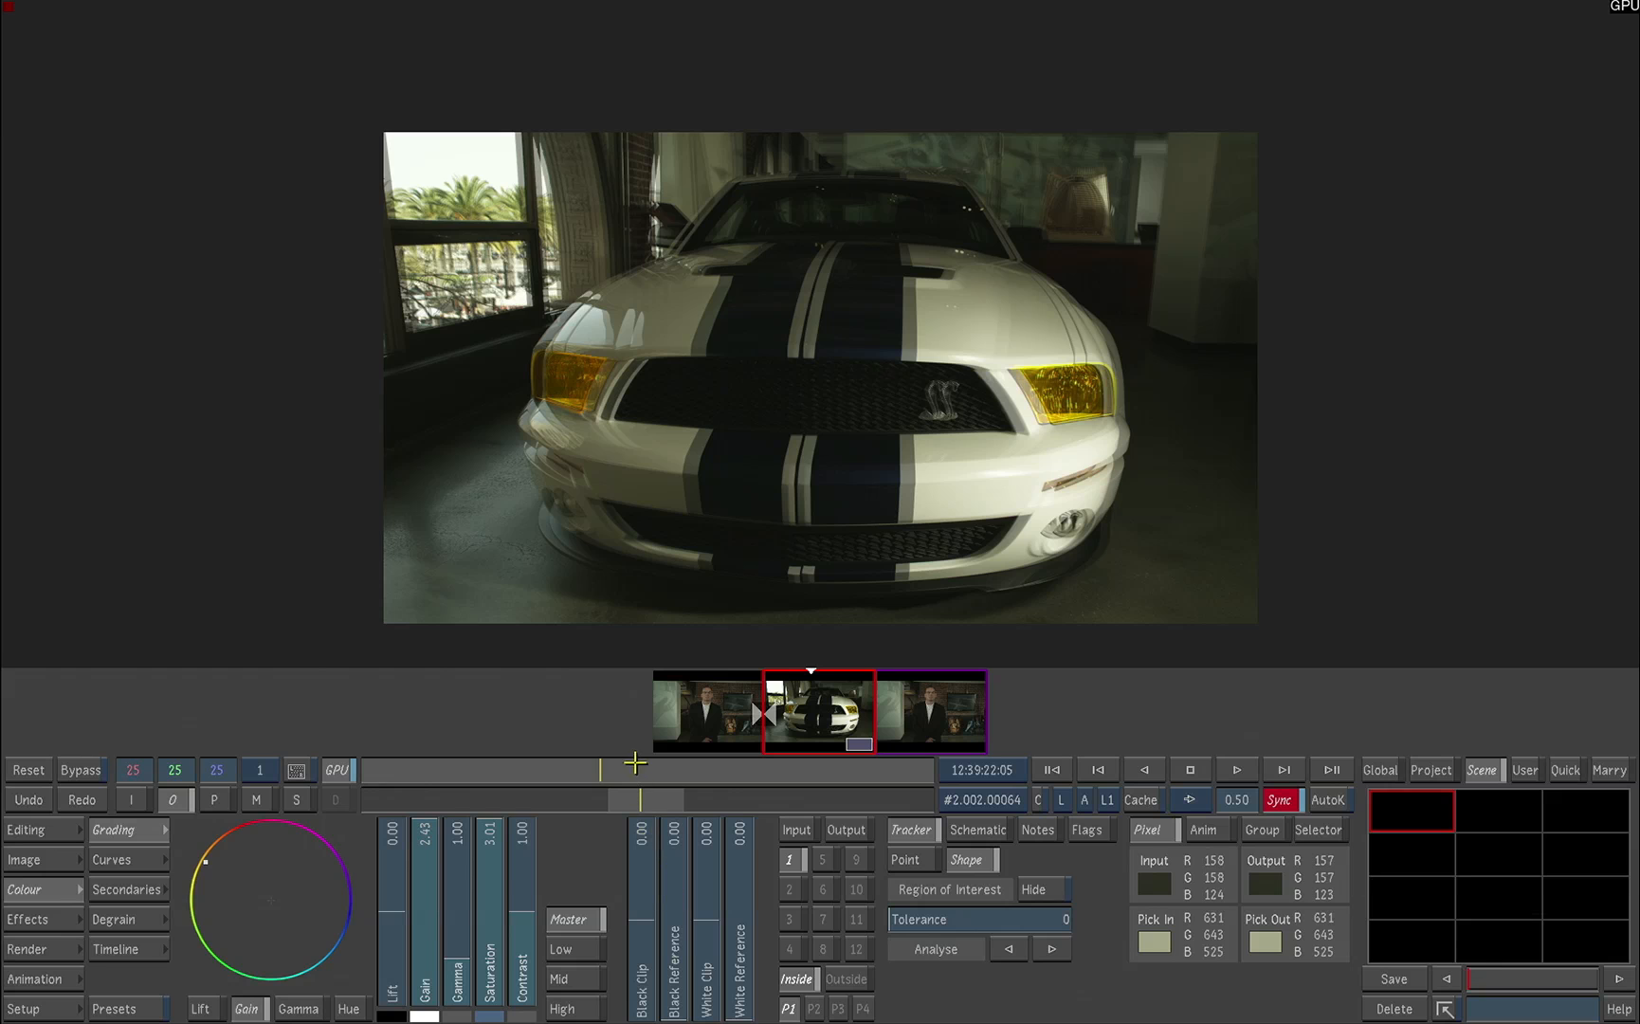
pyautogui.moveTo(628, 766); pyautogui.dragTo(360, 745)
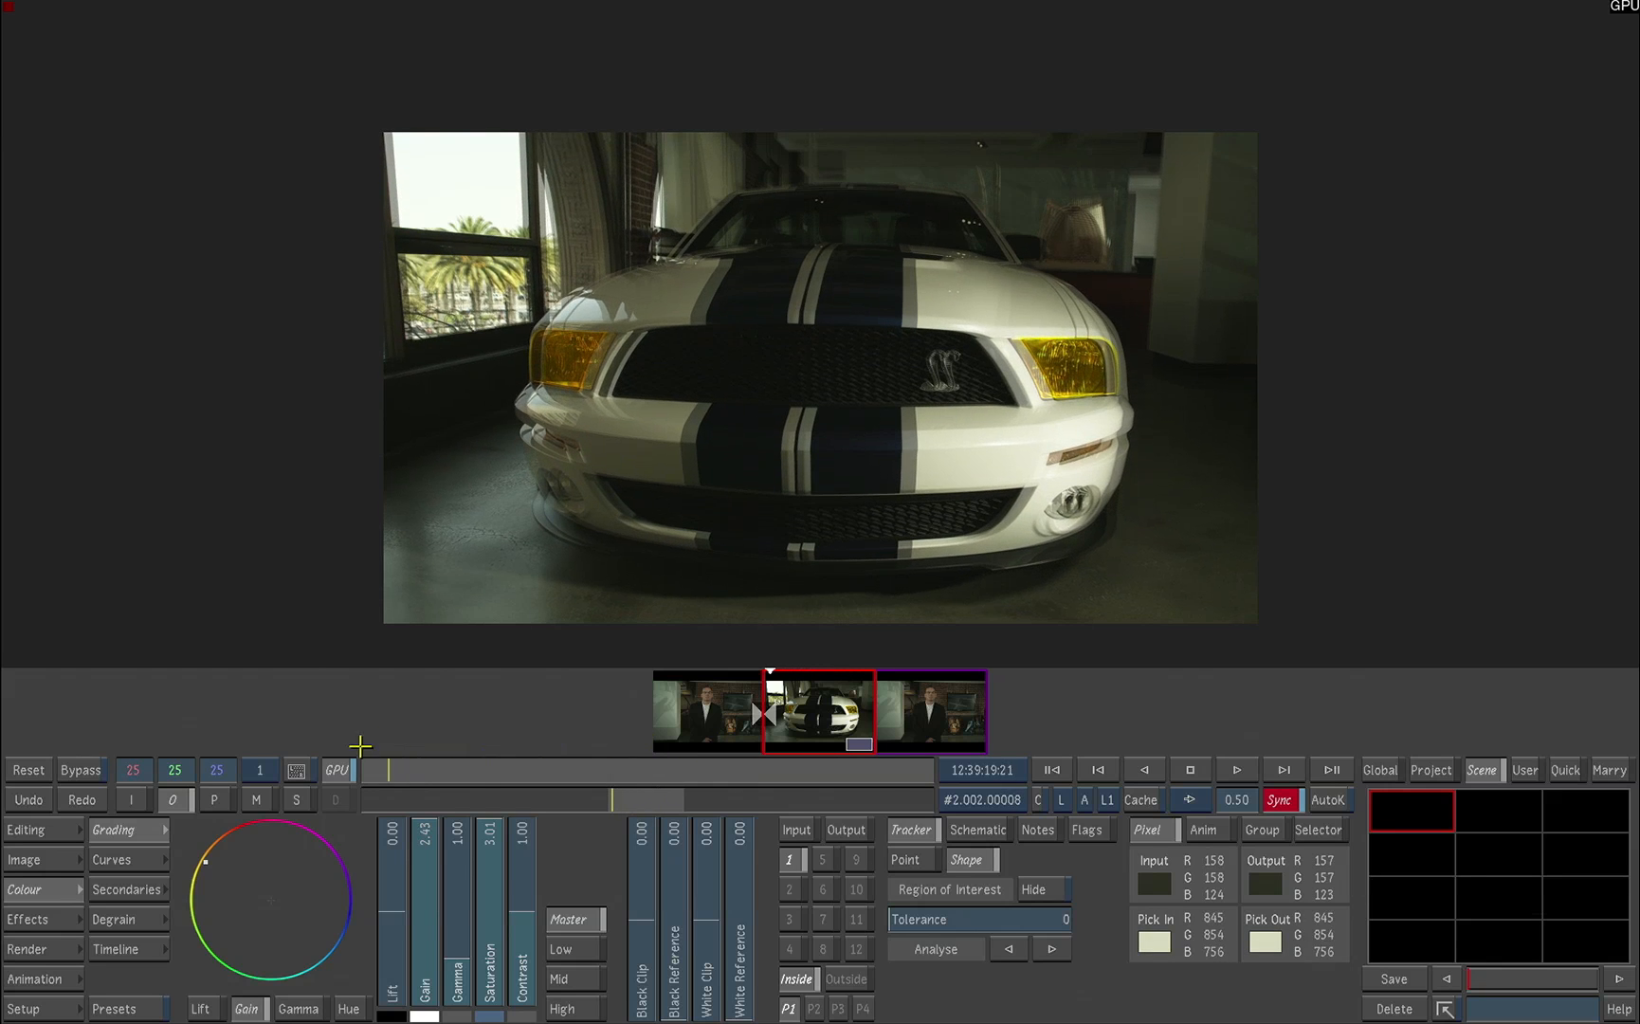
# Step: Browse the Renders Full Home location to the project's Lustre library in the project setup, and exit the project to Flame
pyautogui.click(44, 1008)
pyautogui.click(147, 979)
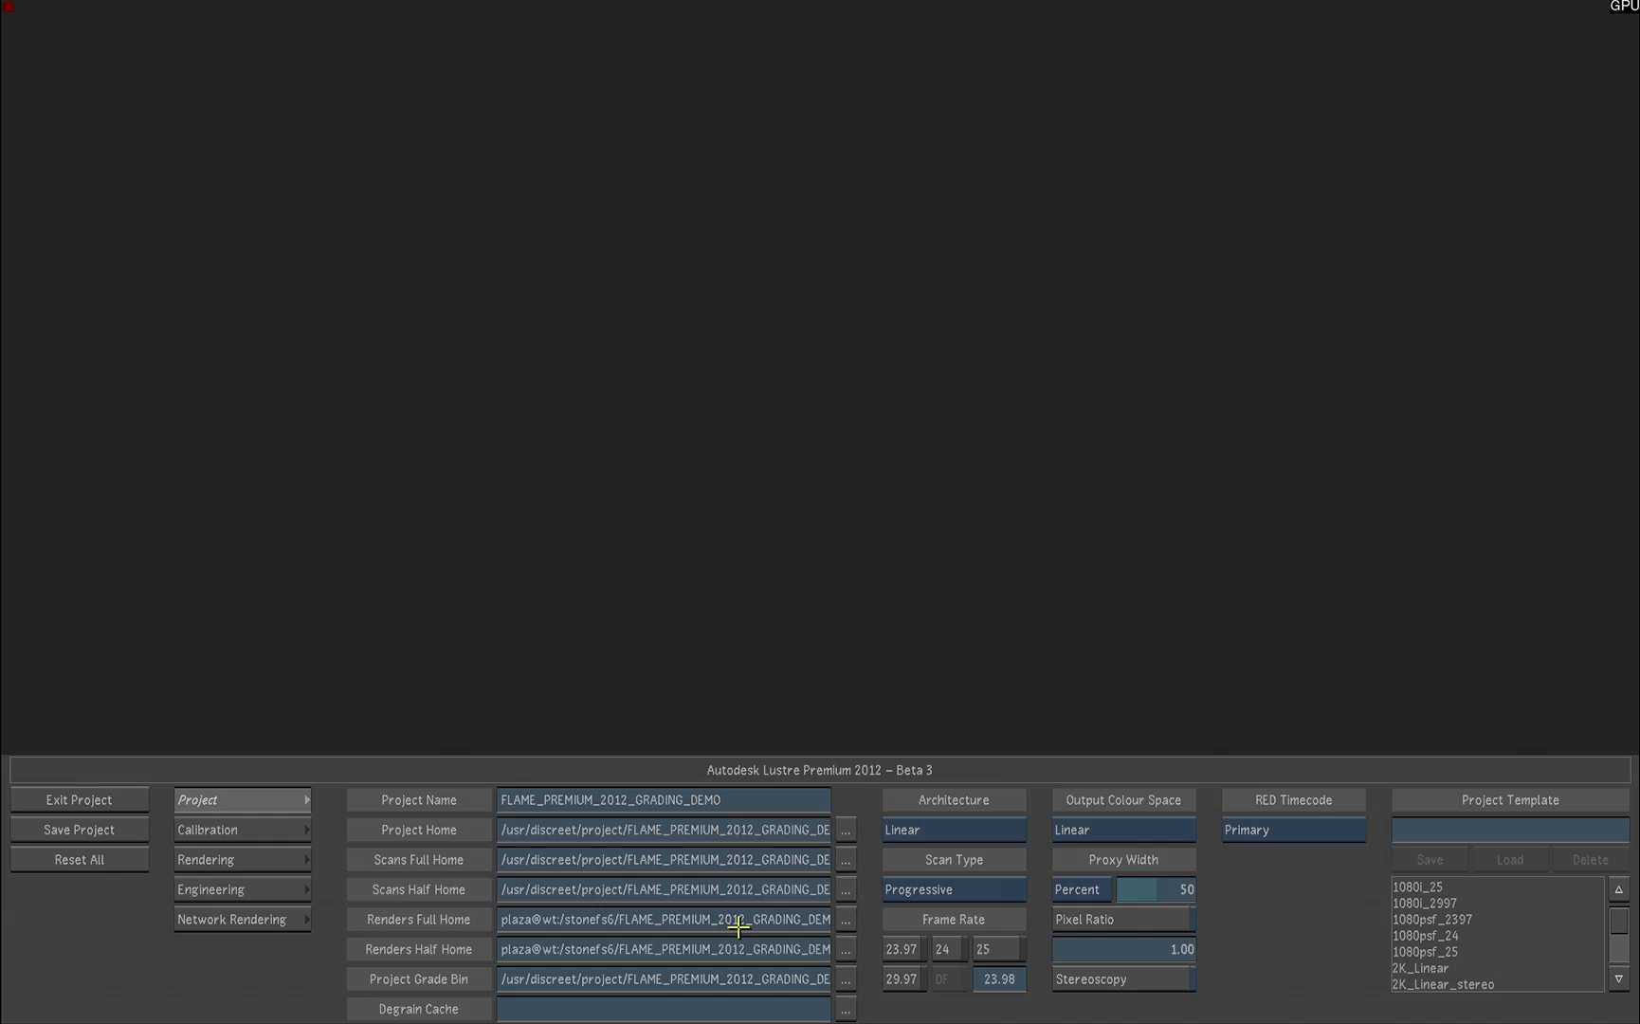
pyautogui.click(845, 919)
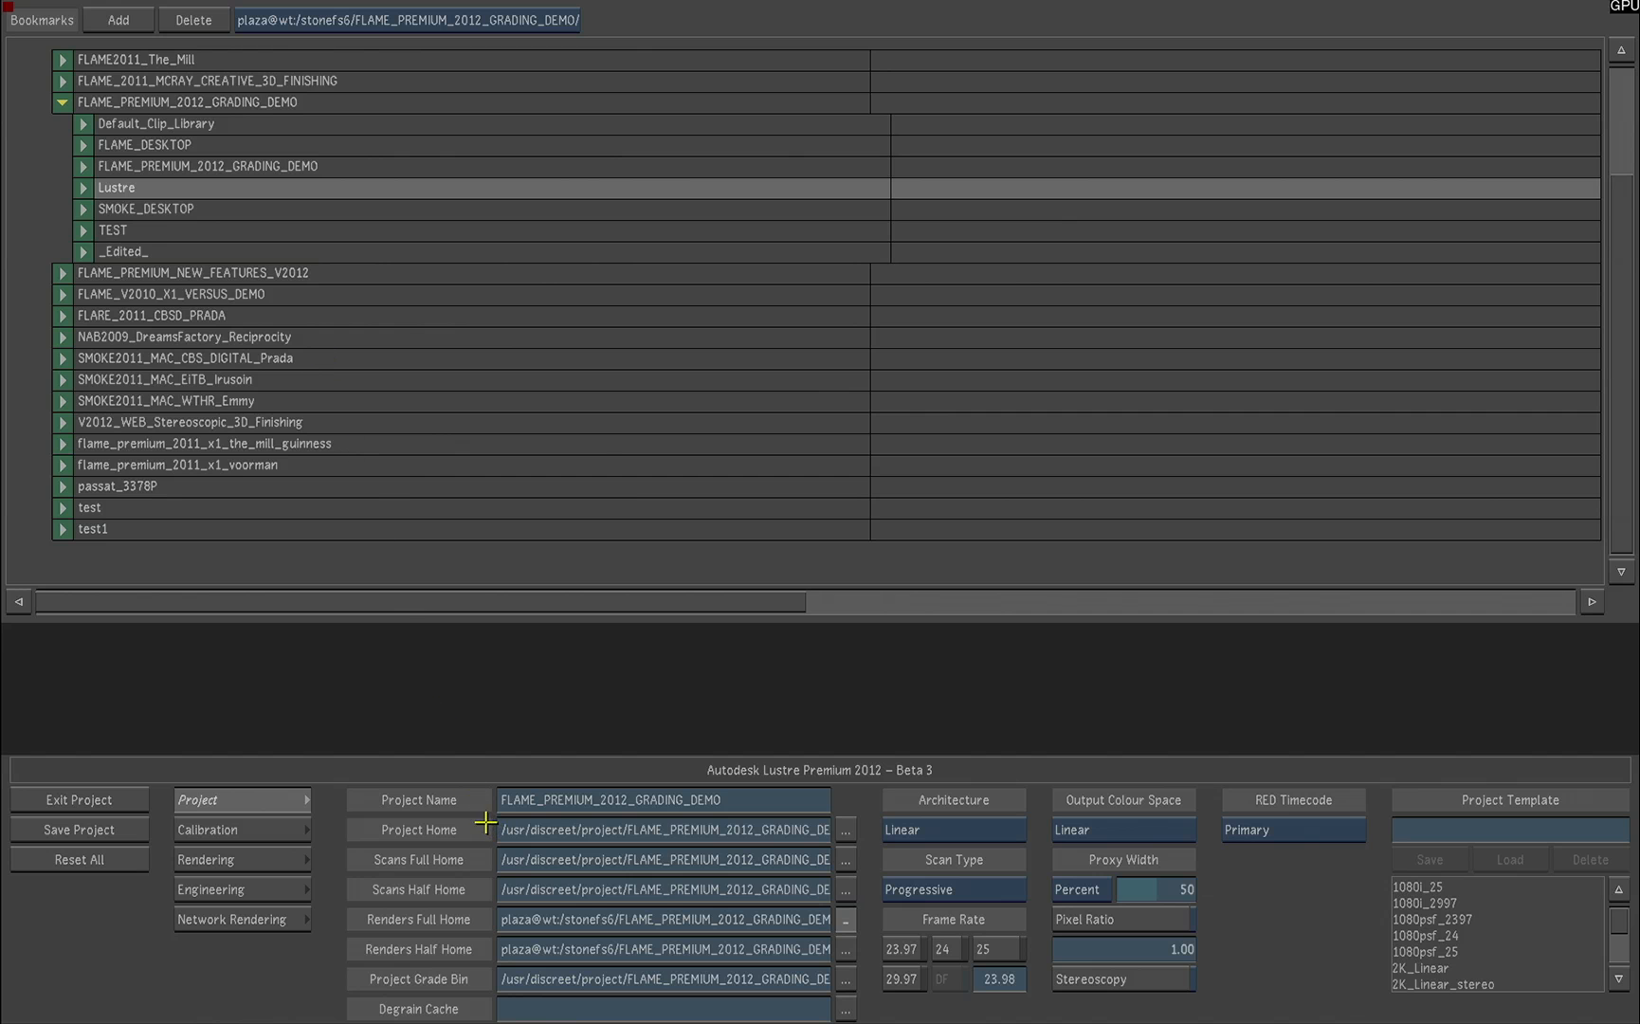
pyautogui.click(104, 799)
pyautogui.click(58, 957)
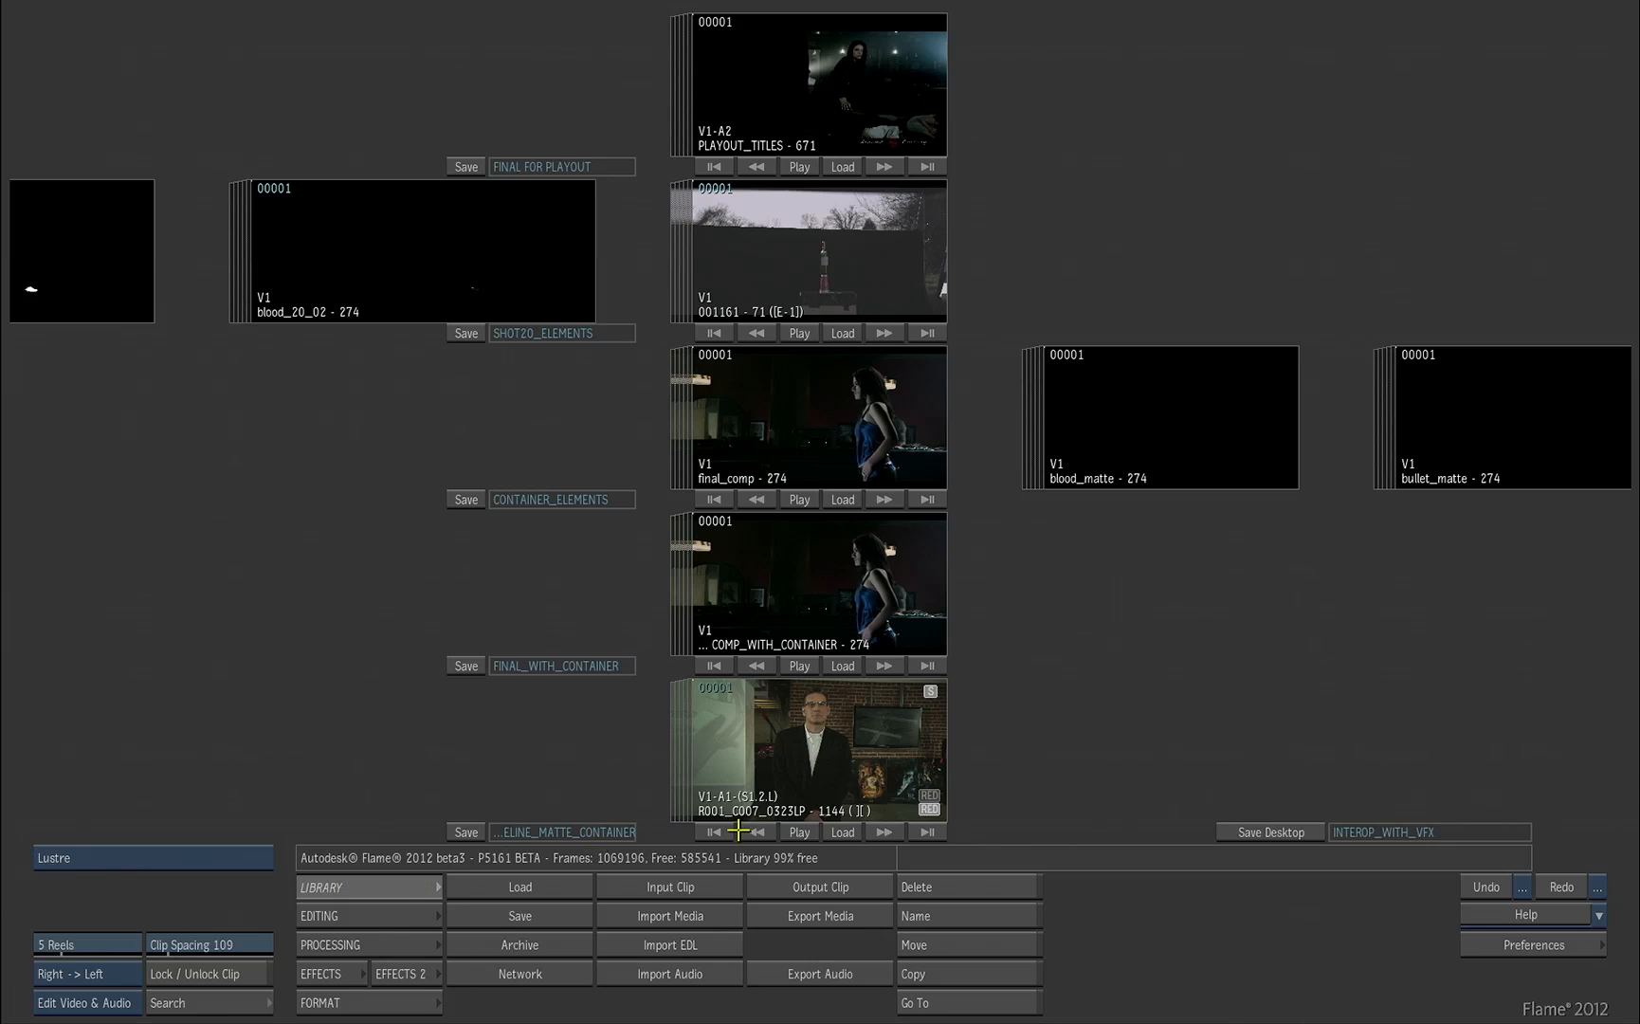
# Step: Load the rendered clip R001_C007_0323LP_grd01 from the Lustre library onto the desktop's matte container reel
pyautogui.click(843, 831)
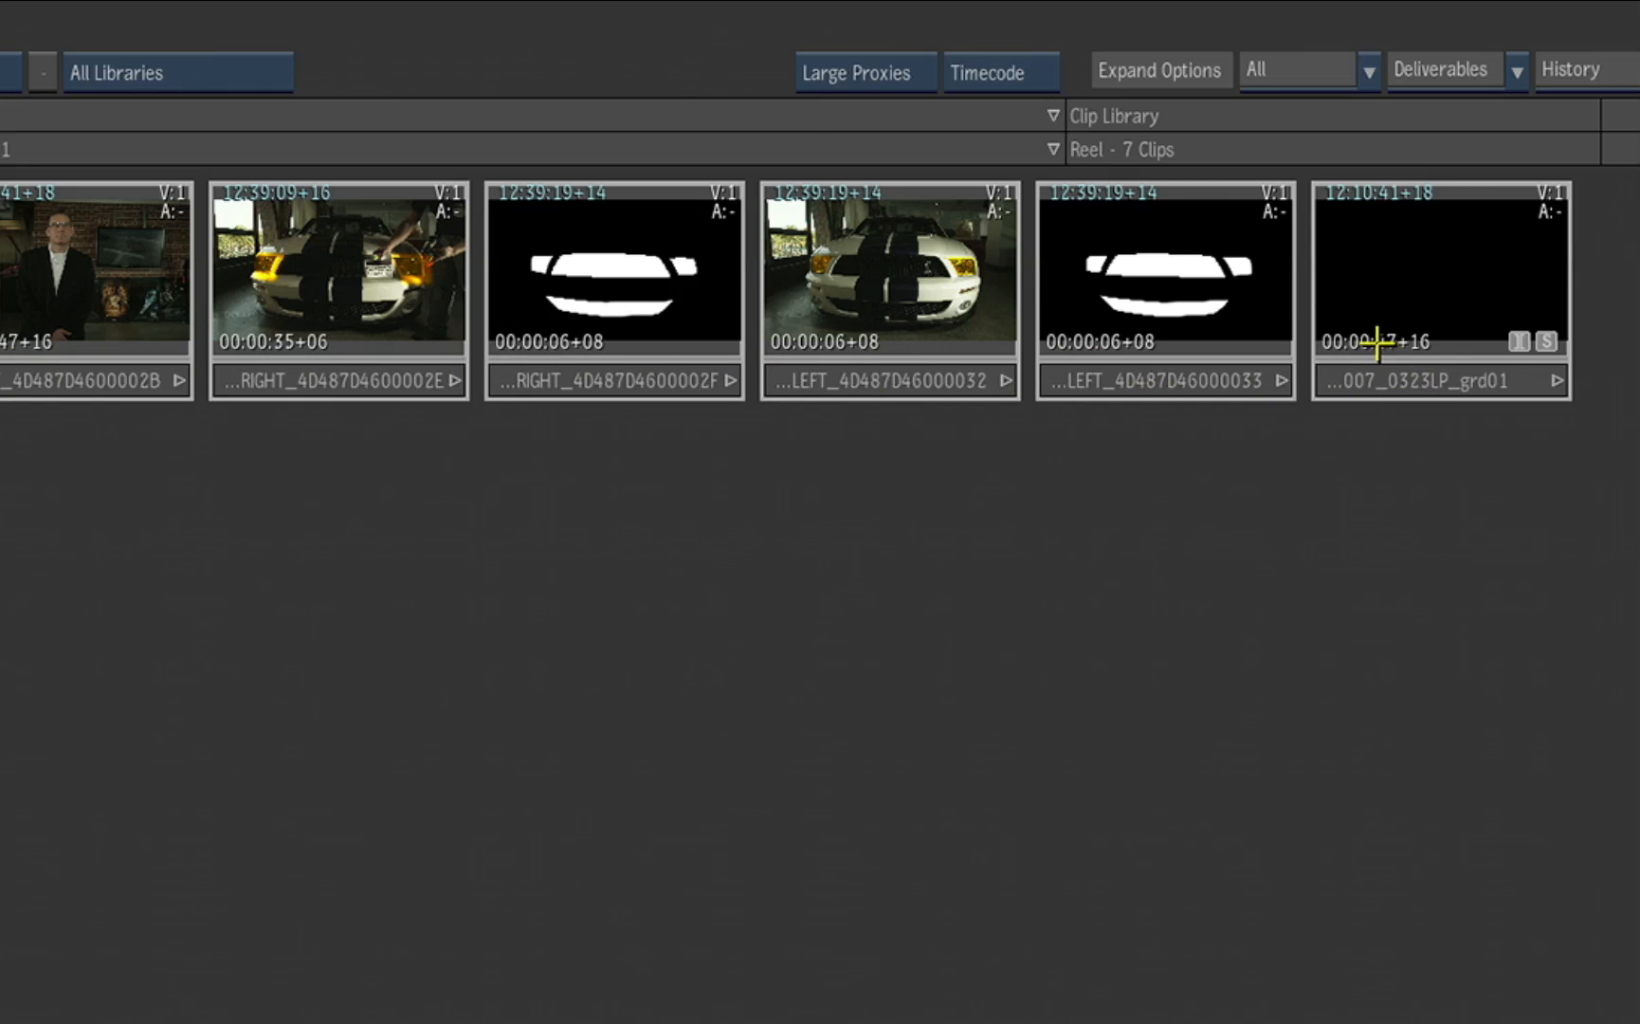
pyautogui.click(1386, 392)
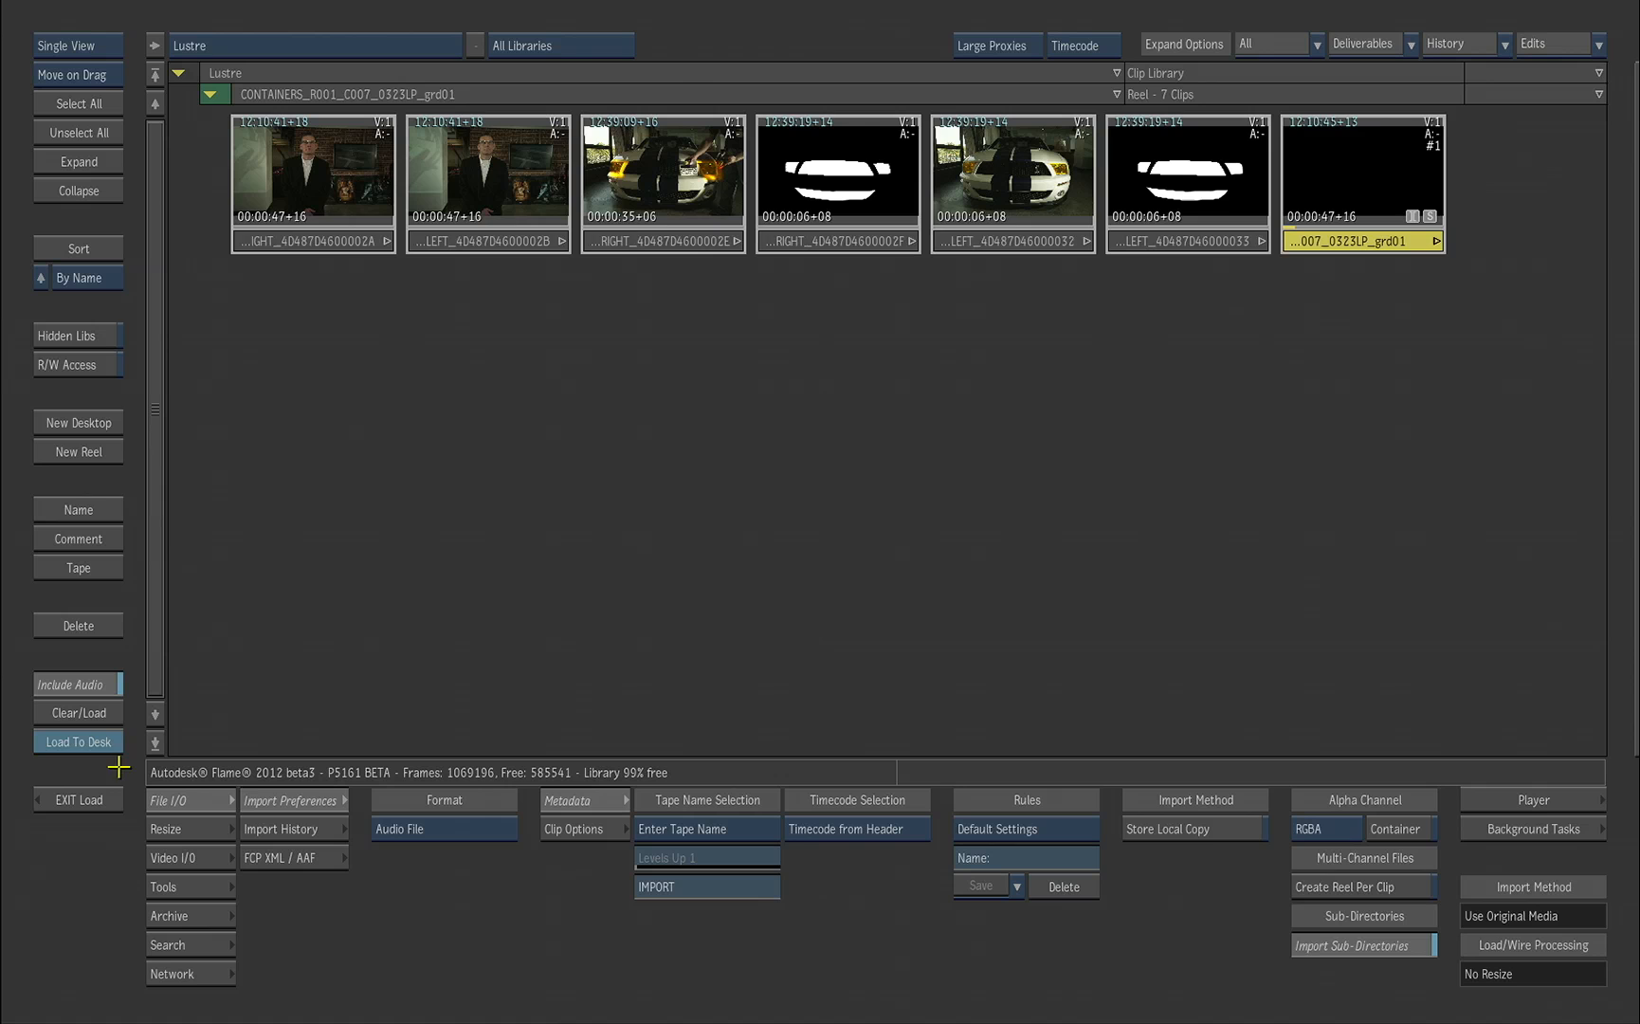
pyautogui.click(79, 745)
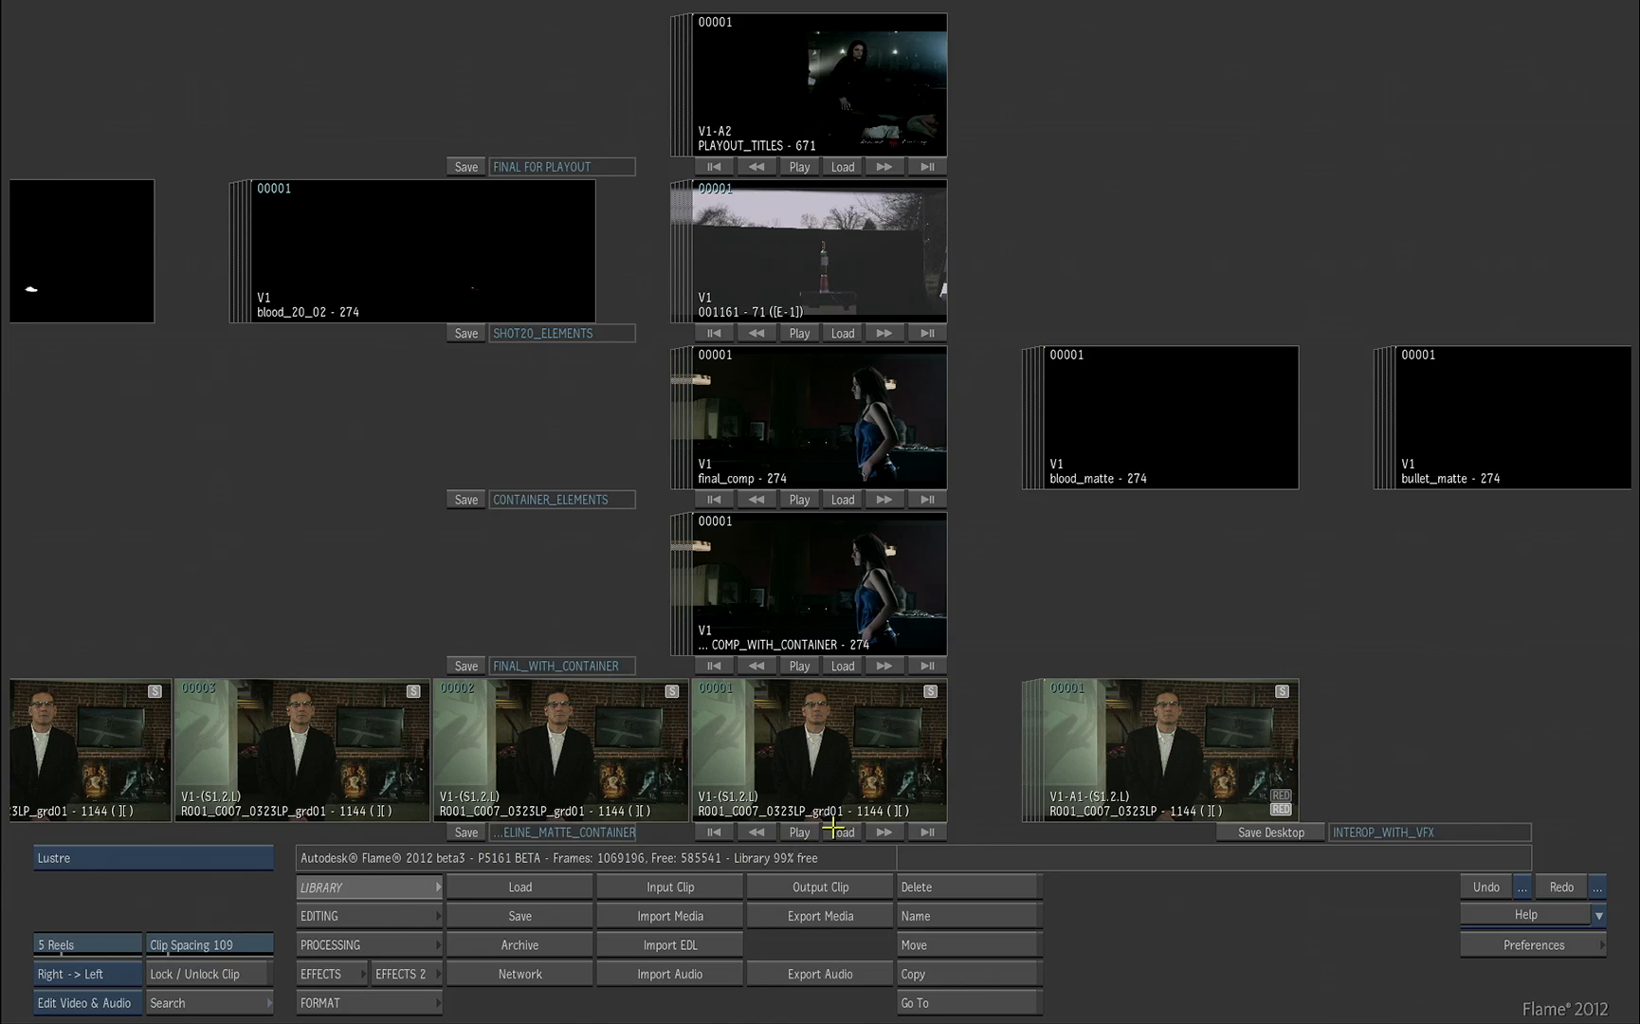
# Step: Open the loaded stereo clip in the player's timeline and scrub through the graded car segment
pyautogui.click(801, 832)
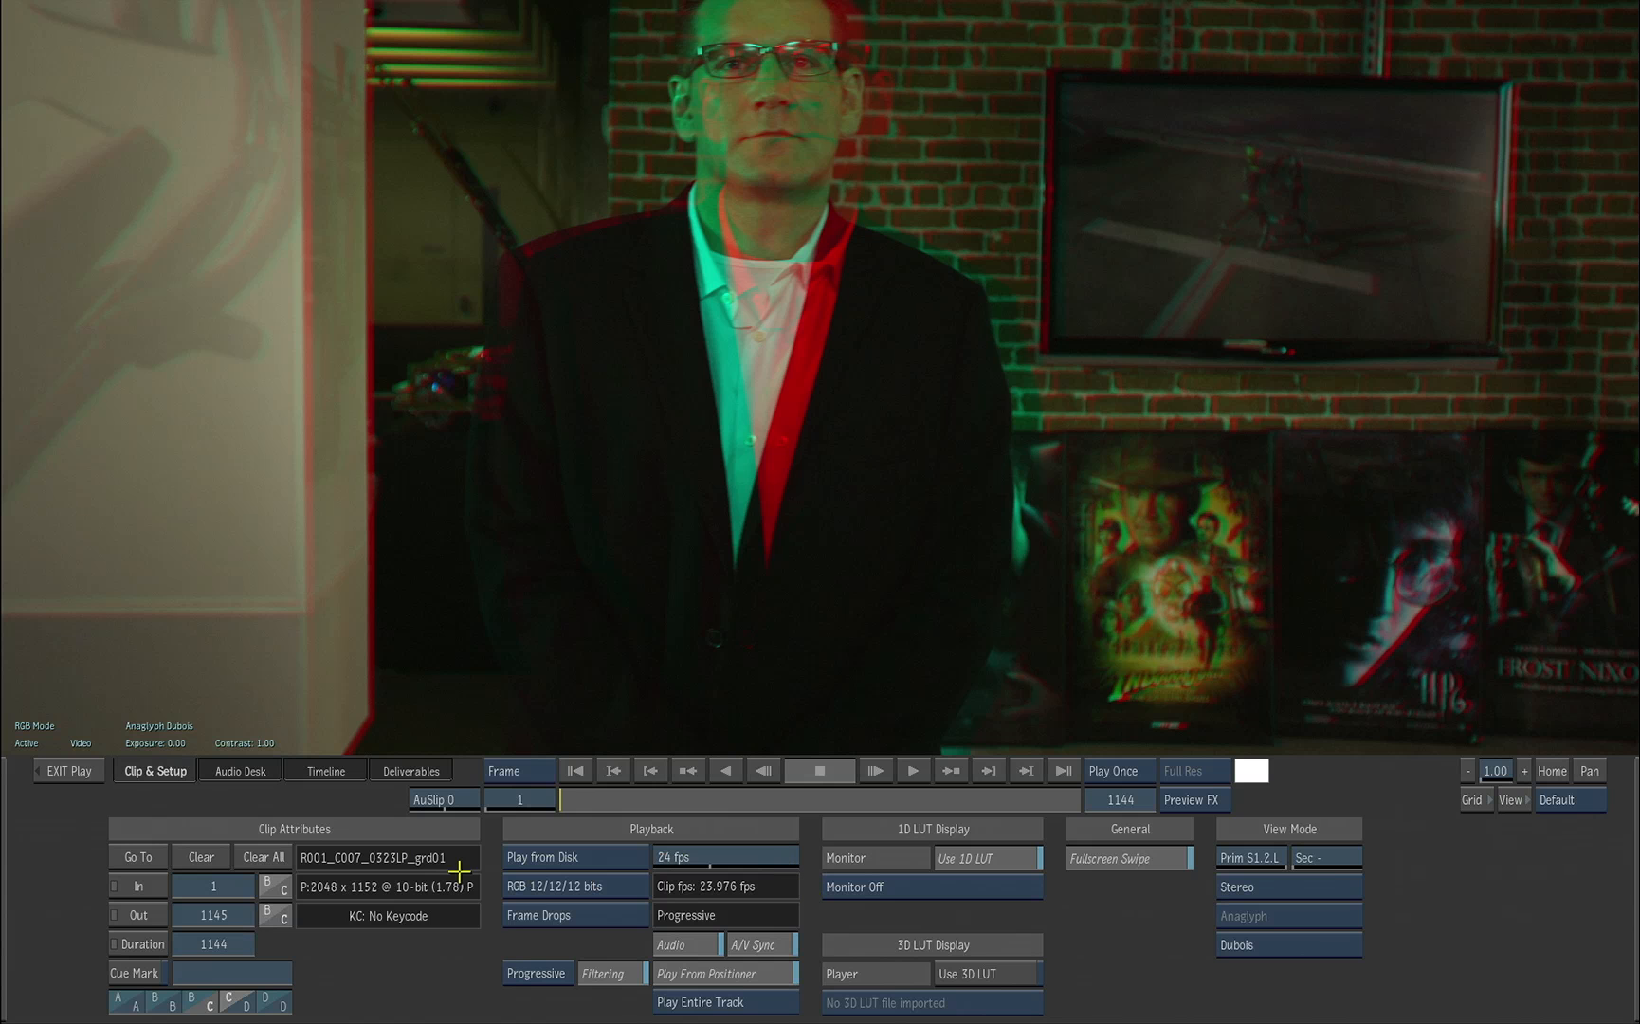
pyautogui.click(332, 774)
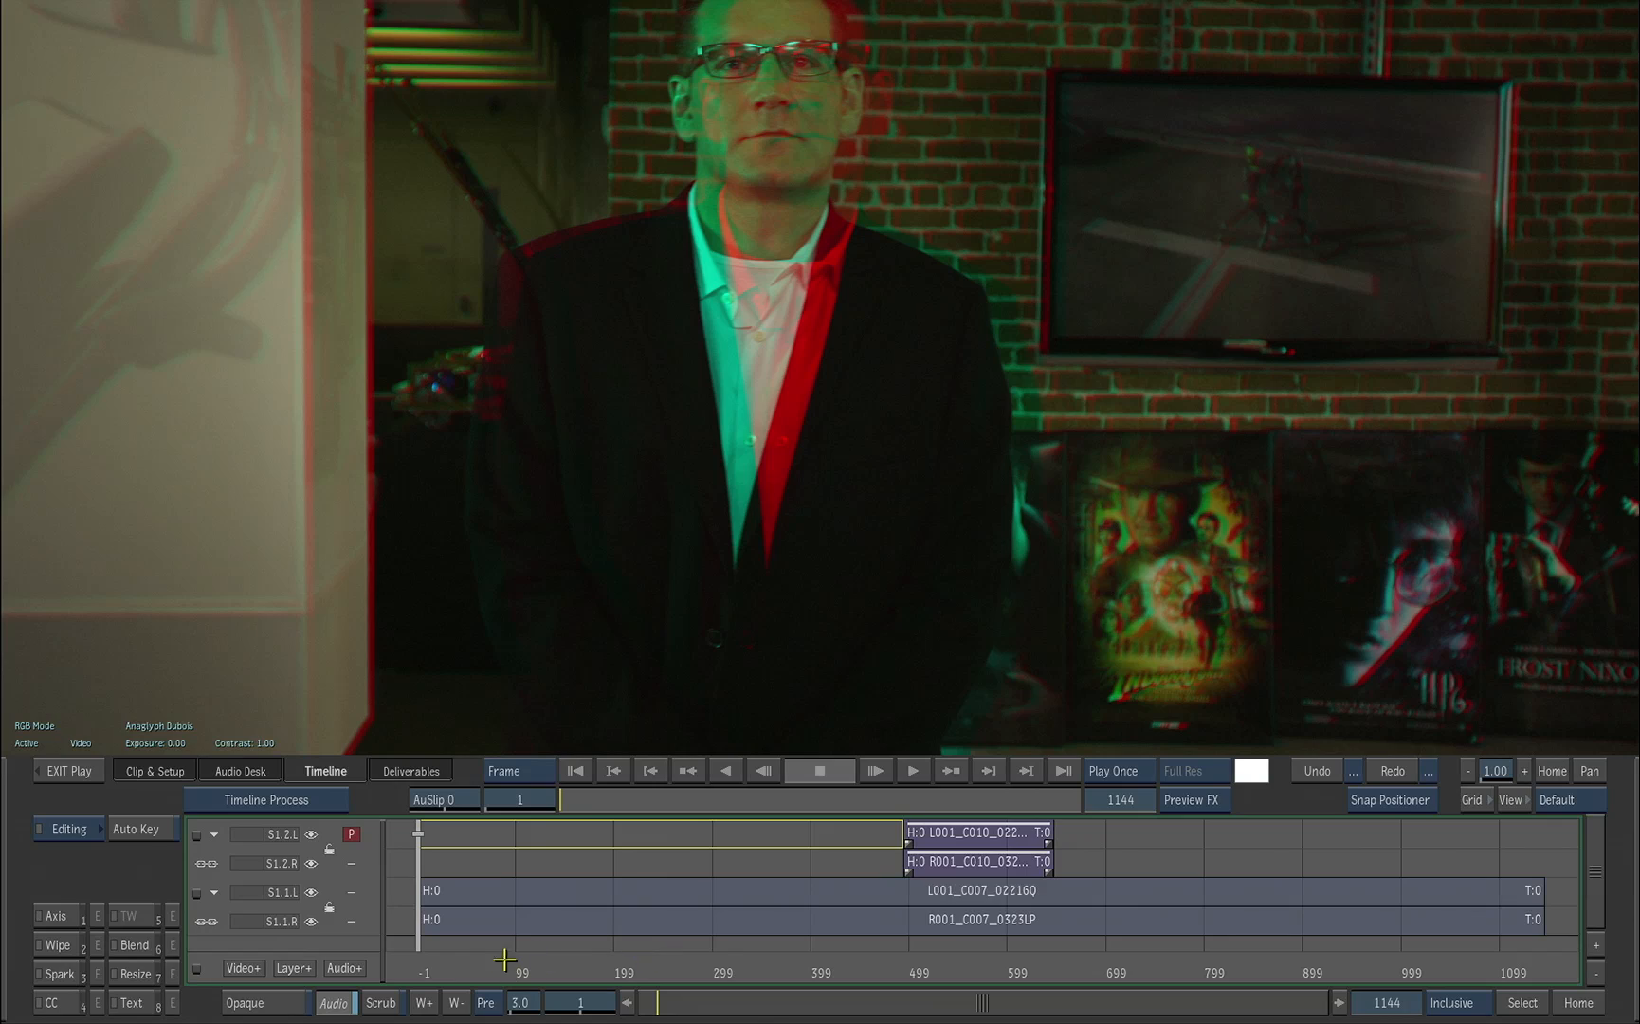
pyautogui.moveTo(471, 968); pyautogui.dragTo(984, 915)
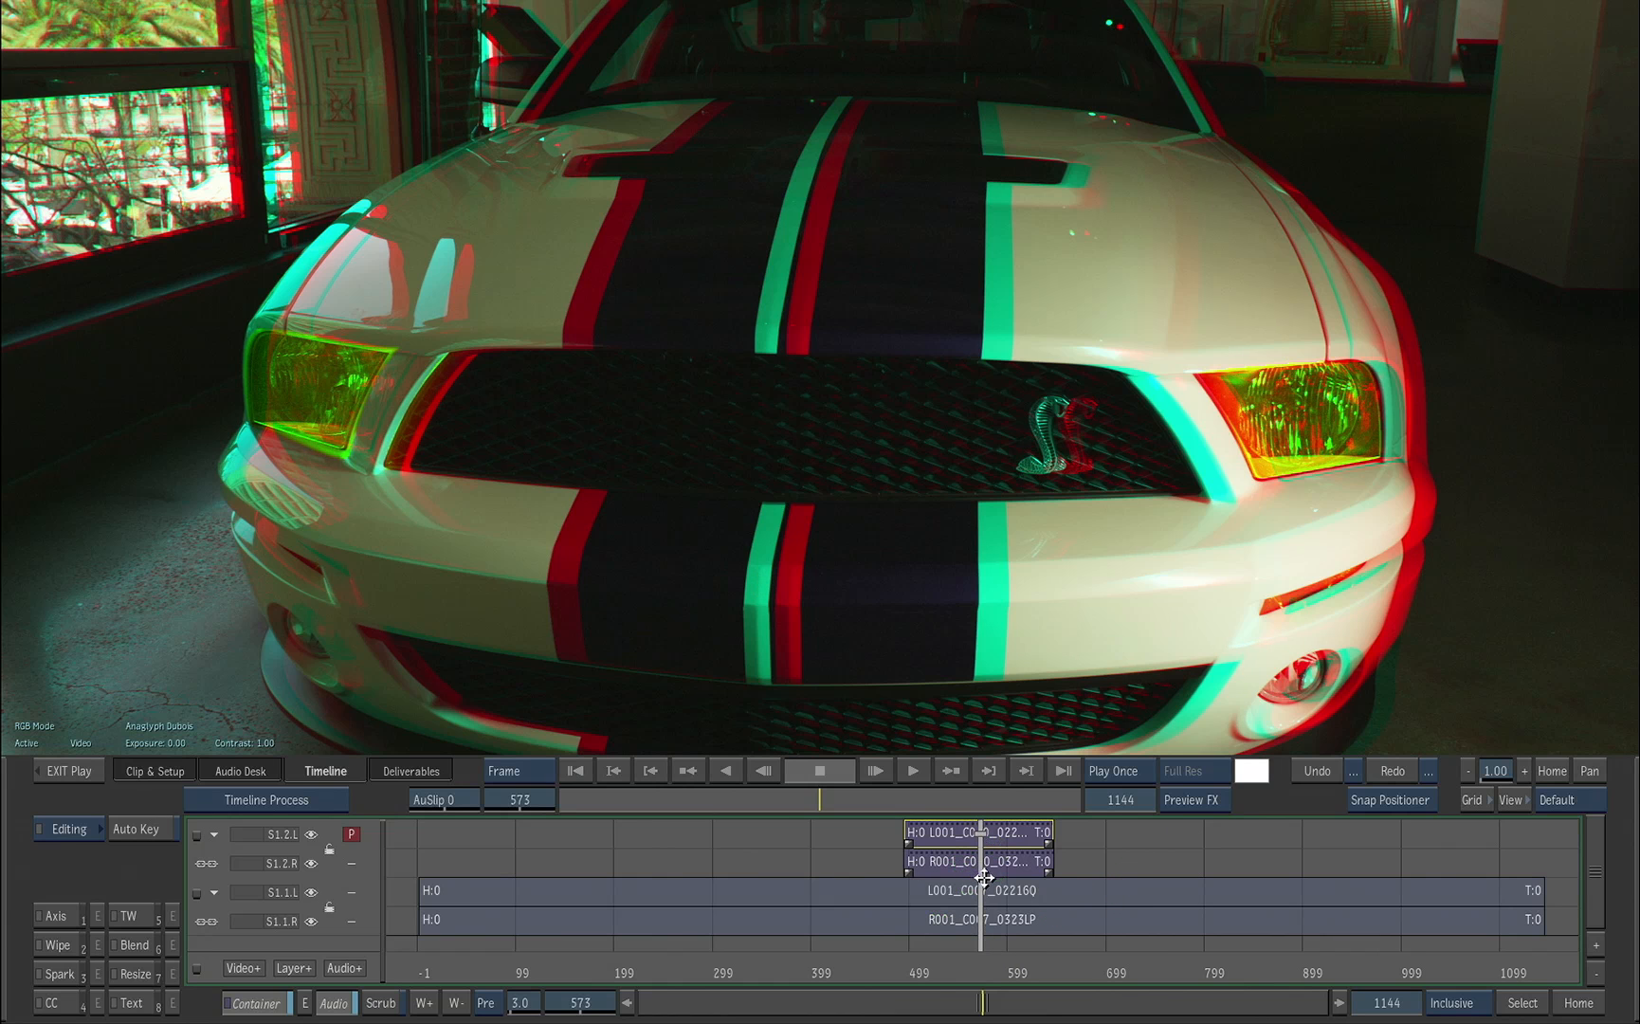
pyautogui.press('Up')
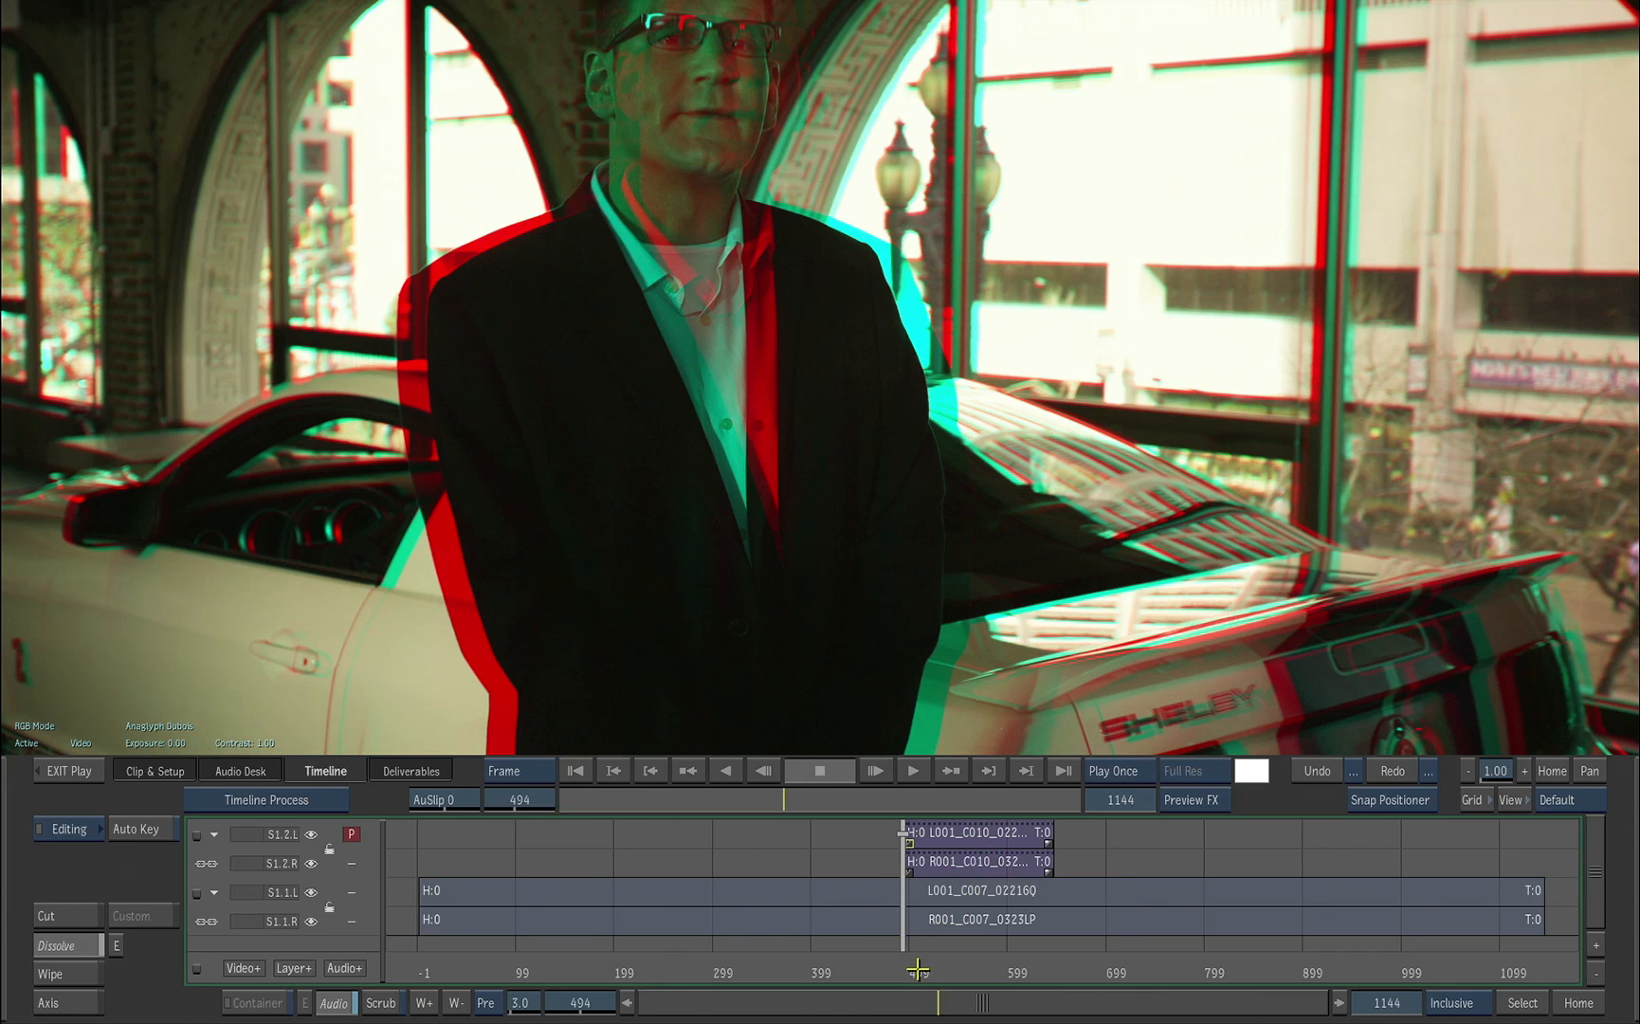
pyautogui.moveTo(916, 968); pyautogui.dragTo(942, 965)
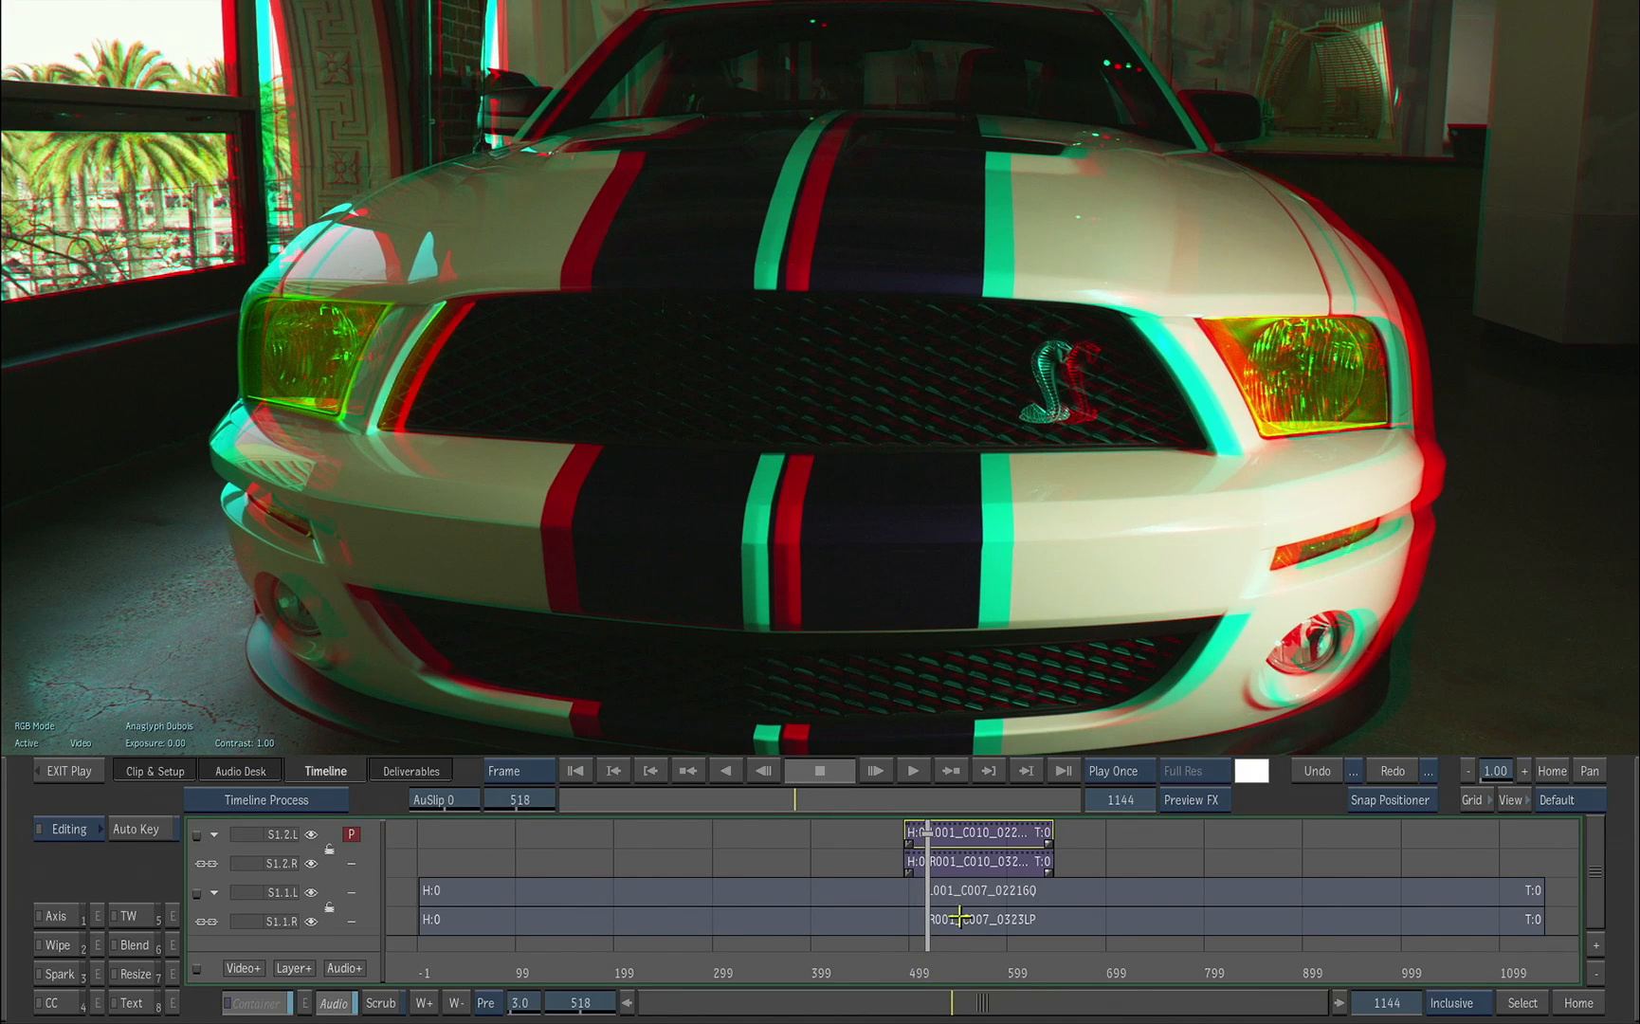
# Step: Open the car segment's container, compare its grill matte layer with the graded car layer, and exit the player
pyautogui.doubleClick(984, 837)
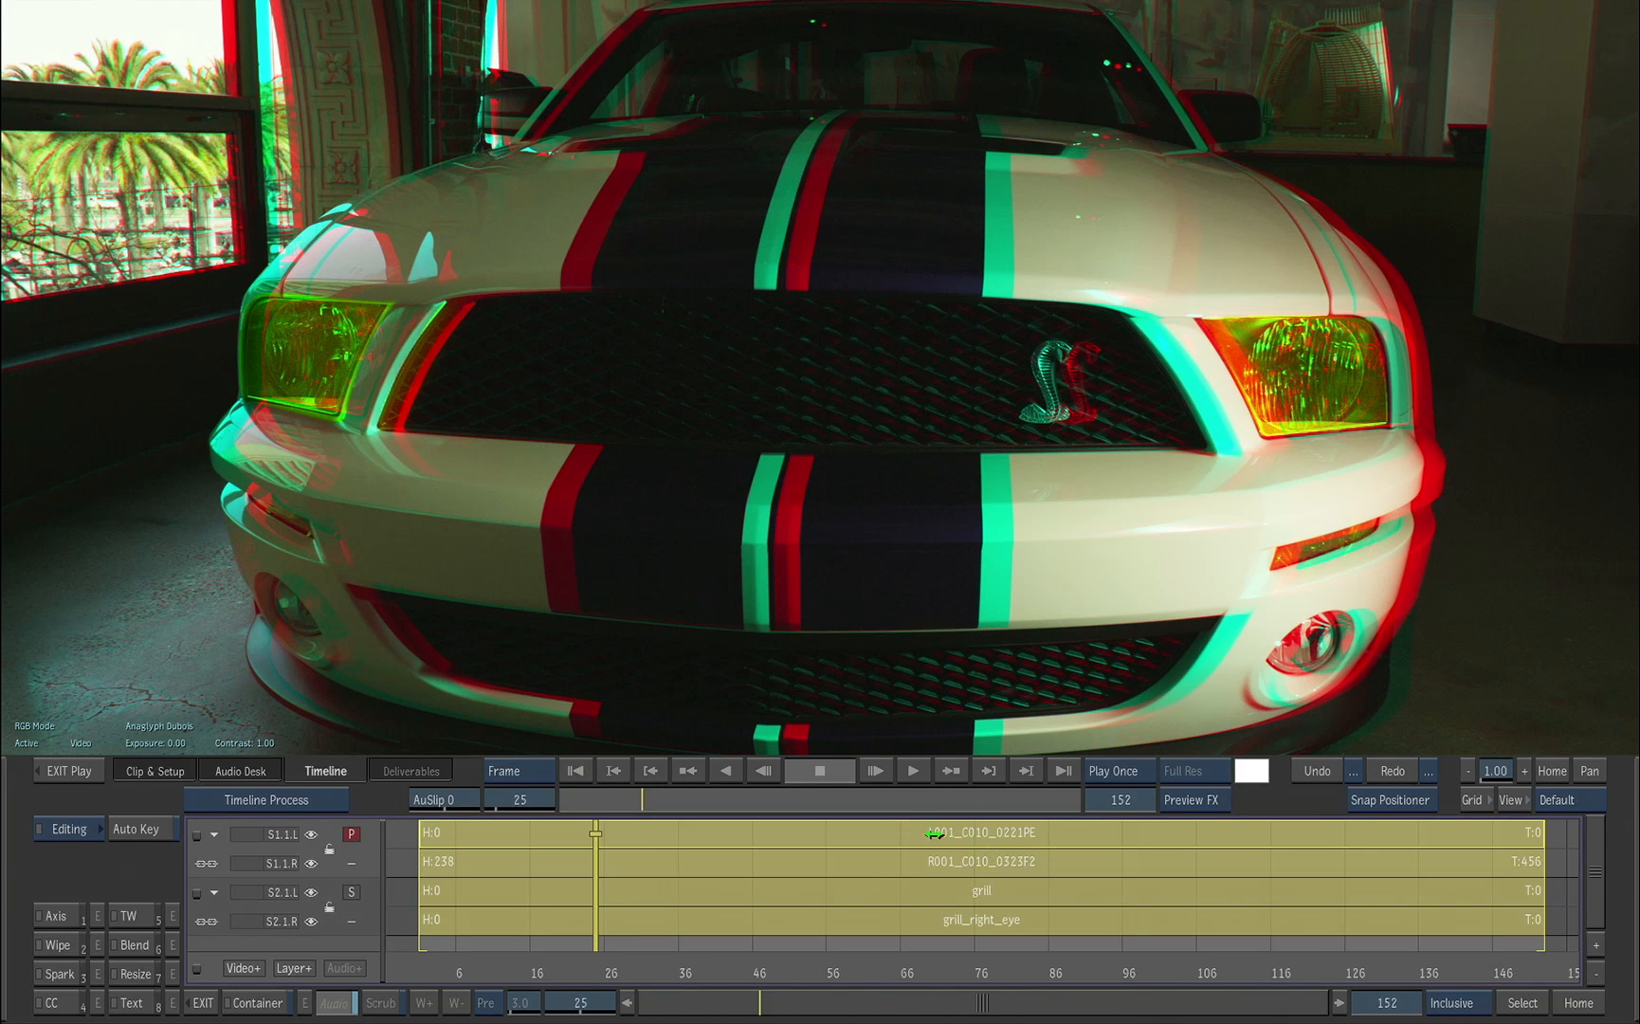
pyautogui.click(352, 892)
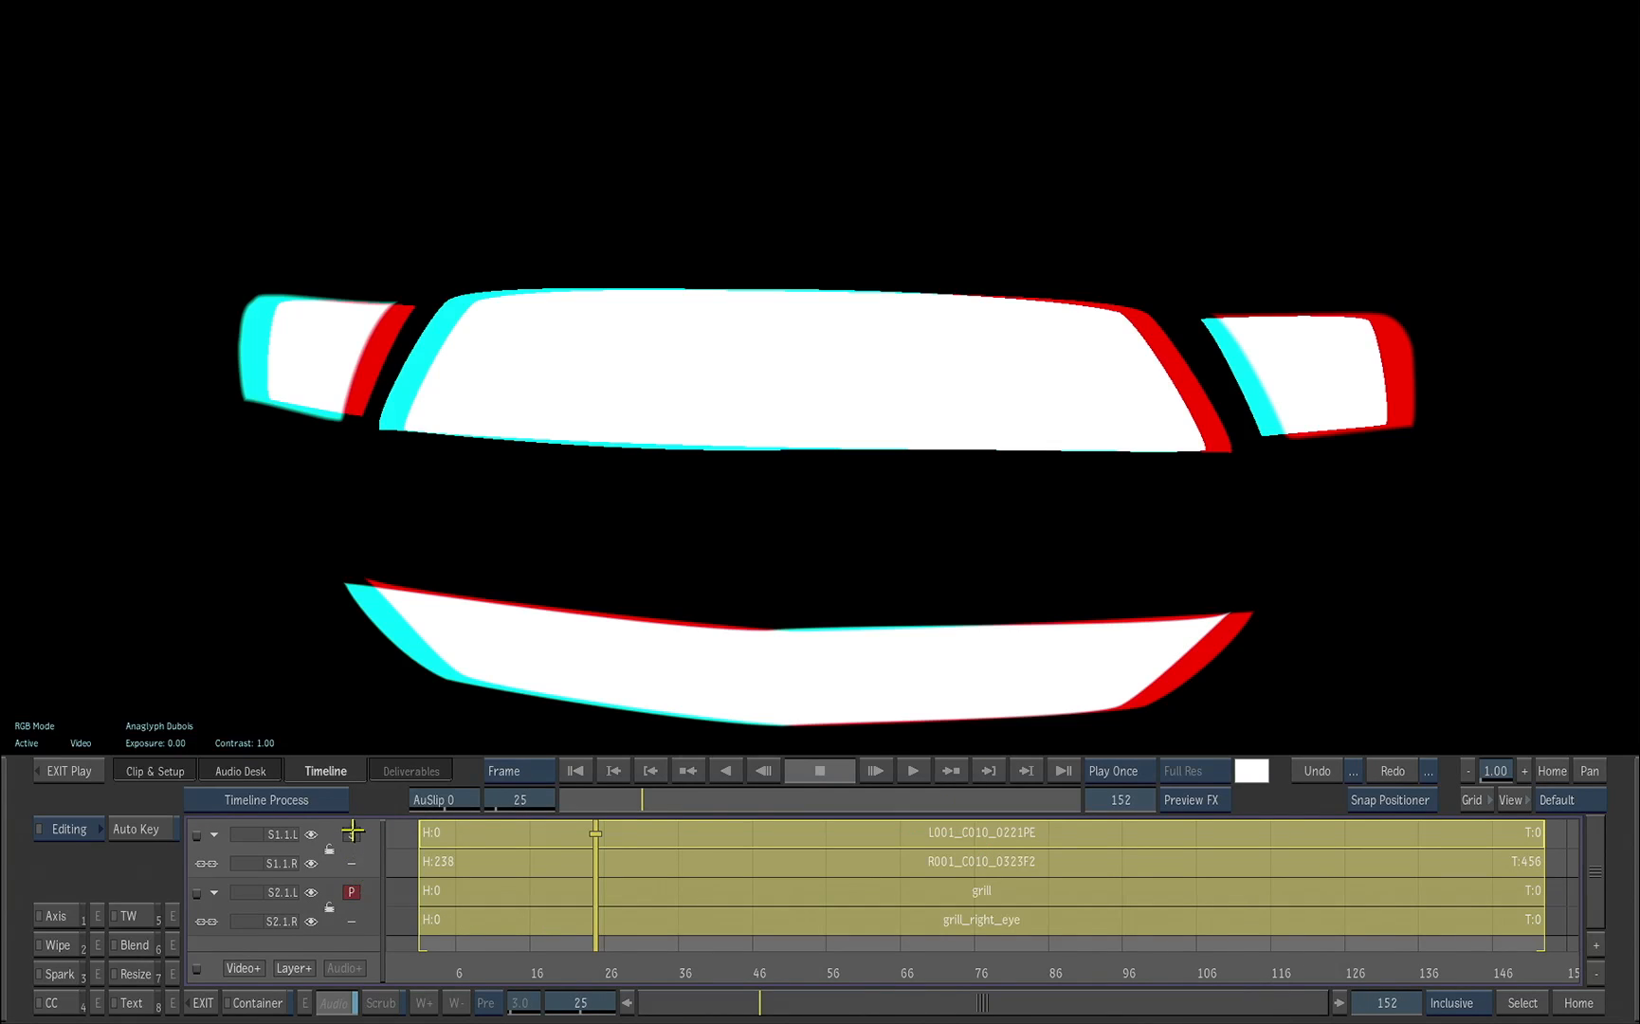
pyautogui.click(352, 836)
pyautogui.click(351, 892)
pyautogui.click(351, 835)
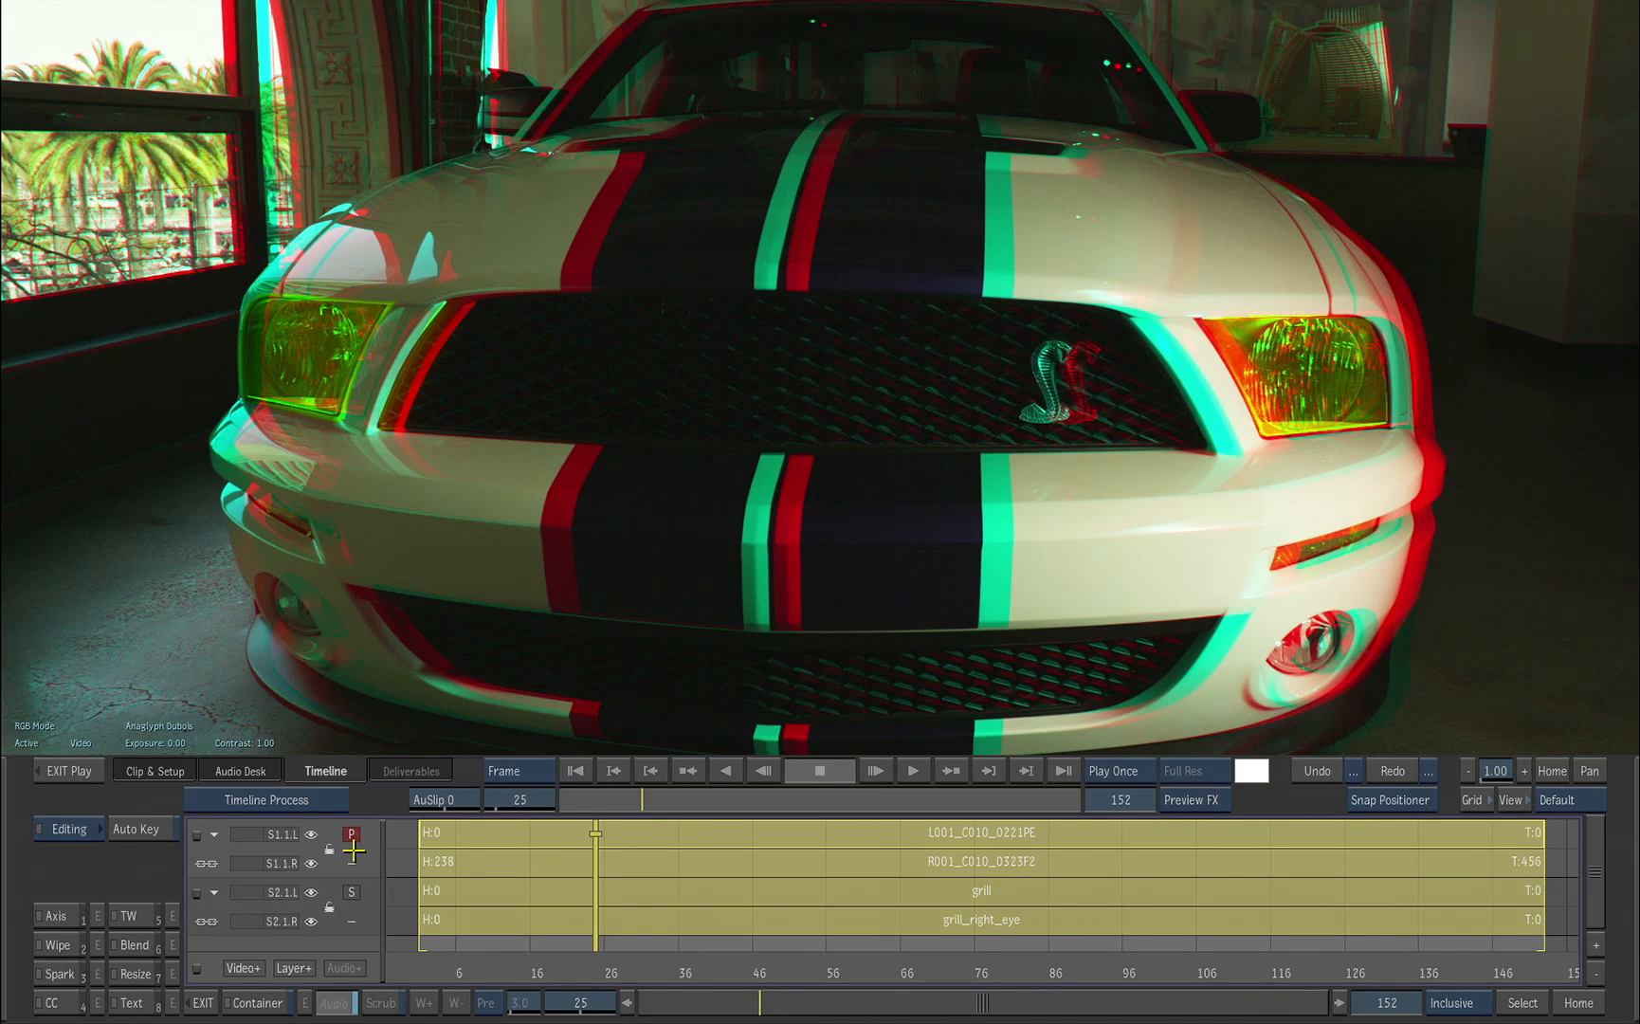
pyautogui.click(71, 771)
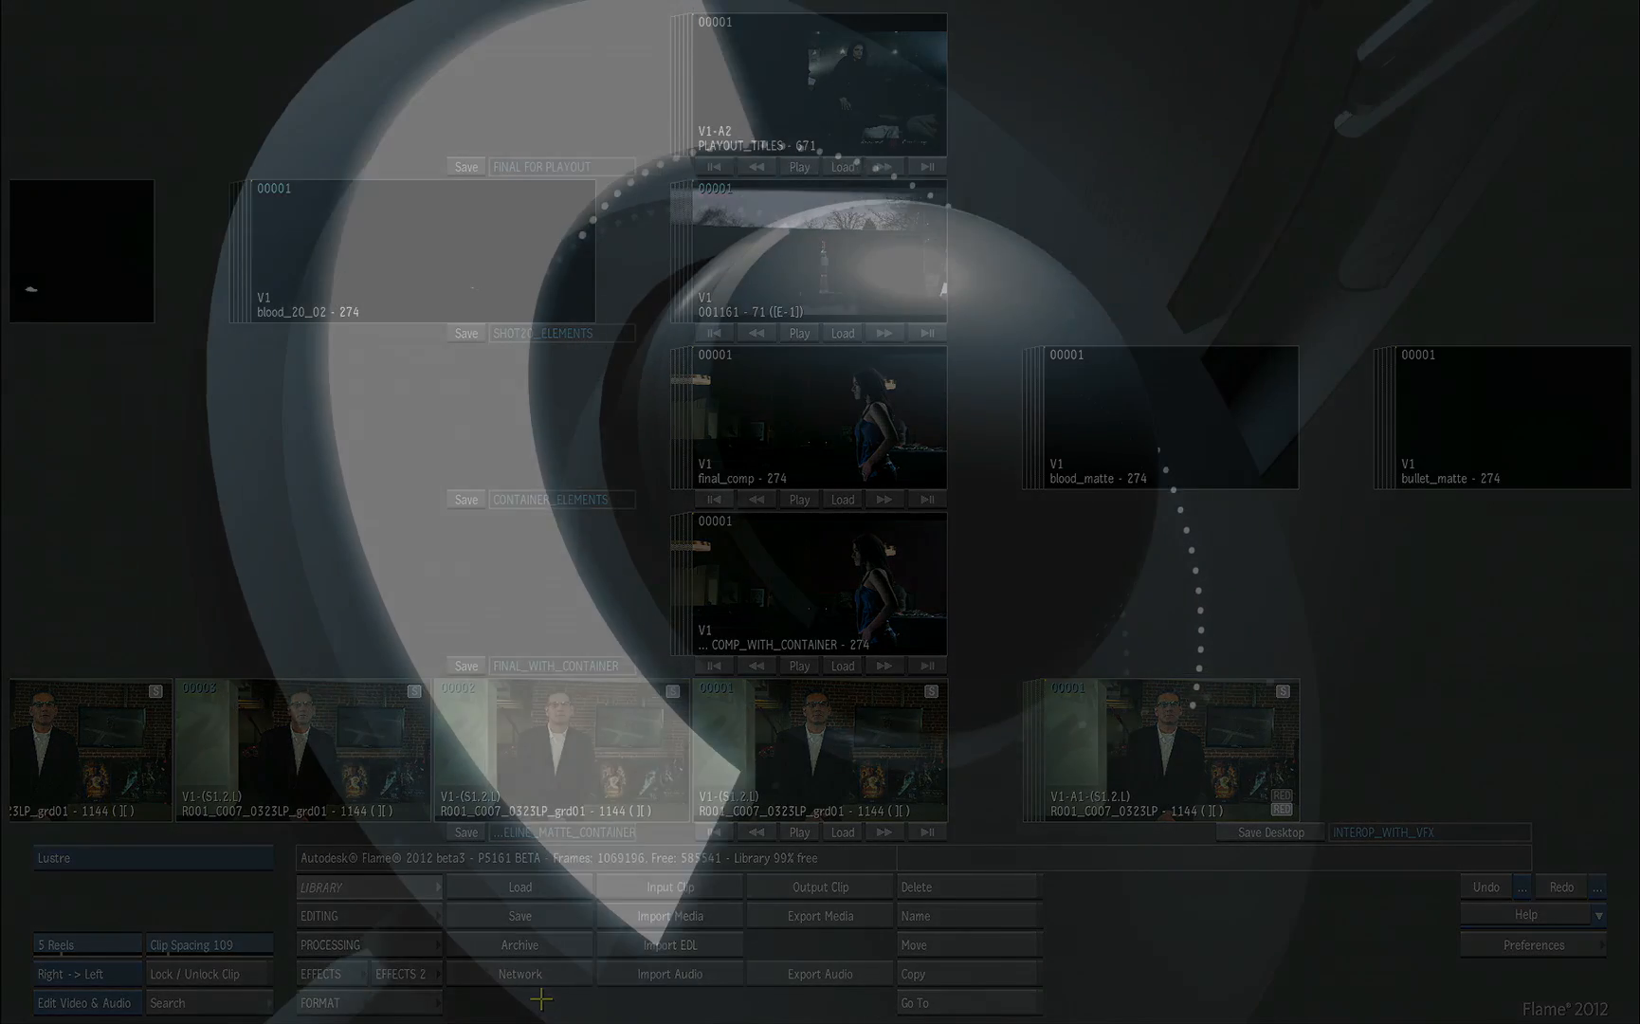